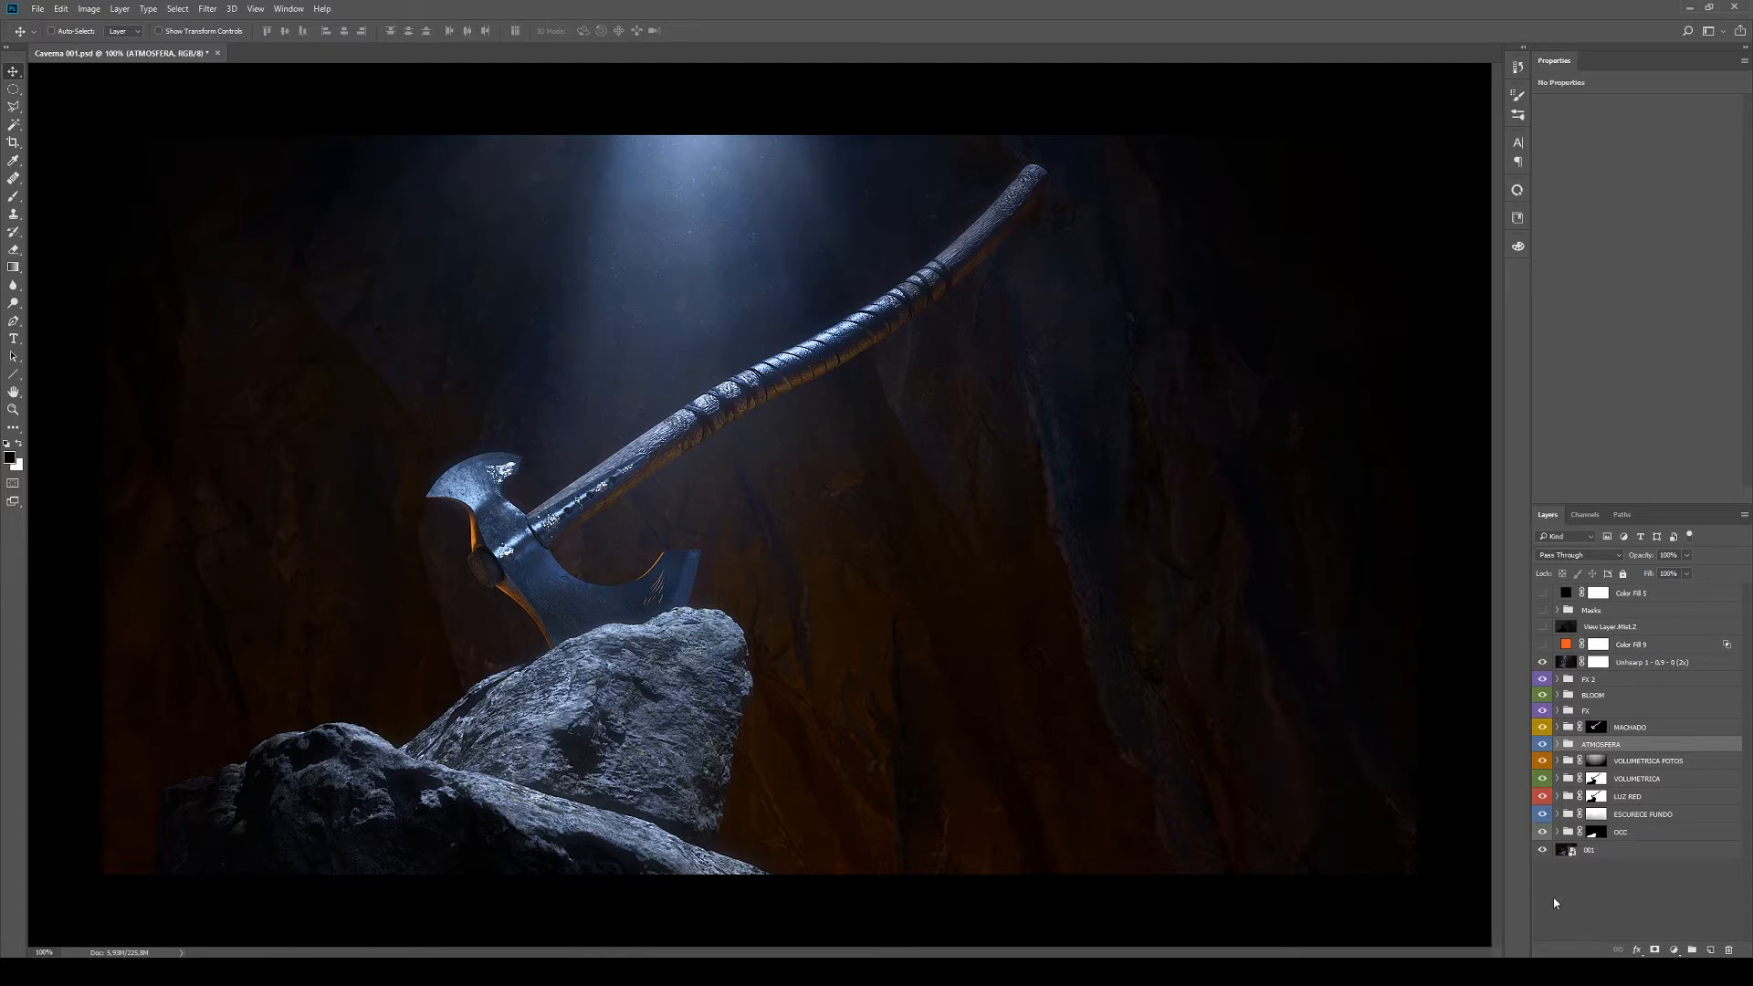
Compare the base layer 001 with the full composite and leave only layer 001 visible
{"action": "left_click", "coordinate": [1542, 851], "text": "alt"}
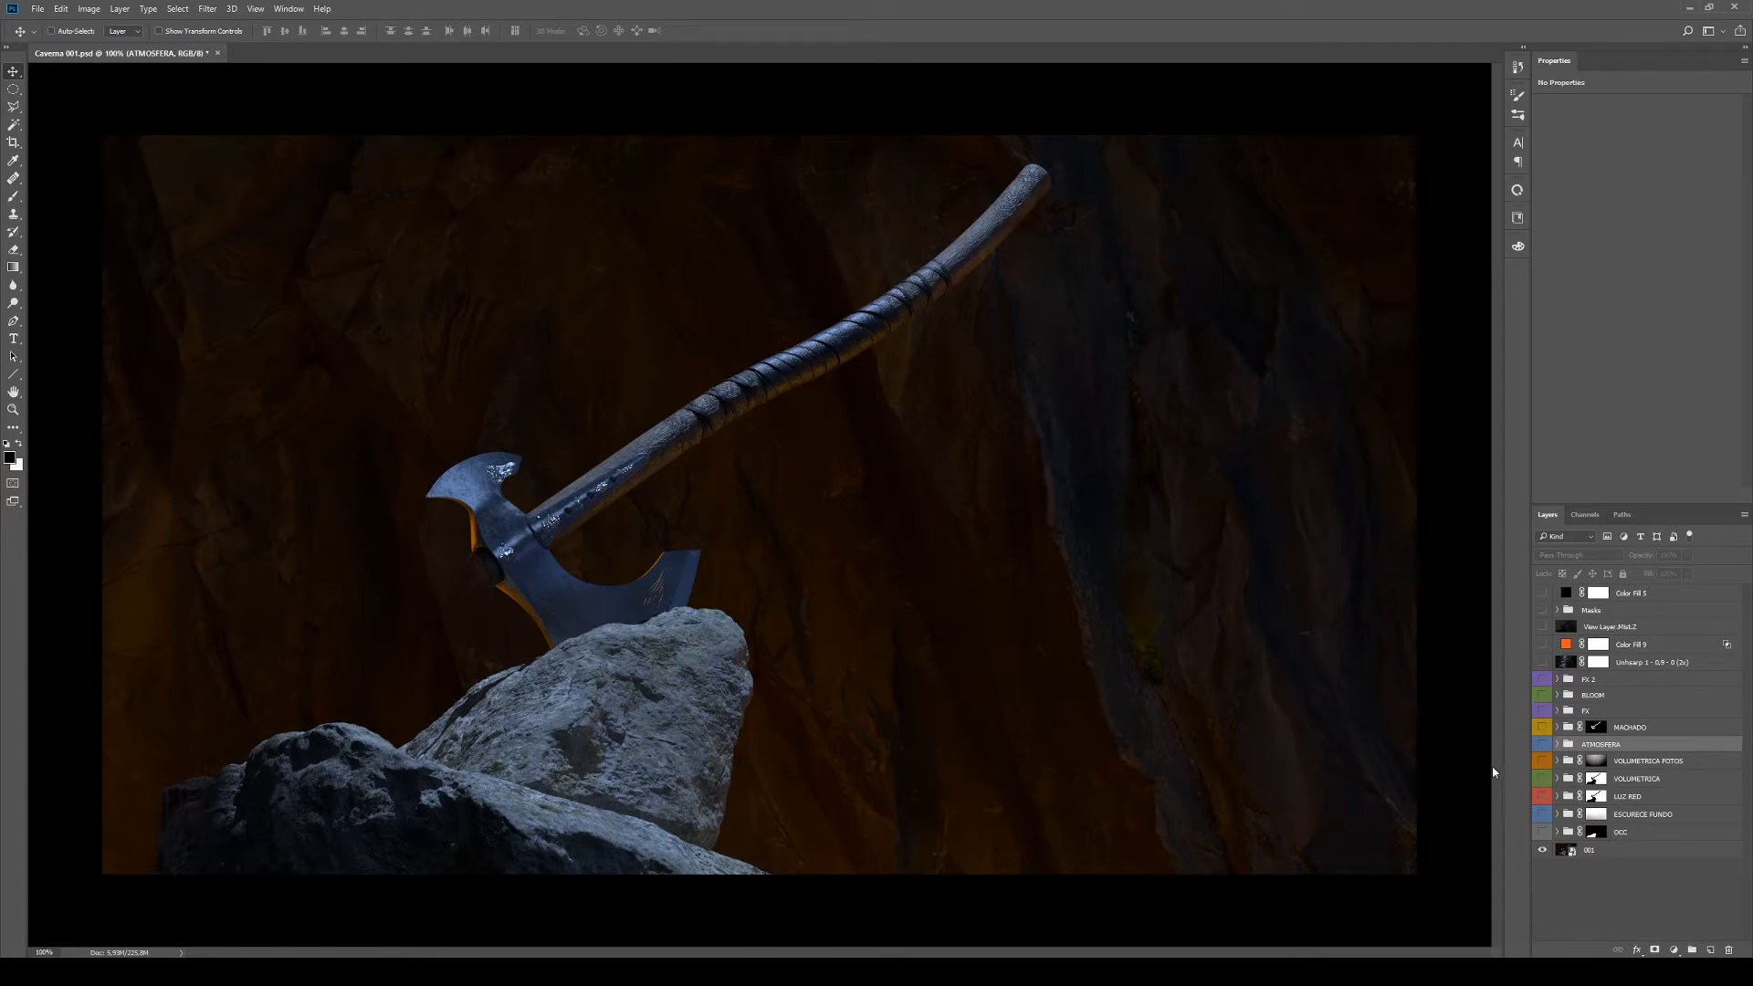
{"action": "left_click", "coordinate": [1542, 850], "text": "alt"}
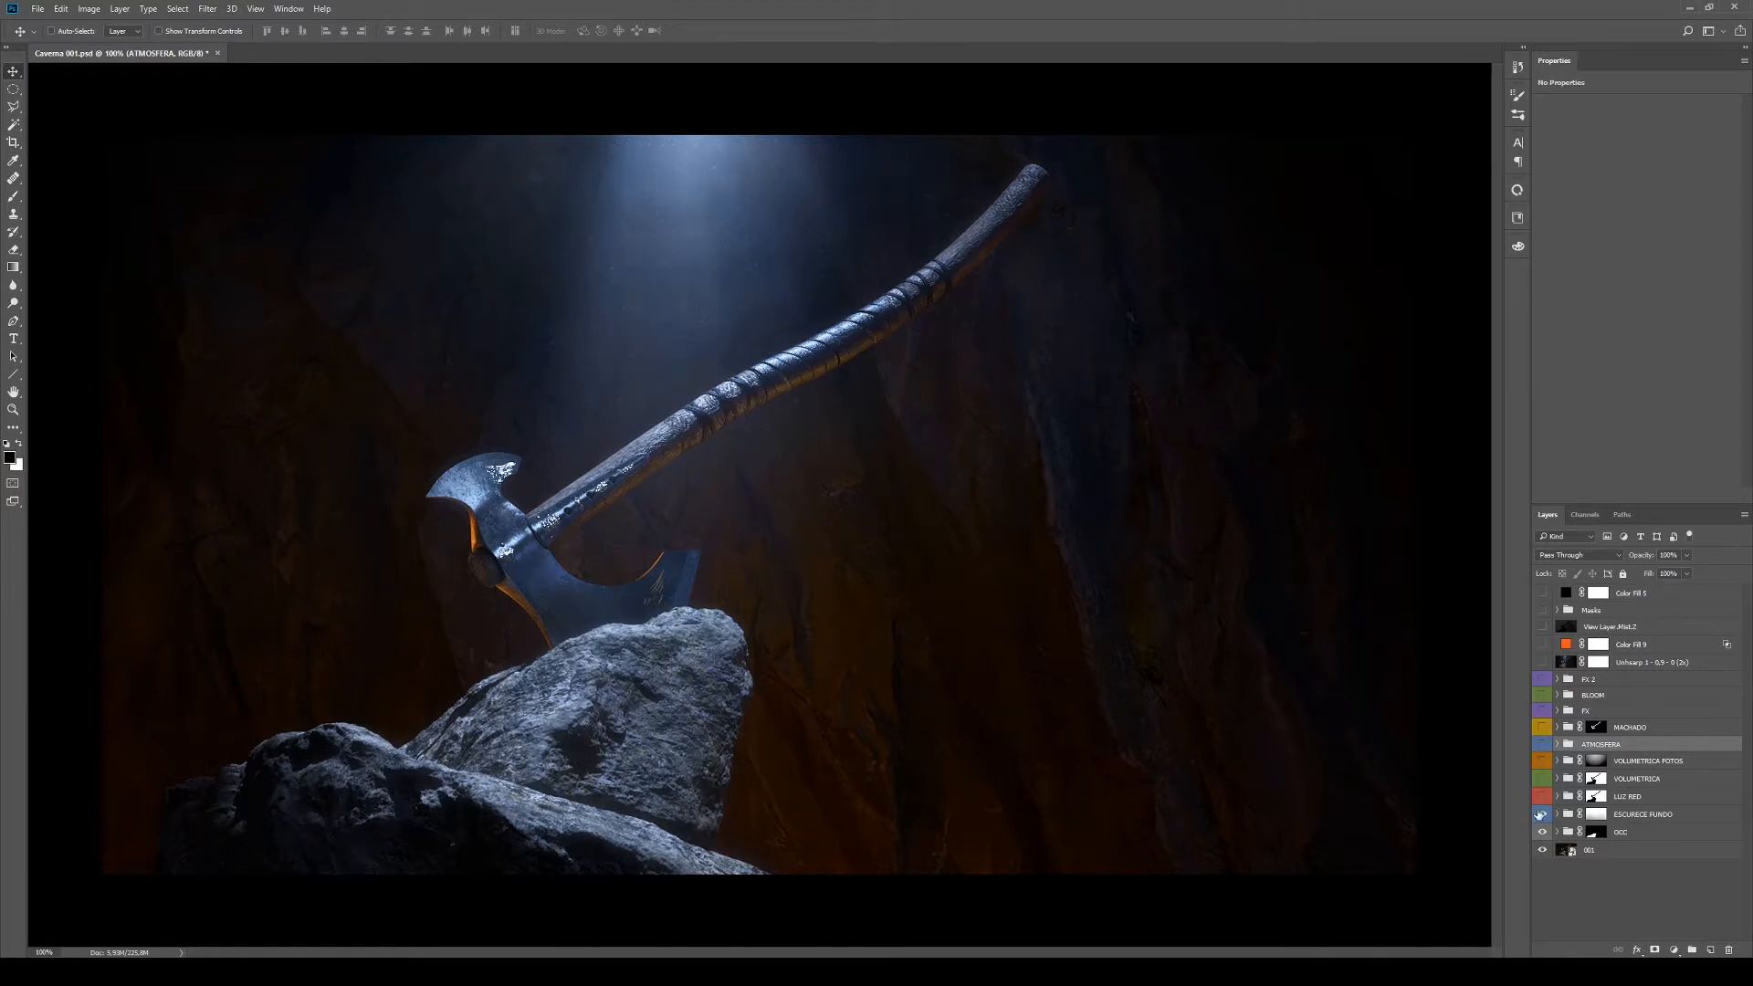
{"action": "left_click", "coordinate": [1542, 851], "text": "alt"}
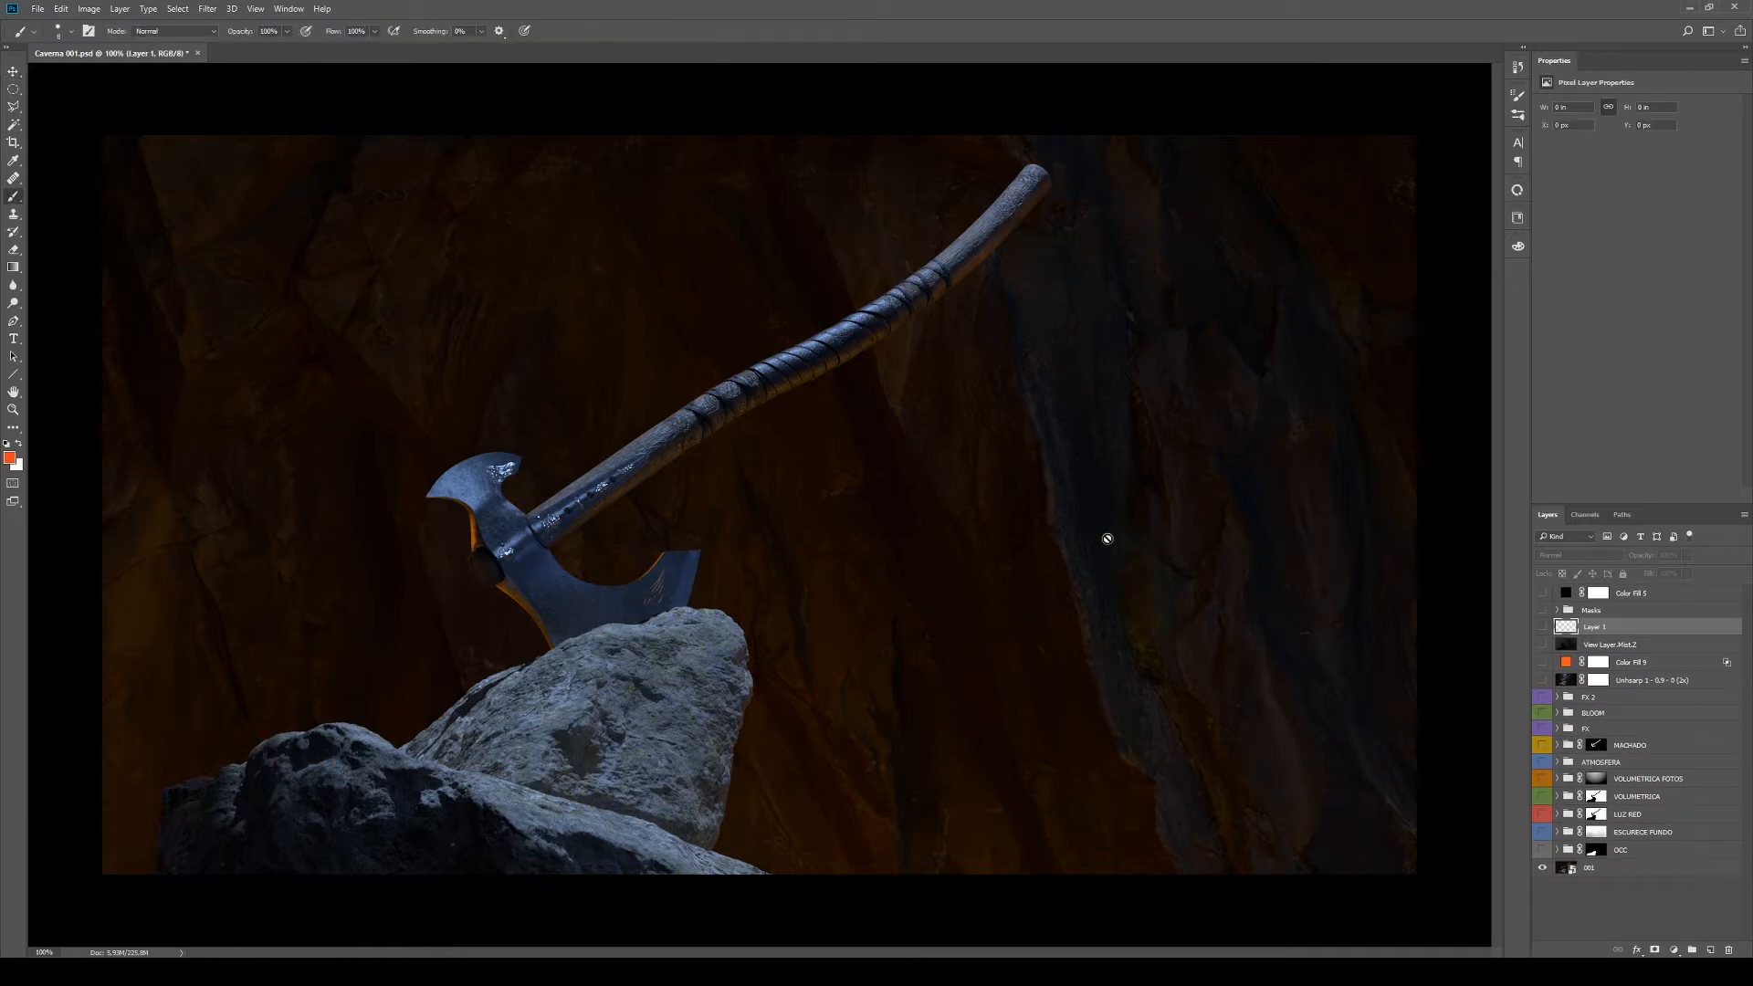
Brush two thin orange guide ellipses on Layer 1, one around the axe and one around the rocks, and hide the layer
{"action": "left_click", "coordinate": [1543, 626]}
{"action": "mouse_move", "coordinate": [622, 138]}
{"action": "left_mouse_down"}
{"action": "mouse_move", "coordinate": [1213, 334]}
{"action": "mouse_move", "coordinate": [784, 193]}
{"action": "left_mouse_up"}
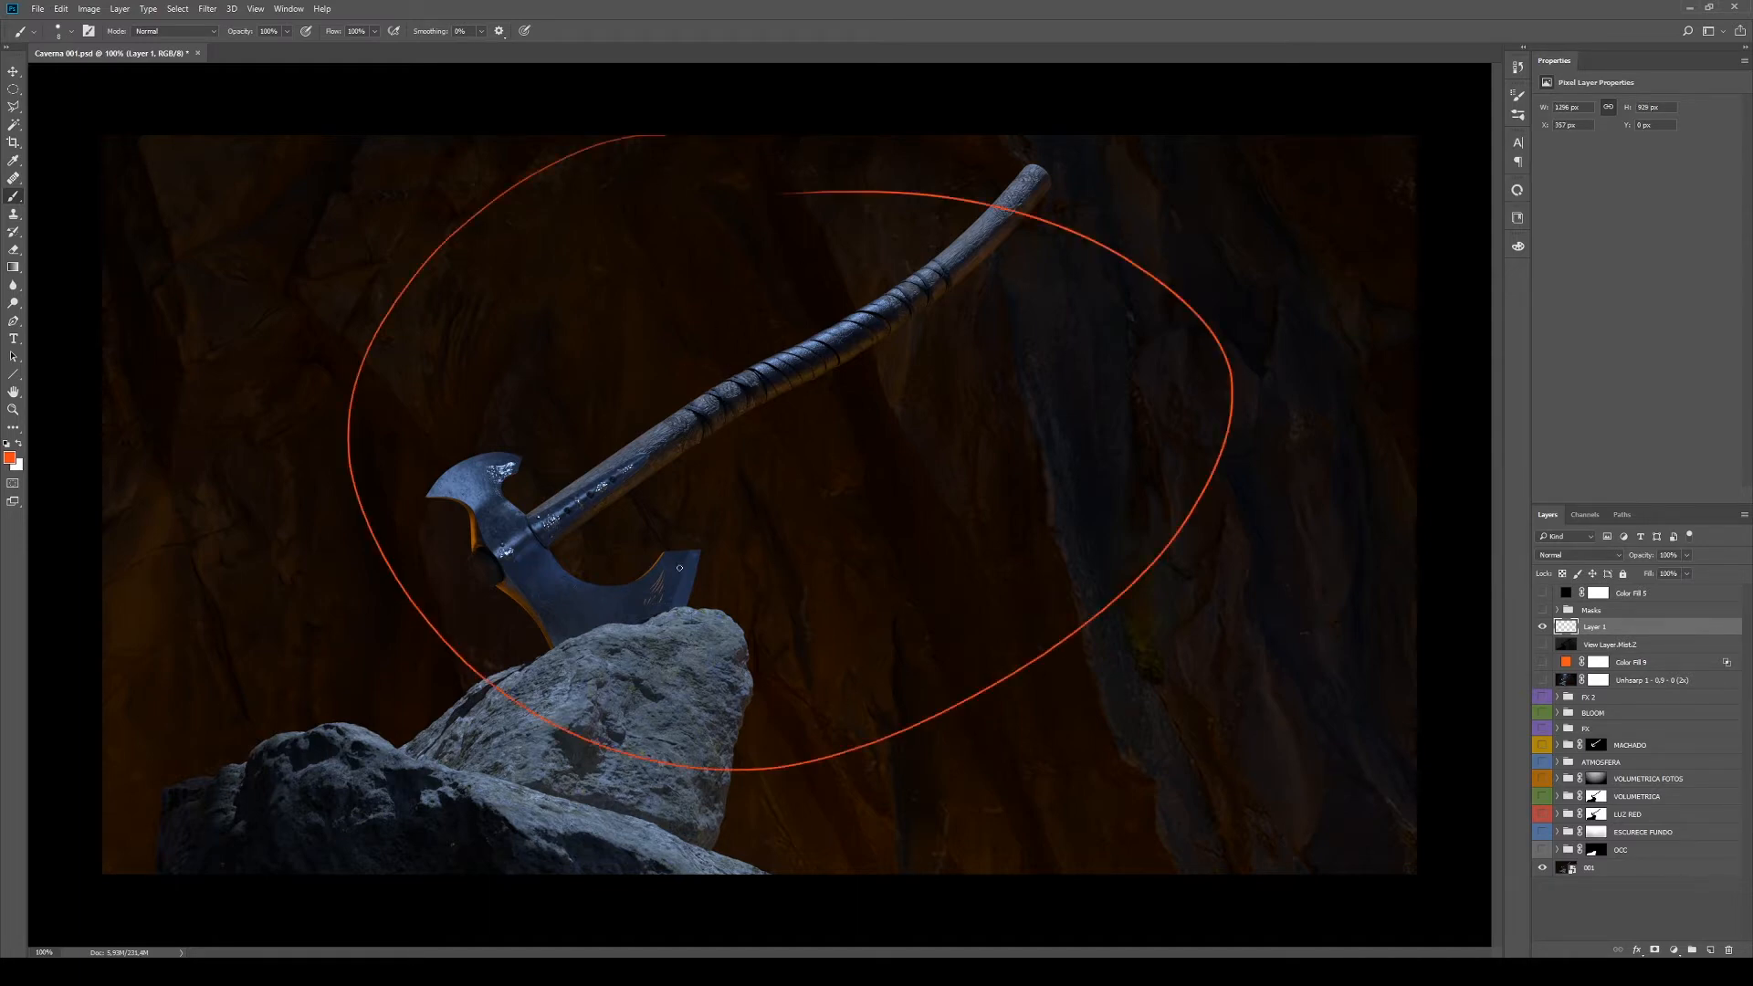
{"action": "left_click_drag", "start_coordinate": [514, 559], "coordinate": [394, 635]}
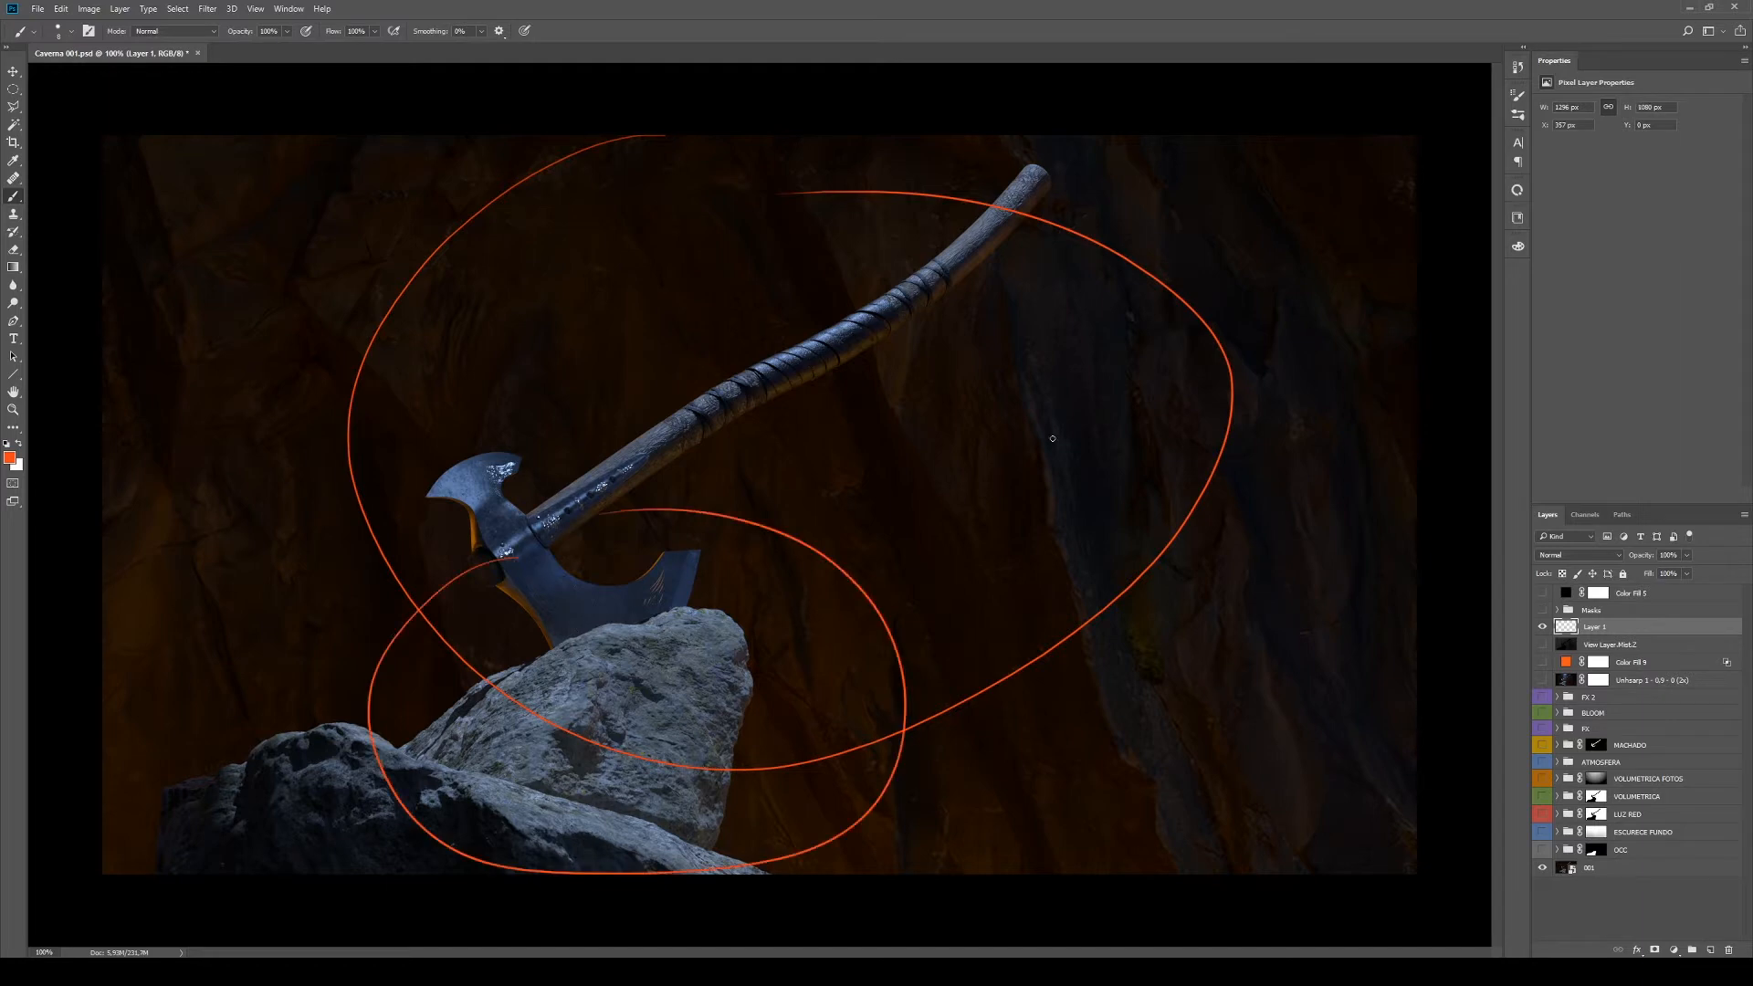
{"action": "left_click", "coordinate": [1542, 627]}
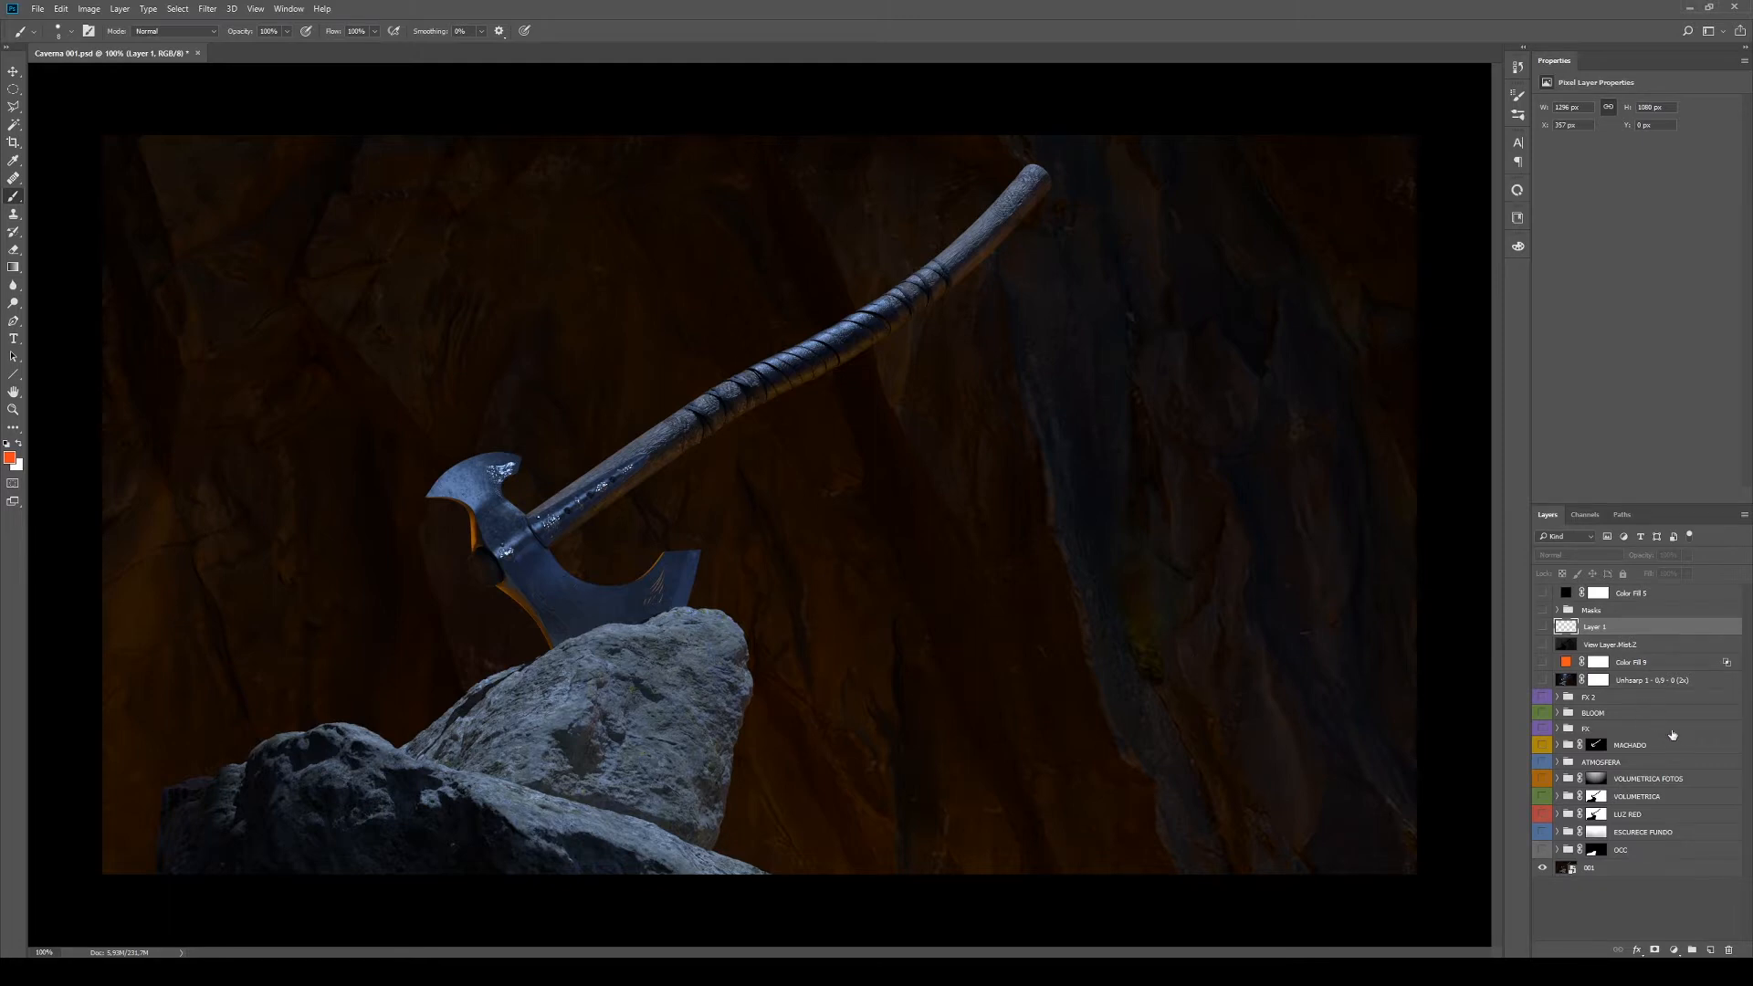
Show the ESCURECE FUNDO group, expand it and disable its layer mask
{"action": "left_click", "coordinate": [1595, 832]}
{"action": "left_click", "coordinate": [1543, 832]}
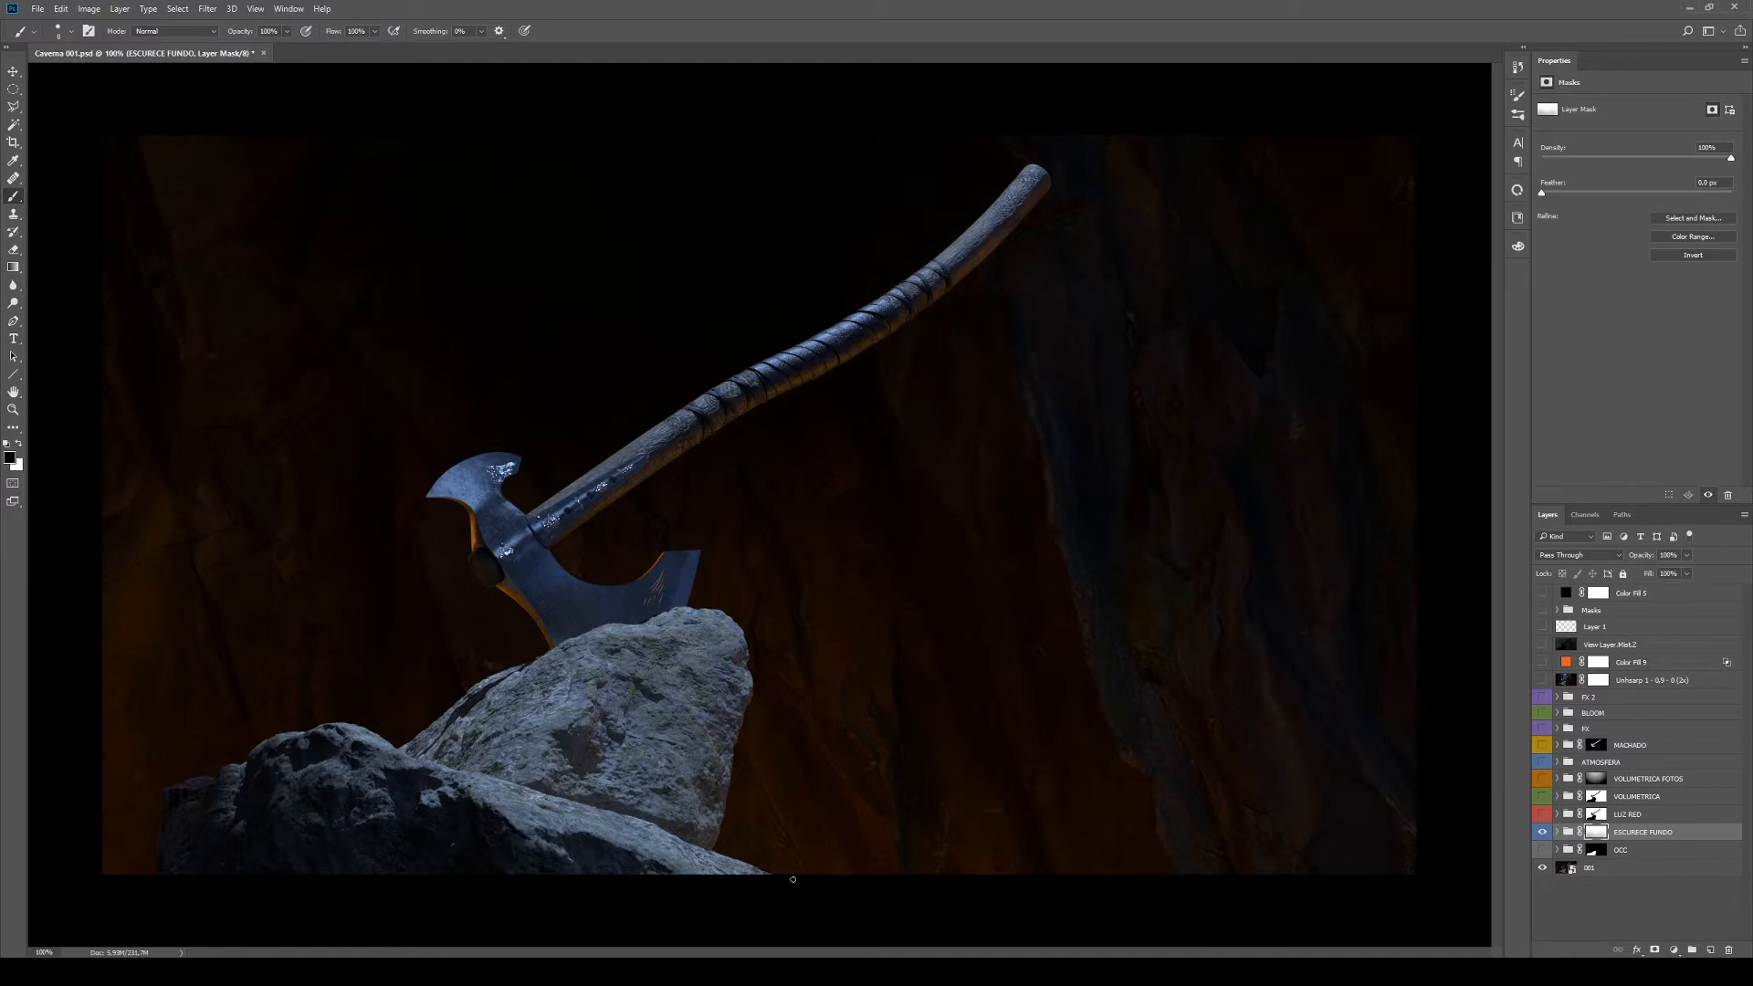
{"action": "left_click", "coordinate": [1558, 833]}
{"action": "left_click", "coordinate": [1595, 832], "text": "shift"}
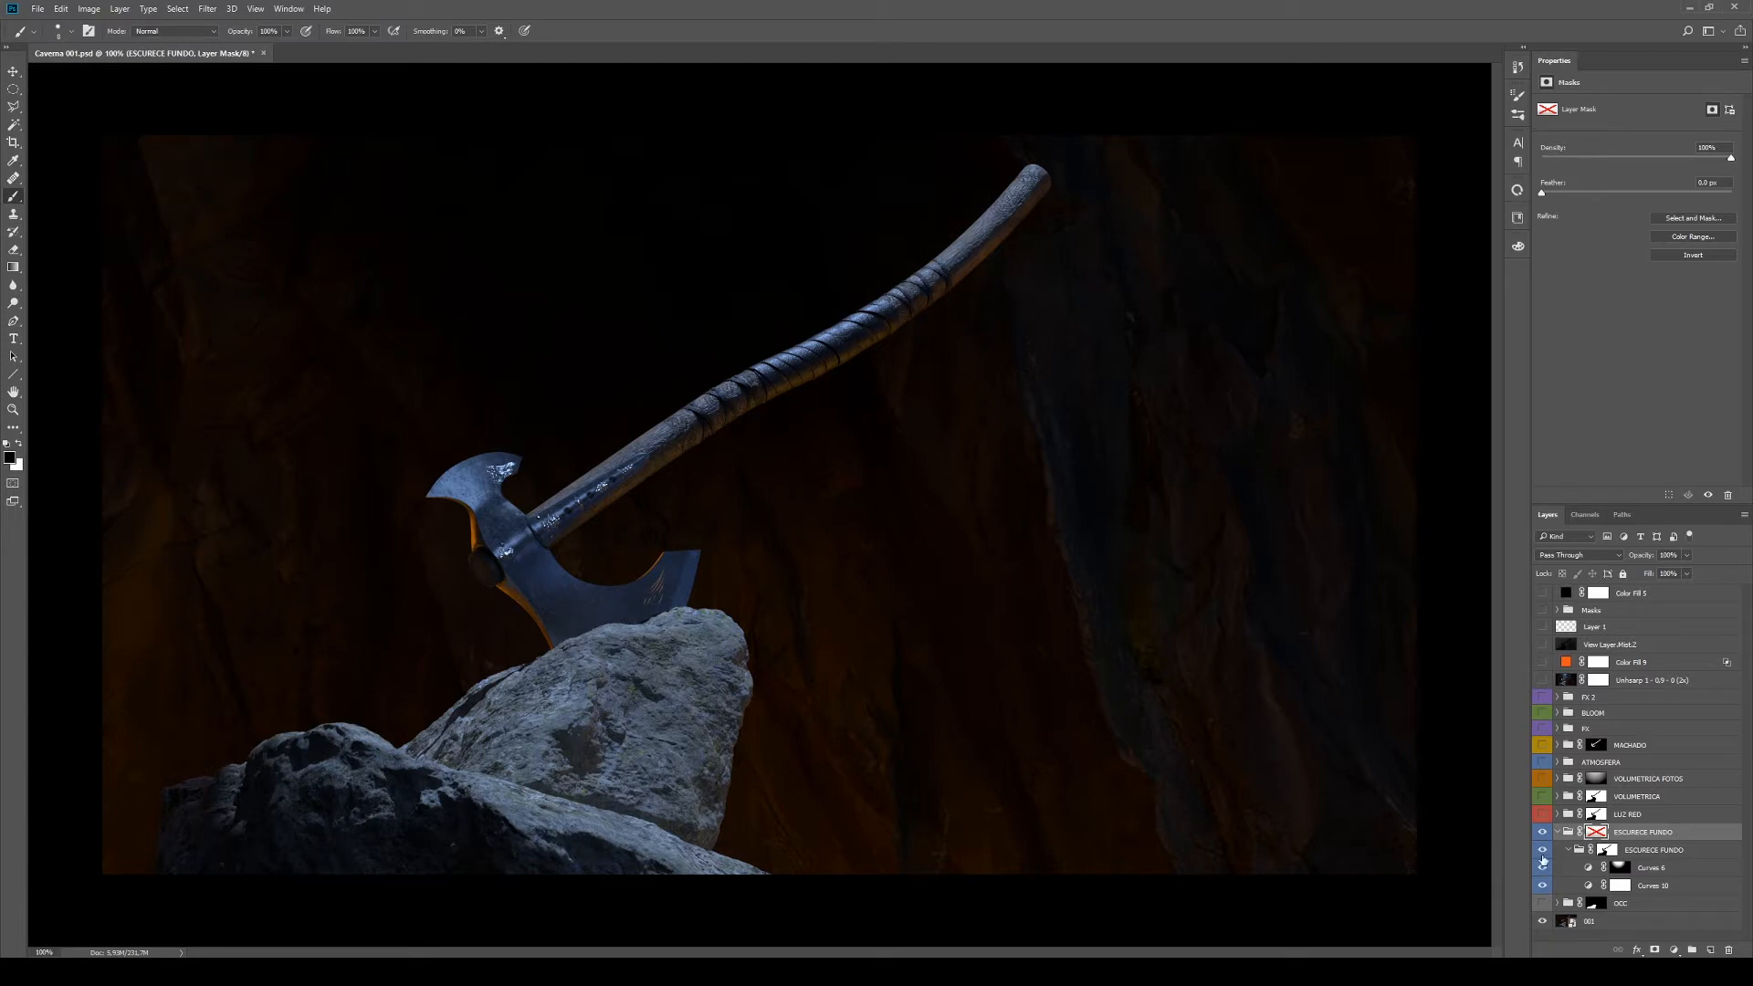
Hide Curves 6 and Curves 10, and show Curves 10 again with its curve settings to check its darkening
{"action": "left_click", "coordinate": [1543, 868]}
{"action": "left_click", "coordinate": [1543, 886]}
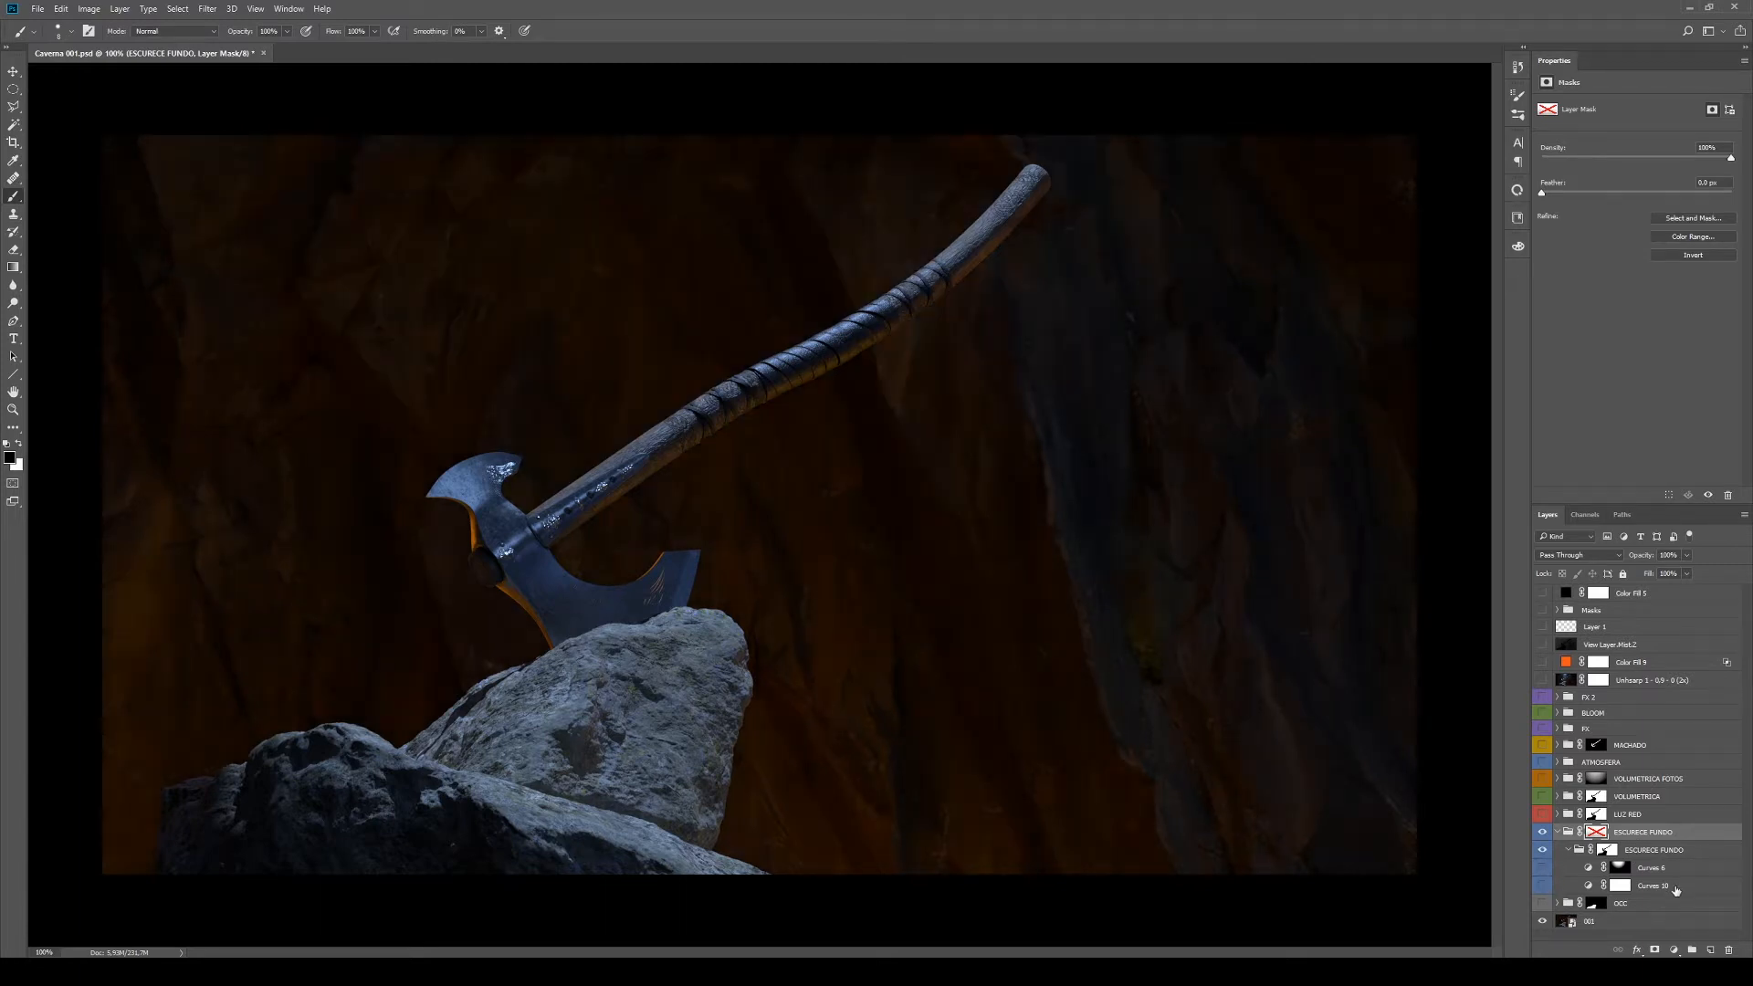
{"action": "left_click", "coordinate": [1644, 884]}
{"action": "left_click", "coordinate": [1543, 885]}
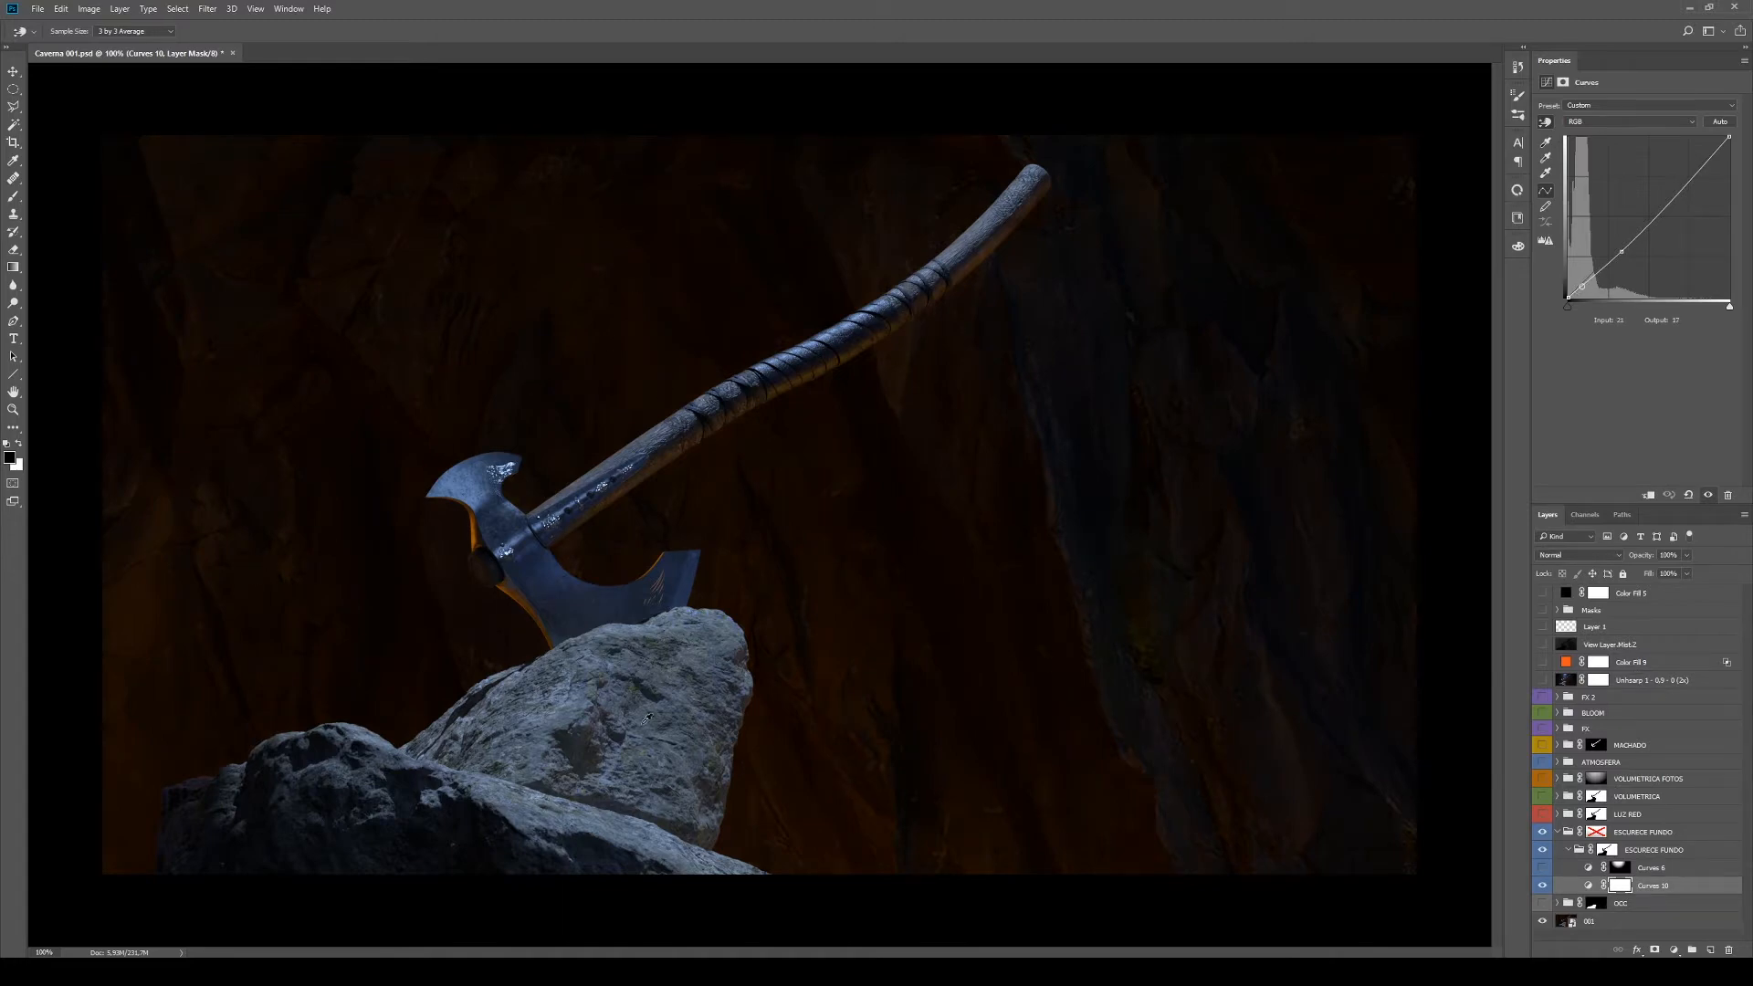
Turn Curves 6 back on and view its mask and the nested ESCURECE FUNDO group's mask on their own
{"action": "key", "text": "b"}
{"action": "left_click", "coordinate": [1619, 869], "text": "alt"}
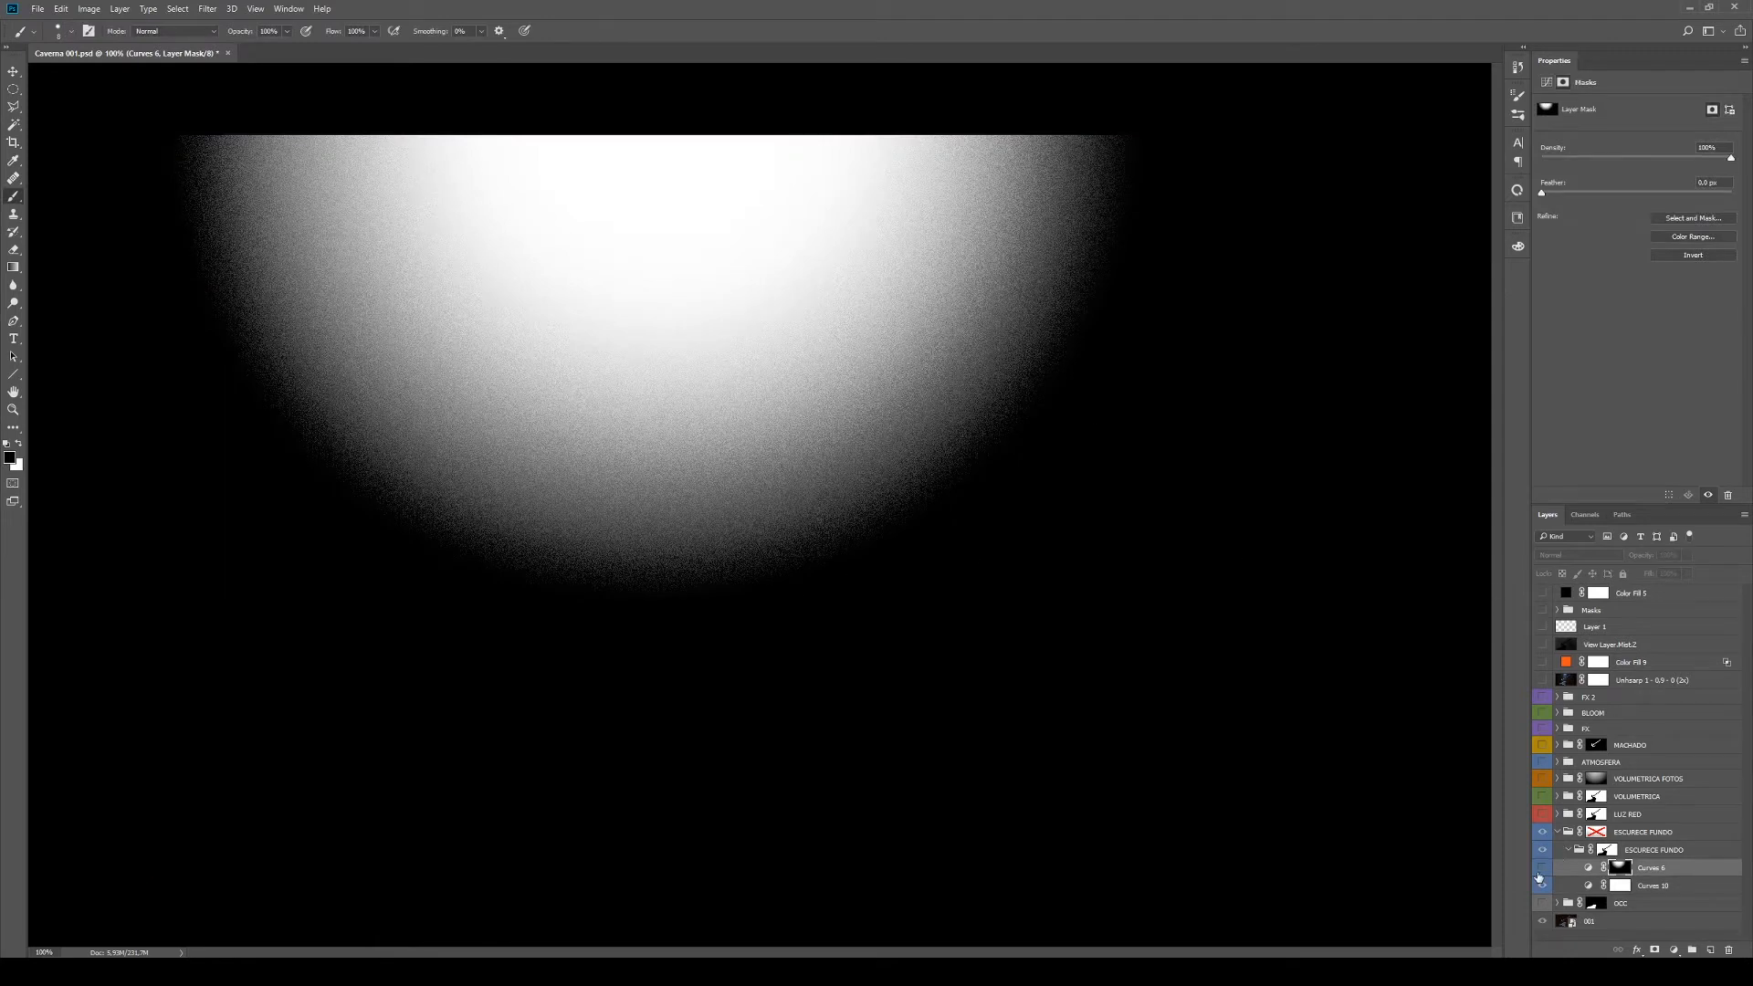
{"action": "left_click", "coordinate": [1619, 867], "text": "alt"}
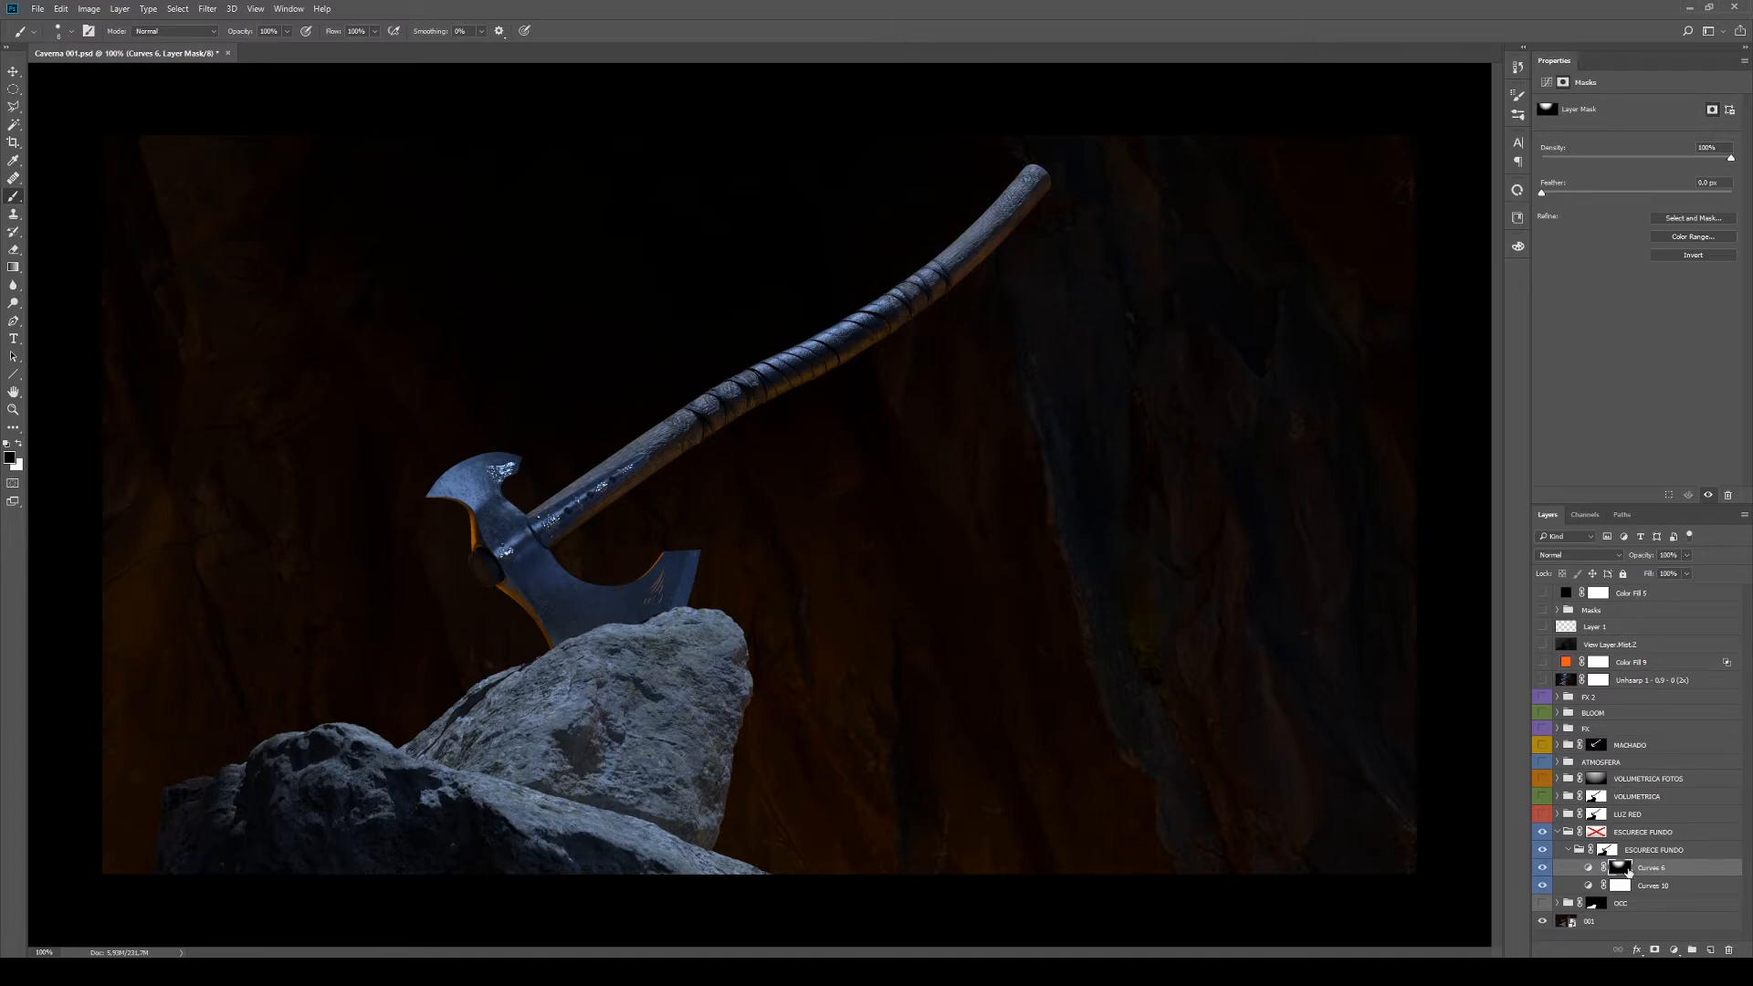
{"action": "left_click", "coordinate": [1607, 850], "text": "alt"}
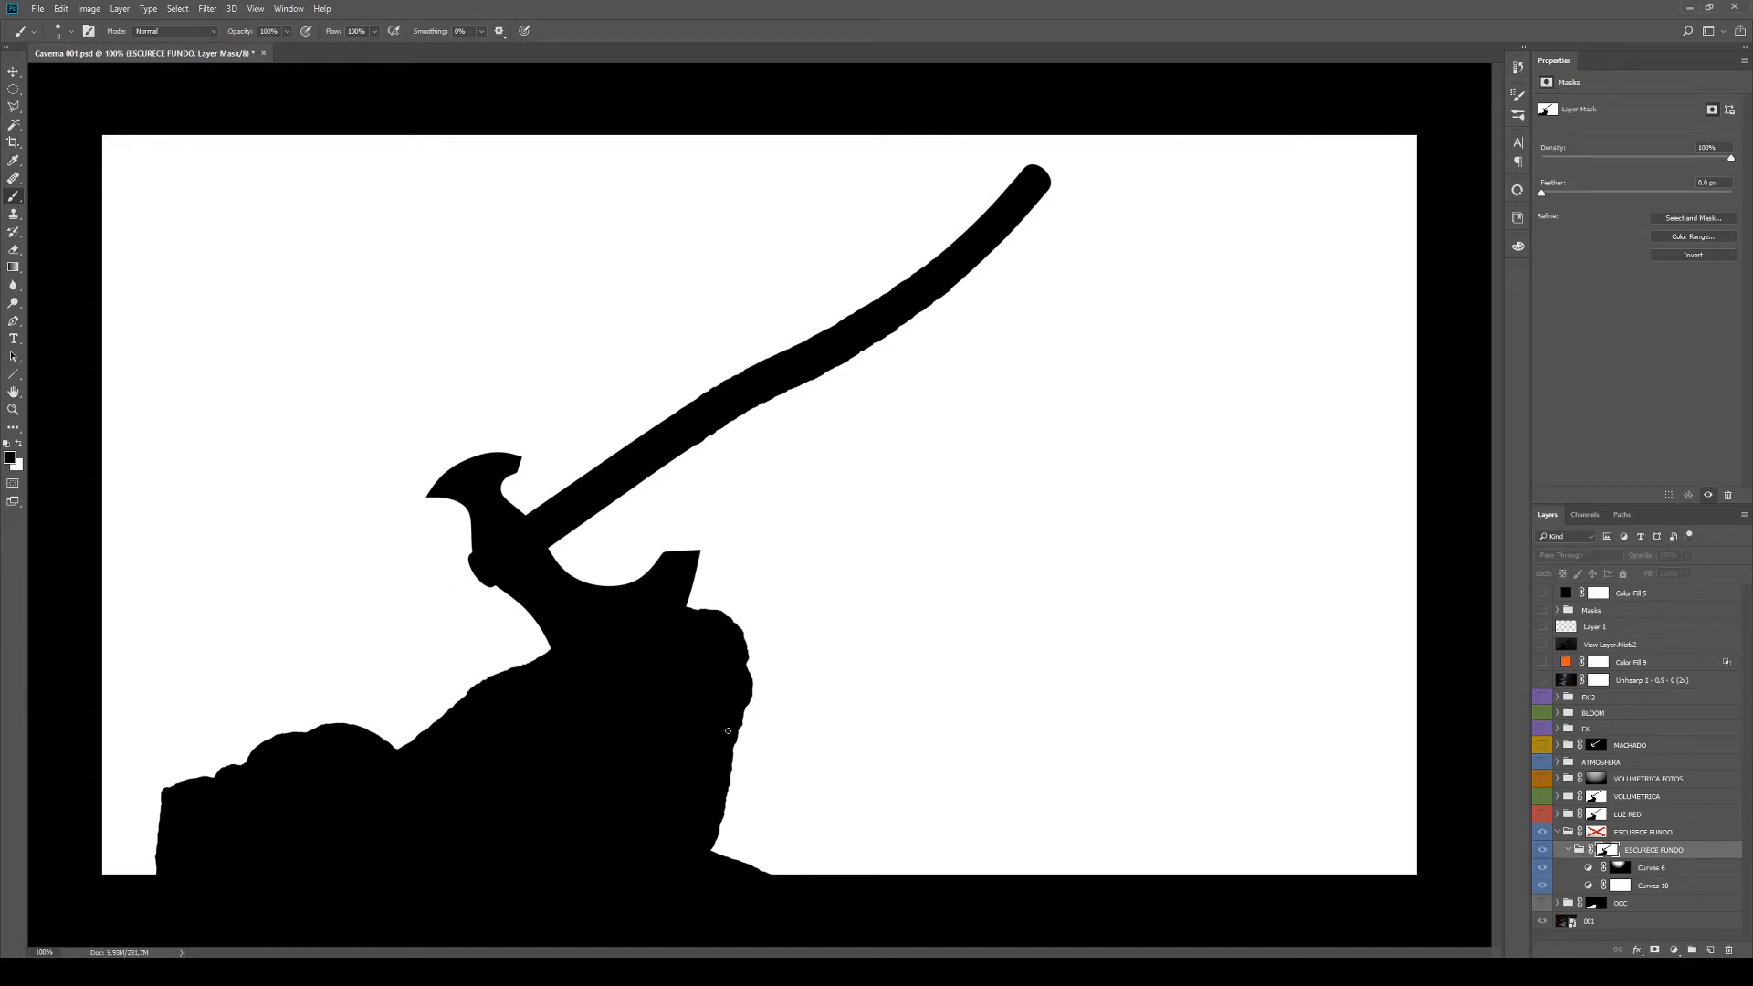
{"action": "left_click", "coordinate": [1607, 850], "text": "alt"}
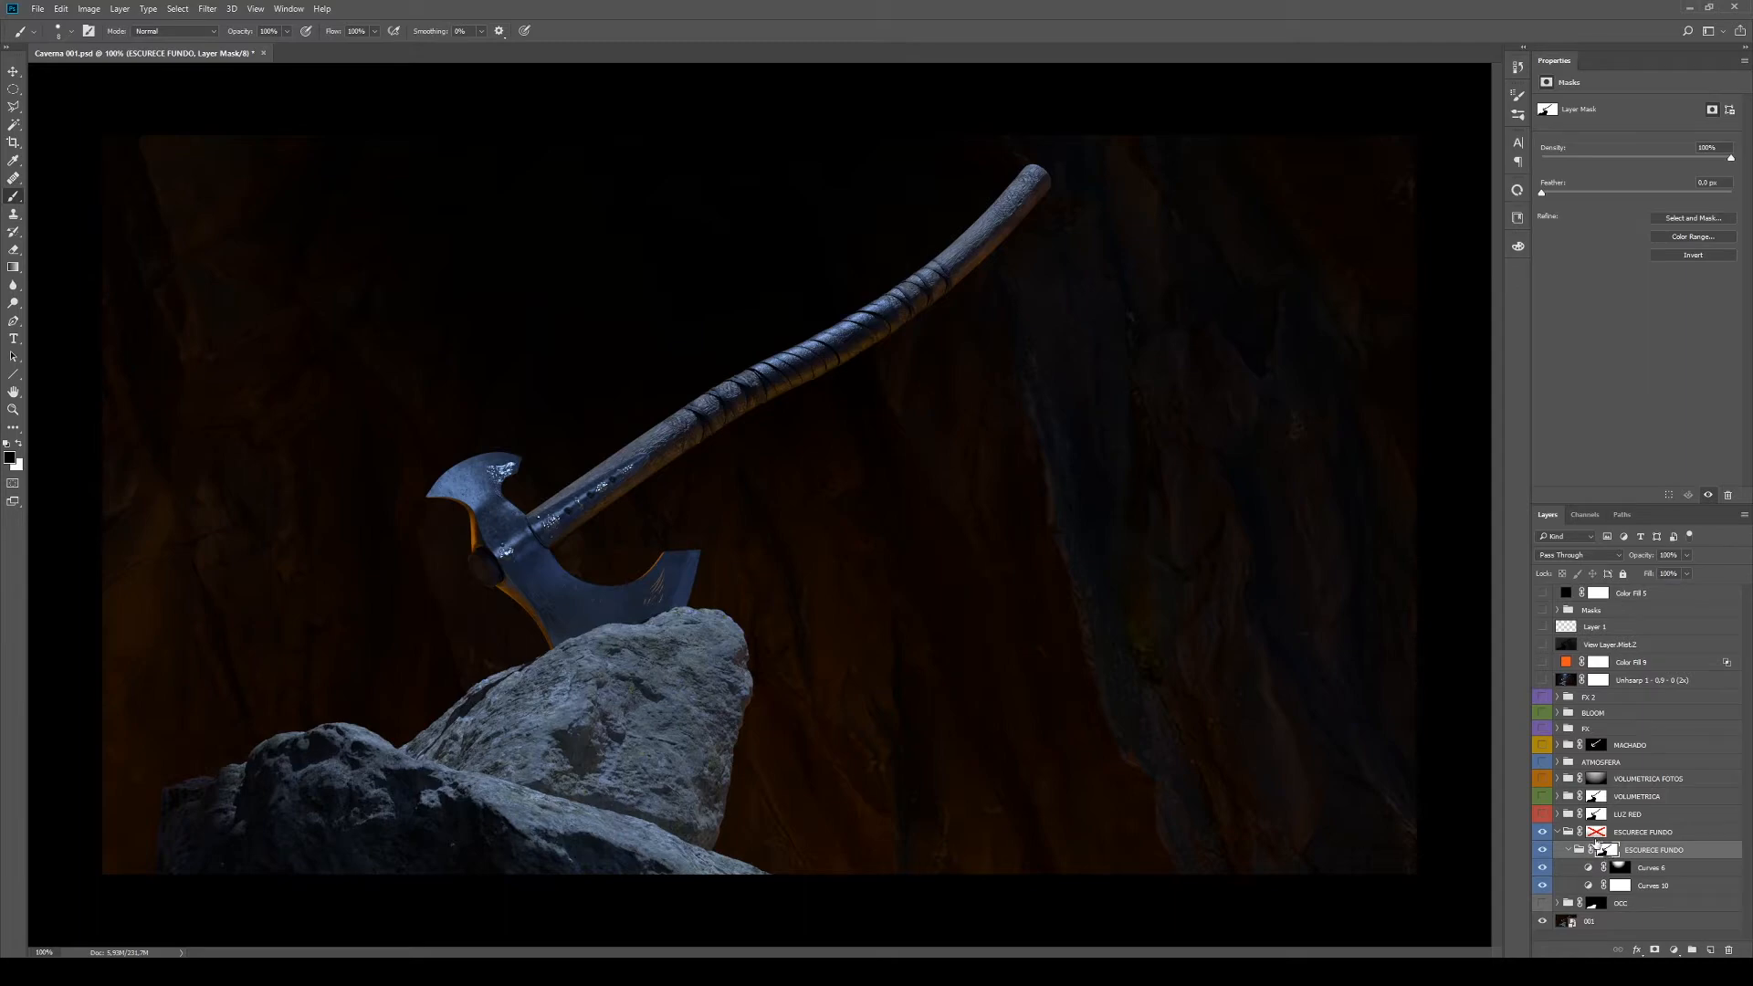
Re-enable the outer ESCURECE FUNDO group's layer mask and inspect the mask on its own
{"action": "left_click", "coordinate": [1598, 833], "text": "shift"}
{"action": "left_click", "coordinate": [1598, 833], "text": "alt"}
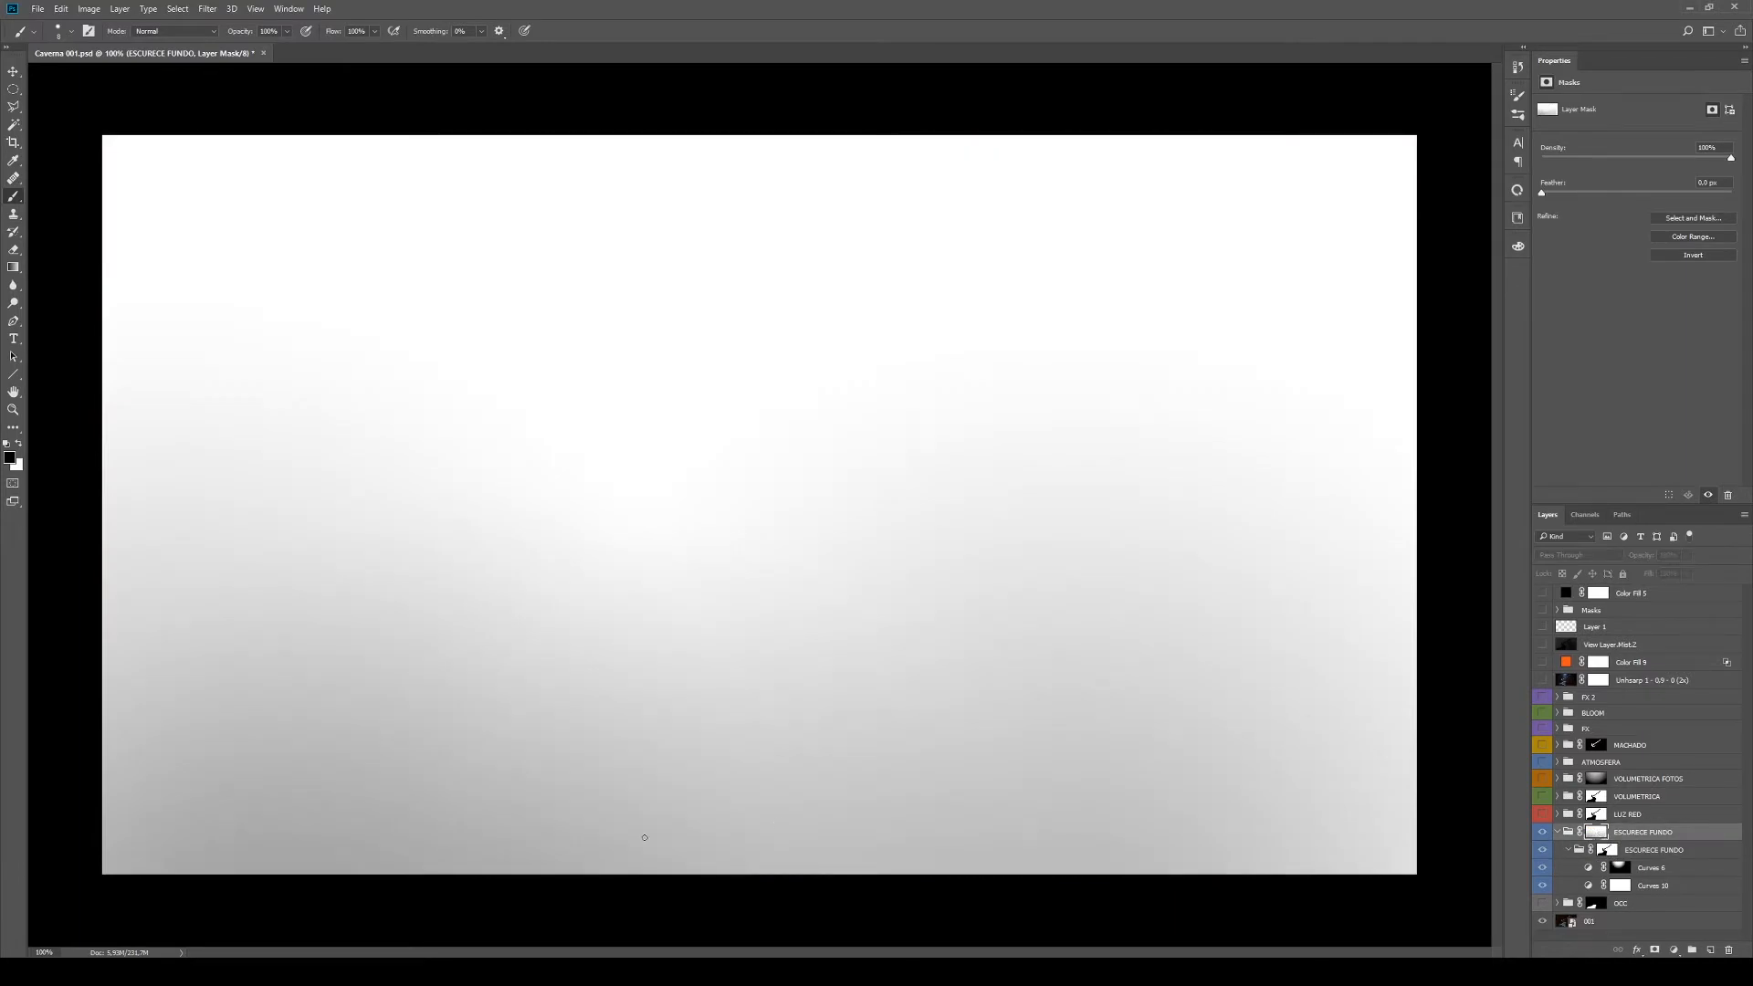
{"action": "left_click", "coordinate": [1596, 833], "text": "alt"}
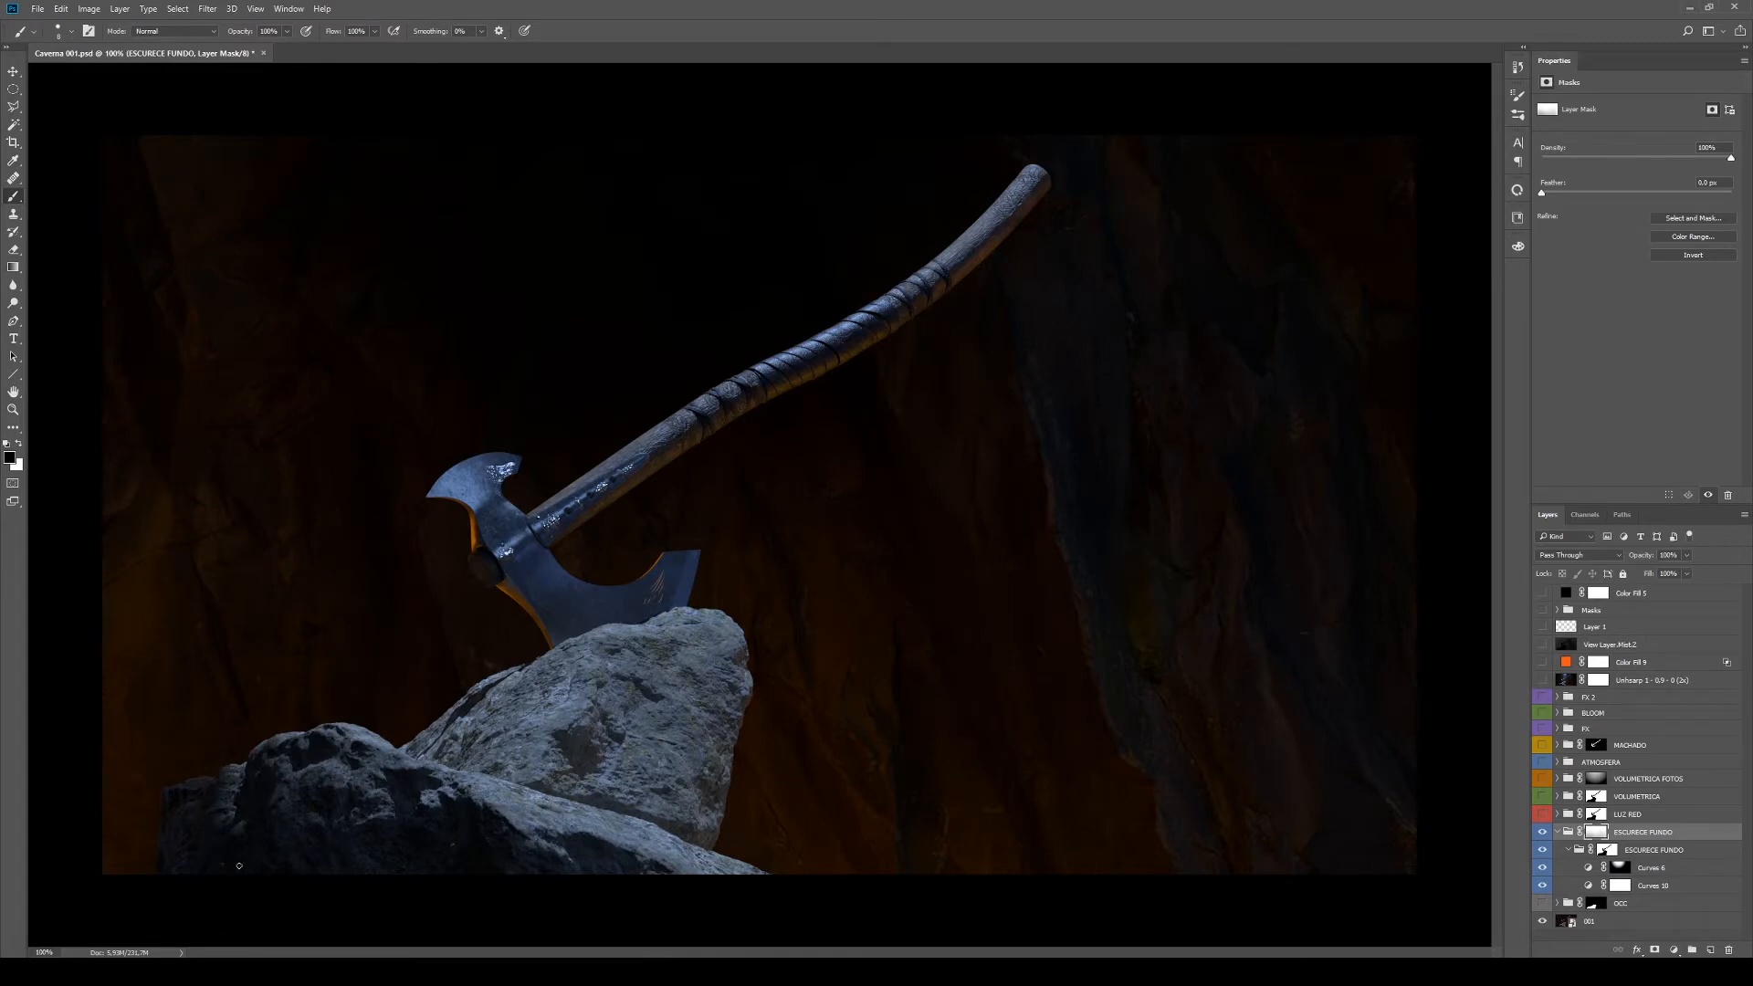
Circle the axe head and rocks with a temporary Quick Mask brush stroke and discard the mark
{"action": "key", "text": "q"}
{"action": "mouse_move", "coordinate": [364, 470]}
{"action": "left_mouse_down"}
{"action": "mouse_move", "coordinate": [941, 812]}
{"action": "mouse_move", "coordinate": [457, 499]}
{"action": "left_mouse_up"}
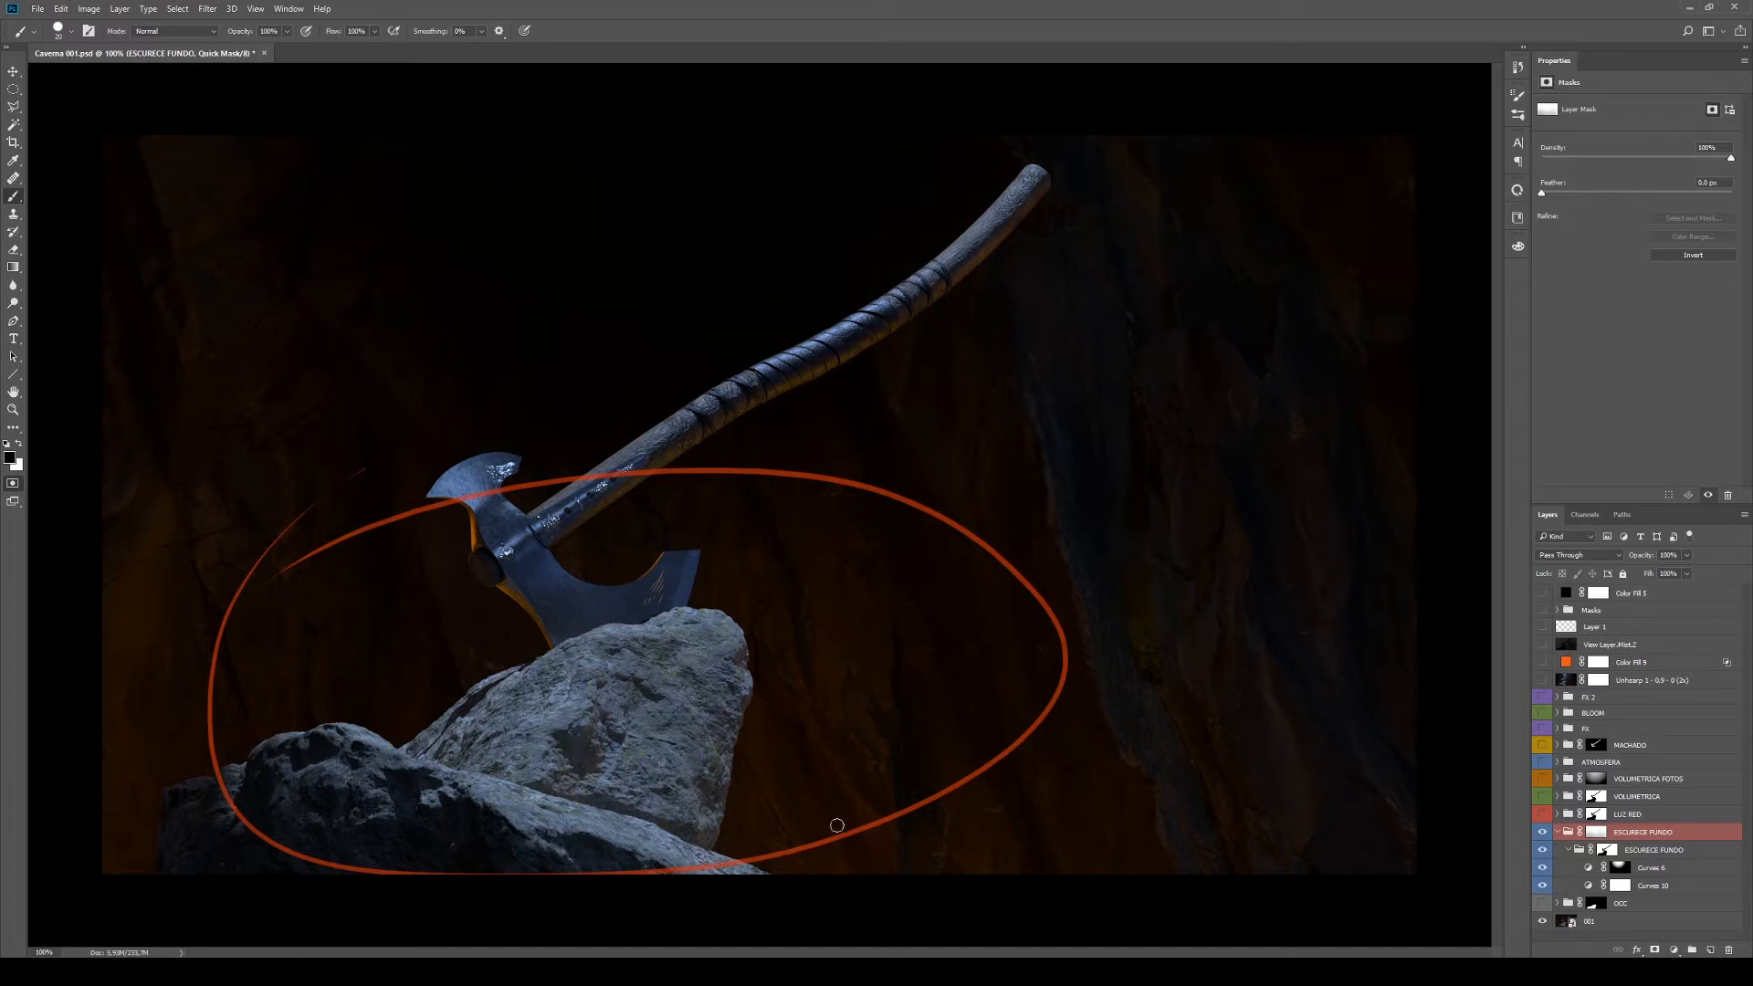
{"action": "key", "text": "q"}
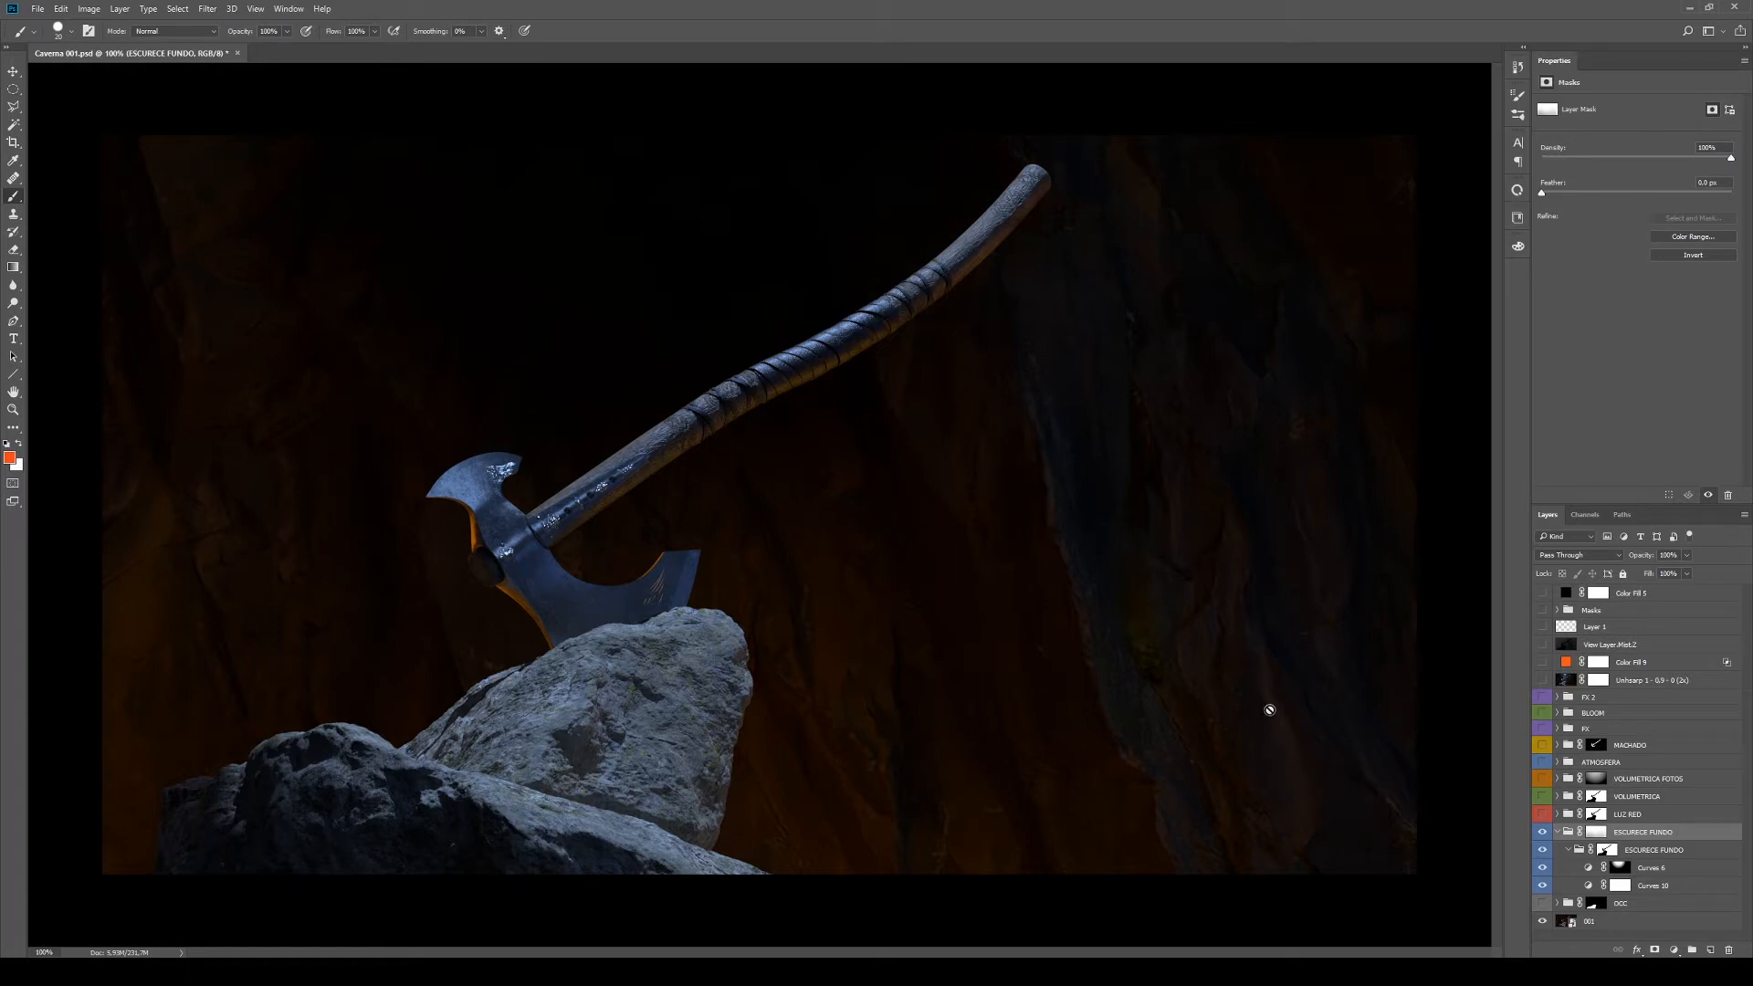
Collapse the ESCURECE FUNDO group and compare the image with and without it, leaving the group visible
{"action": "left_click", "coordinate": [1558, 832]}
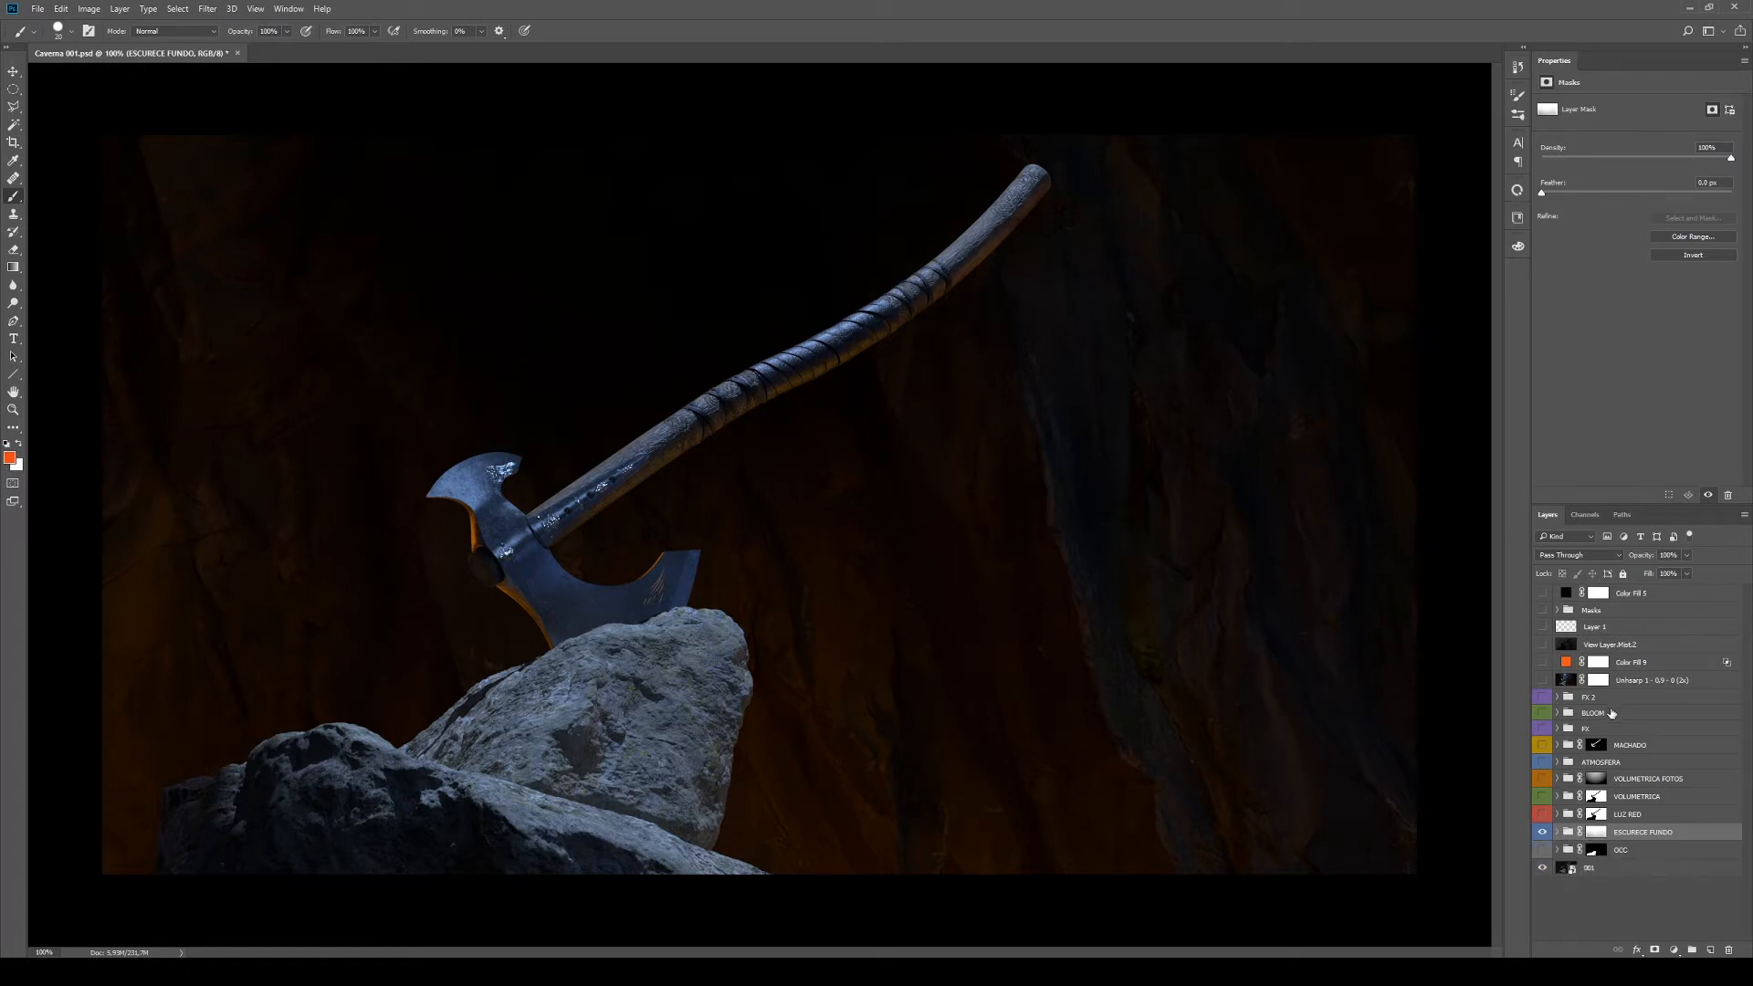
{"action": "left_click", "coordinate": [1541, 831]}
{"action": "left_click", "coordinate": [1541, 831]}
{"action": "left_click", "coordinate": [1541, 831]}
{"action": "left_click", "coordinate": [1541, 831]}
{"action": "left_click", "coordinate": [1540, 831]}
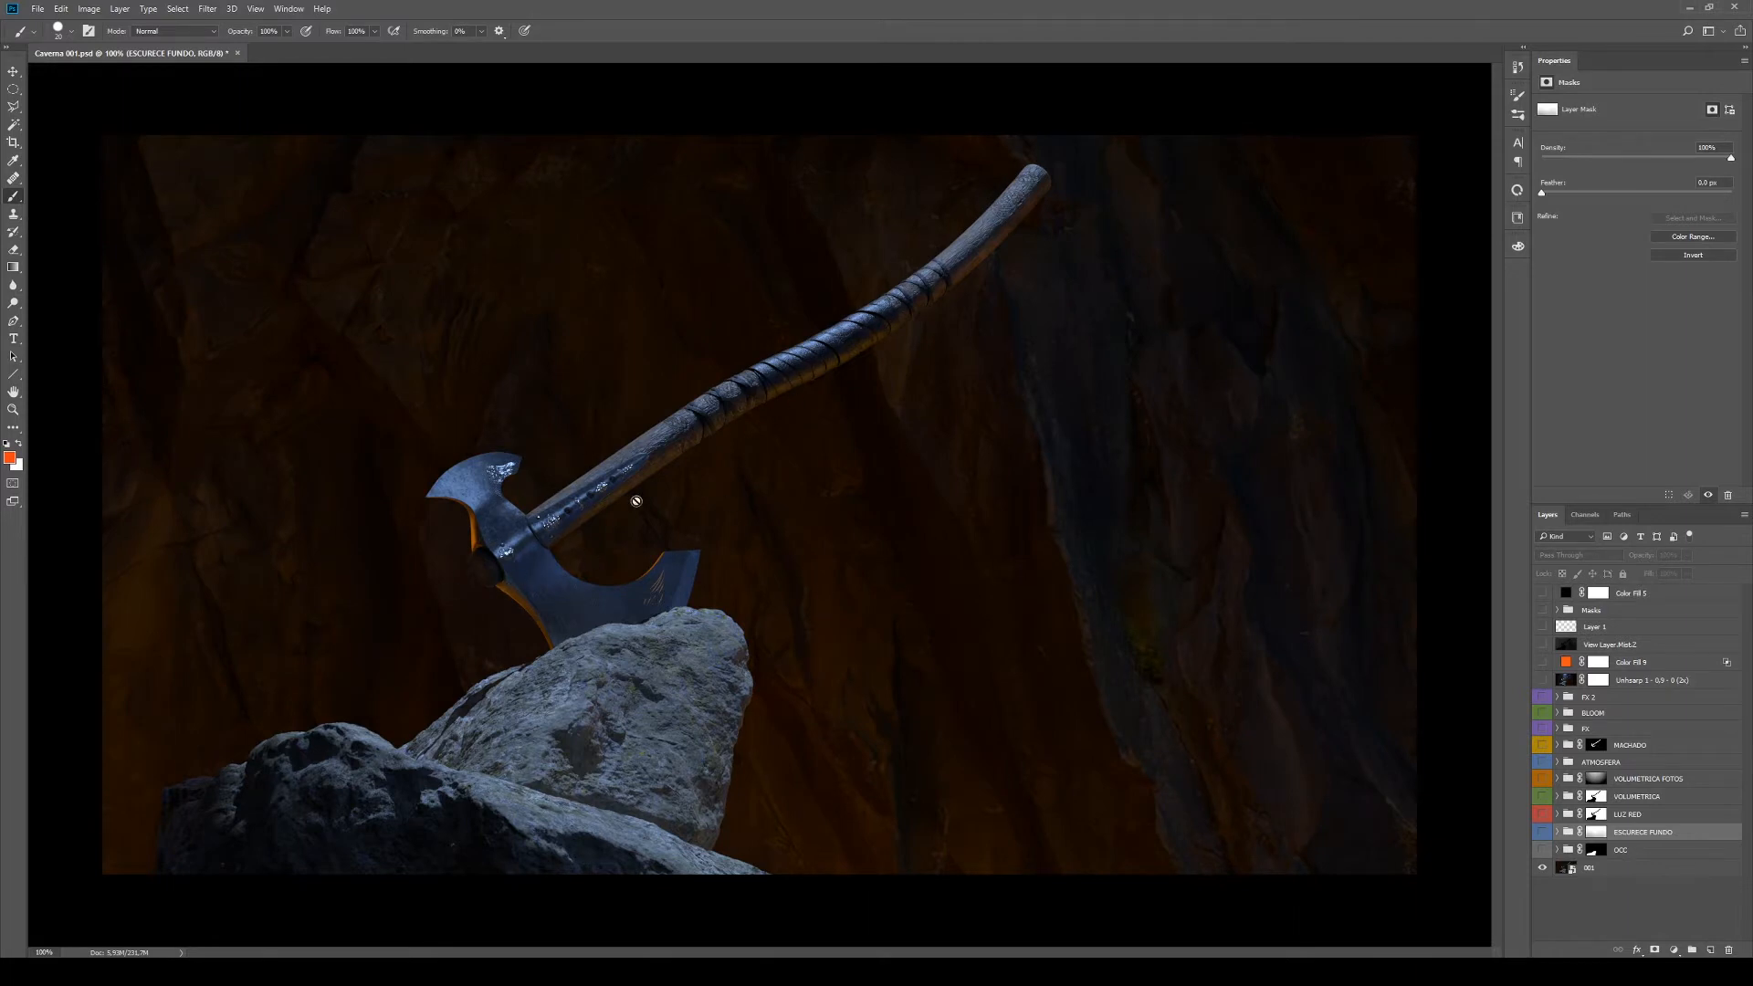
{"action": "left_click", "coordinate": [1543, 833]}
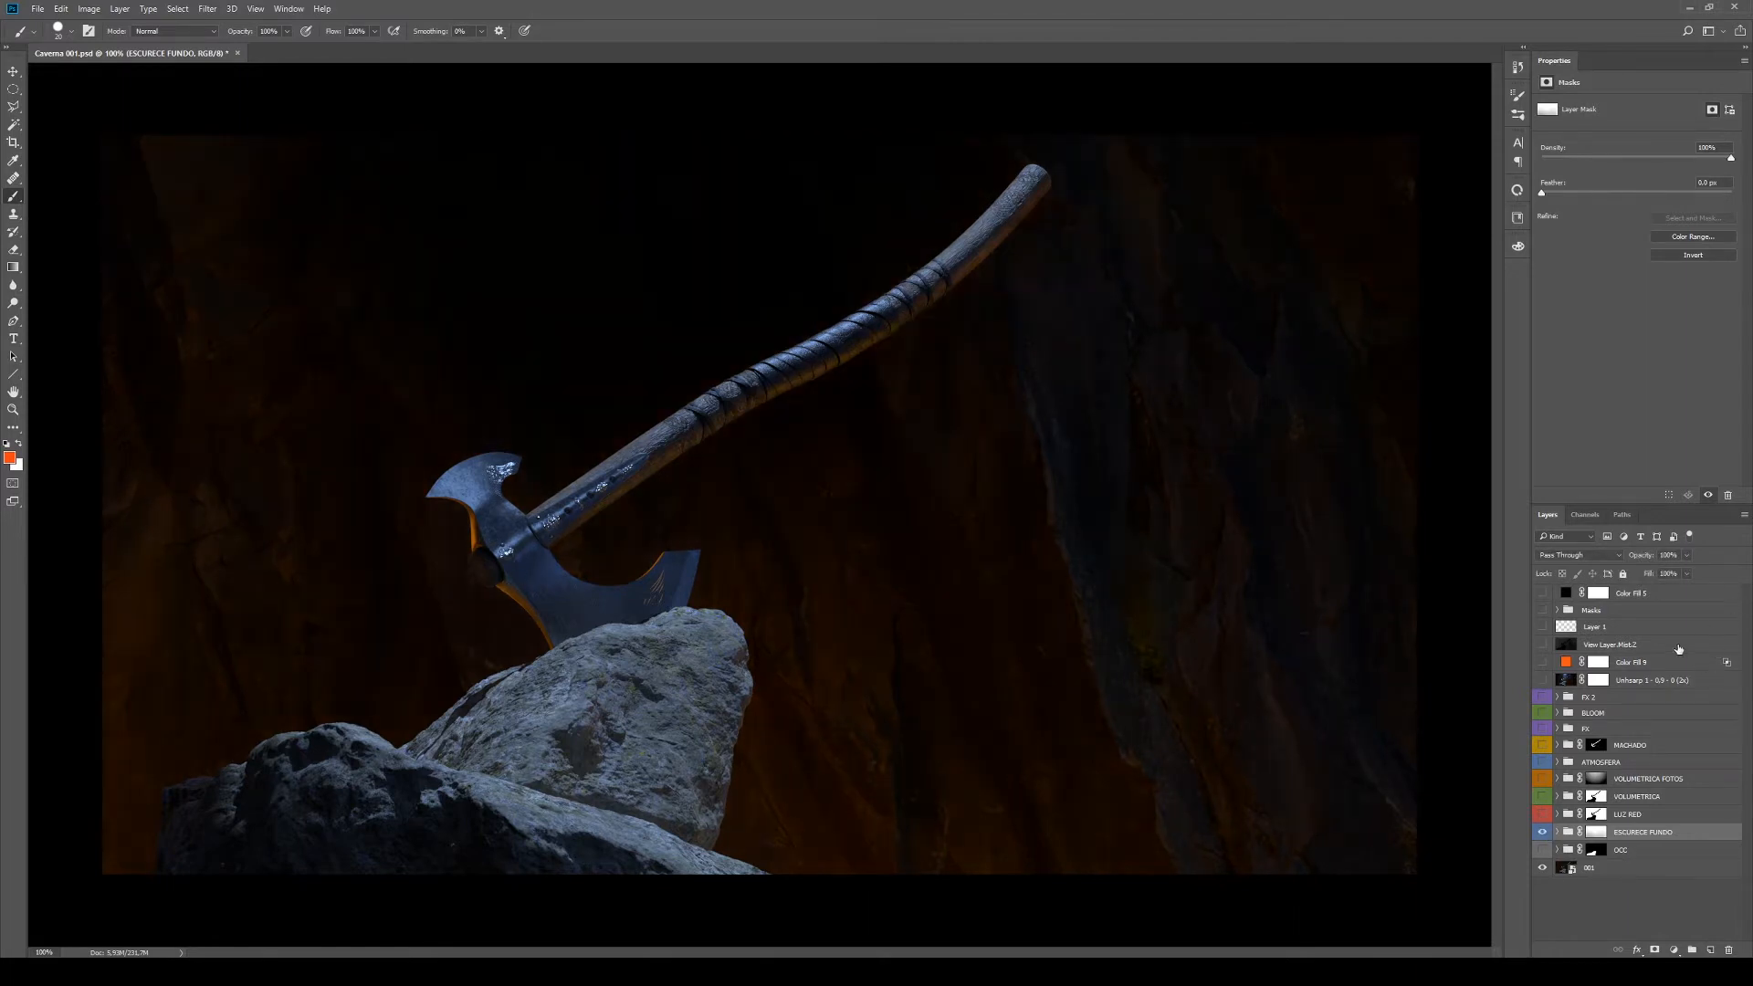
Show the LUZ RED group and inspect its layer mask on its own
{"action": "left_click", "coordinate": [1545, 817]}
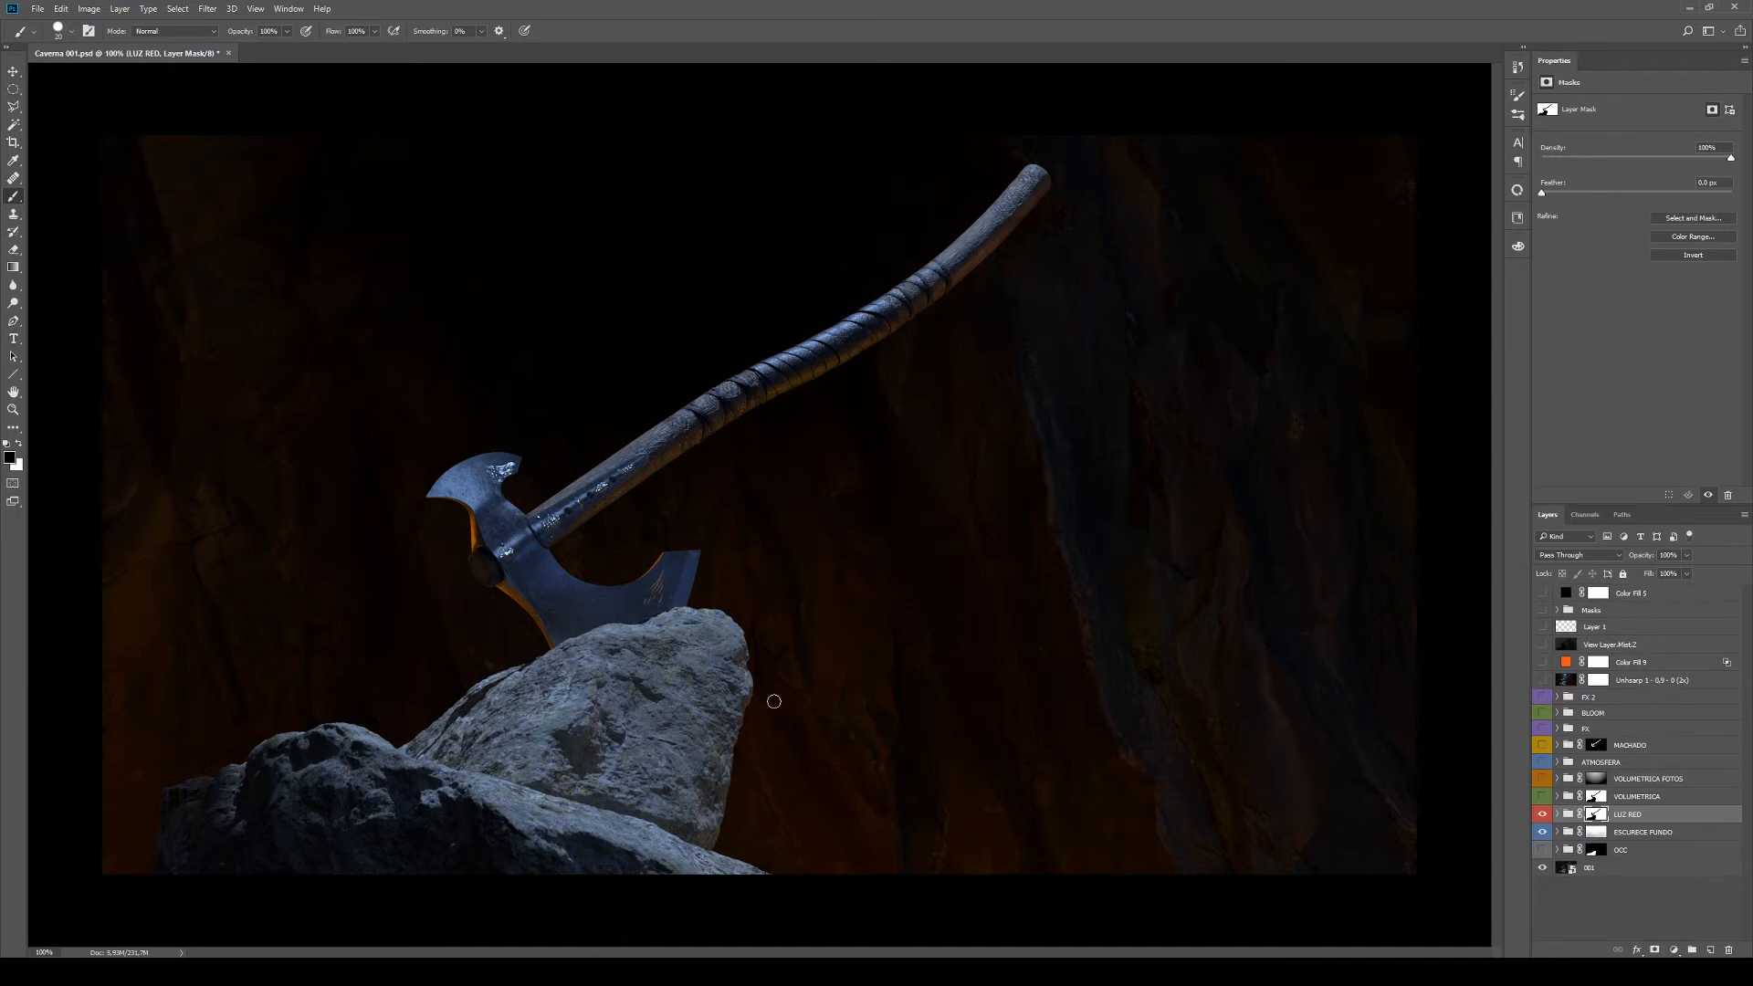
{"action": "left_click", "coordinate": [1594, 815], "text": "alt"}
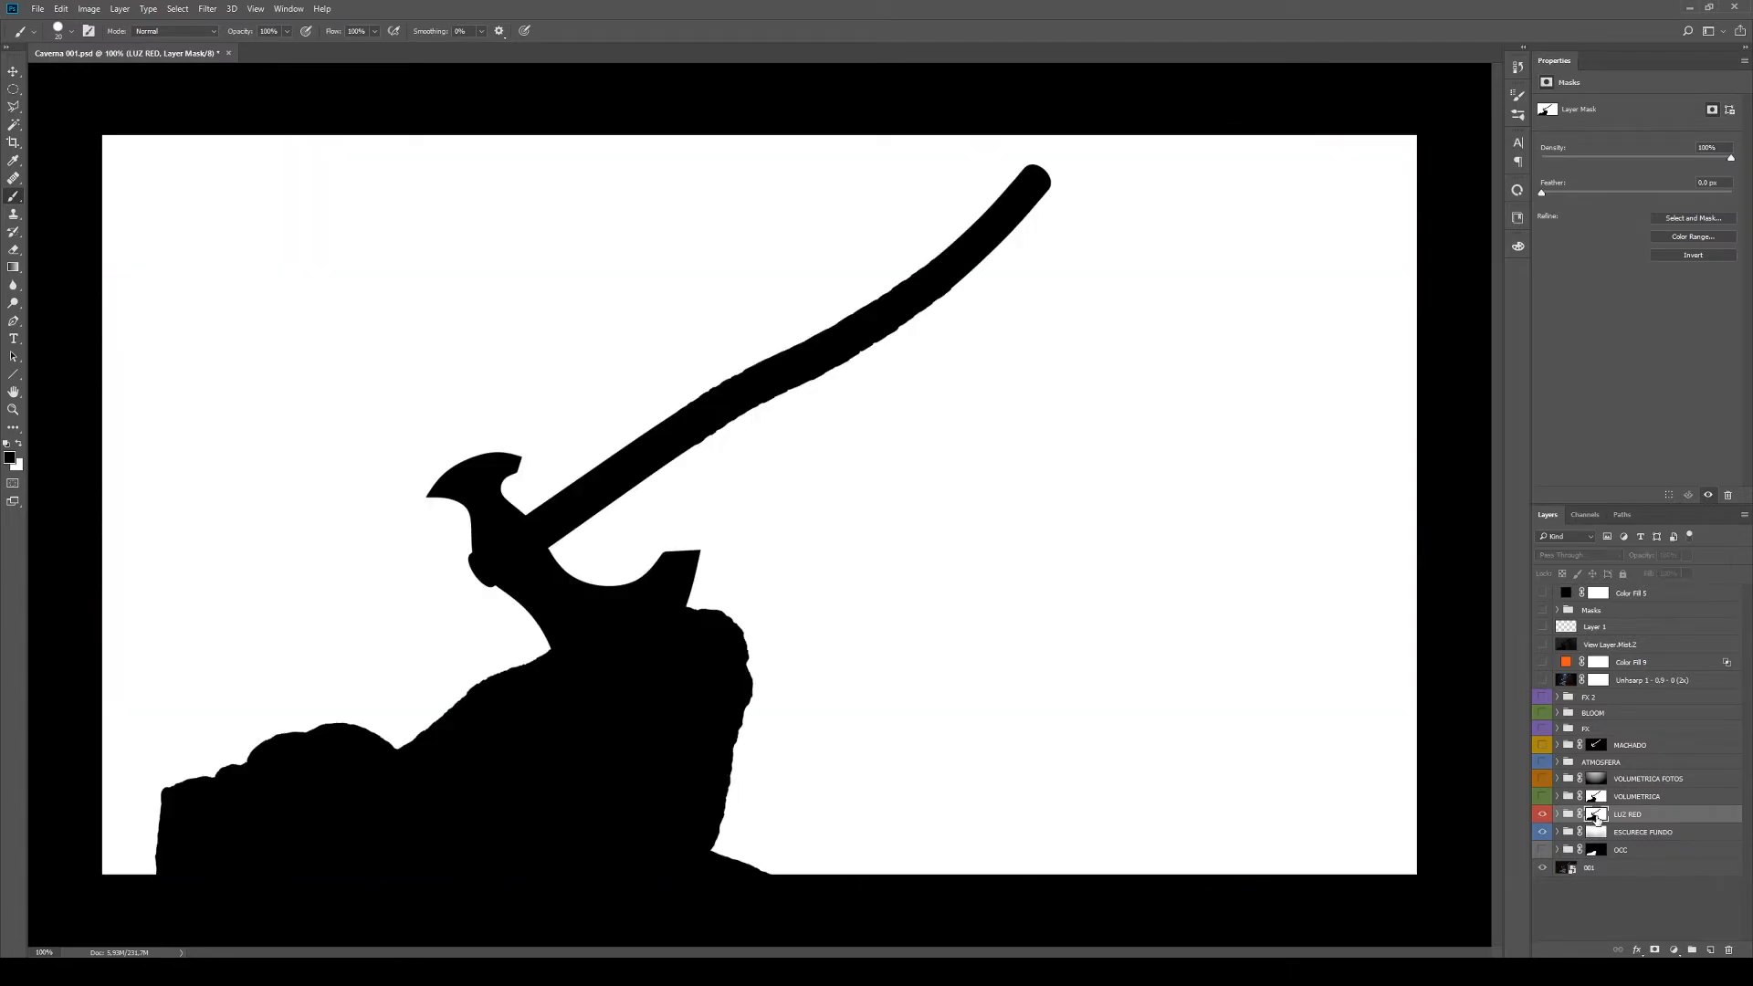
{"action": "left_click", "coordinate": [1595, 816], "text": "alt"}
Inspect the Curves 1 mask inside the LUZ RED group, check the group's effect on the image, and collapse the group
{"action": "left_click", "coordinate": [1557, 813]}
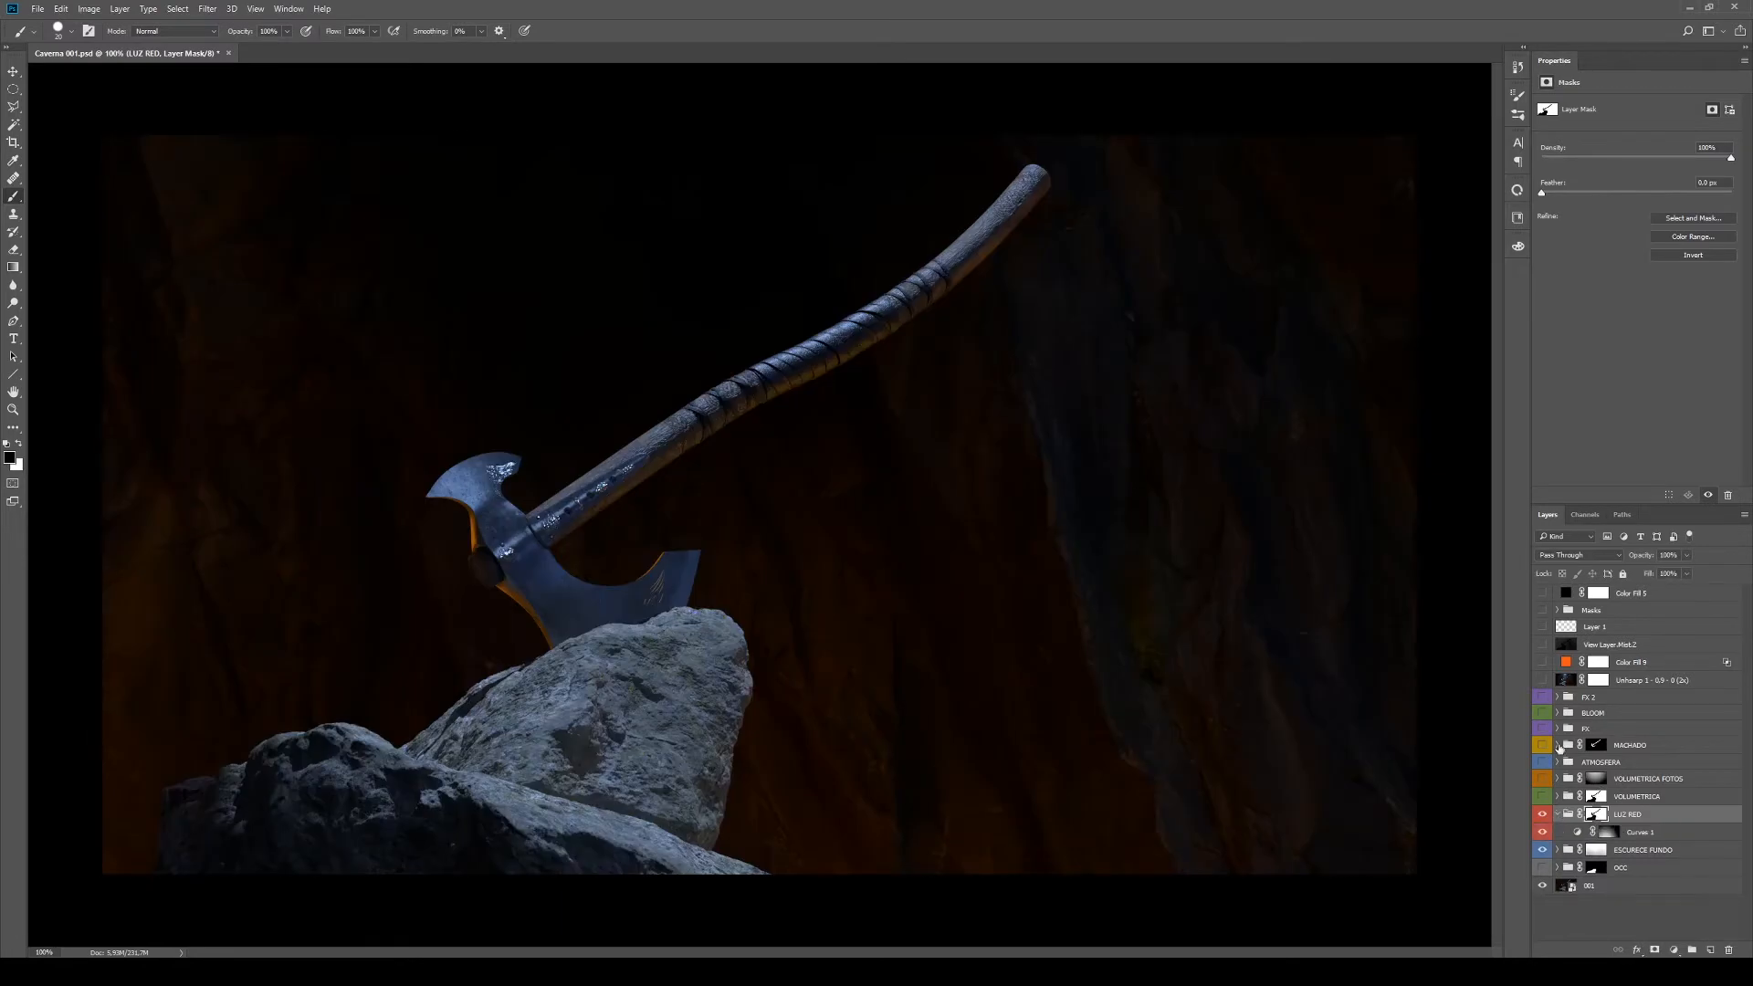
{"action": "left_click", "coordinate": [1607, 834], "text": "alt"}
{"action": "left_click", "coordinate": [1607, 834], "text": "alt"}
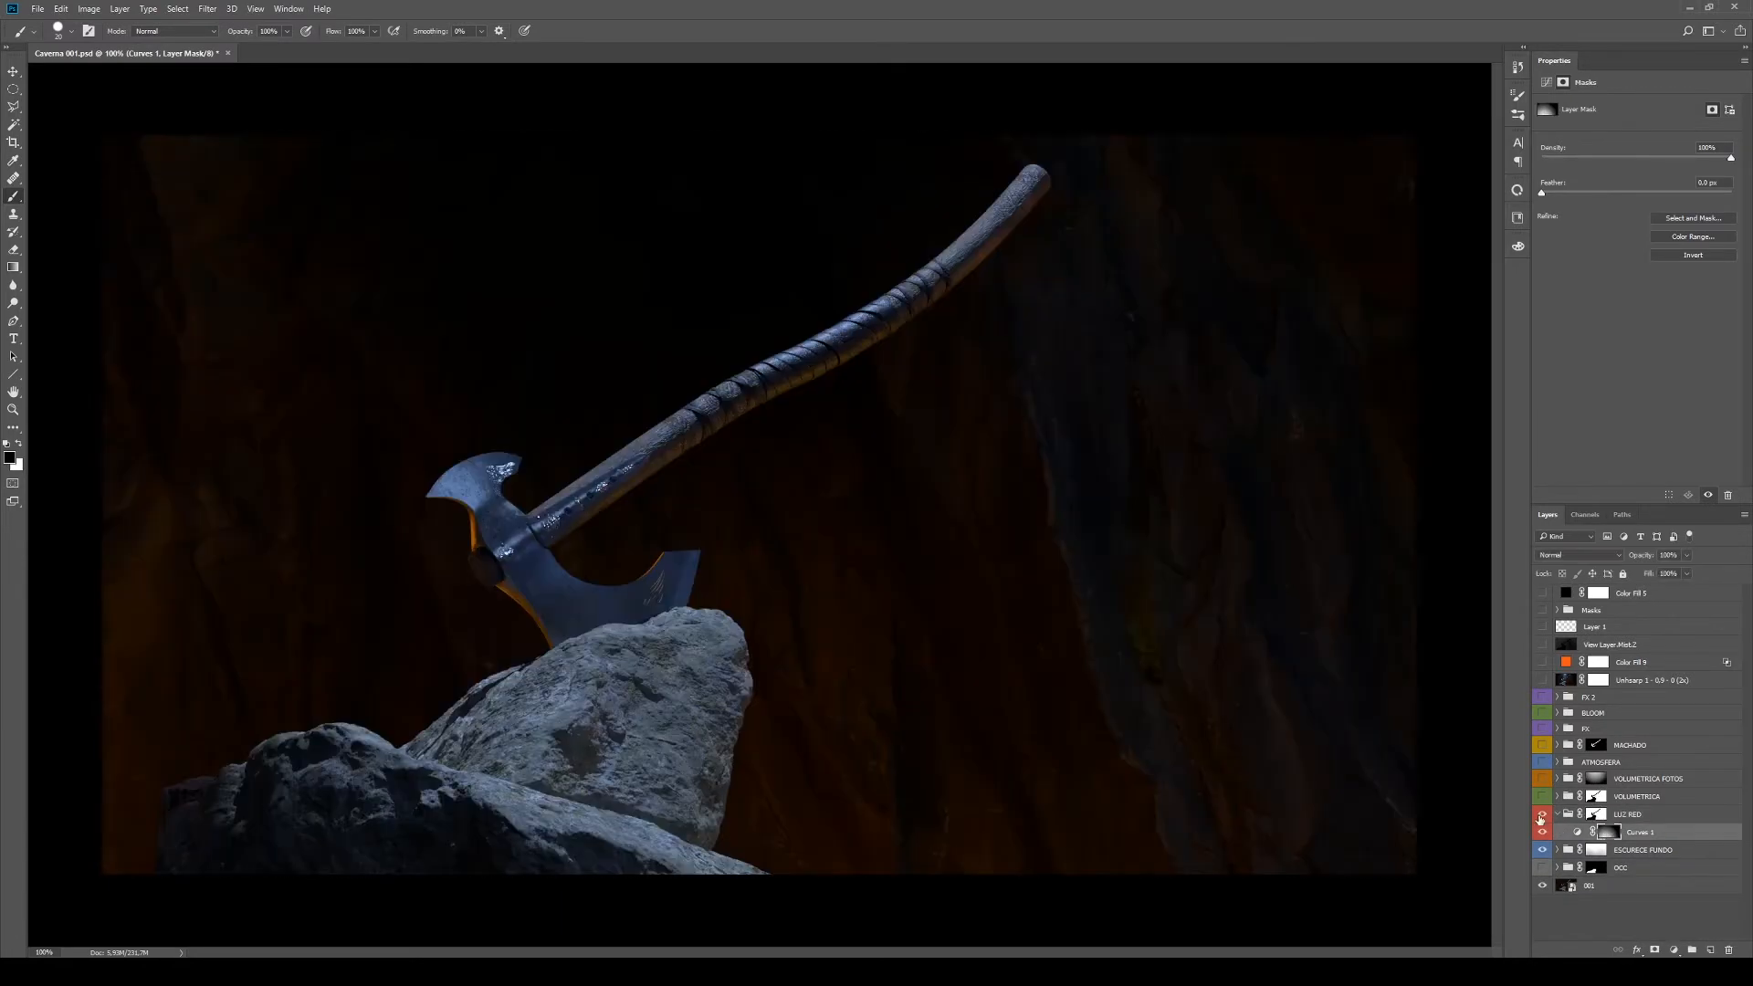
{"action": "left_click", "coordinate": [1541, 815]}
{"action": "left_click", "coordinate": [1563, 816]}
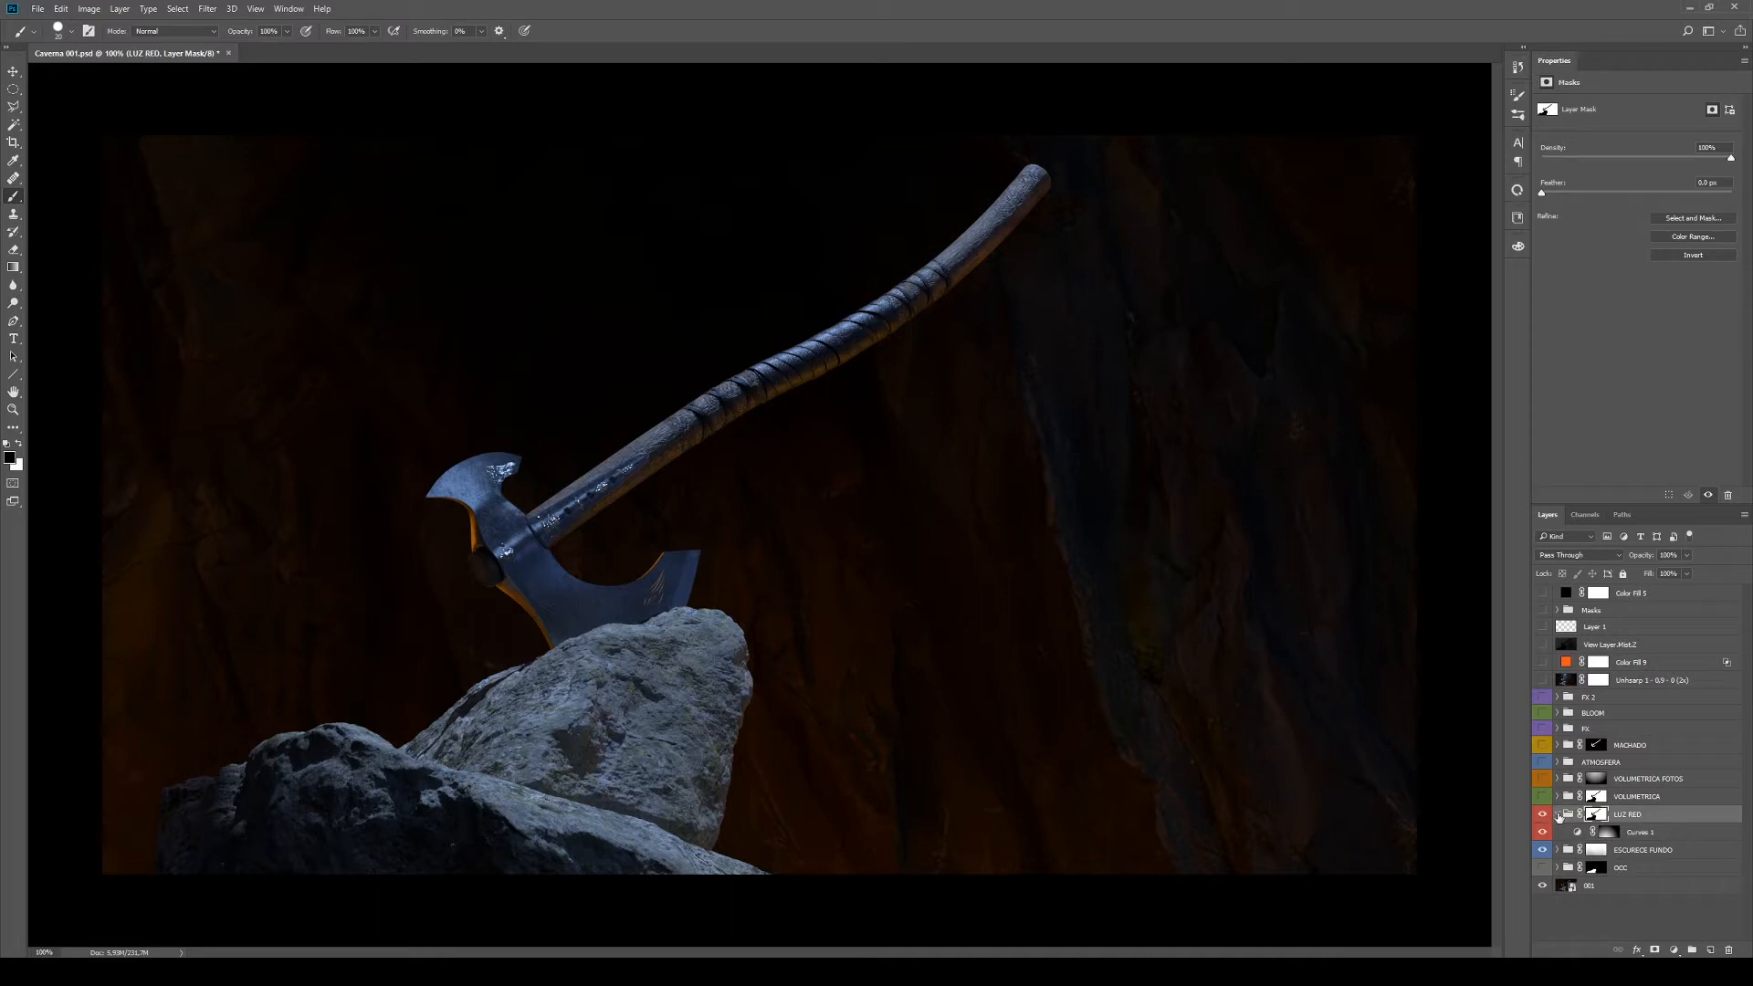
{"action": "left_click", "coordinate": [1558, 815]}
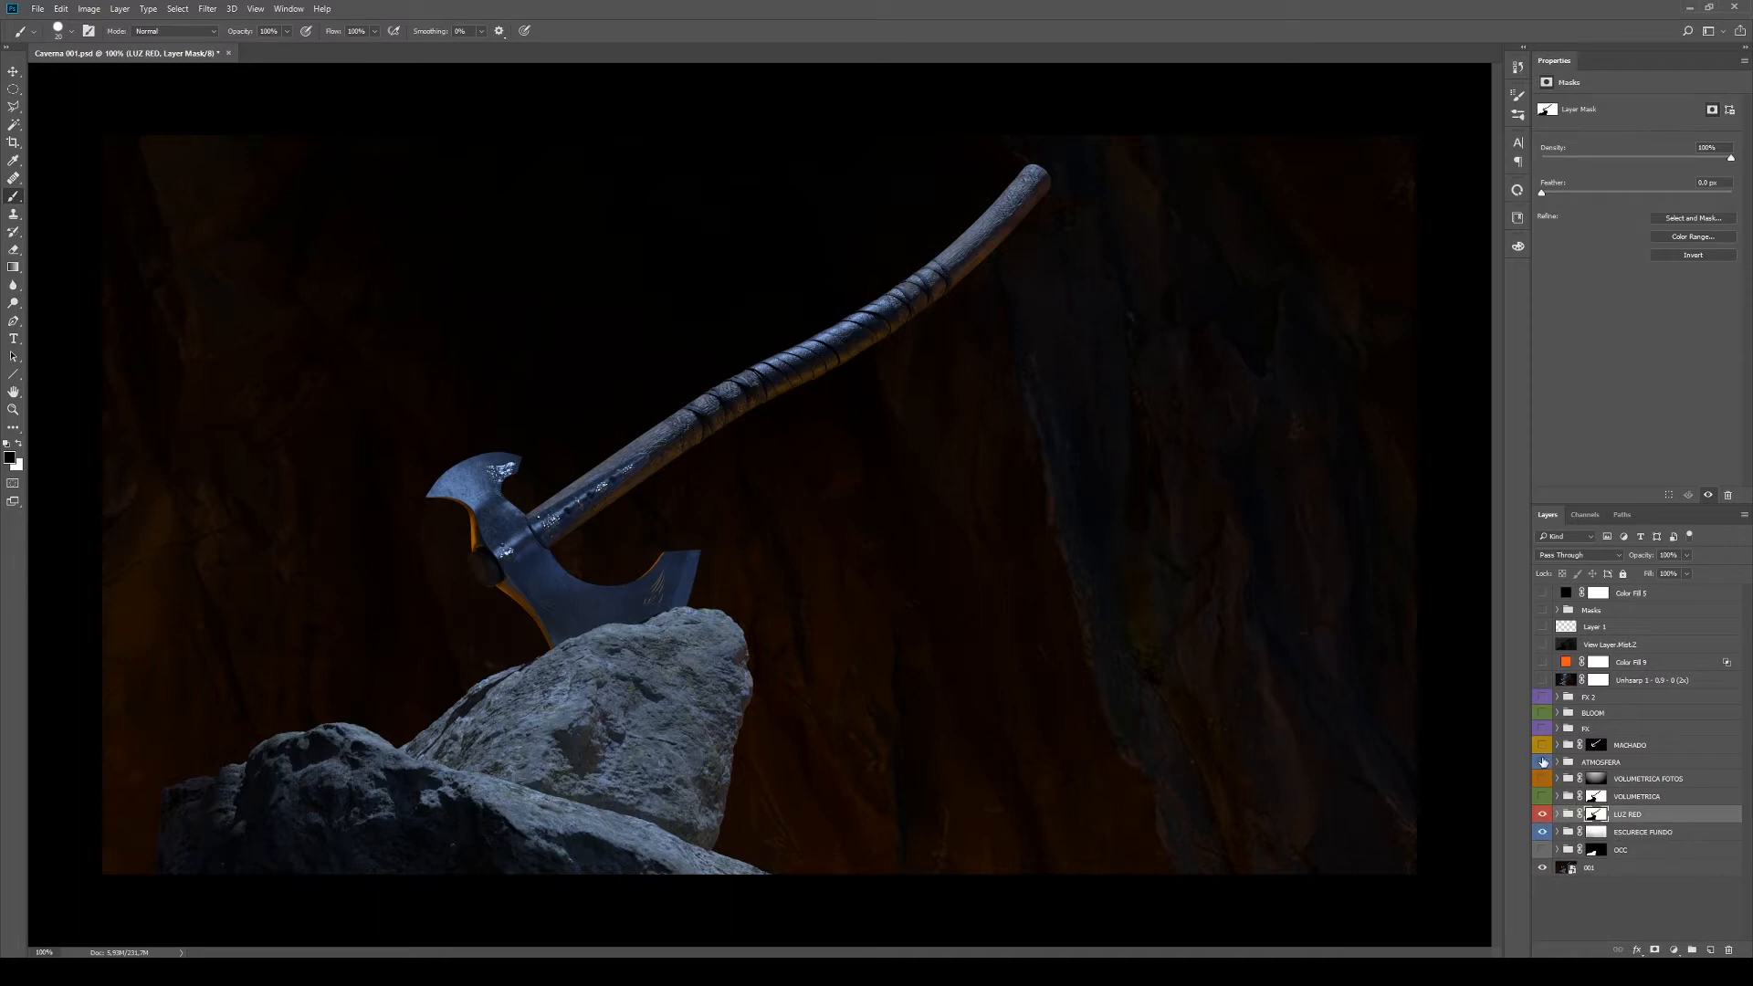
Show the VOLUMETRICA group and, with Layer 1 selected, draw Foreground to Transparent gradients over both sides of the background in Quick Mask
{"action": "left_click", "coordinate": [1542, 797]}
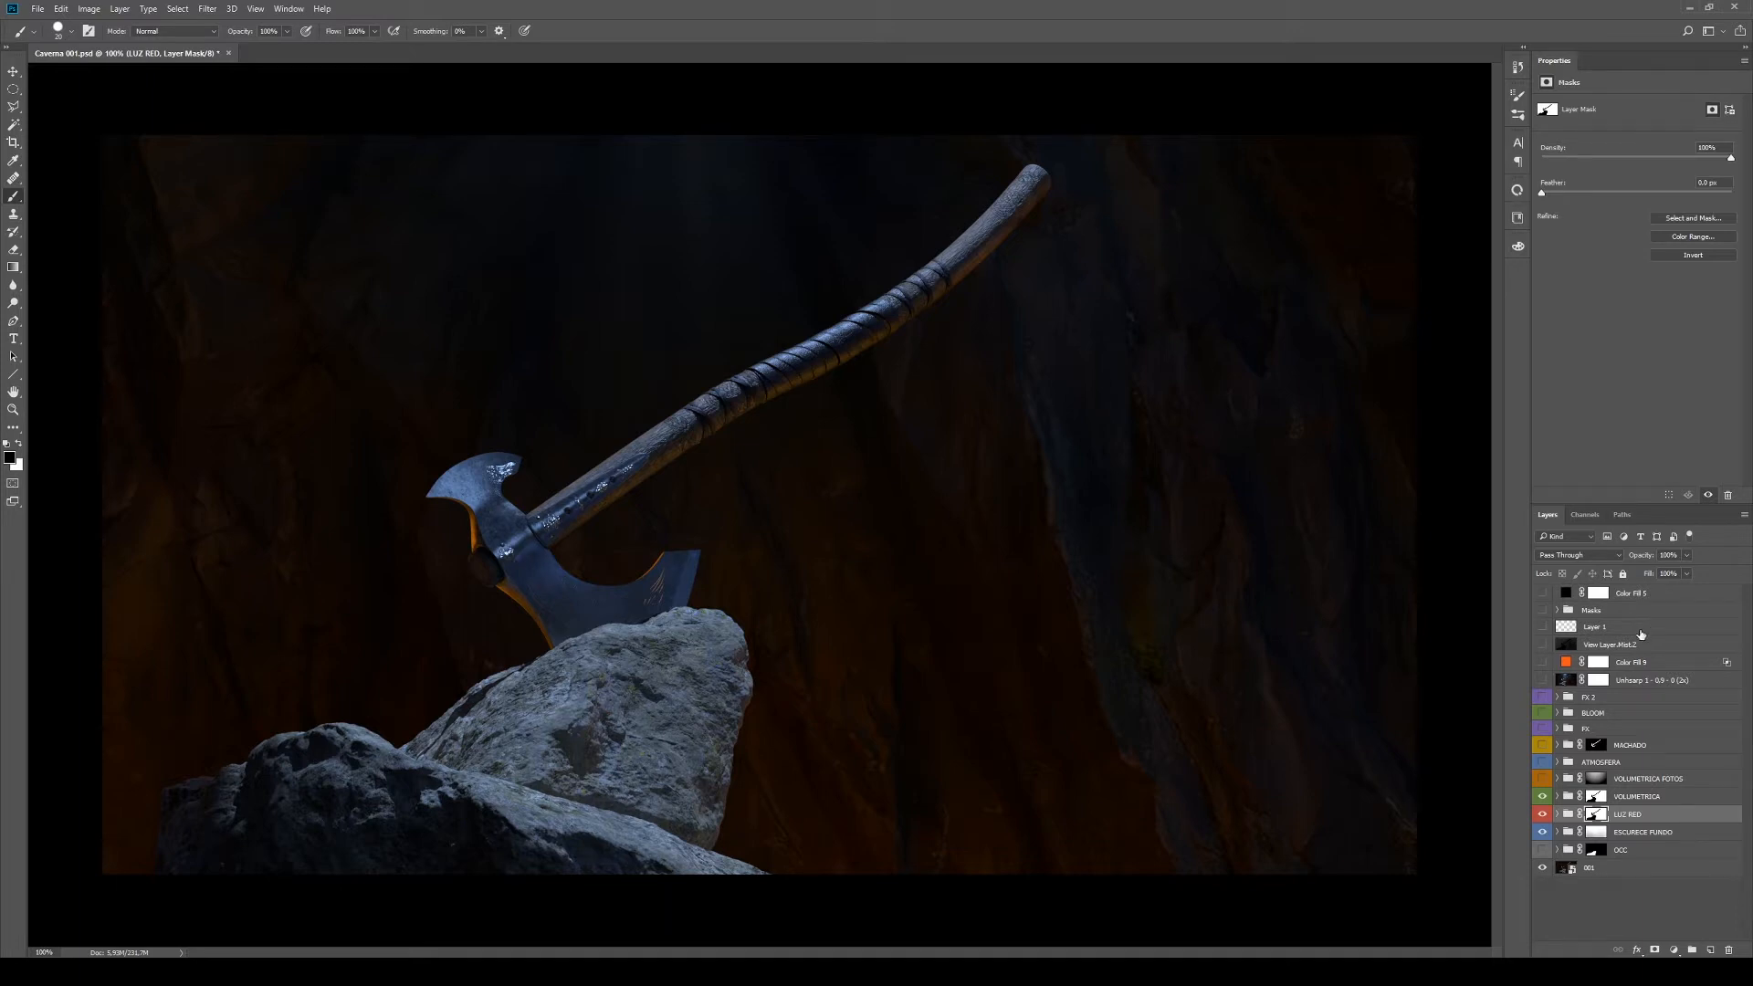
{"action": "left_click", "coordinate": [1644, 628]}
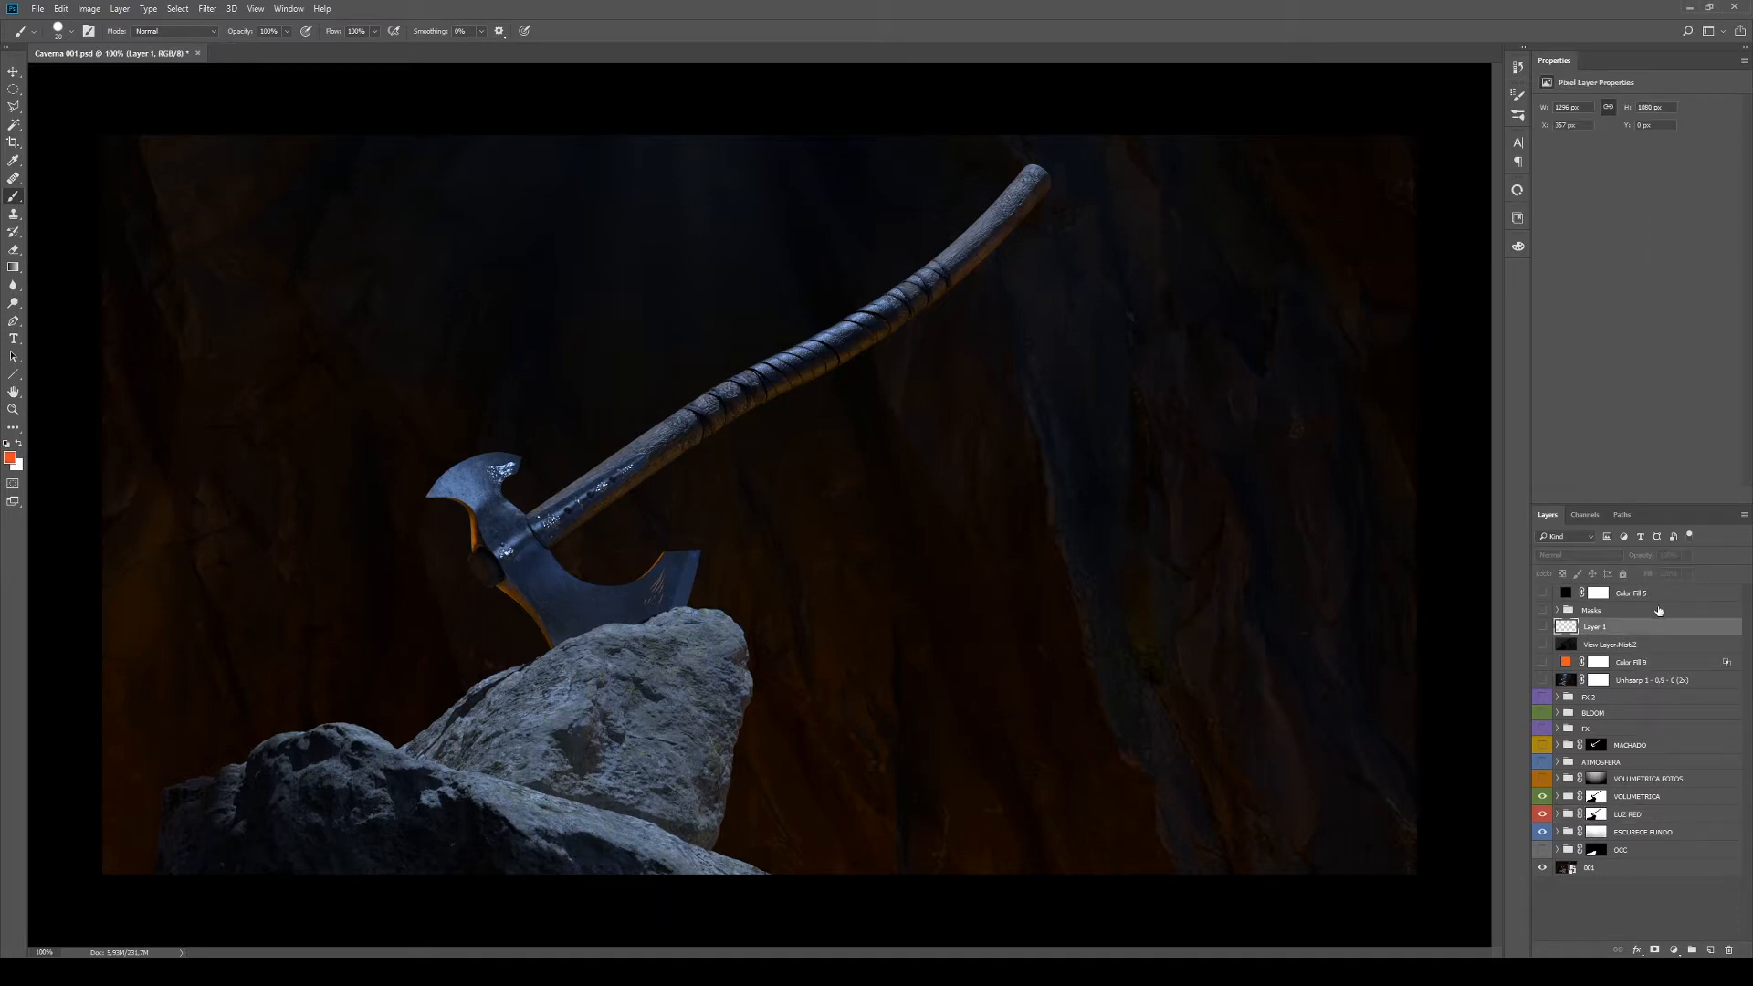
{"action": "key", "text": "q"}
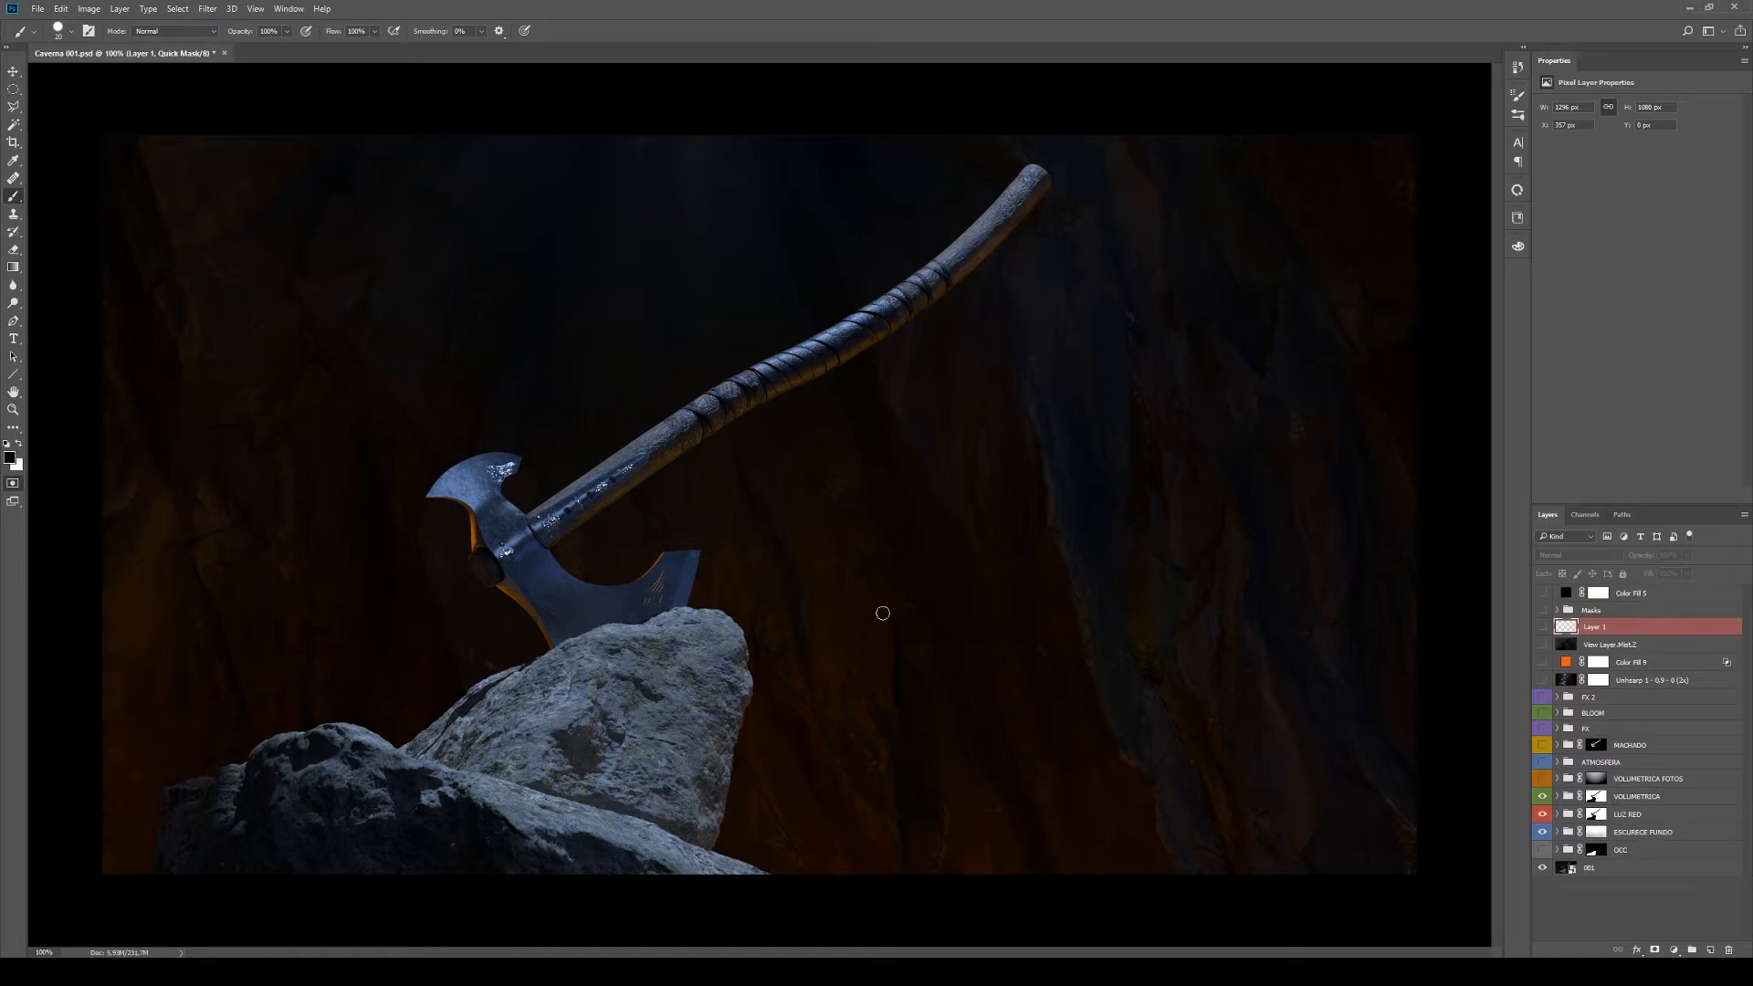
{"action": "key", "text": "g"}
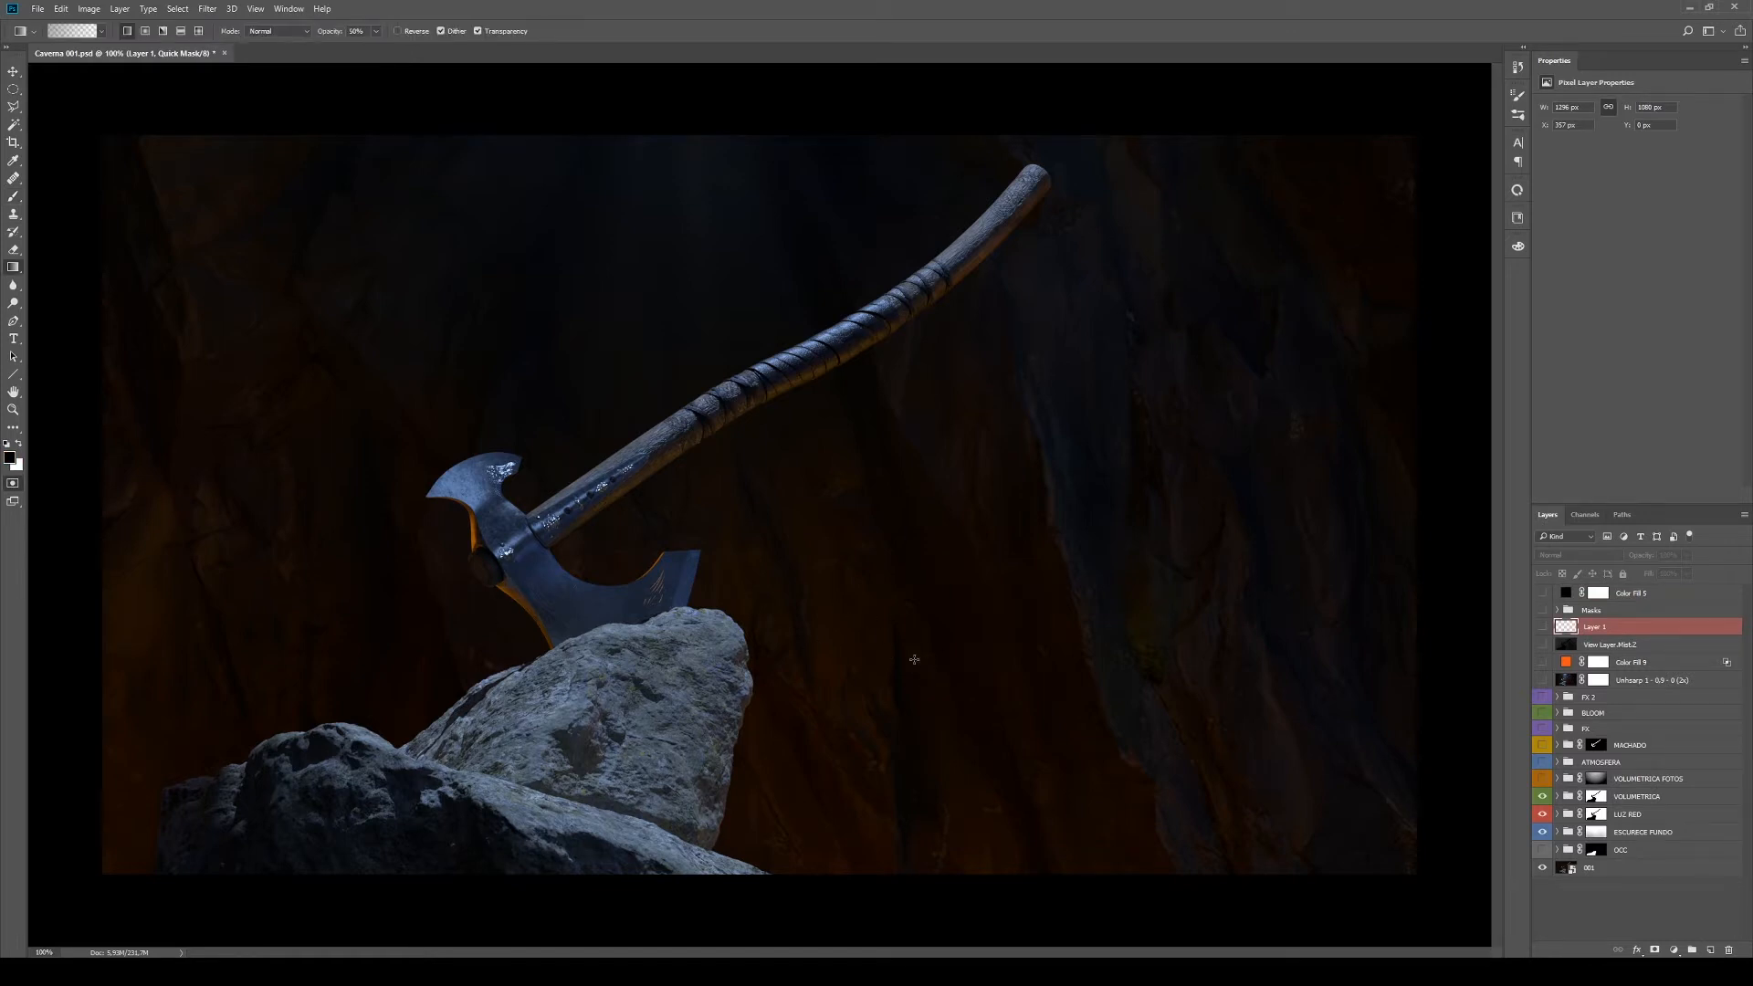
{"action": "left_click", "coordinate": [73, 31]}
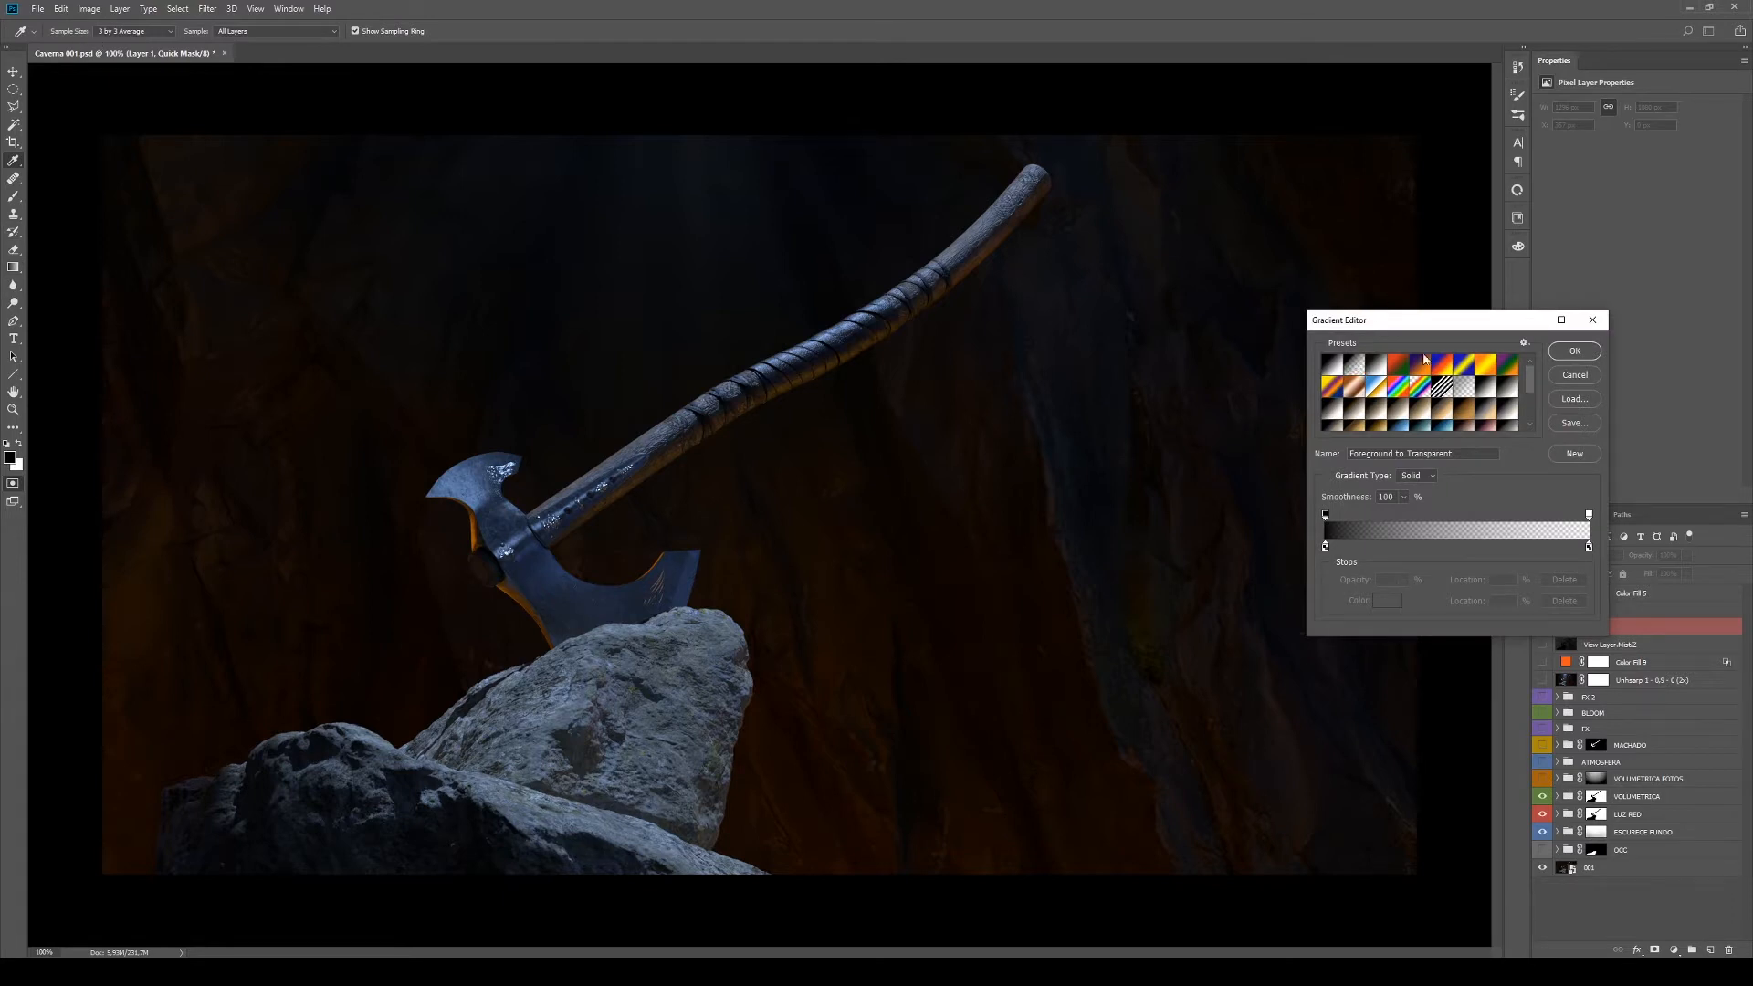
{"action": "left_click", "coordinate": [1574, 351]}
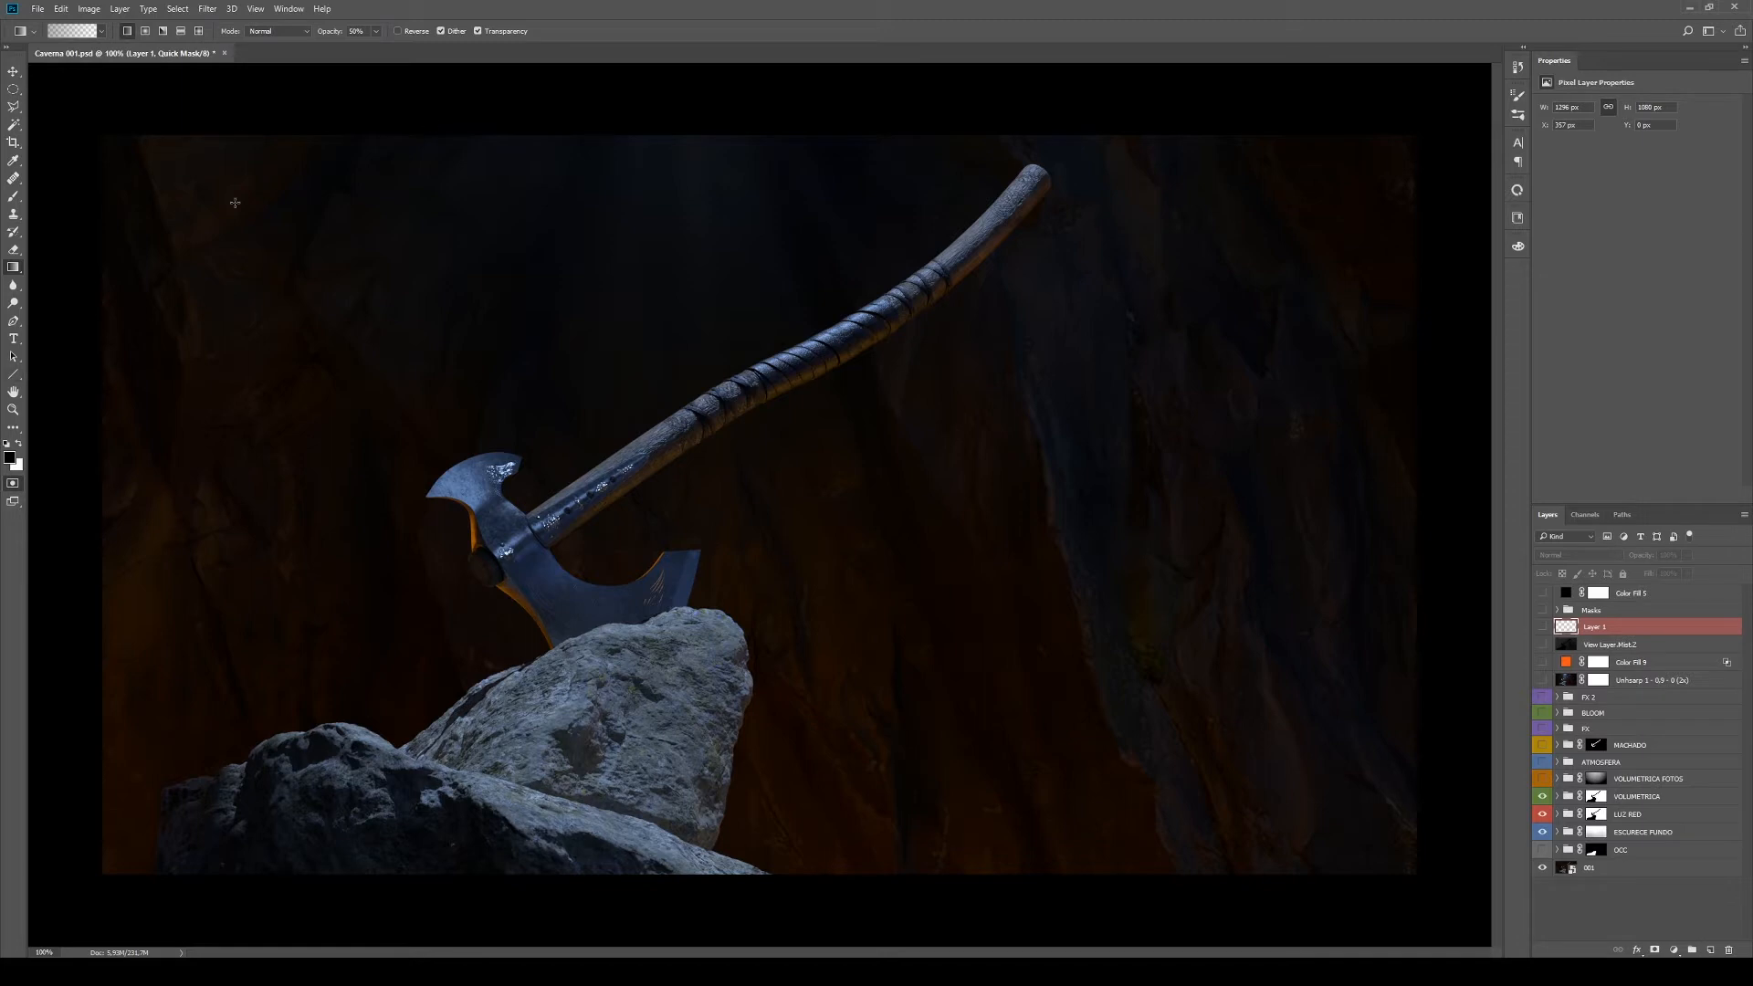
{"action": "left_click_drag", "start_coordinate": [136, 244], "coordinate": [315, 381]}
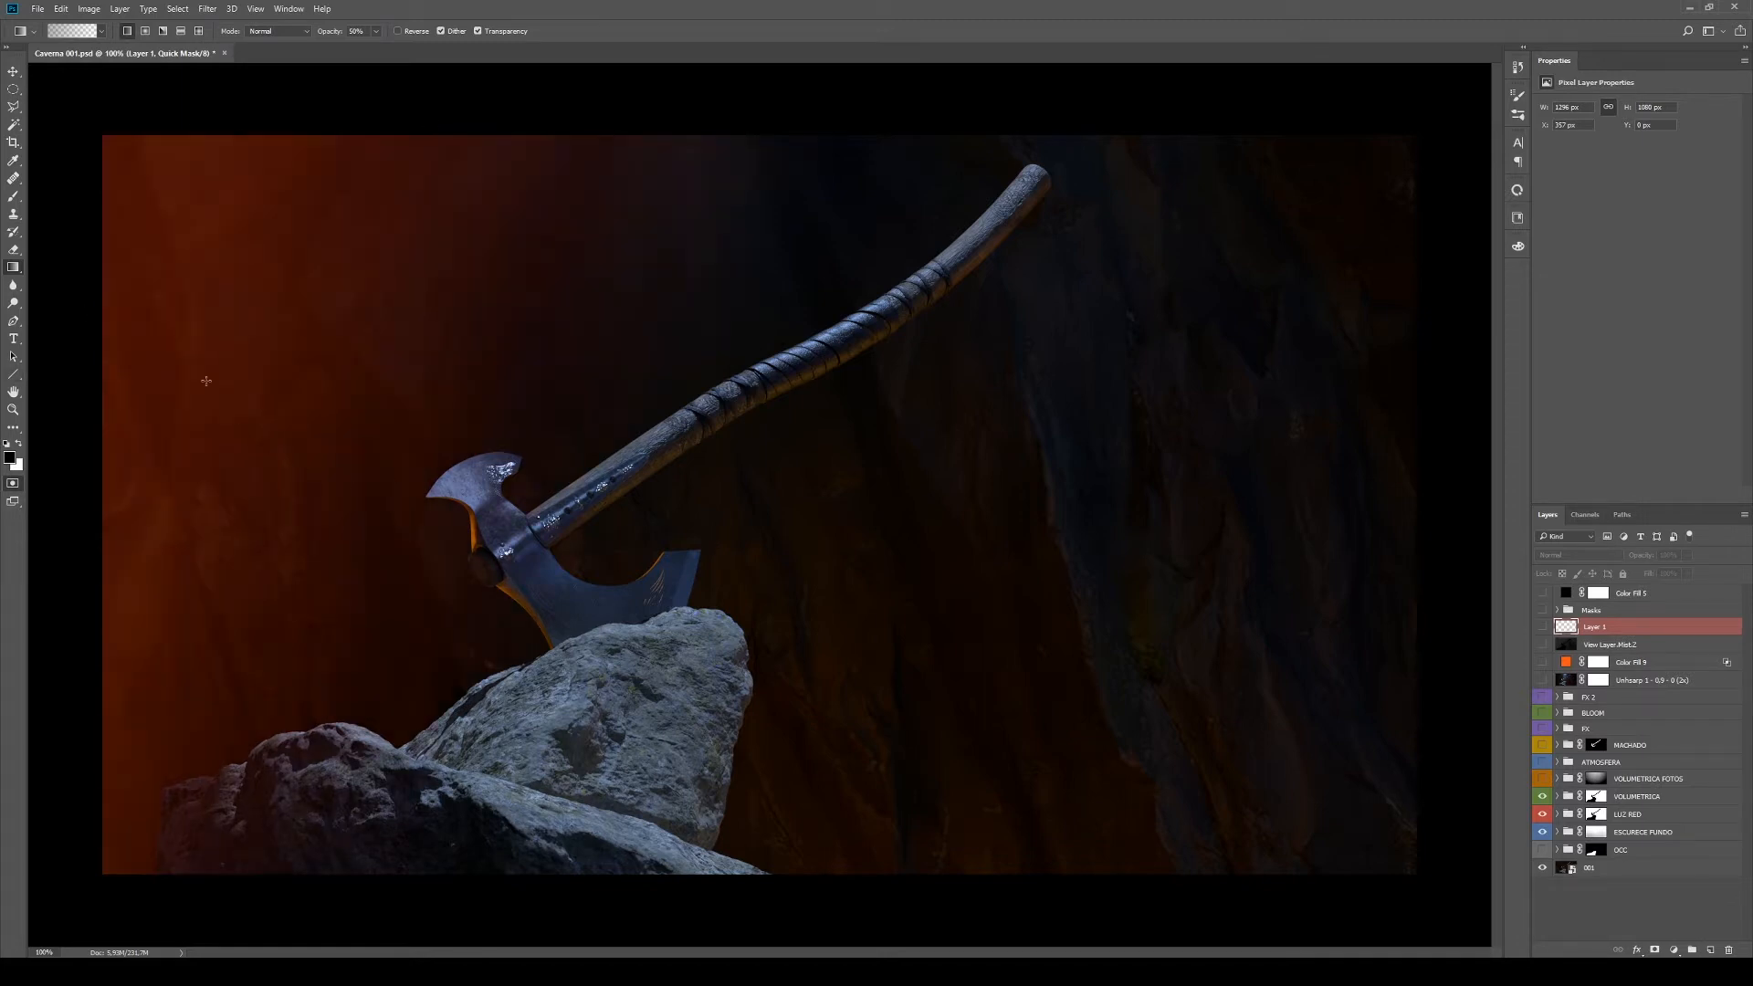
{"action": "left_click_drag", "start_coordinate": [1264, 271], "coordinate": [1259, 276]}
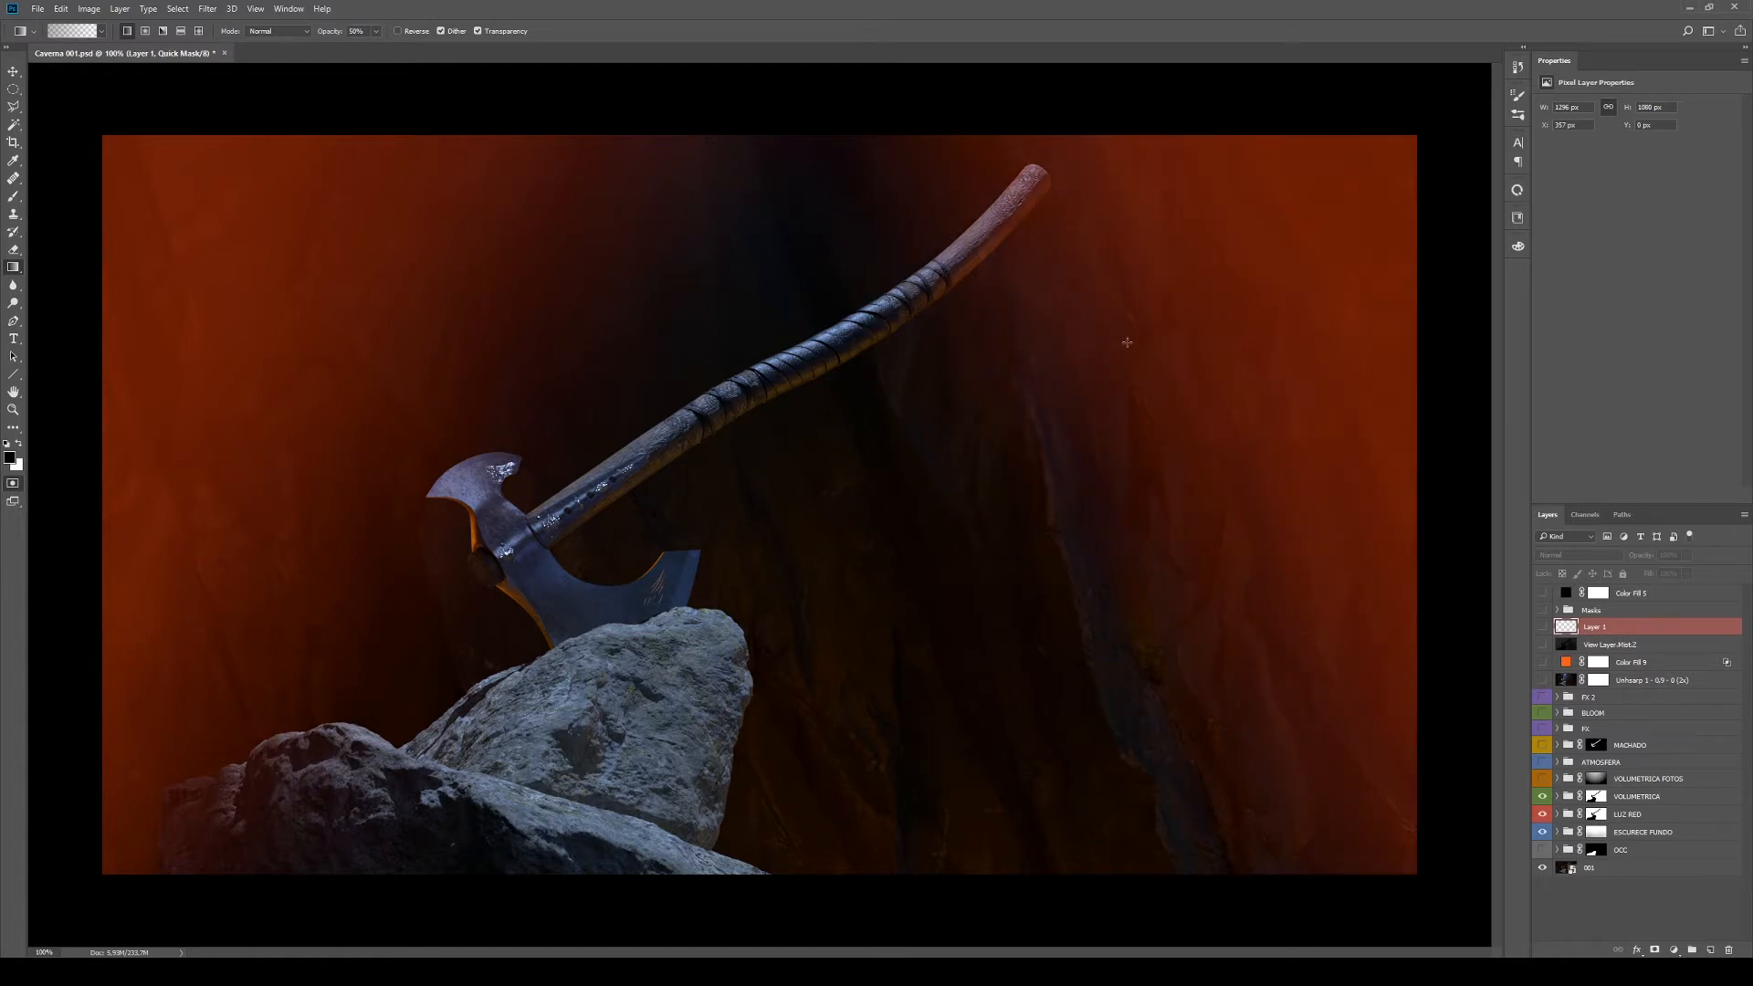
Turn the Quick Mask into a selection, add a Curves adjustment darkening both sides of the background, and hide that adjustment
{"action": "key", "text": "q"}
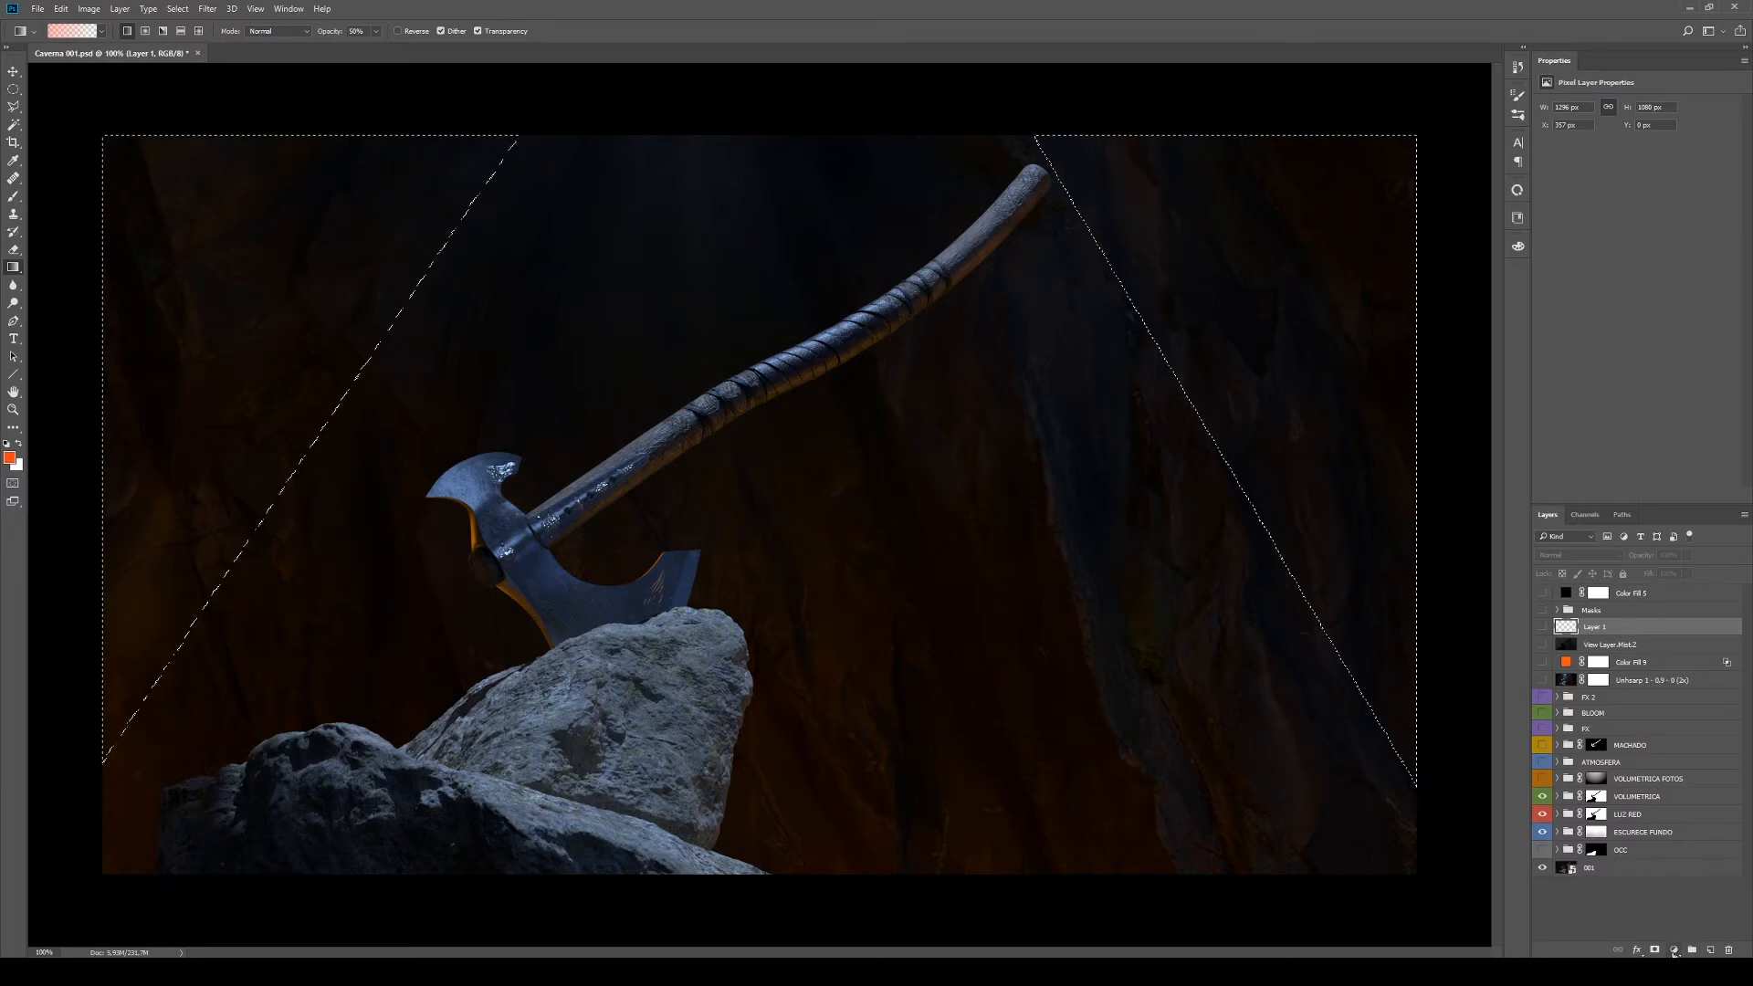
{"action": "left_click", "coordinate": [1674, 950]}
{"action": "left_click", "coordinate": [1649, 736]}
{"action": "left_click_drag", "start_coordinate": [1649, 217], "coordinate": [1636, 254]}
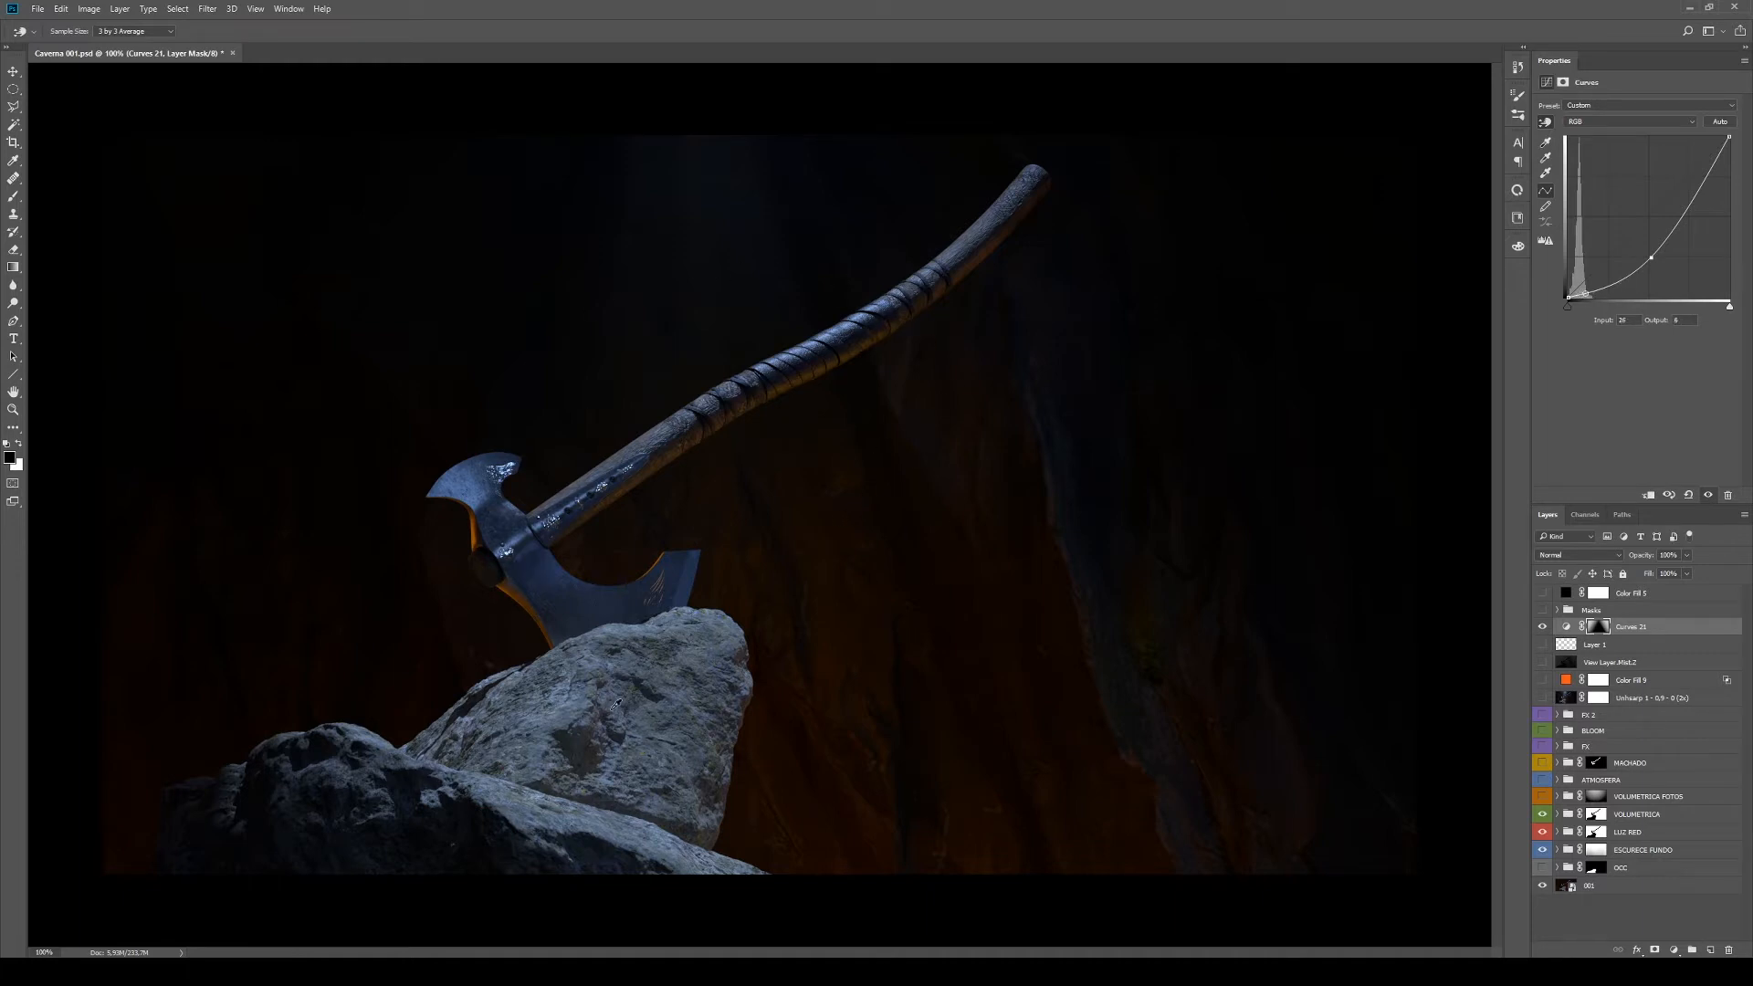
{"action": "left_click", "coordinate": [1543, 628]}
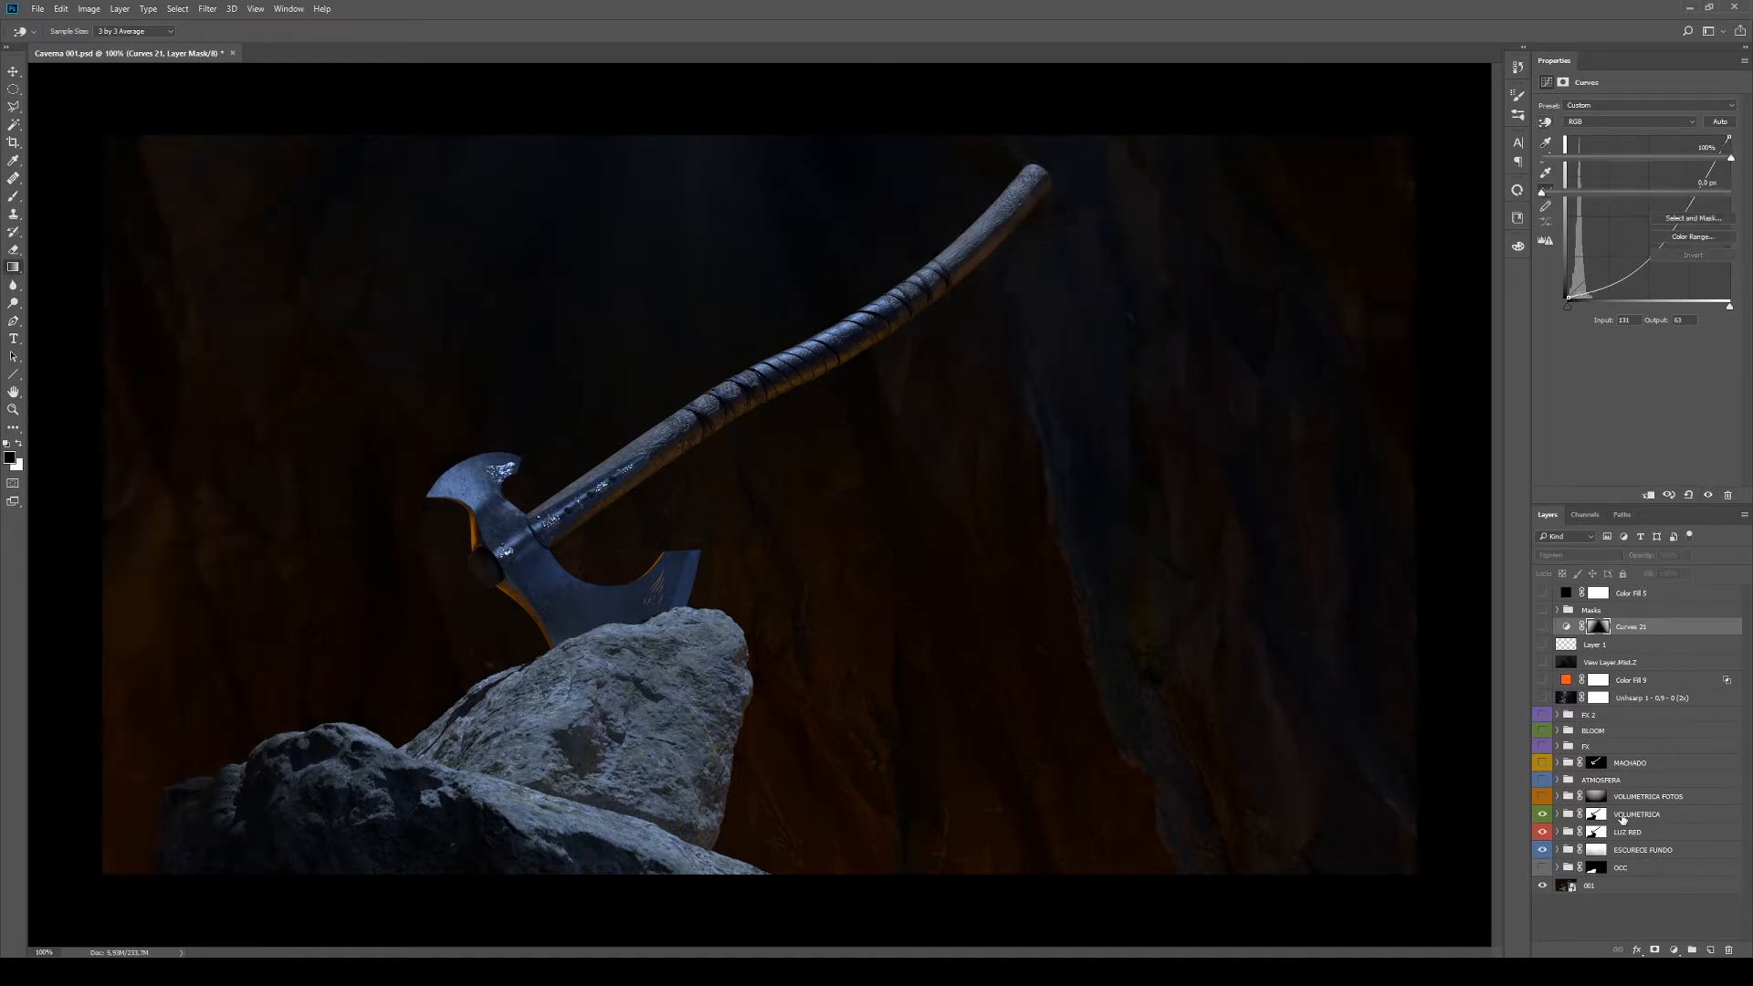
Select the VOLUMETRICA group's mask, compare the image with and without the group, and expand the group
{"action": "left_click", "coordinate": [1596, 814]}
{"action": "key", "text": "g"}
{"action": "left_click", "coordinate": [1542, 814]}
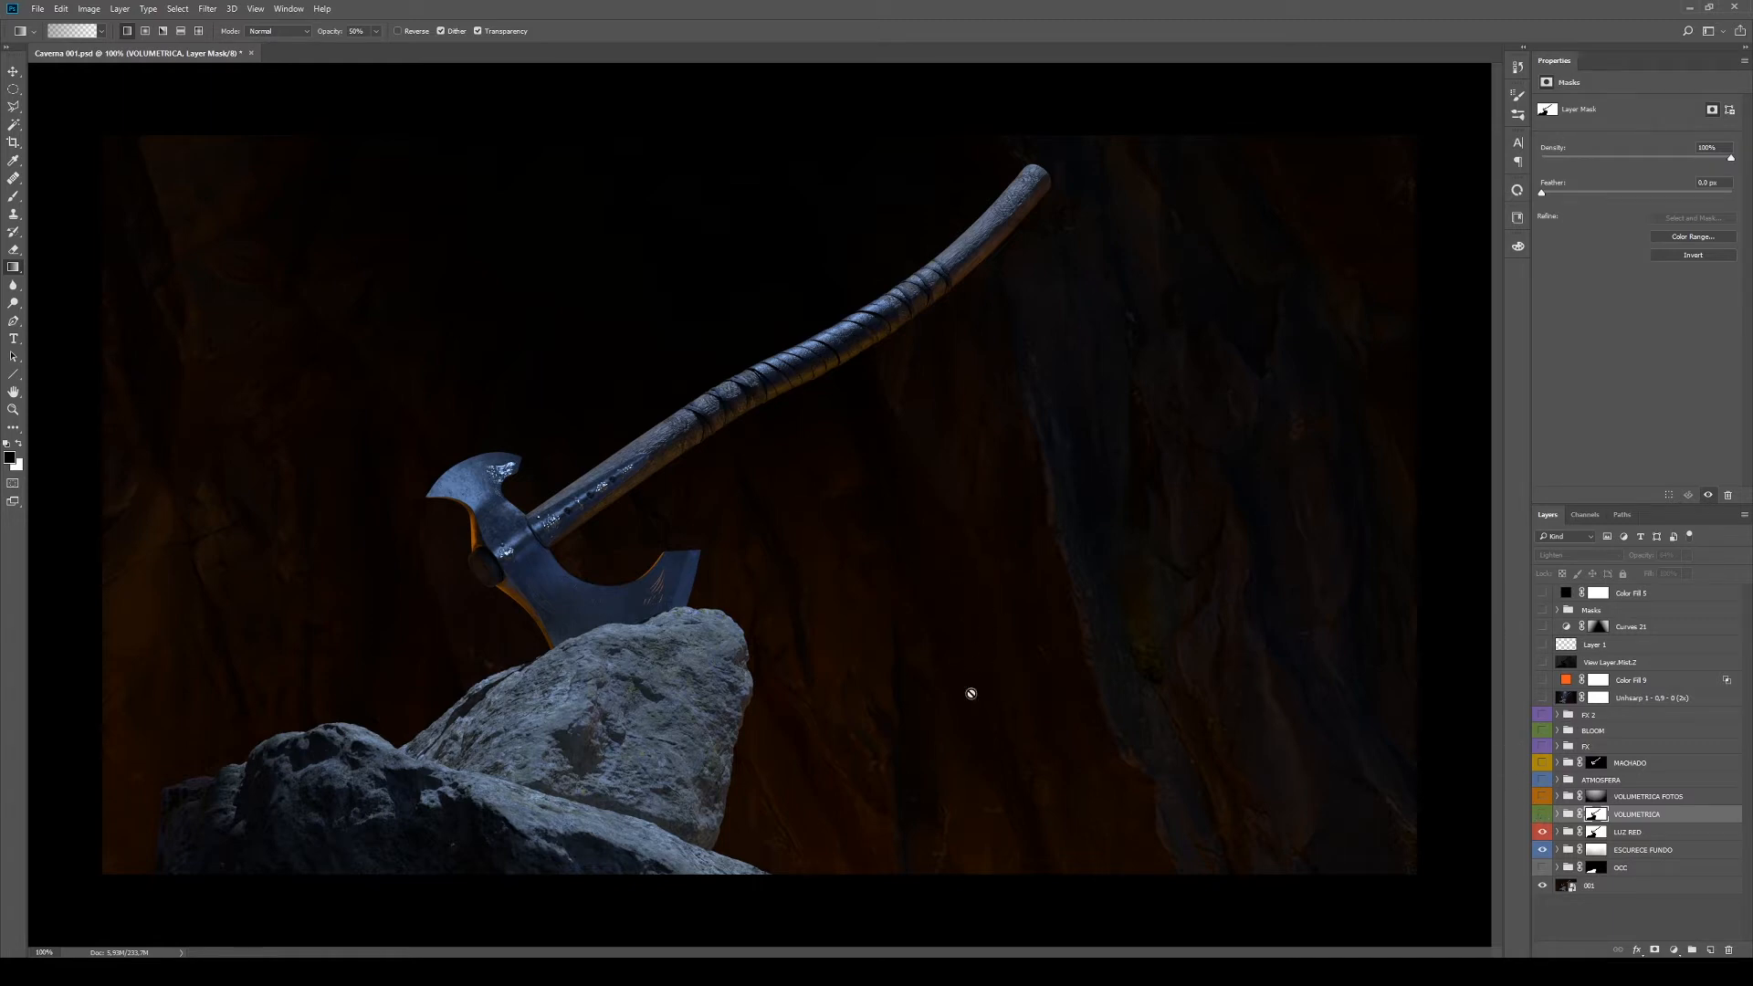
{"action": "left_click", "coordinate": [1543, 815]}
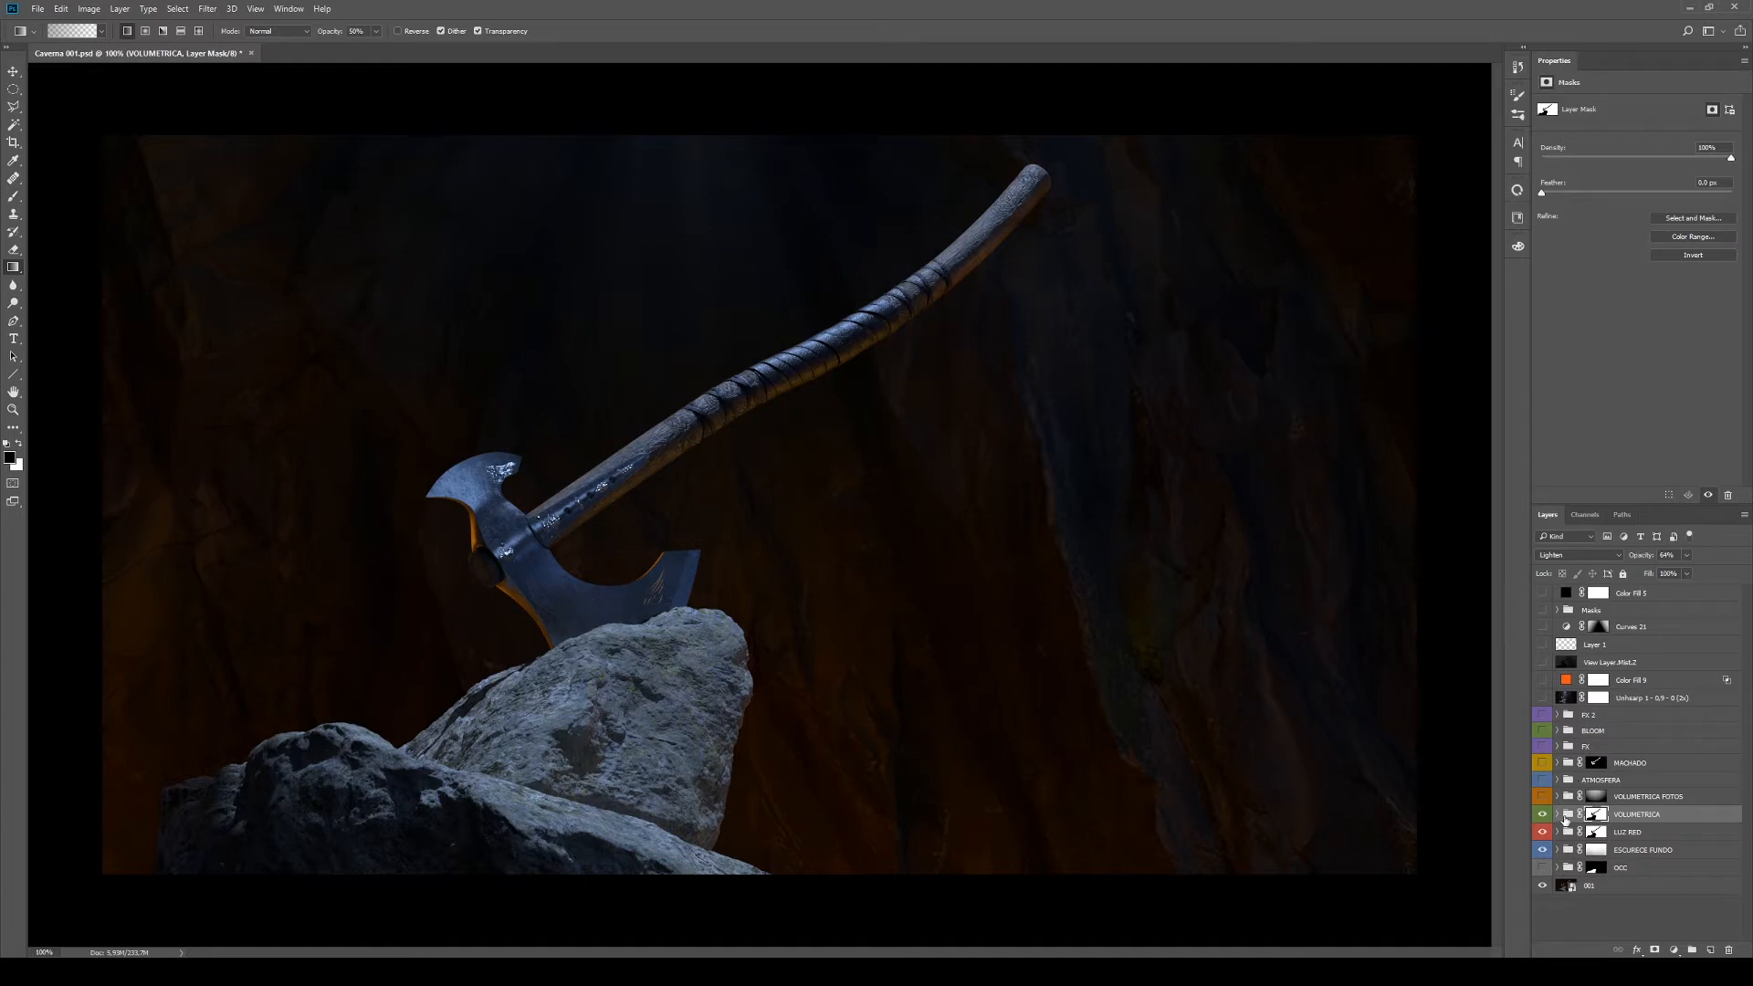
{"action": "left_click", "coordinate": [1557, 815]}
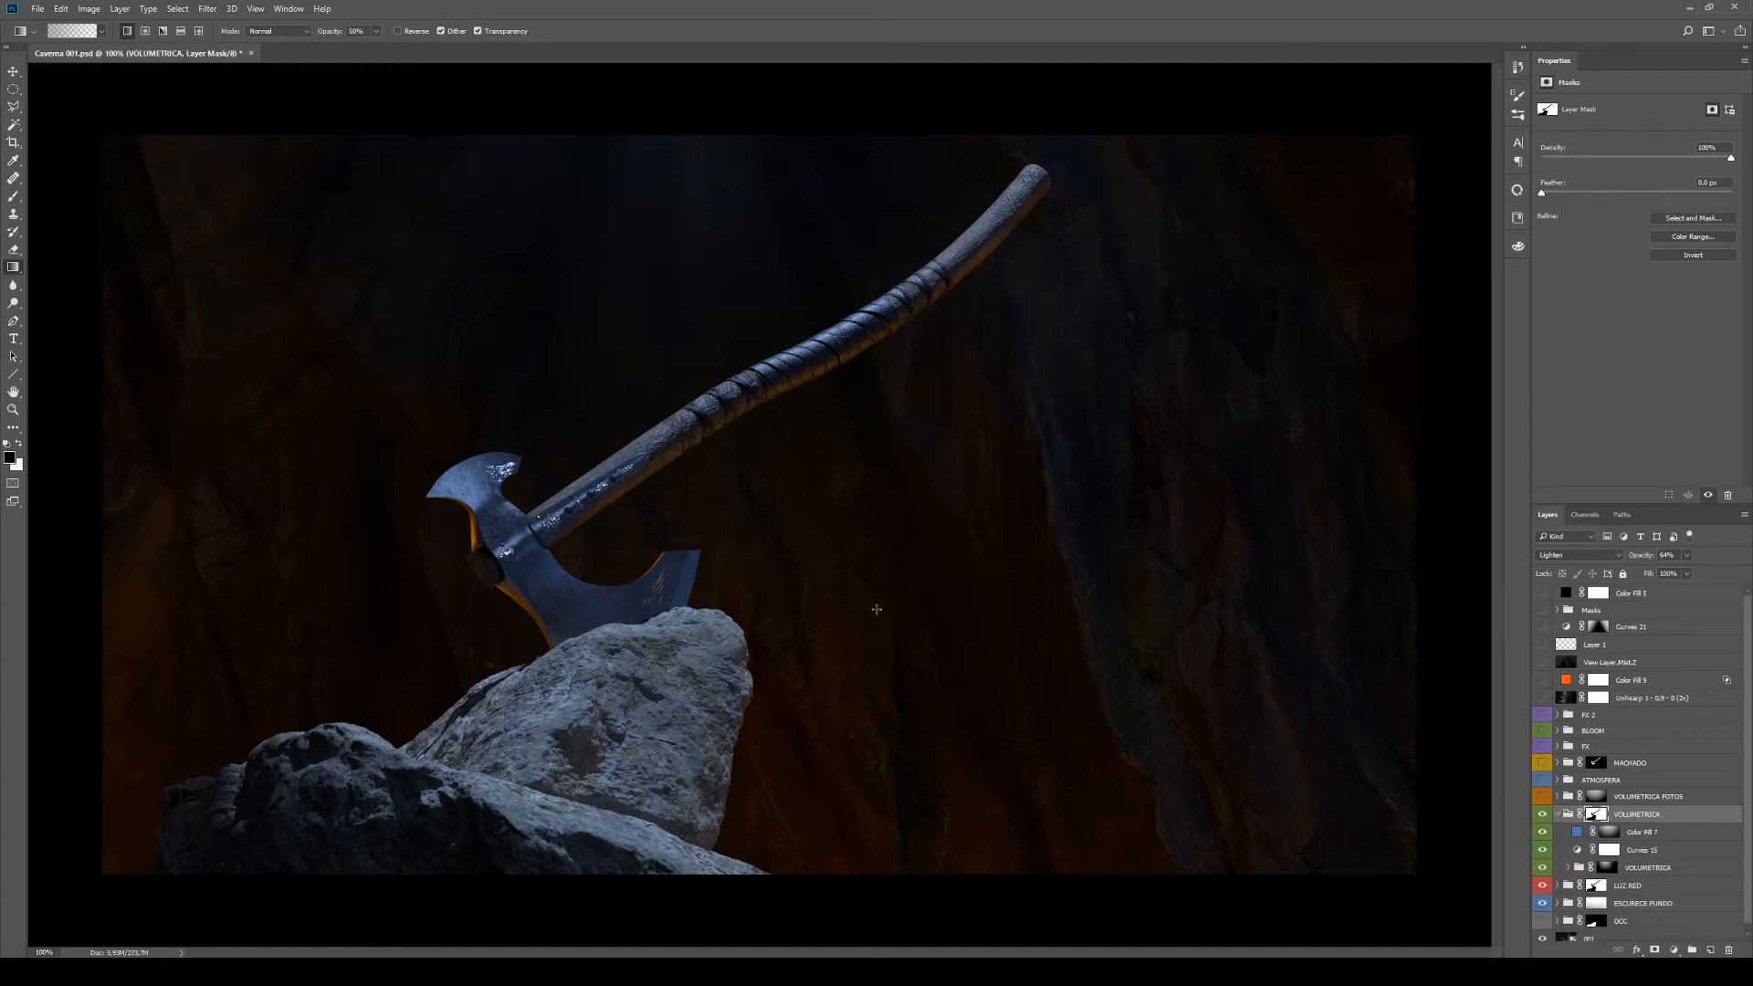
Outline a four-sided light-beam area widening downward across the axe with the Polygonal Lasso
{"action": "key", "text": "l"}
{"action": "left_click", "coordinate": [626, 102]}
{"action": "left_click", "coordinate": [440, 732]}
{"action": "left_click", "coordinate": [1122, 825]}
{"action": "left_click", "coordinate": [862, 88]}
{"action": "left_click", "coordinate": [627, 103]}
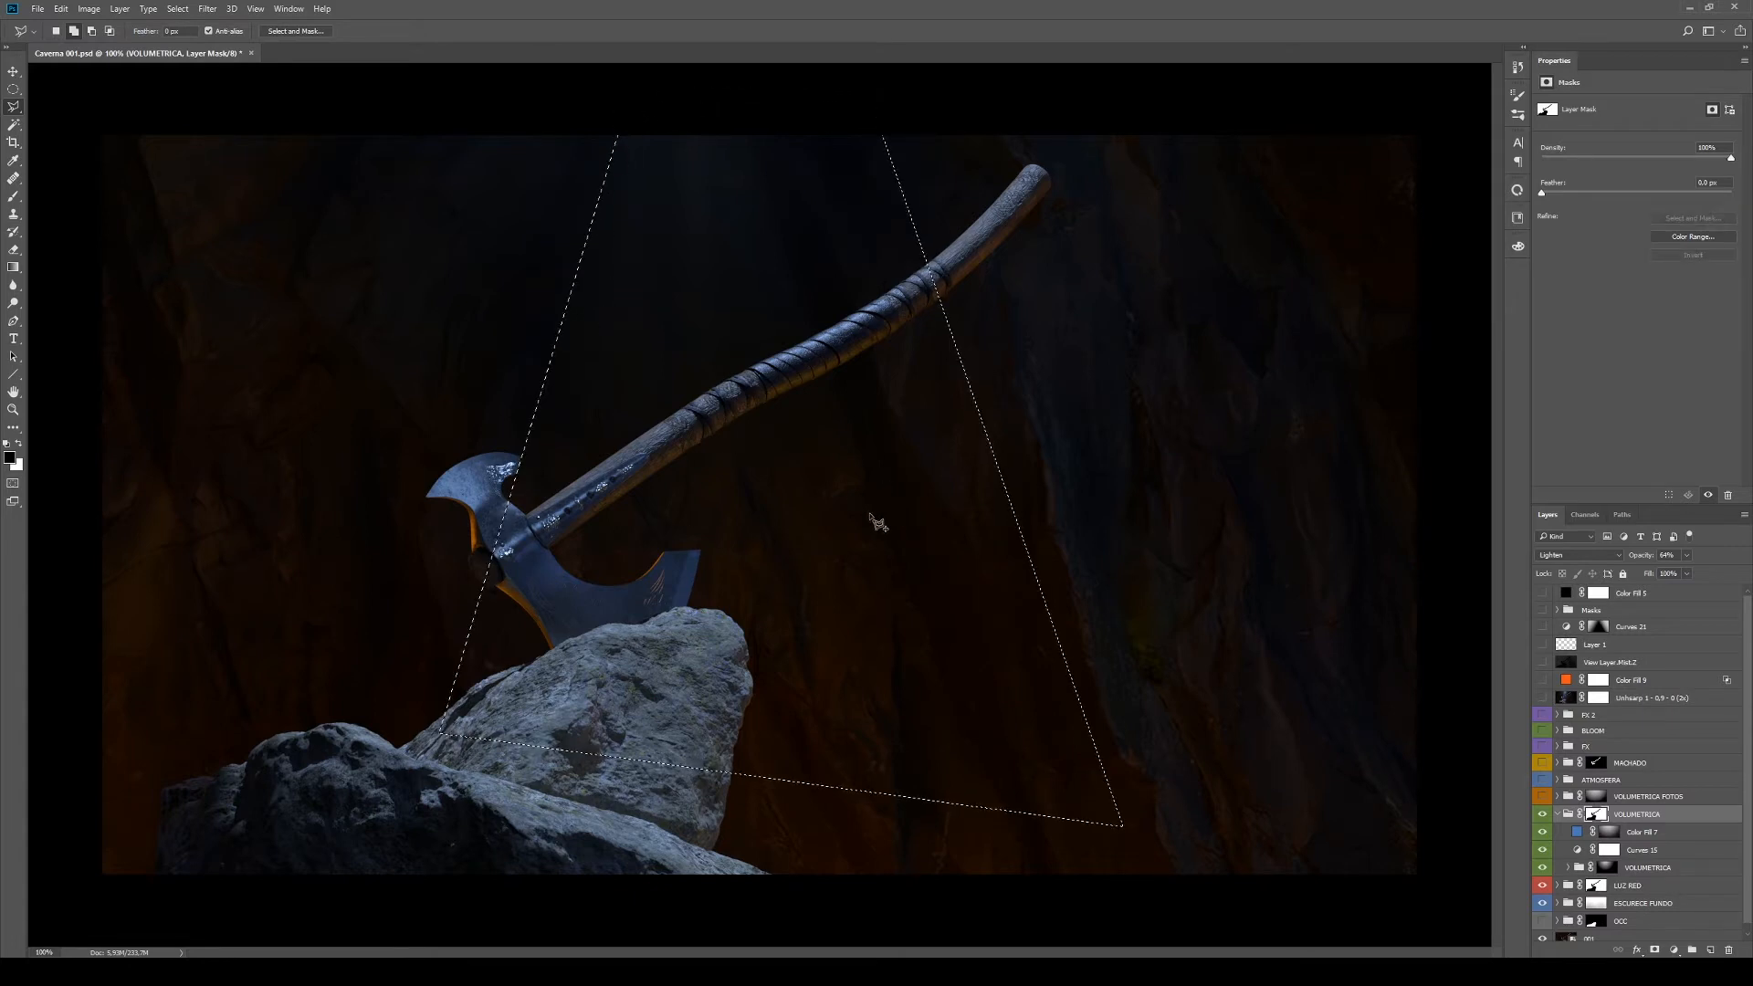
Soften the light-beam selection's edges with a Gaussian Blur in Quick Mask and return to the selection
{"action": "key", "text": "q"}
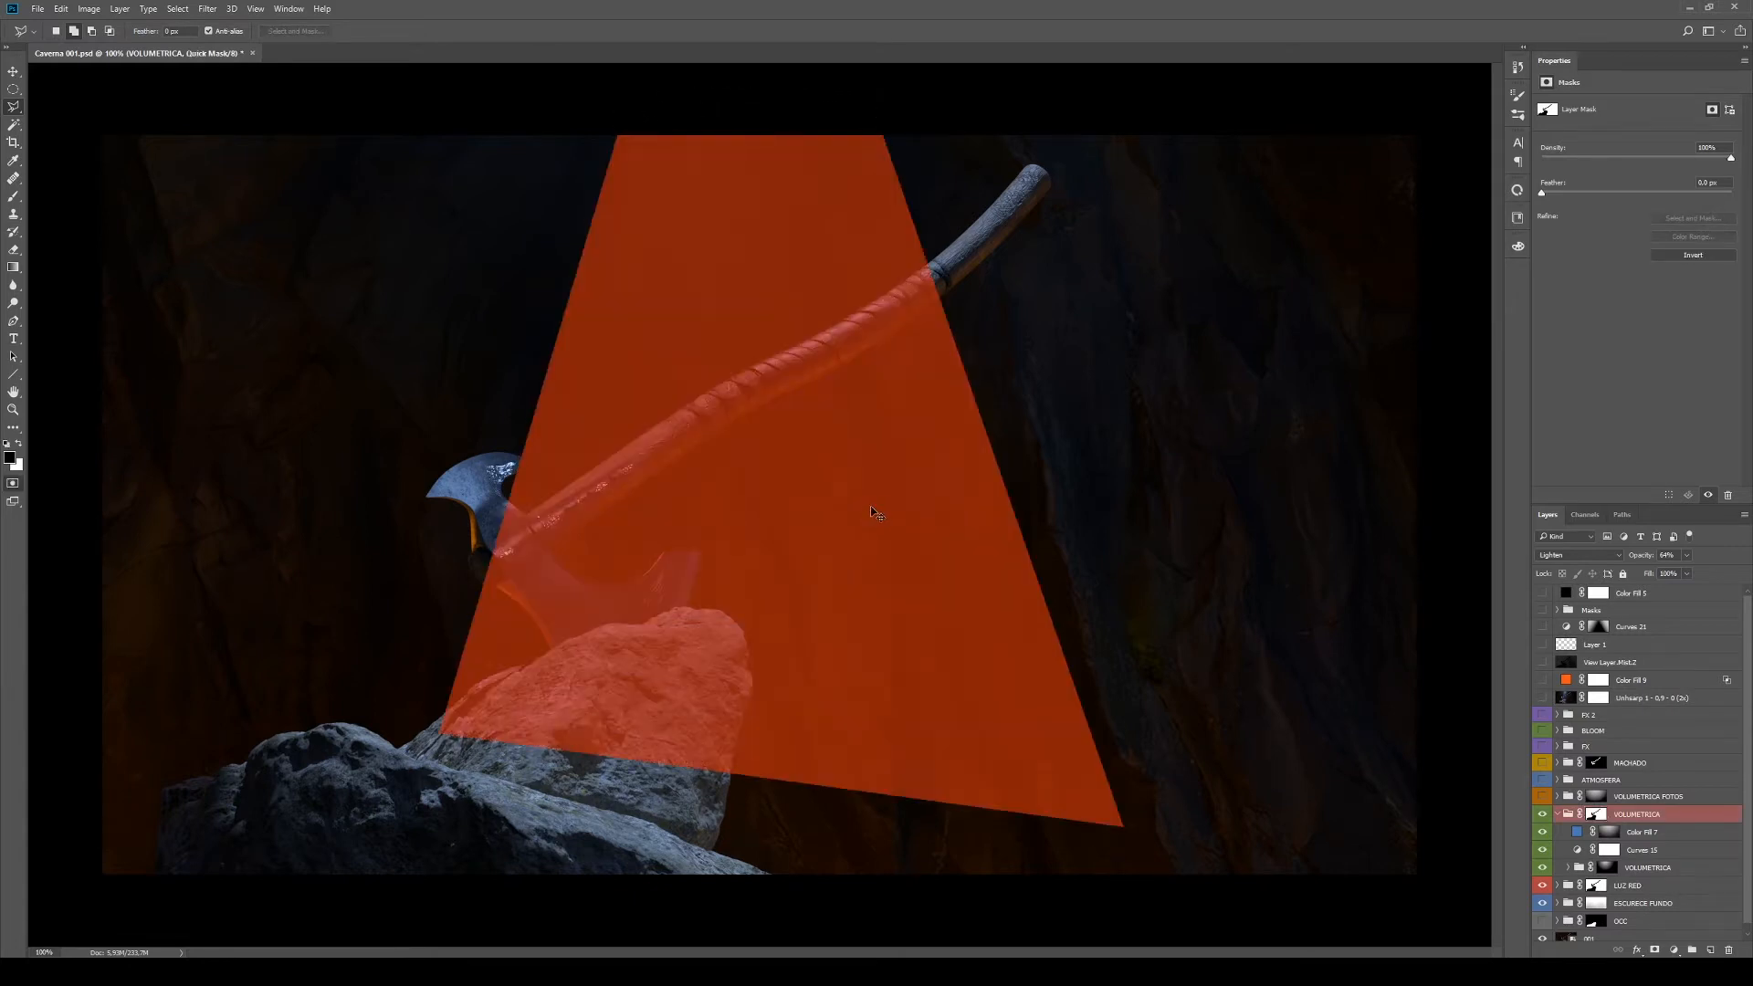
{"action": "key", "text": "ctrl+alt+f"}
{"action": "left_click_drag", "start_coordinate": [1523, 570], "coordinate": [1548, 571]}
{"action": "left_click", "coordinate": [1628, 391]}
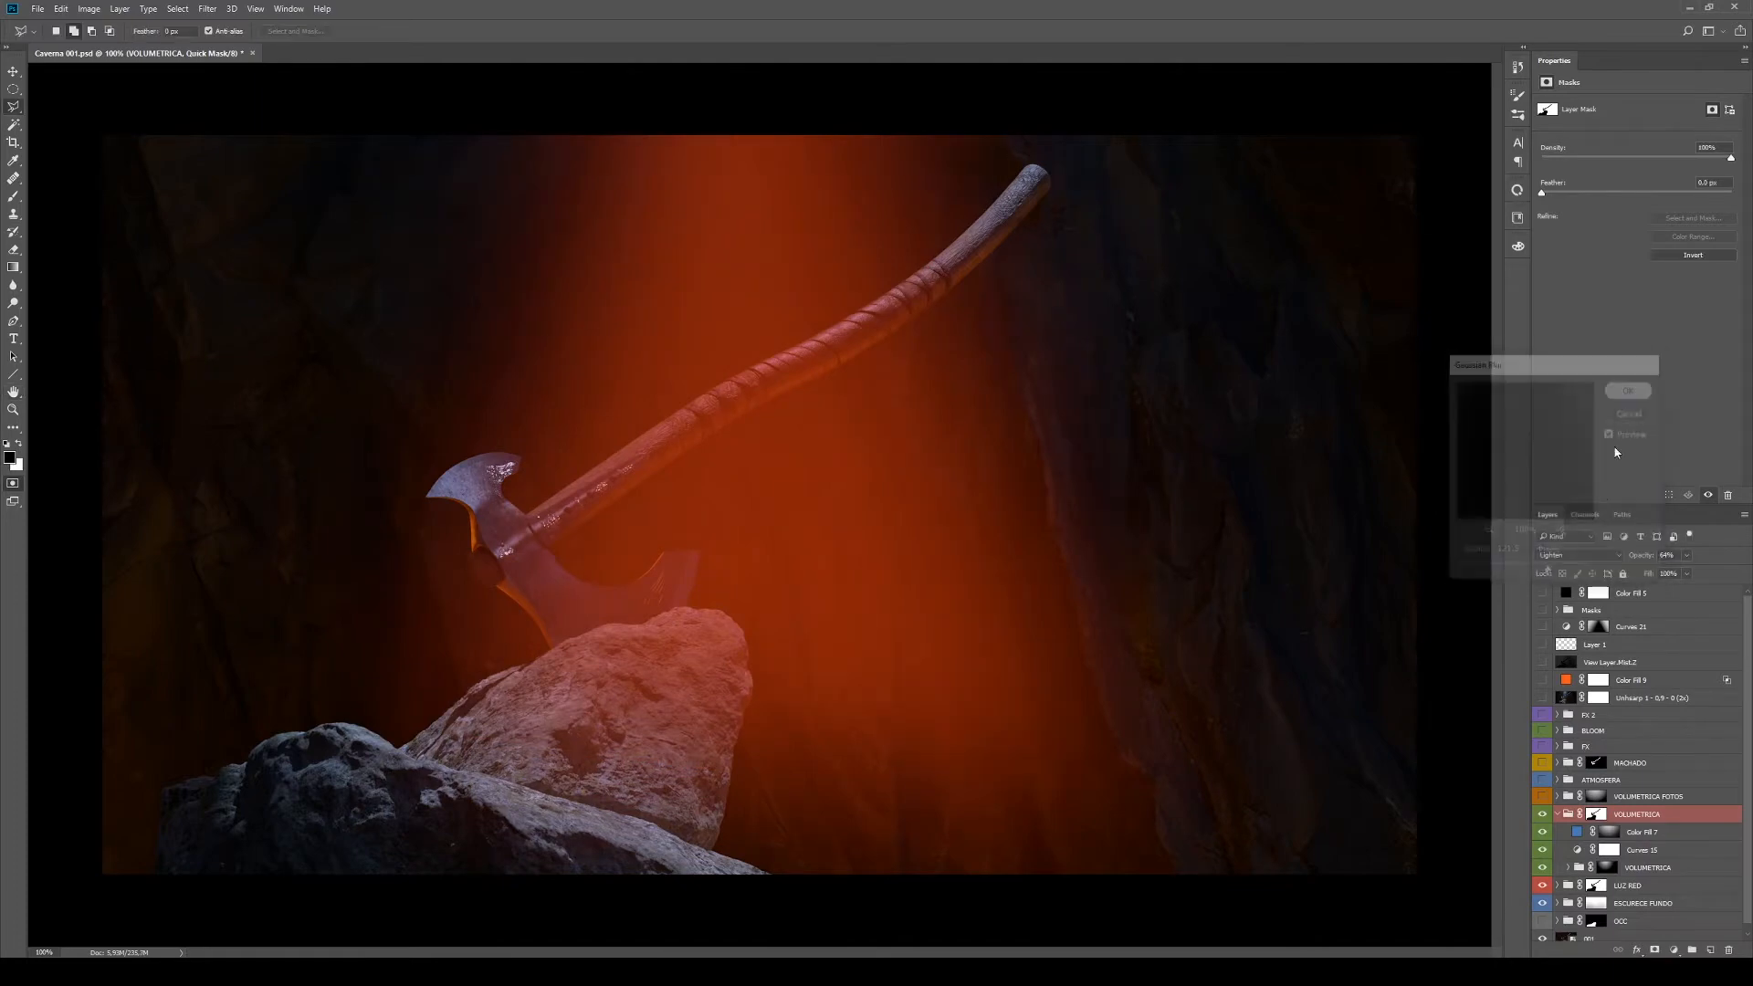
{"action": "key", "text": "q"}
Add a Curves adjustment brightening the selected beam, inspect its mask on its own, and delete the adjustment
{"action": "left_click", "coordinate": [1674, 951]}
{"action": "left_click", "coordinate": [1644, 721]}
{"action": "left_click_drag", "start_coordinate": [1652, 215], "coordinate": [1645, 149]}
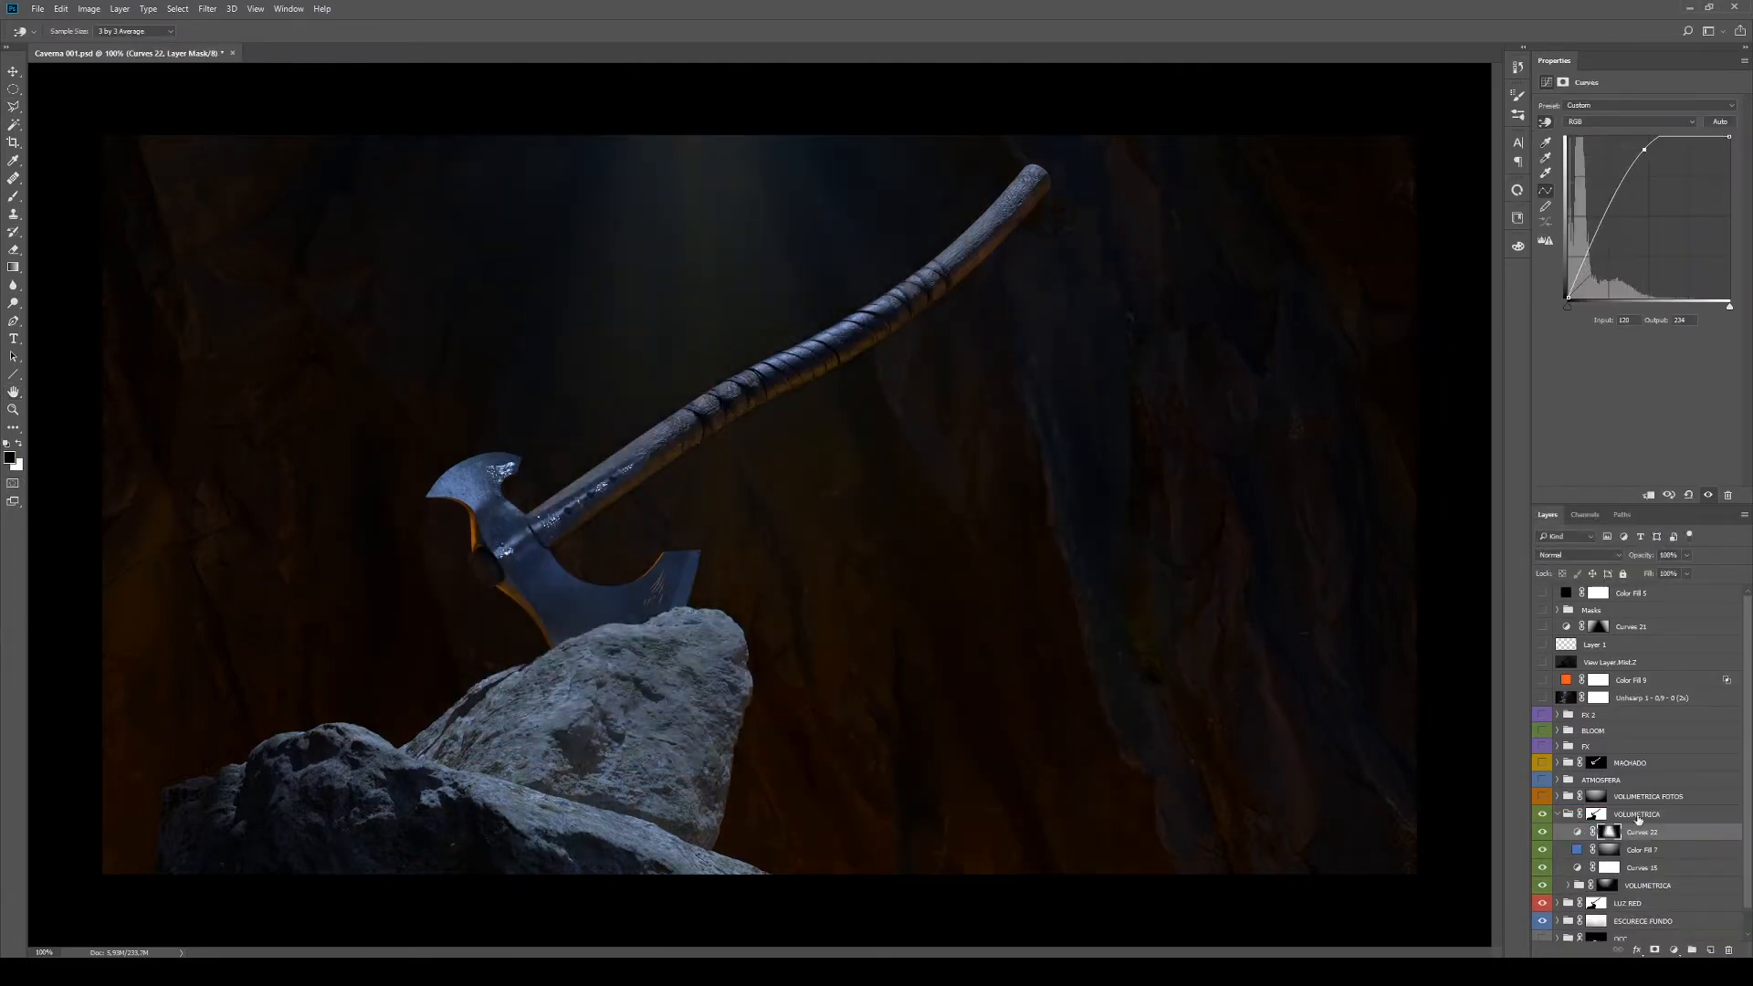
{"action": "left_click", "coordinate": [1612, 832], "text": "alt"}
{"action": "left_click", "coordinate": [1611, 832], "text": "alt"}
{"action": "key", "text": "l"}
{"action": "left_click_drag", "start_coordinate": [1654, 837], "coordinate": [1728, 950]}
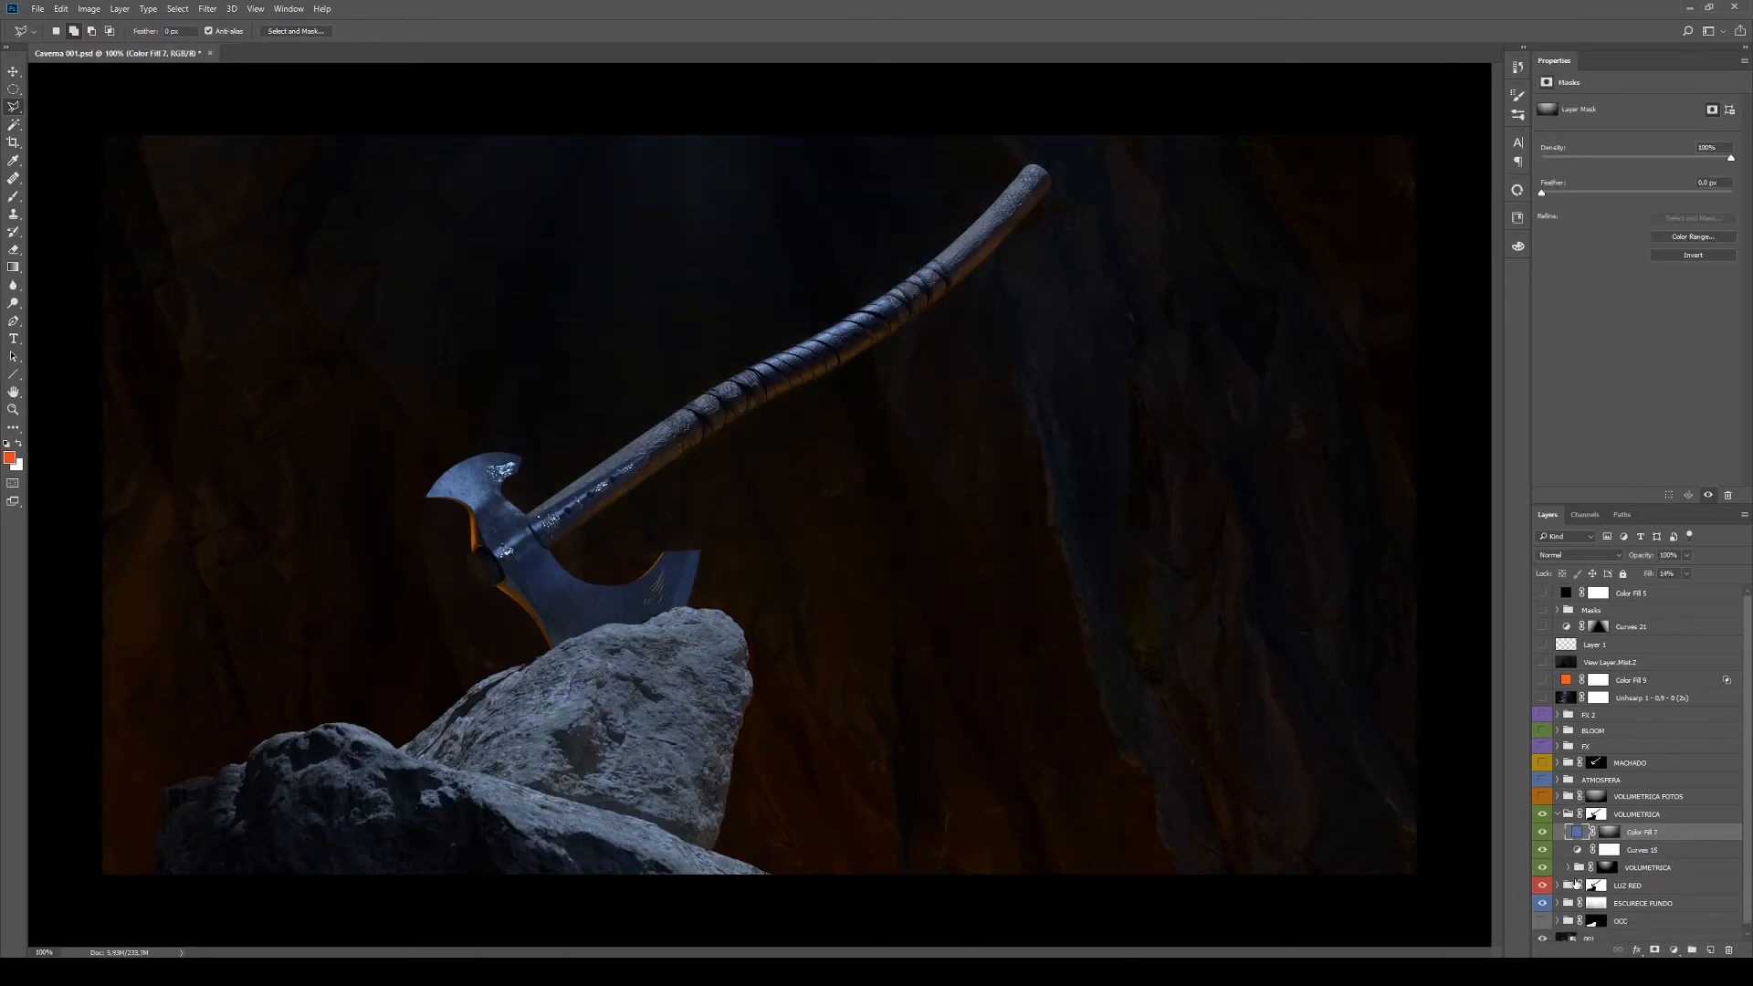
Expand the nested VOLUMETRICA group and hide the Curves and Color Fill 7 layers above it
{"action": "left_click", "coordinate": [1569, 868]}
{"action": "left_click", "coordinate": [1542, 851]}
{"action": "left_click", "coordinate": [1542, 832]}
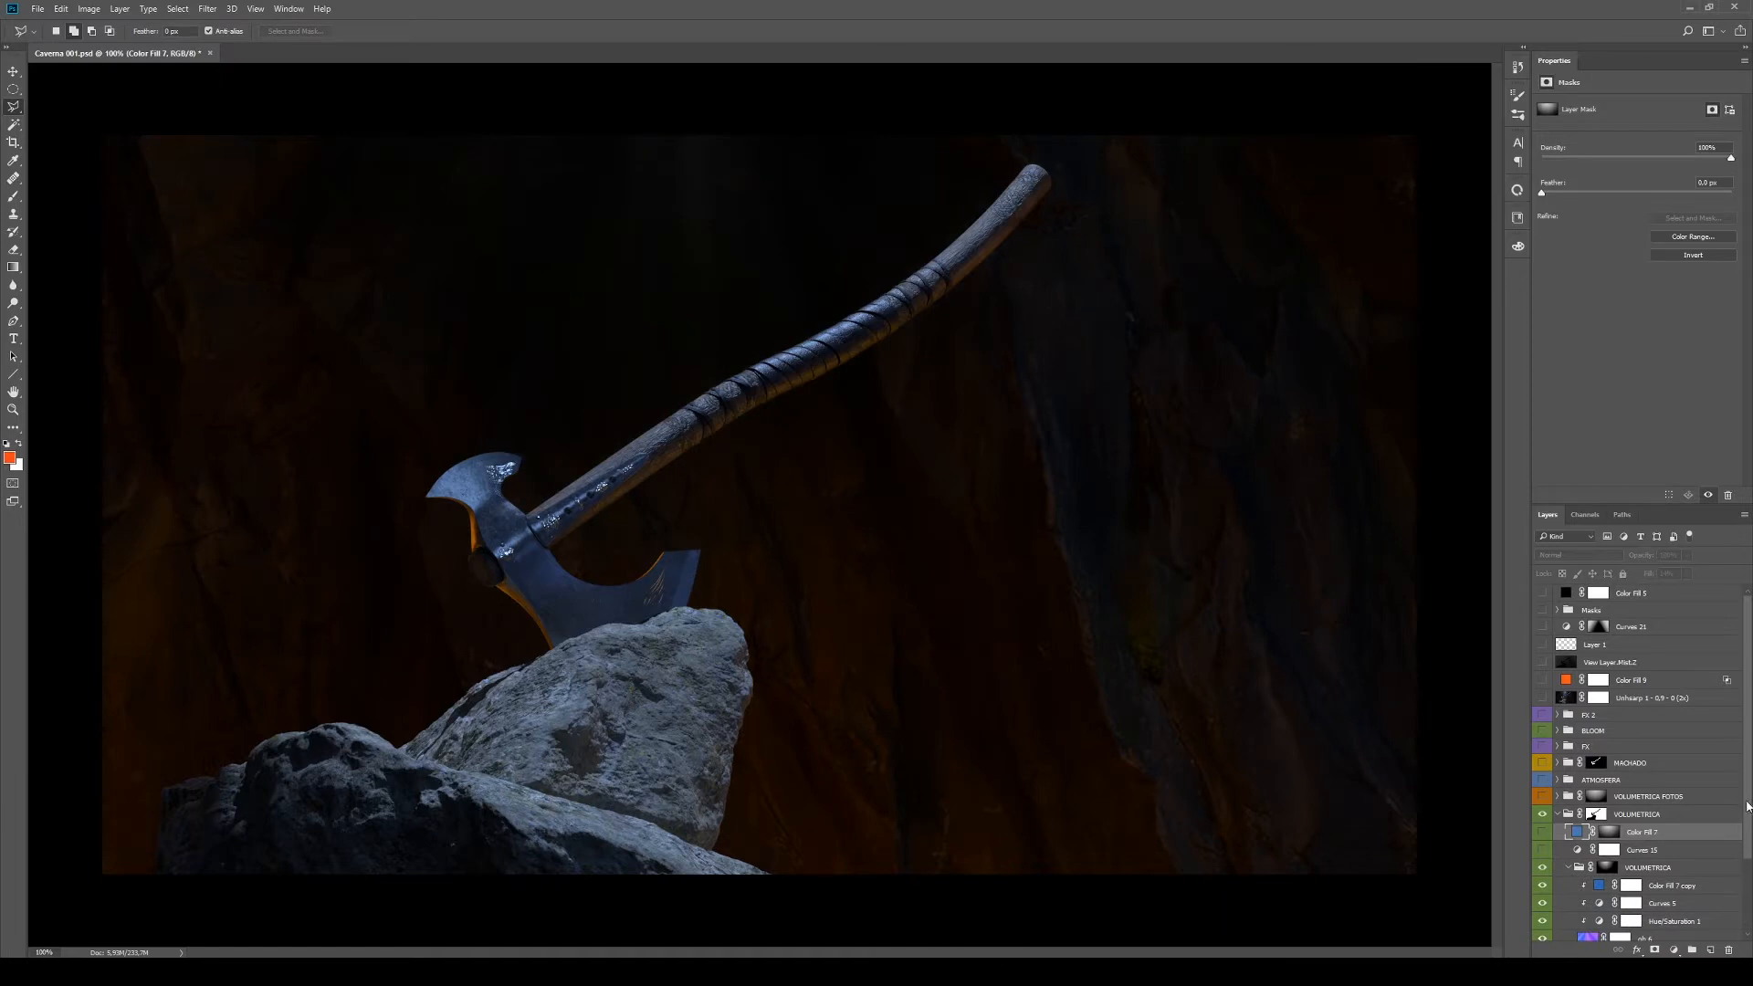
{"action": "left_click_drag", "start_coordinate": [1747, 804], "coordinate": [1747, 857]}
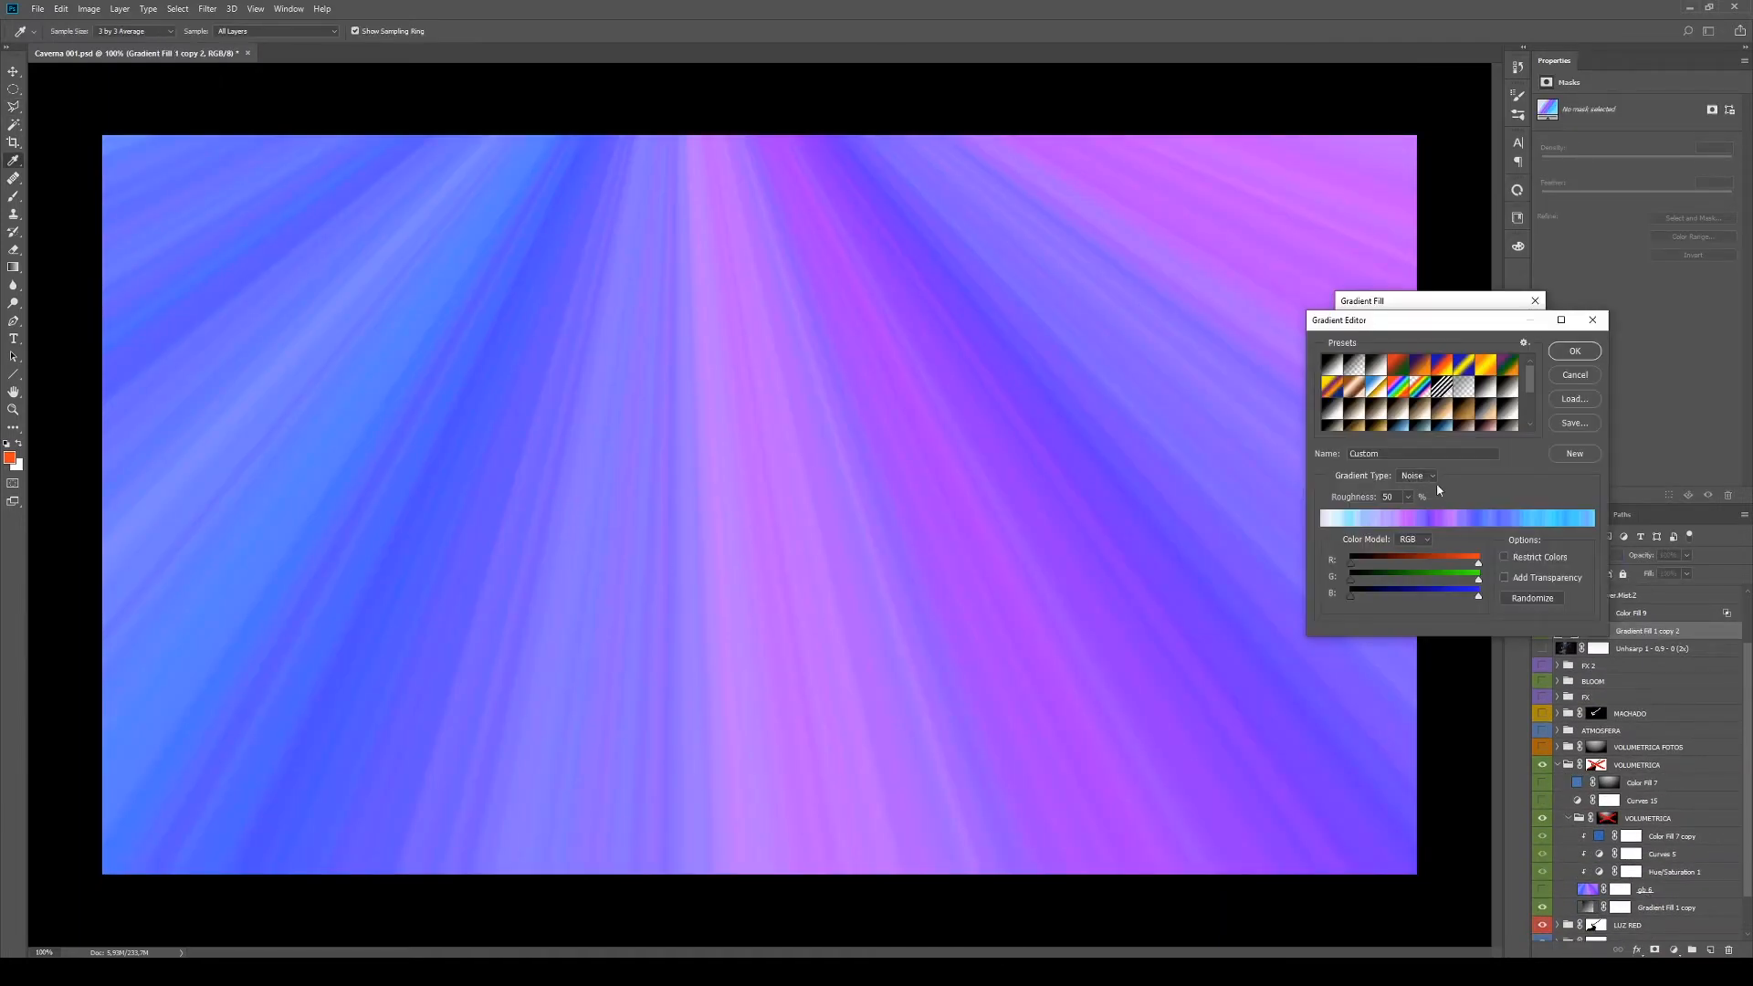
Close the gradient editor without changes and try repositioning the Angle-style rays of Gradient Fill 1 copy 2
{"action": "left_click", "coordinate": [1561, 374]}
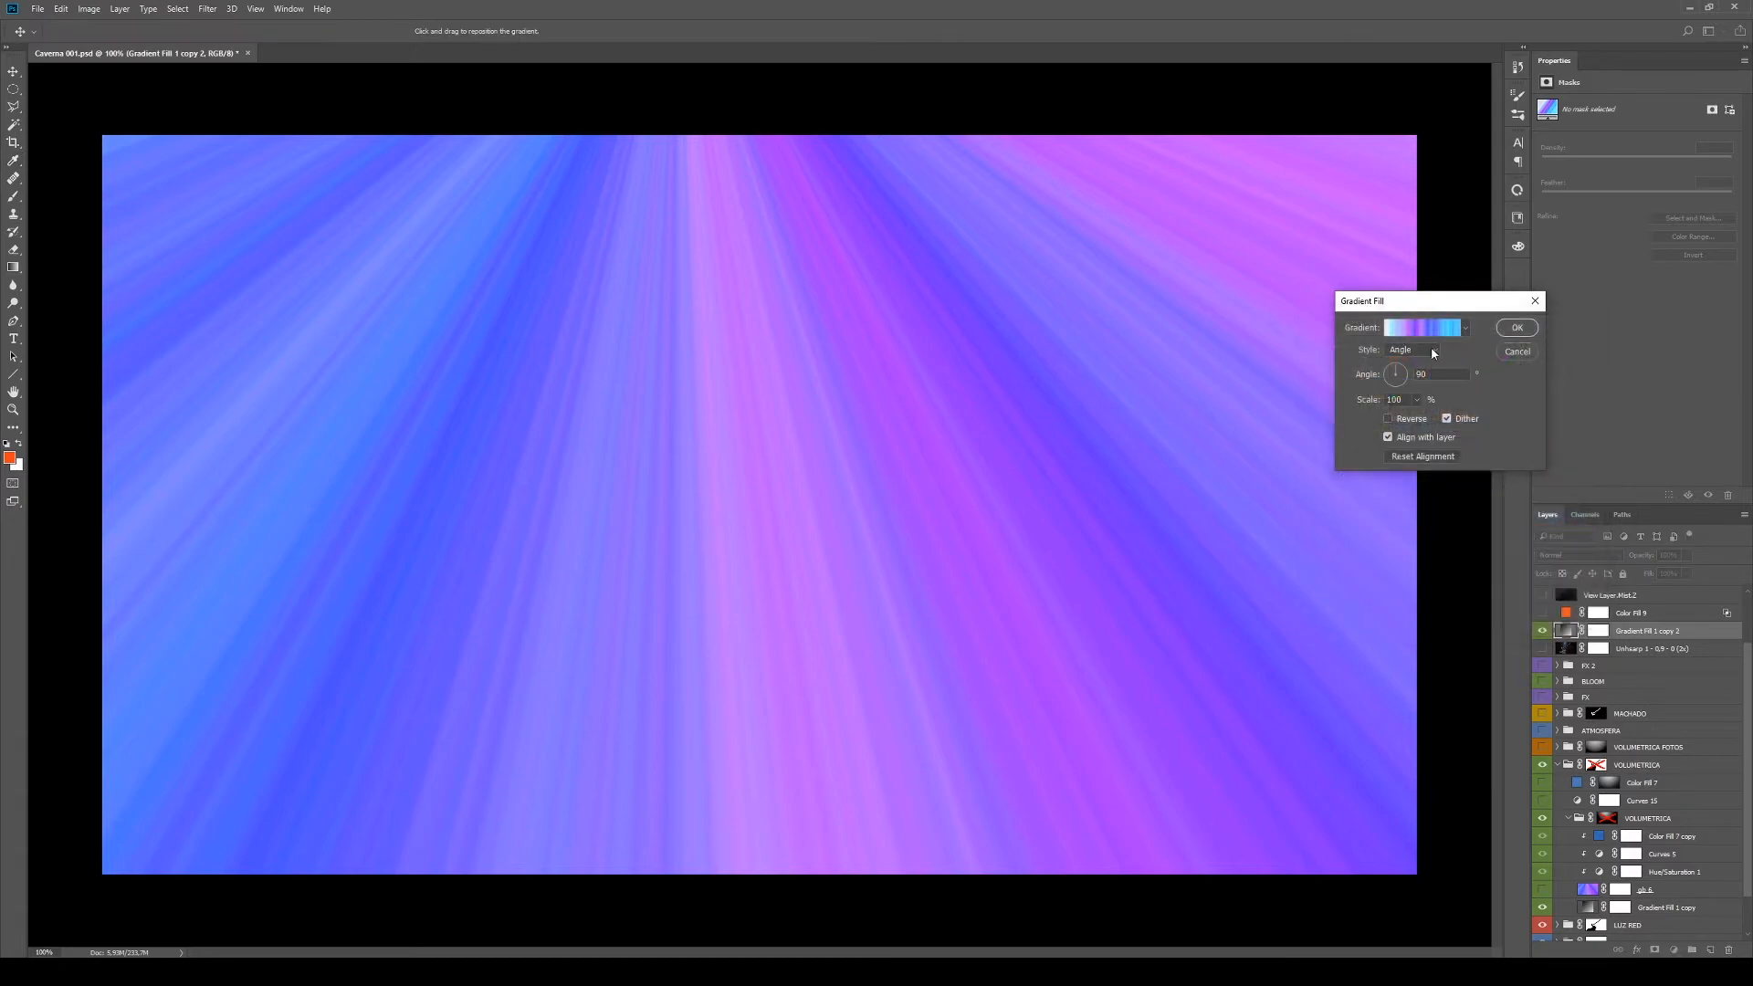
{"action": "left_click_drag", "start_coordinate": [738, 317], "coordinate": [485, 376]}
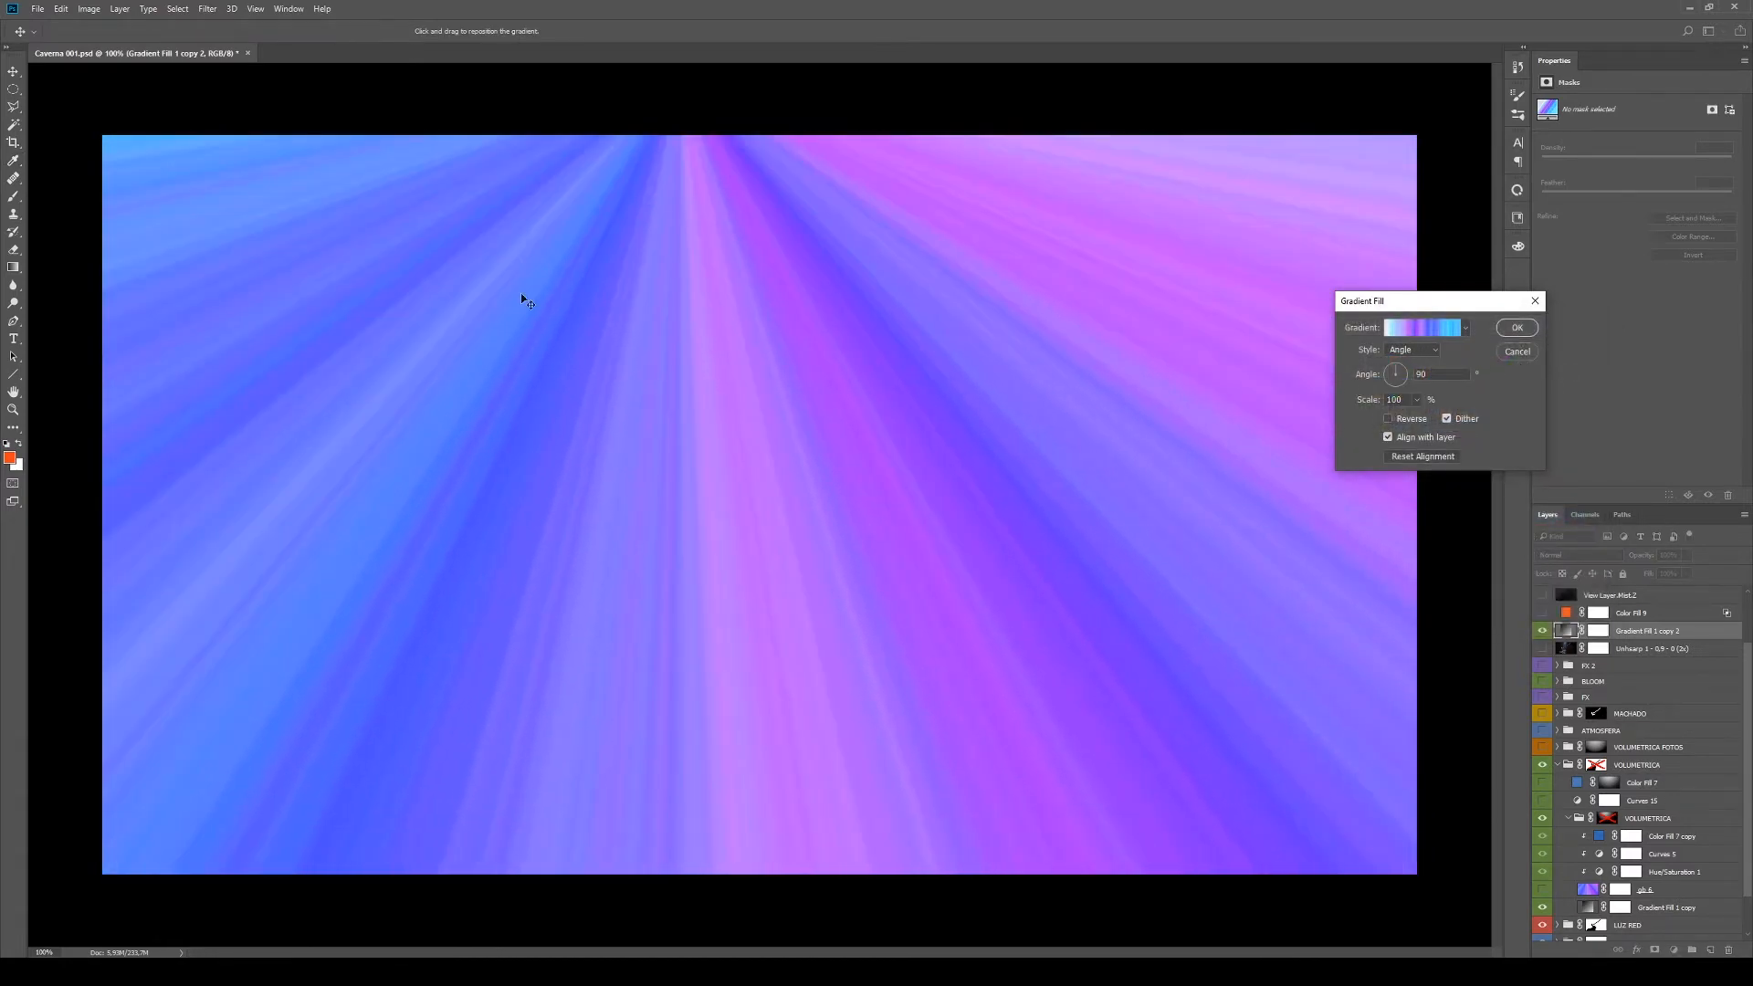
{"action": "left_click", "coordinate": [1517, 353]}
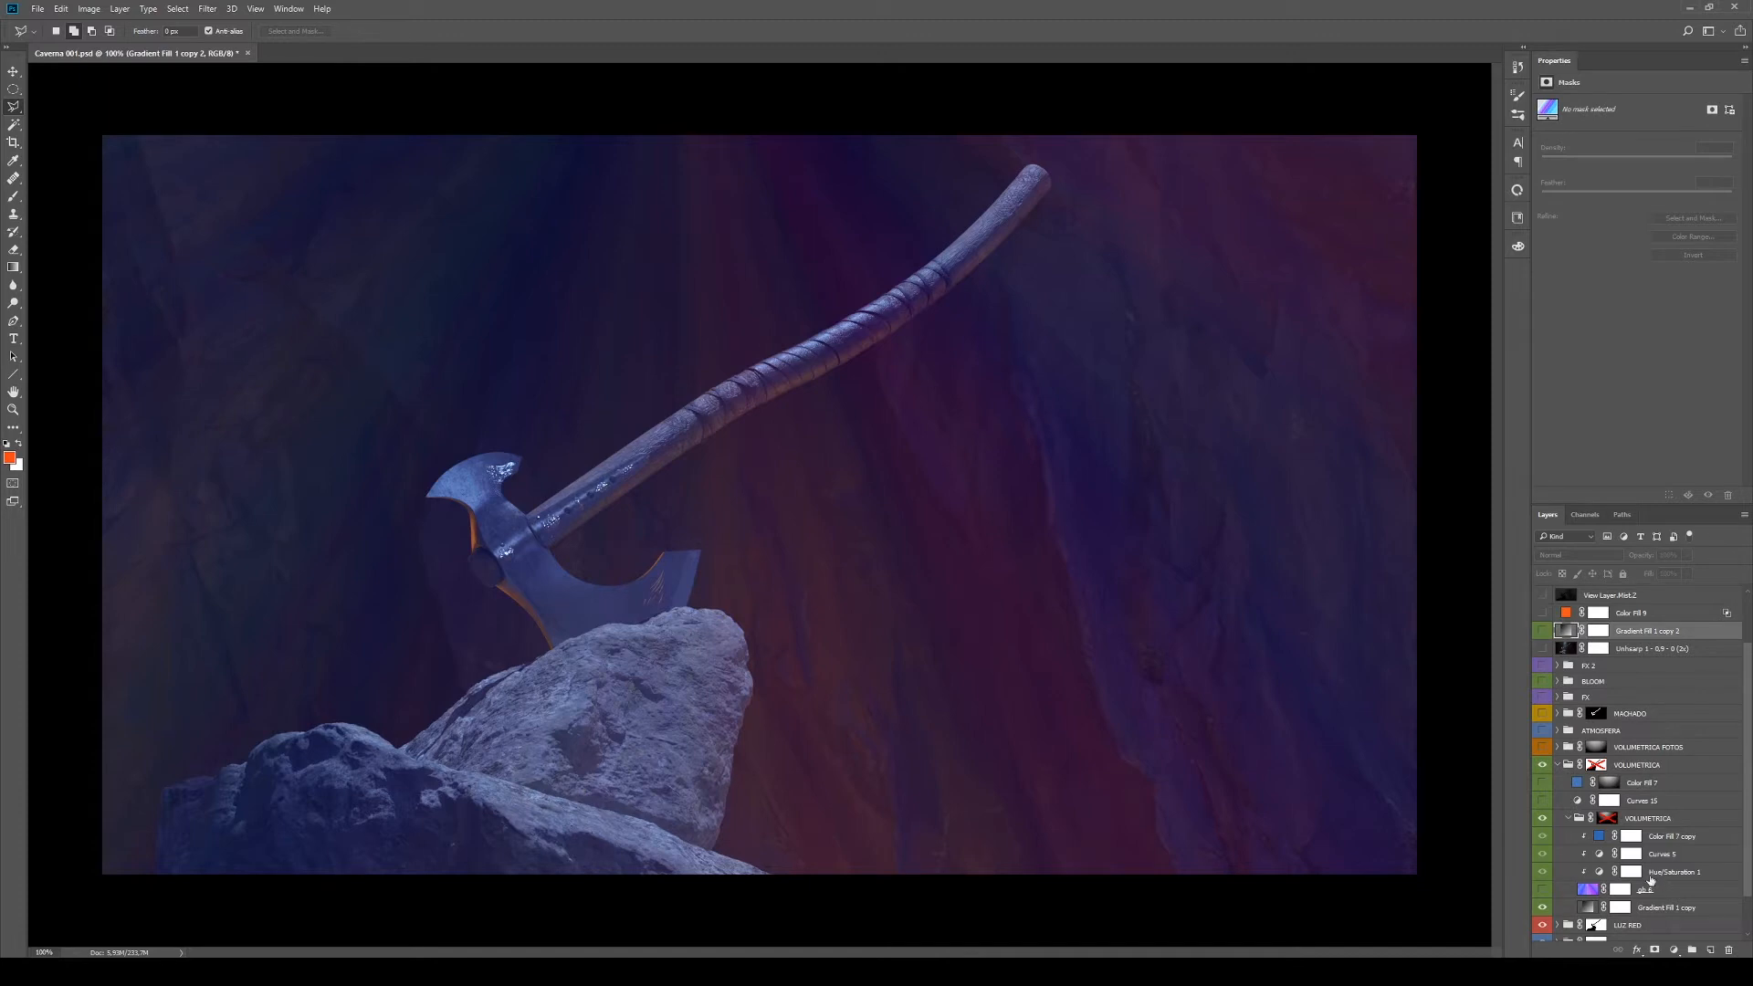
Raise the gb 6 ray layer's opacity to 100% for comparison and return it to 72%
{"action": "left_click", "coordinate": [1607, 818]}
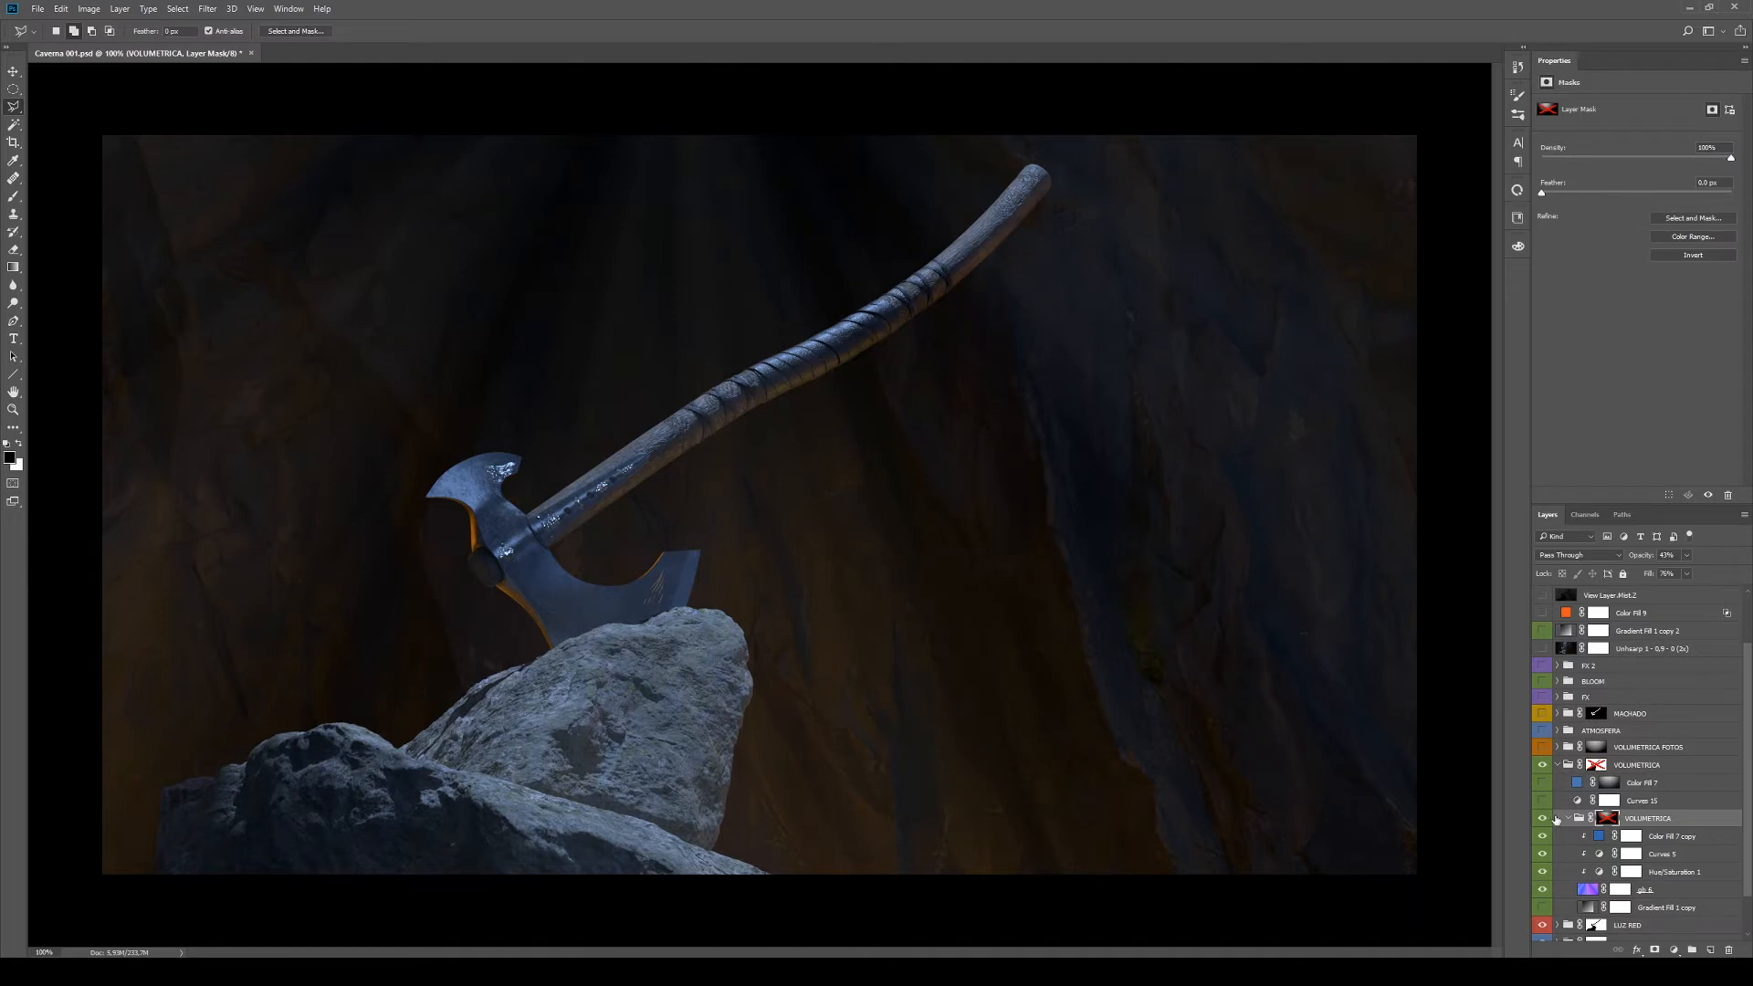
{"action": "left_click", "coordinate": [1583, 891]}
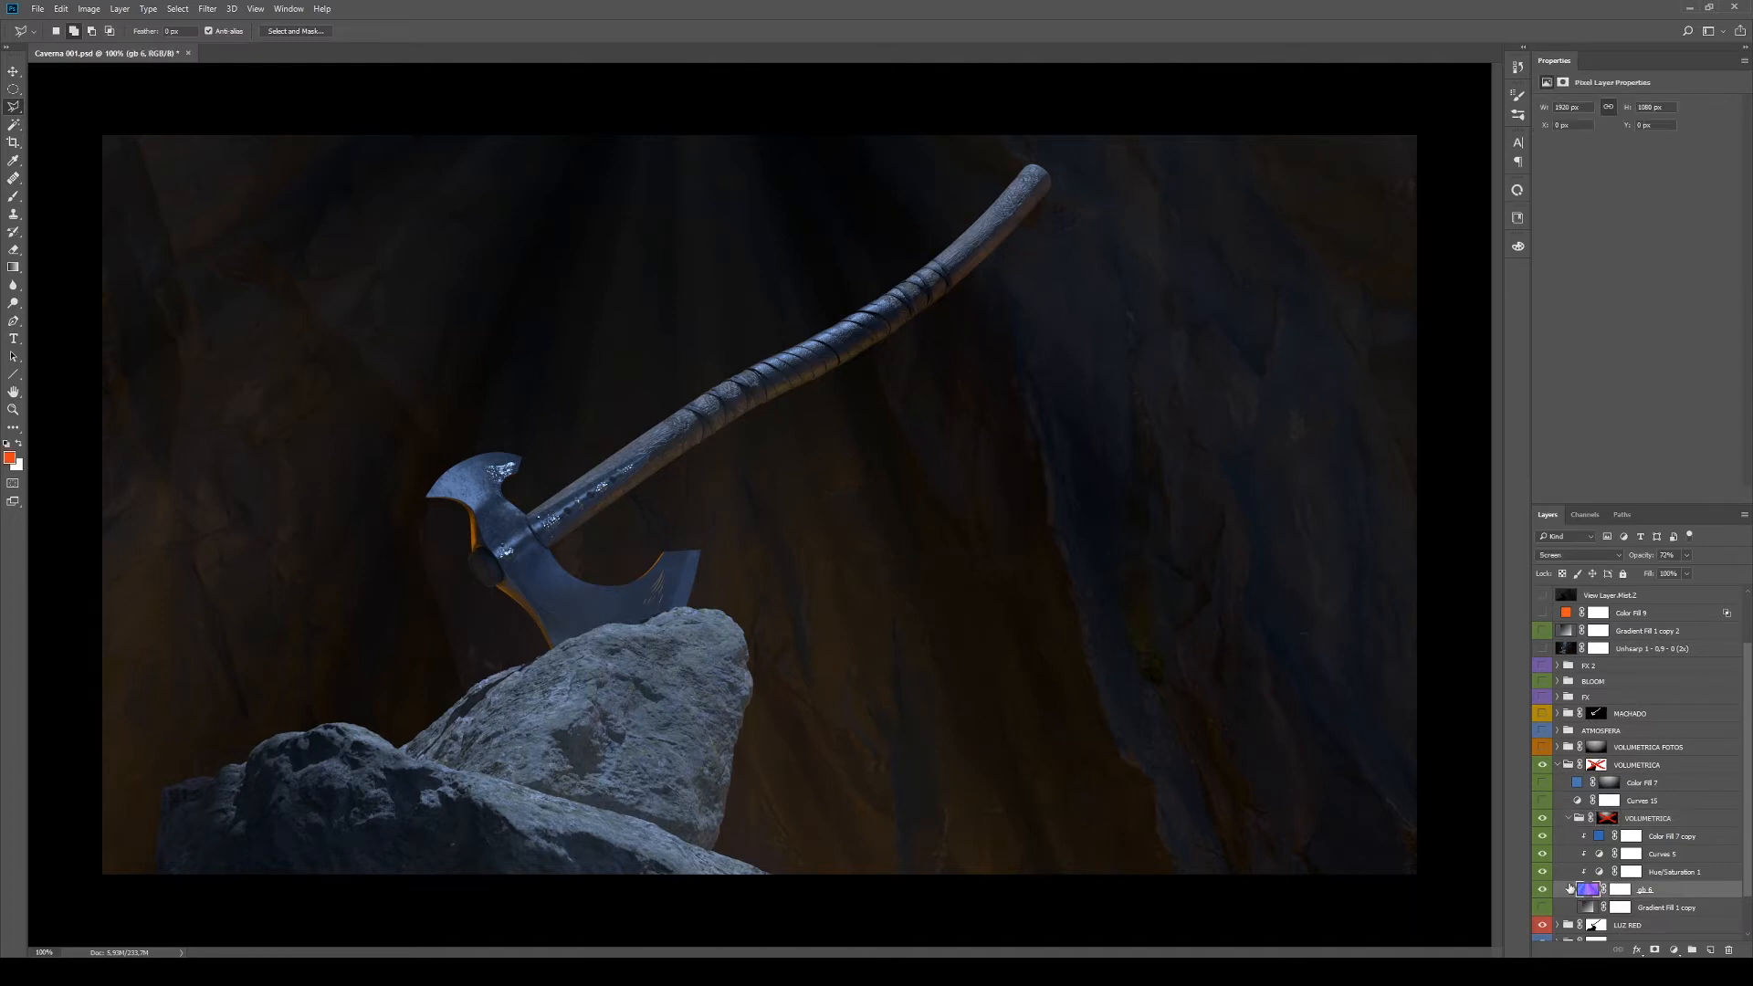
{"action": "left_click_drag", "start_coordinate": [1642, 557], "coordinate": [1747, 553]}
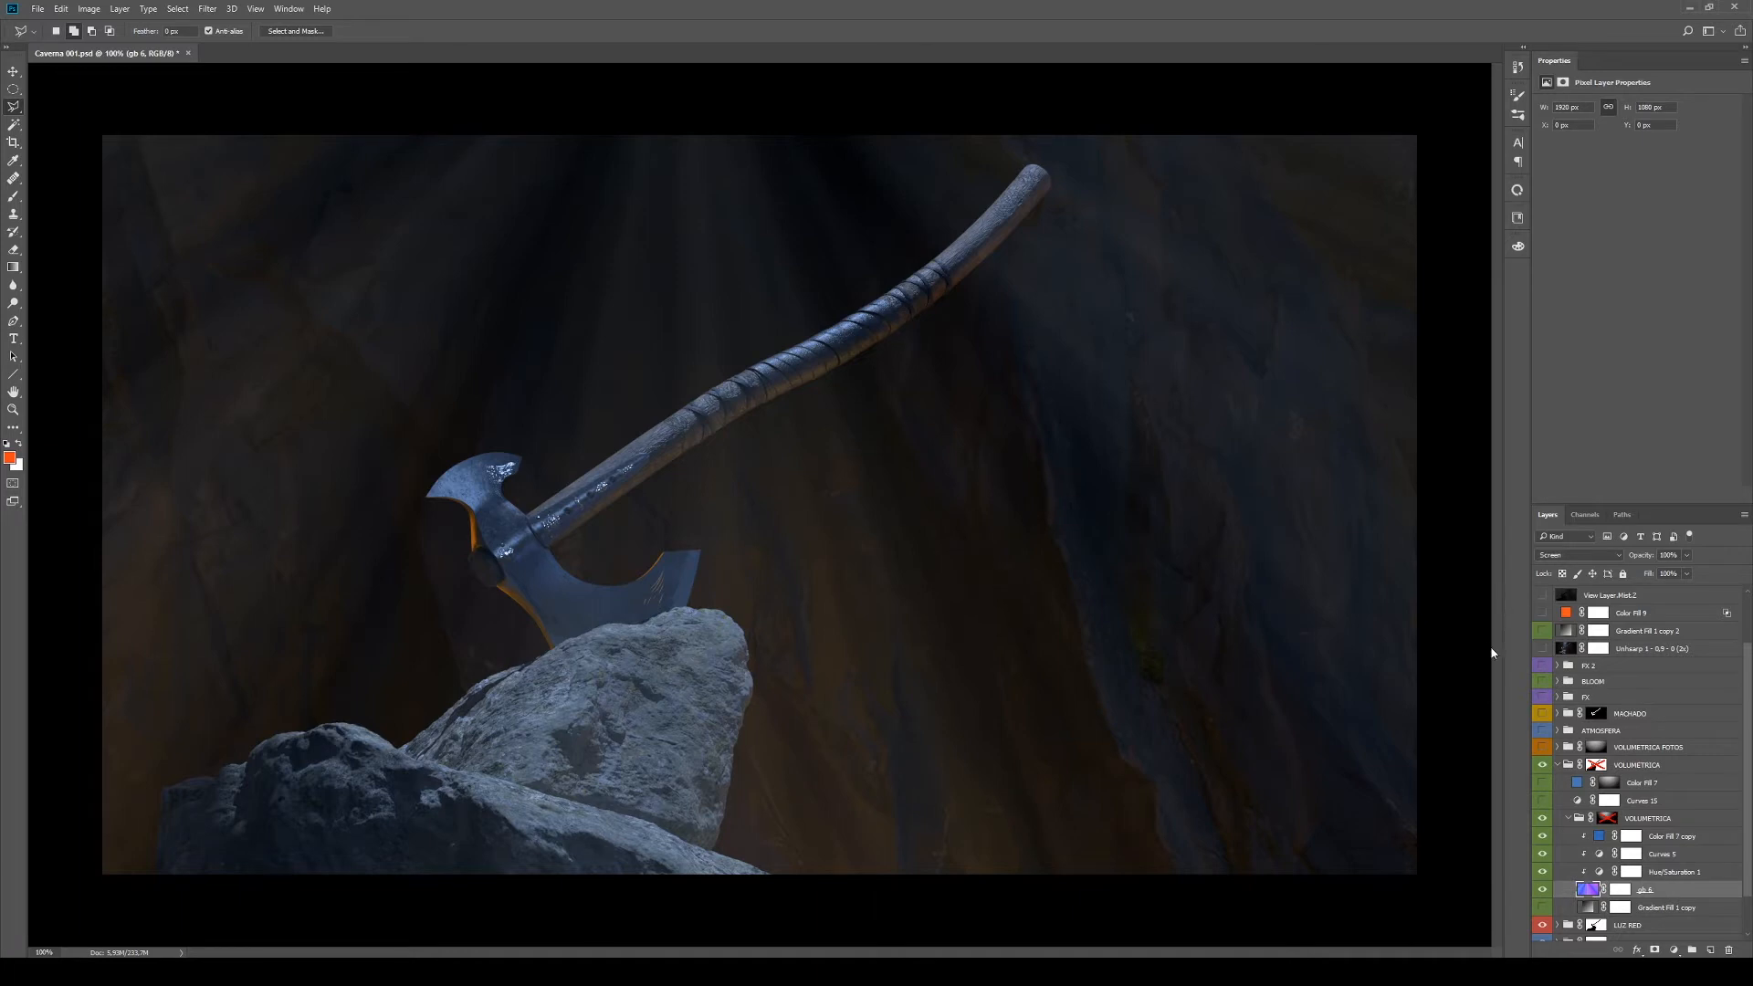
{"action": "key", "text": "7"}
{"action": "key", "text": "2"}
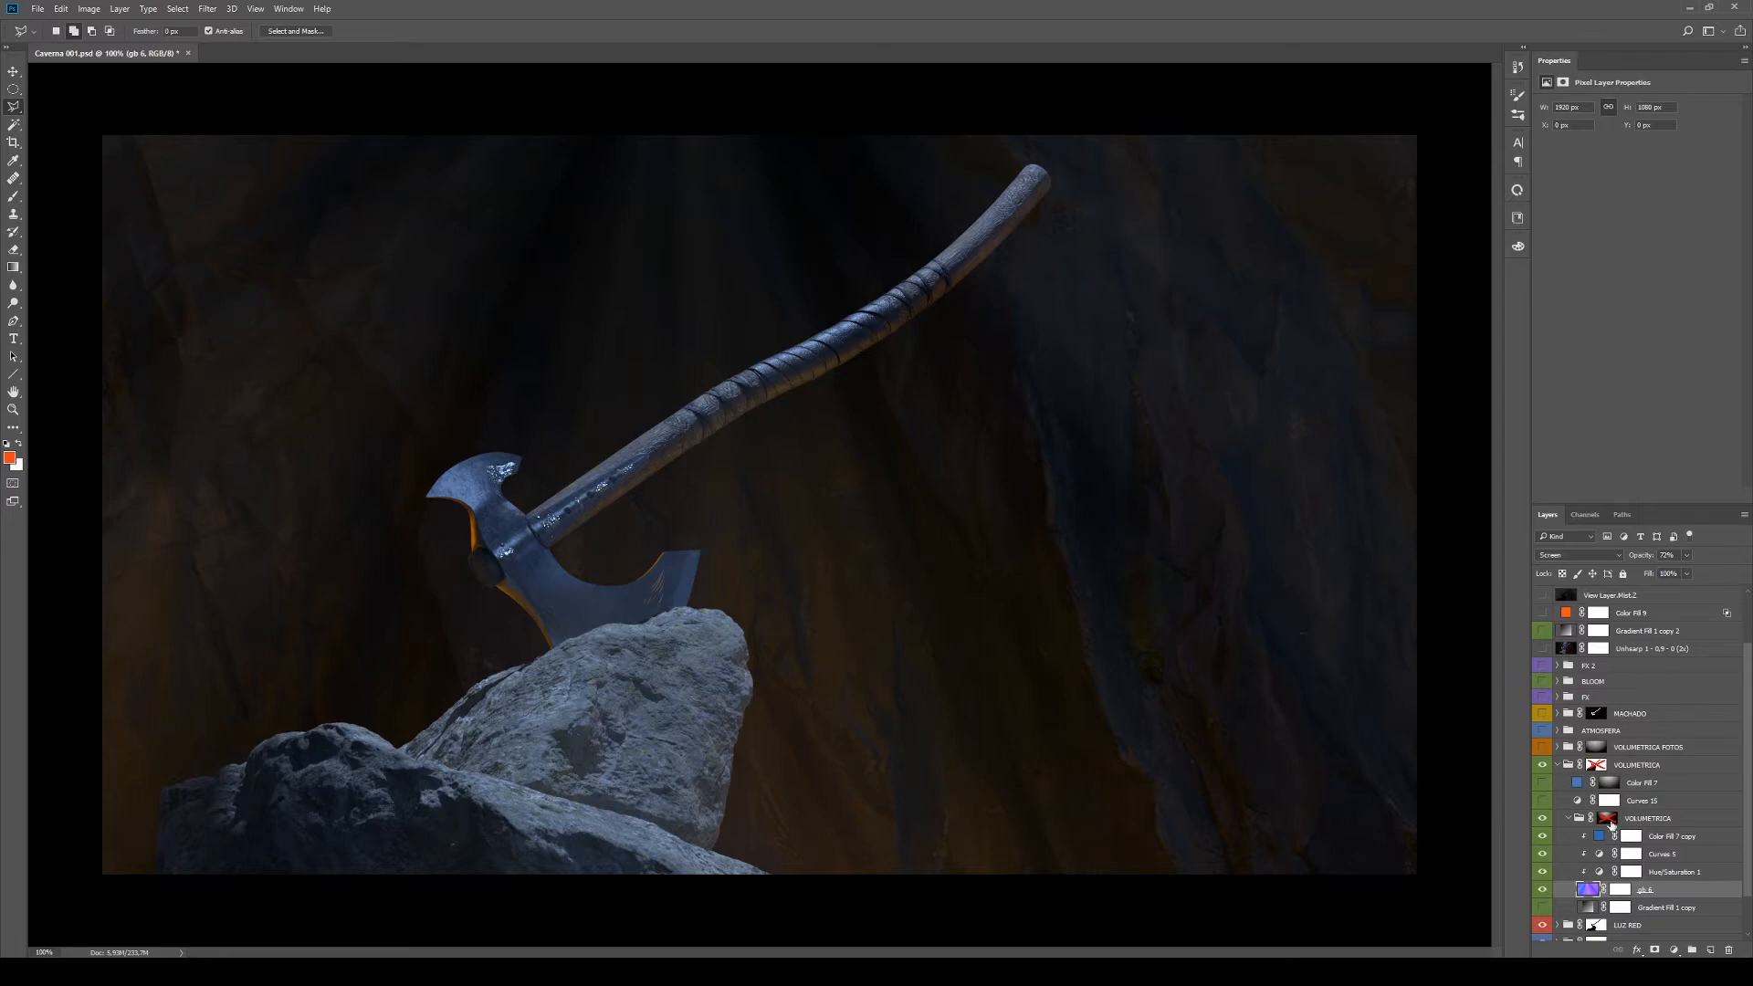
Enable the nested VOLUMETRICA group's layer mask and inspect the mask on its own
{"action": "left_click", "coordinate": [1608, 820]}
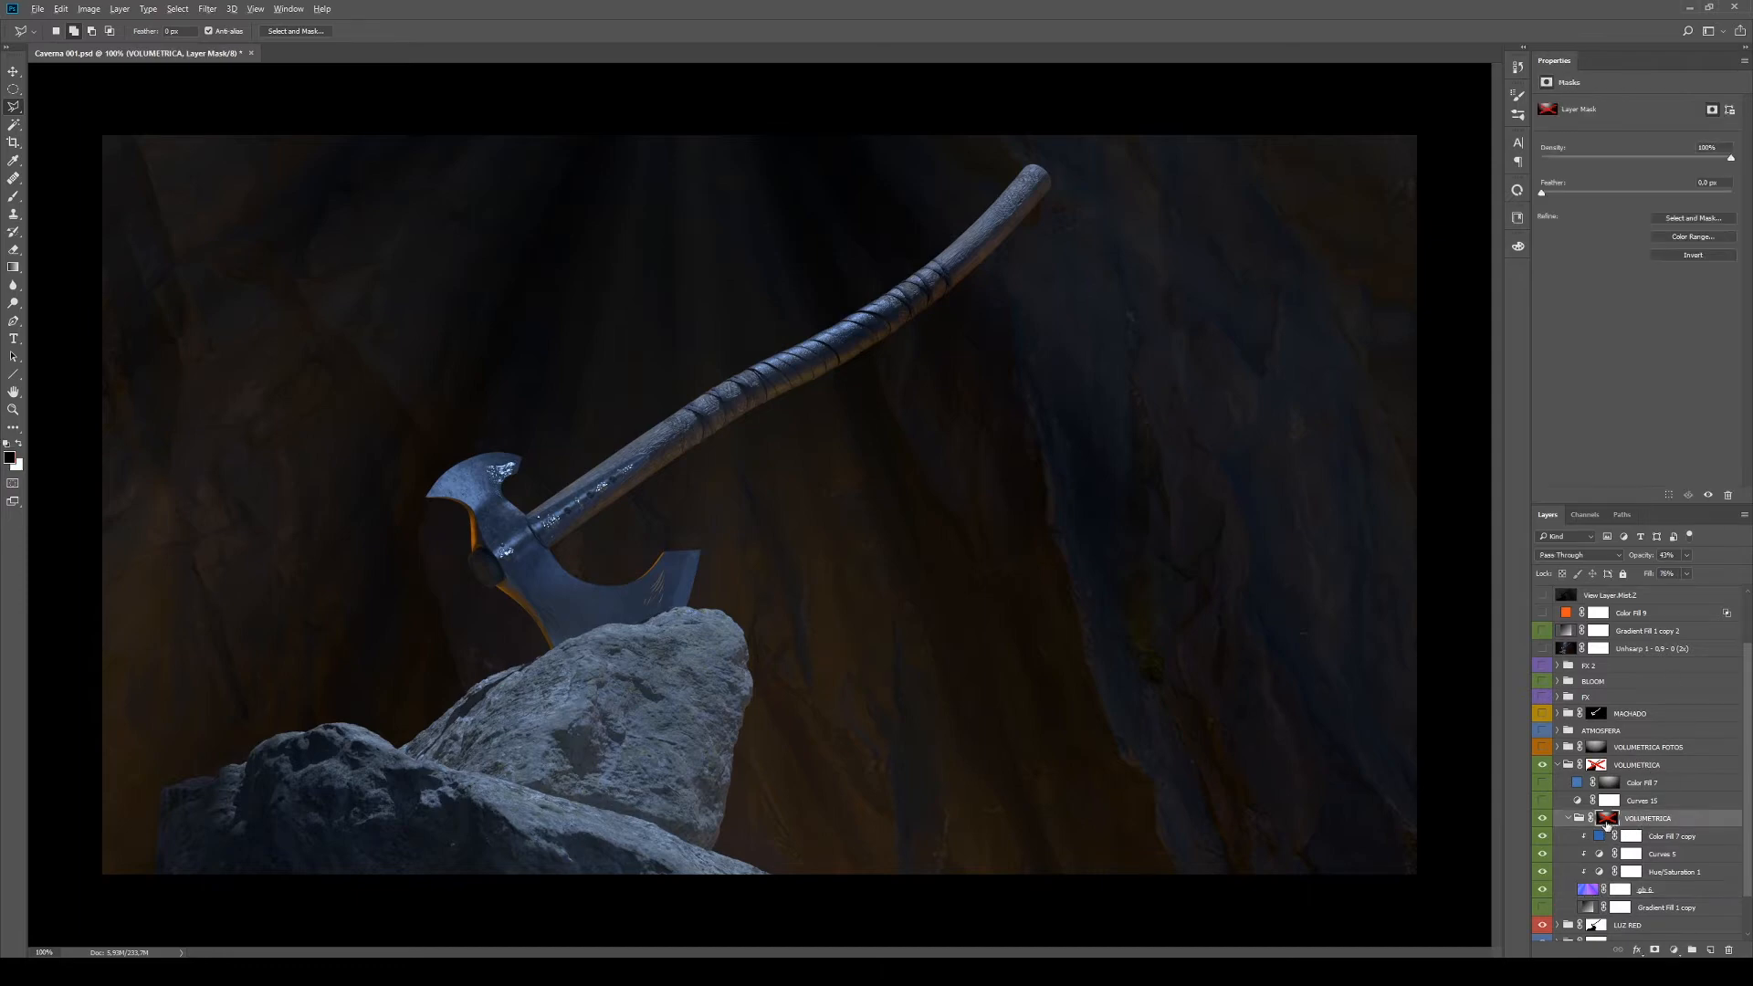
{"action": "left_click", "coordinate": [1607, 819], "text": "shift"}
{"action": "left_click", "coordinate": [1609, 819], "text": "alt"}
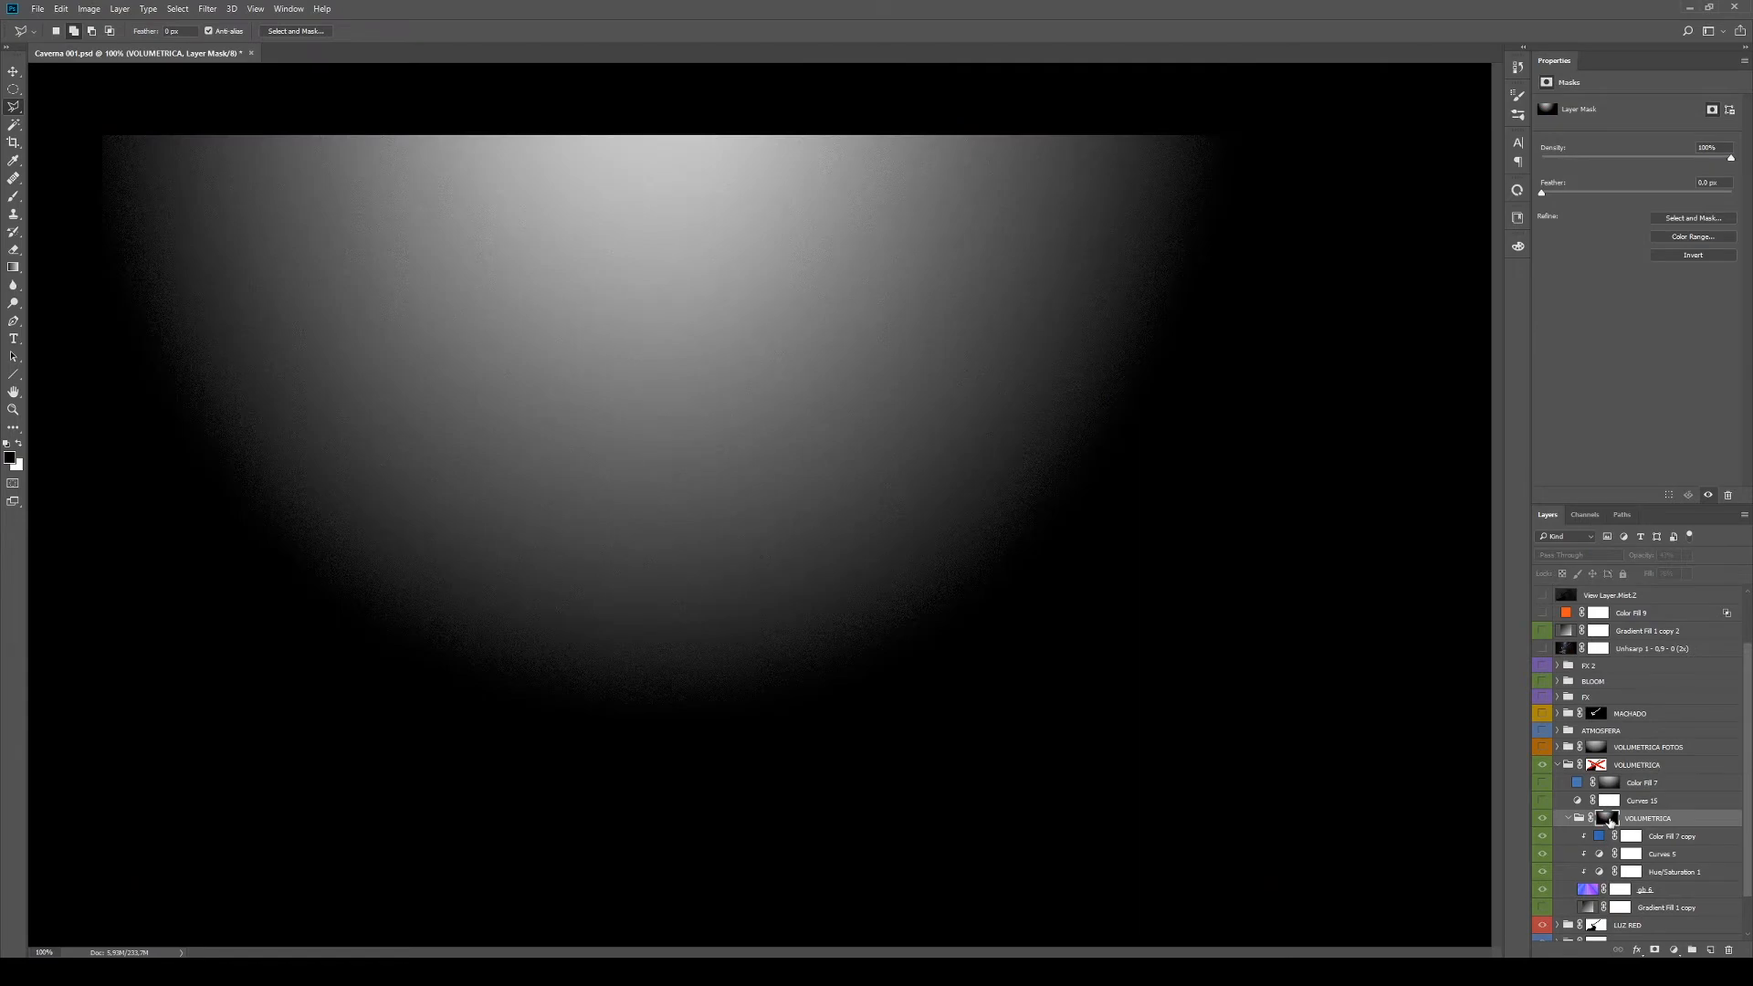
{"action": "left_click", "coordinate": [1609, 819], "text": "alt"}
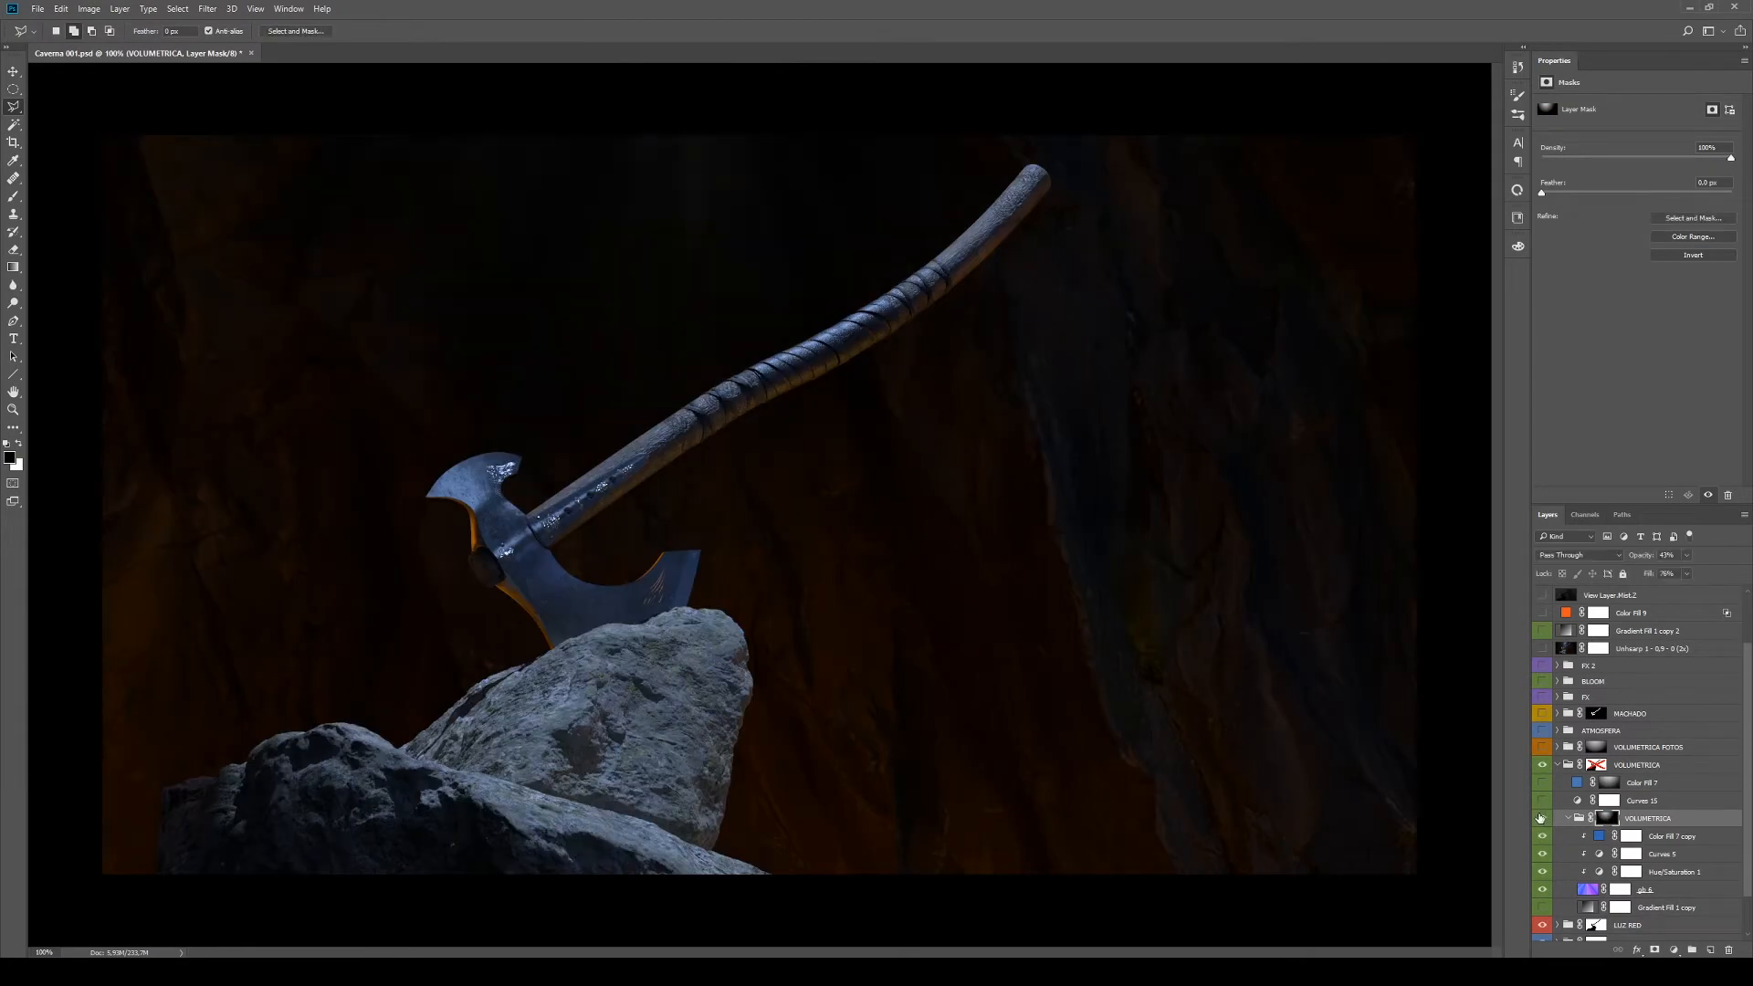
Compare the image with and without the nested VOLUMETRICA group
{"action": "left_click", "coordinate": [1543, 821]}
{"action": "left_click", "coordinate": [1543, 820]}
{"action": "left_click", "coordinate": [1543, 820]}
{"action": "left_click", "coordinate": [1543, 820]}
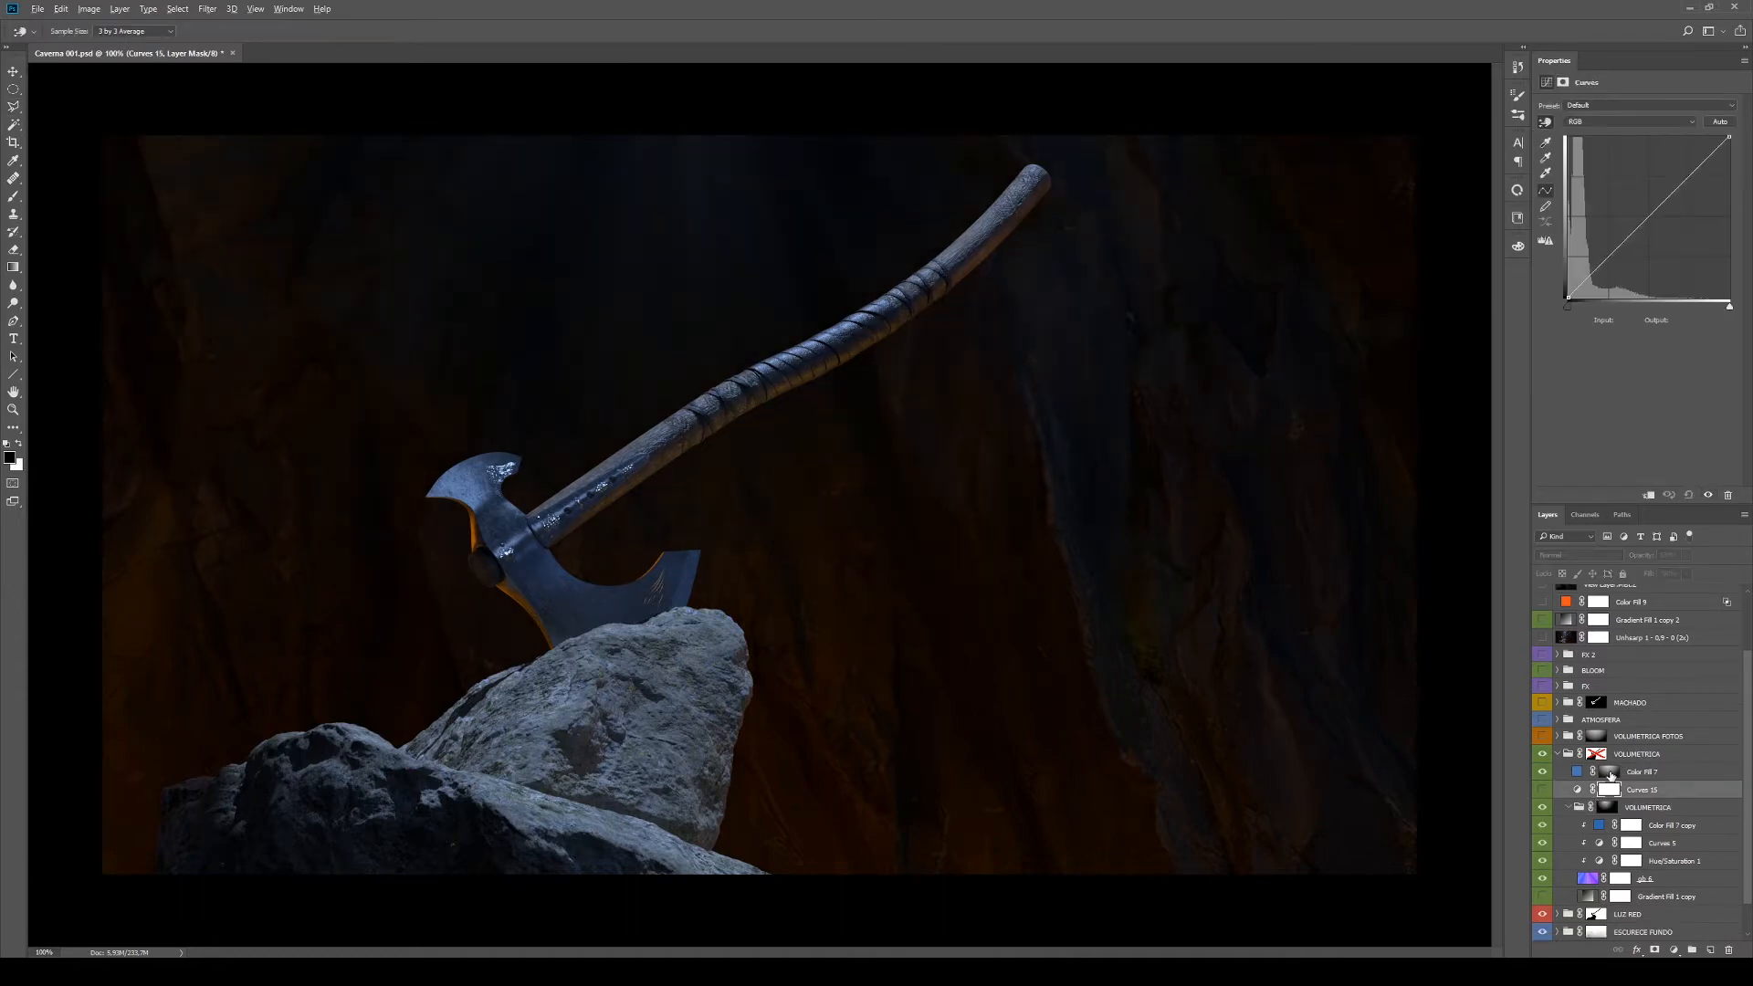
Inspect the Color Fill 7 layer mask on its own and return to the normal image view
{"action": "key", "text": "l"}
{"action": "left_click", "coordinate": [1609, 772], "text": "alt"}
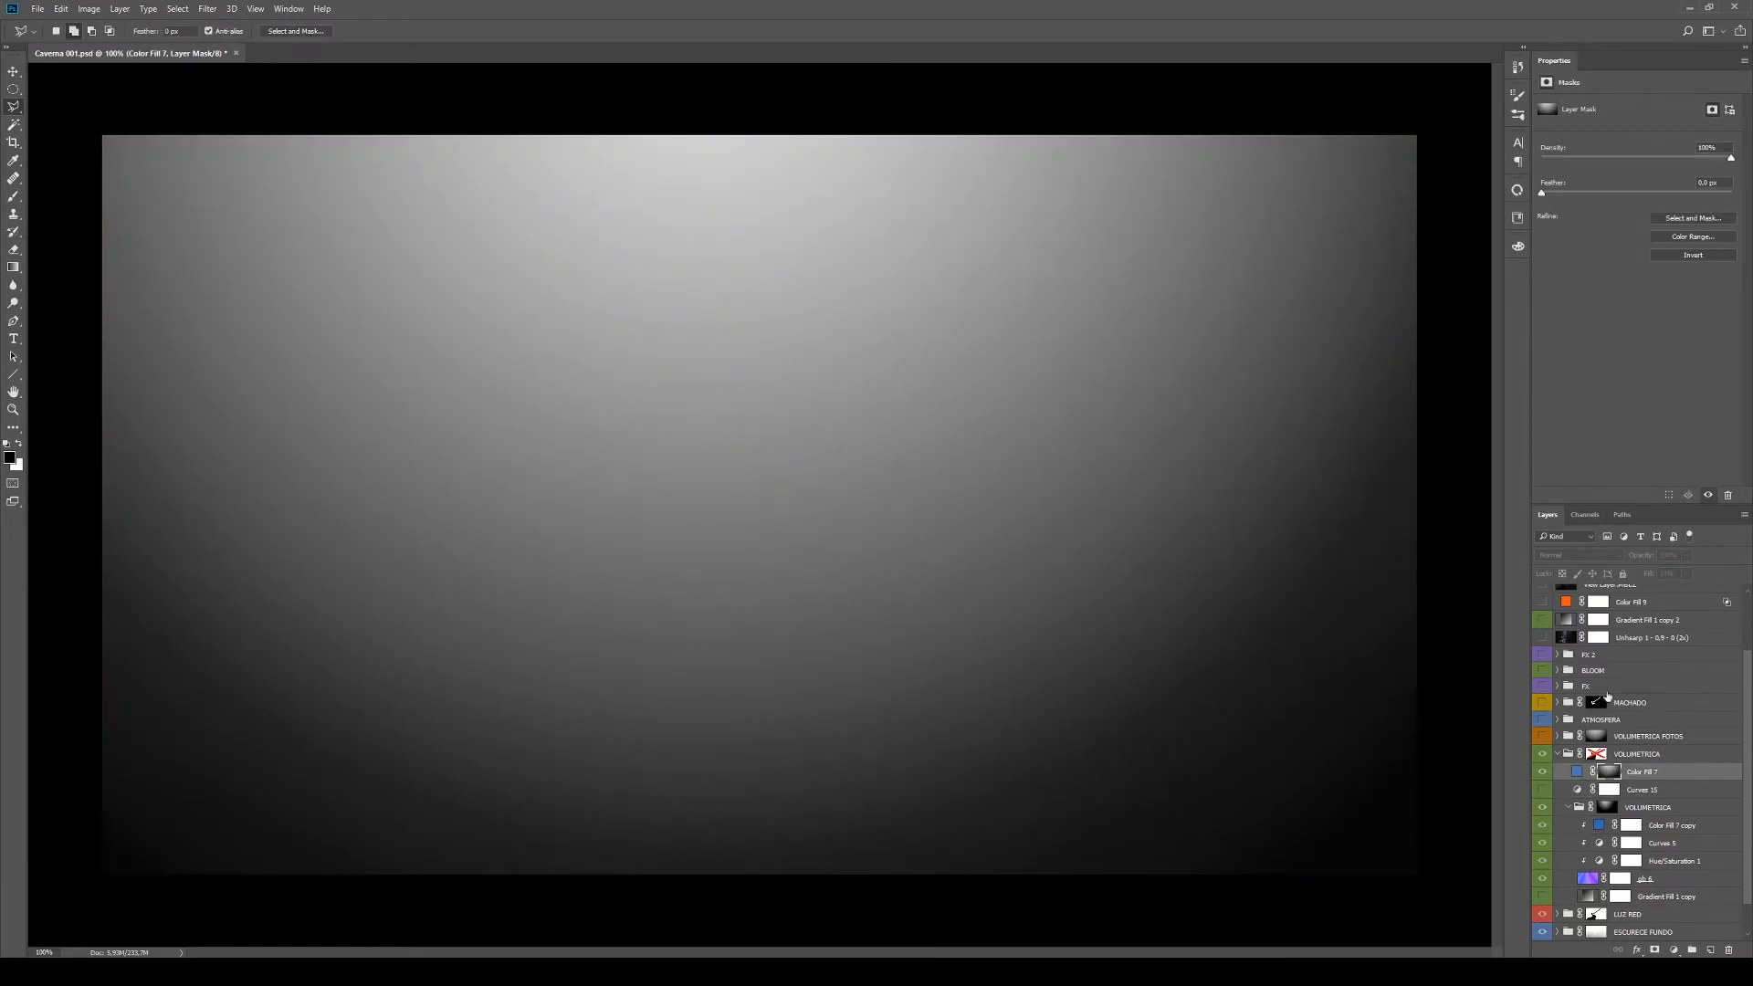
{"action": "left_click", "coordinate": [1610, 773], "text": "alt"}
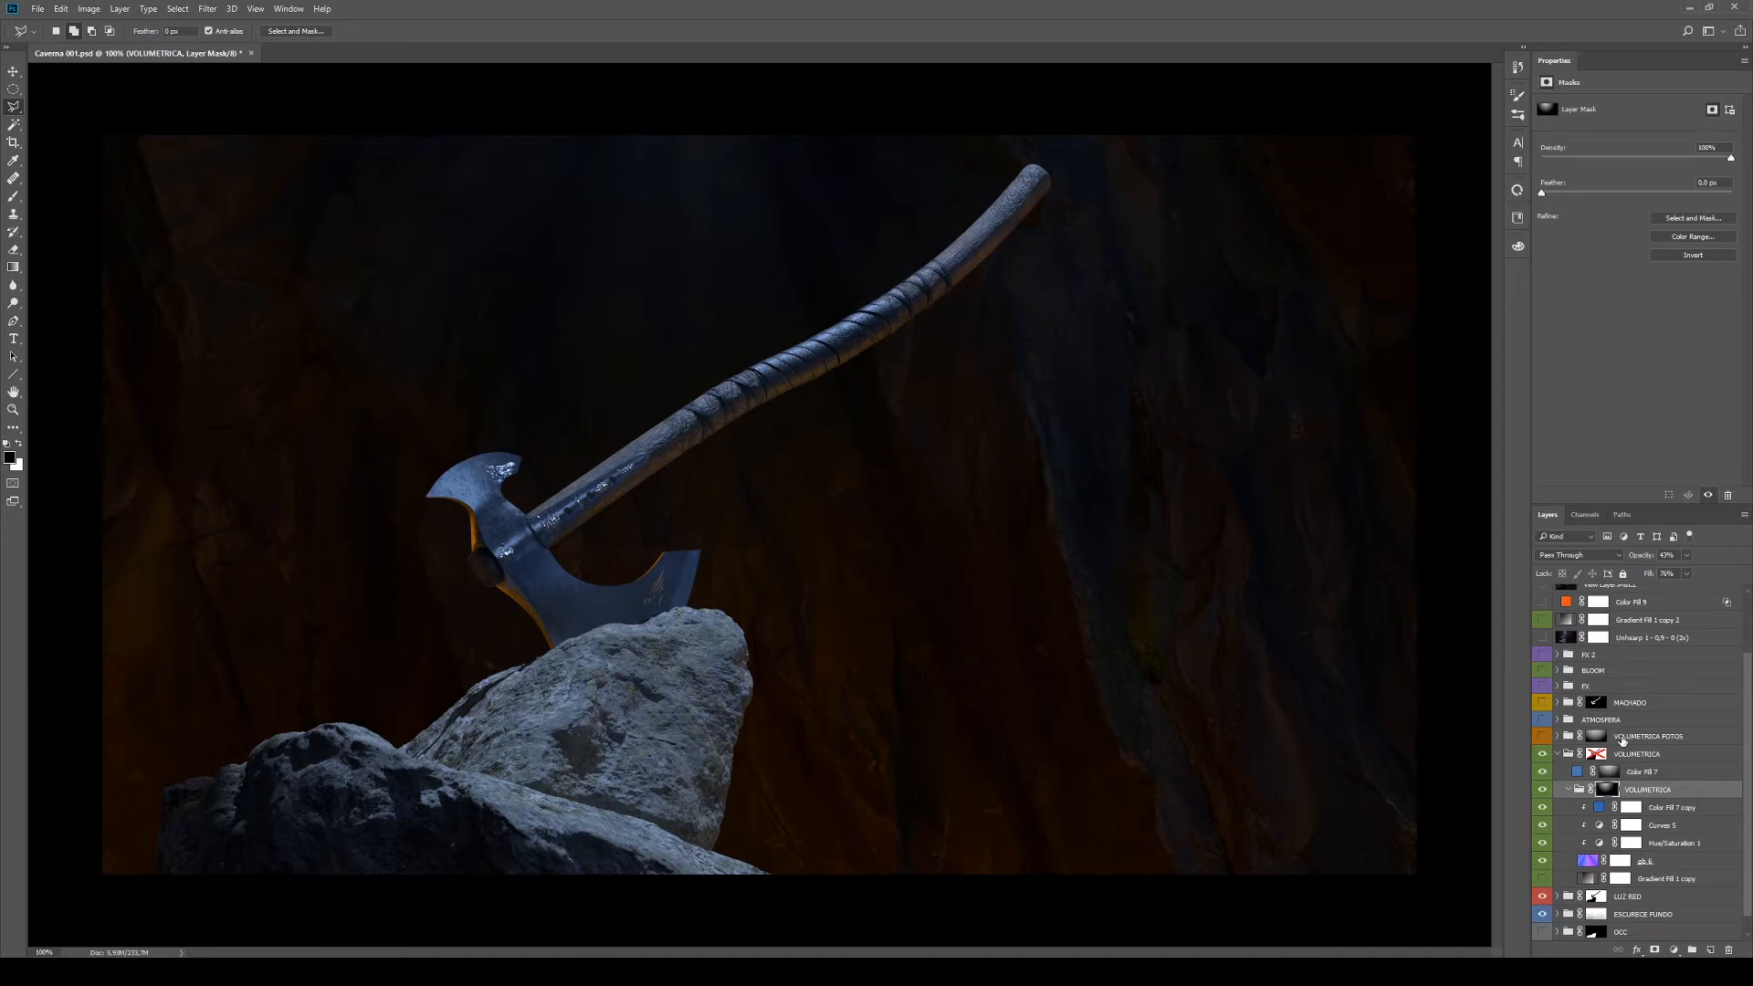
Enable the outer VOLUMETRICA group's layer mask and view the axe and rock silhouette mask on its own
{"action": "left_click", "coordinate": [1596, 756]}
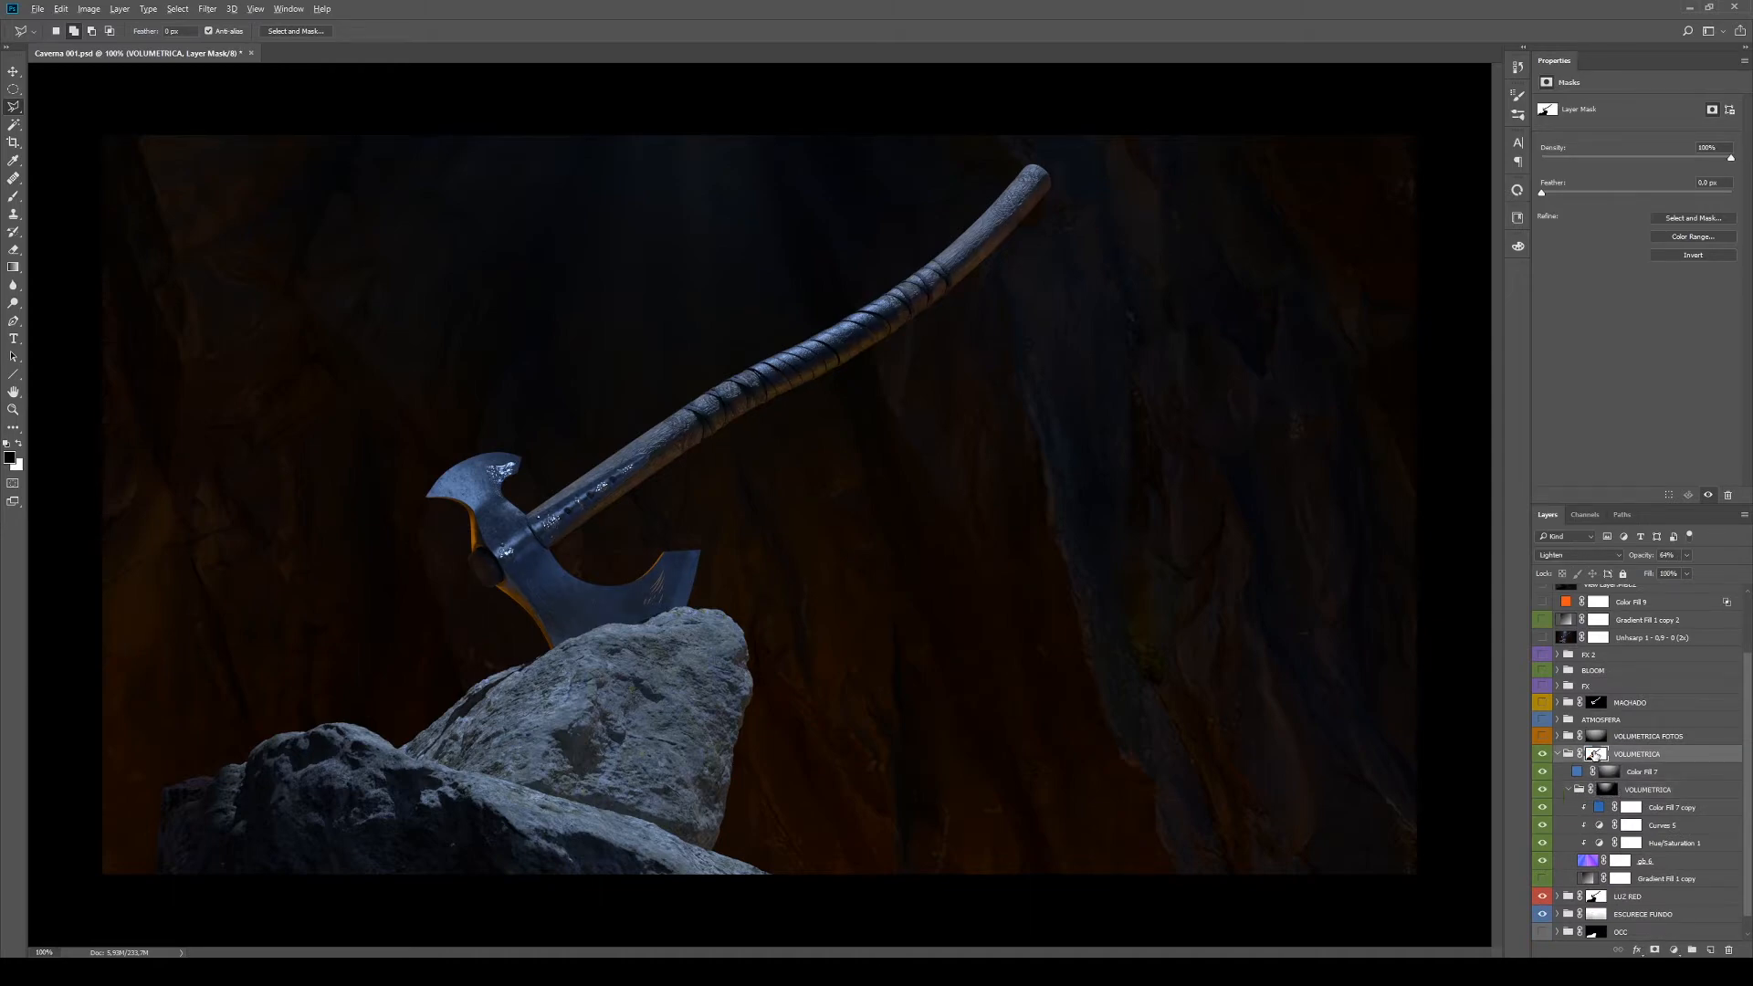
{"action": "left_click", "coordinate": [1596, 755], "text": "alt"}
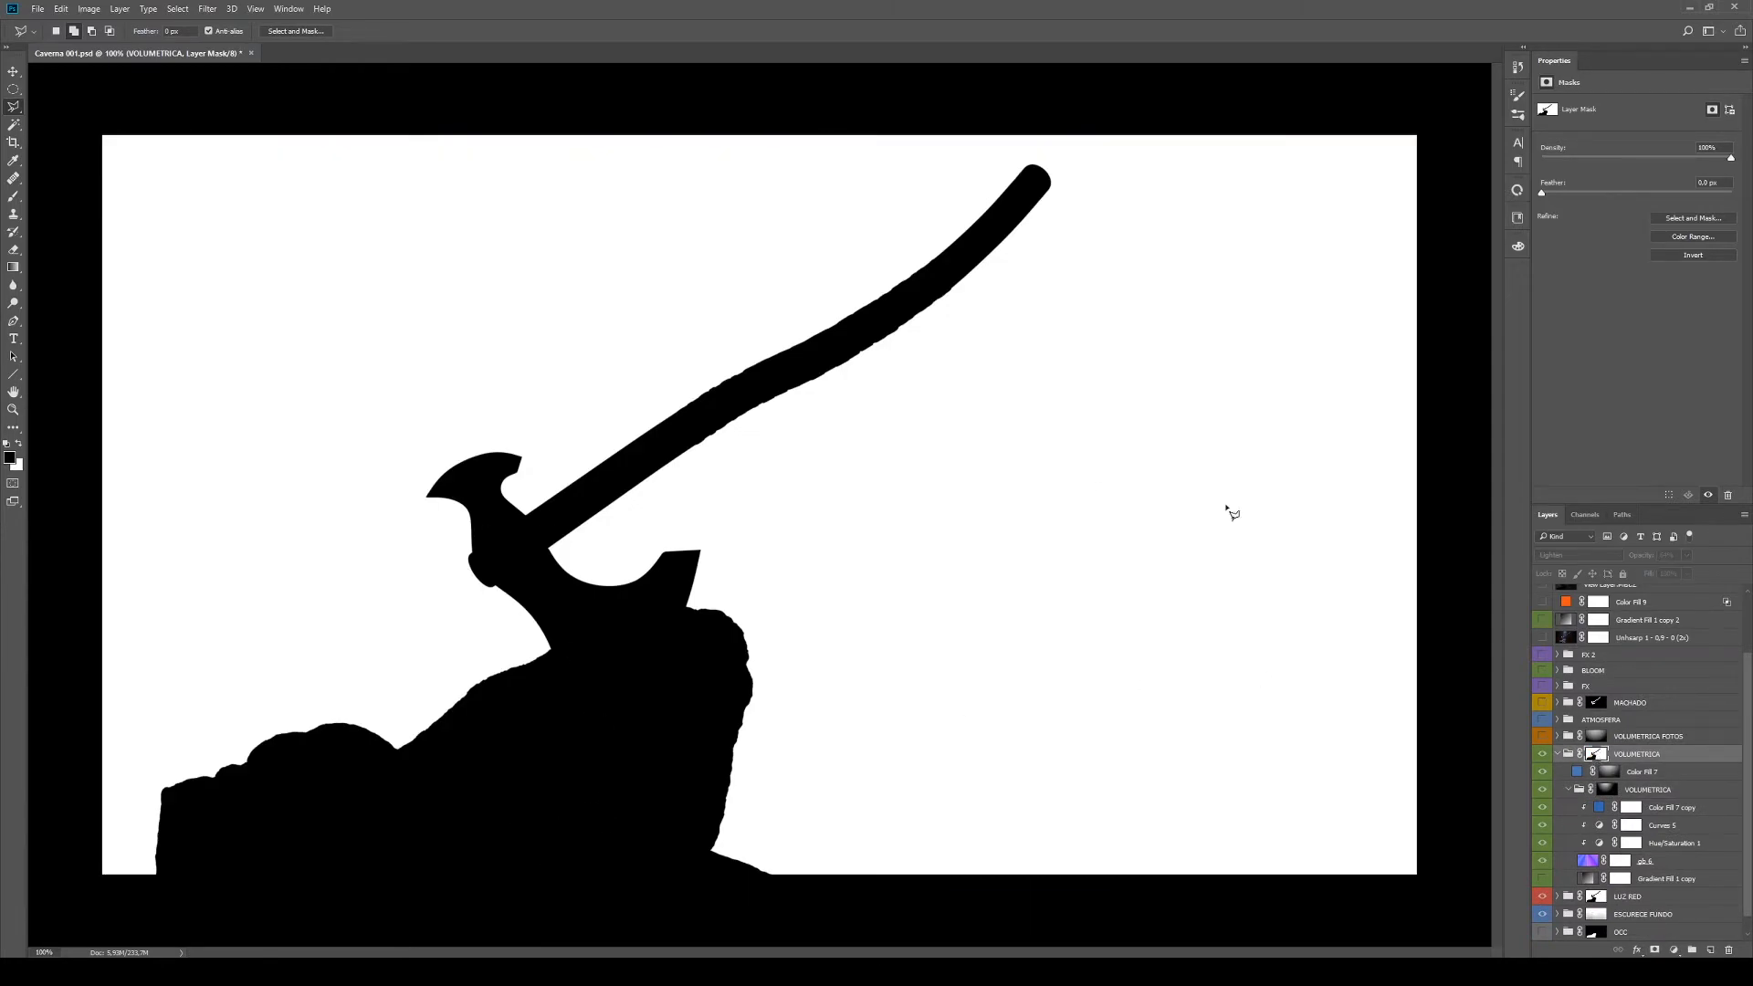
{"action": "left_click", "coordinate": [1594, 752], "text": "alt"}
Collapse the VOLUMETRICA group and compare the image with and without it, leaving the group visible
{"action": "left_click", "coordinate": [1557, 754]}
{"action": "left_click", "coordinate": [1543, 832]}
{"action": "left_click", "coordinate": [1543, 832]}
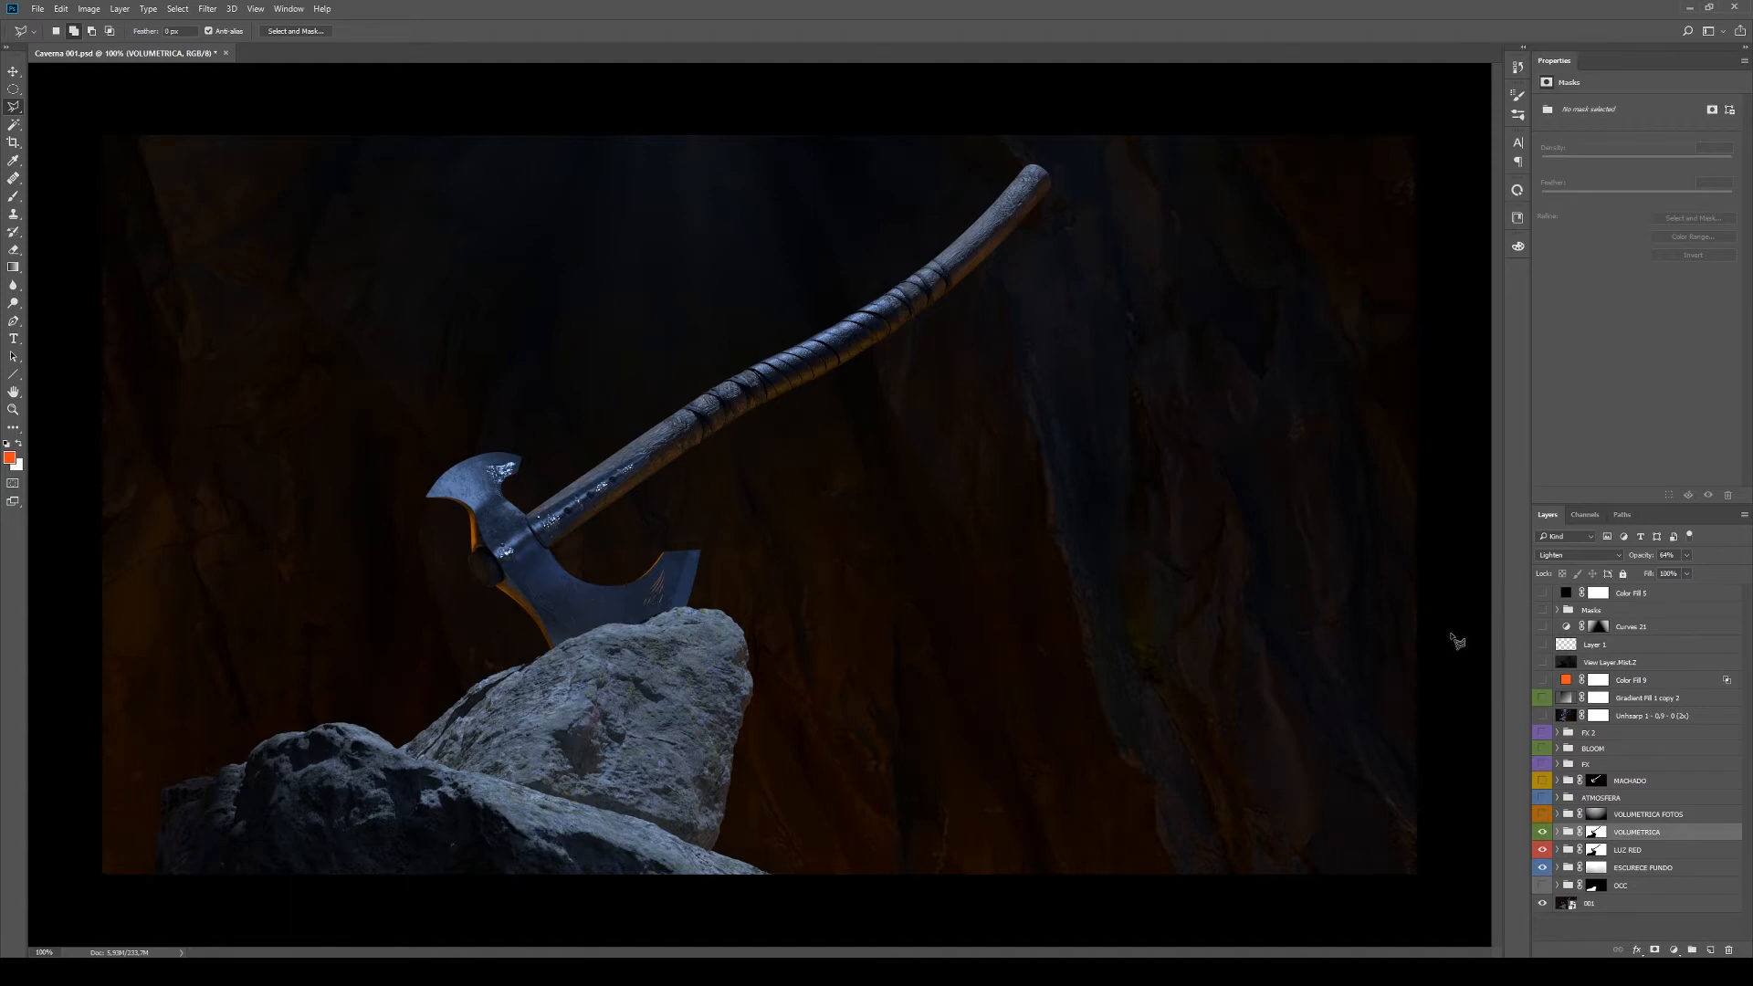
Show the VOLUMETRICA FOTOS group and compare the image with and without the VOLUMETRICA group beneath it
{"action": "left_click", "coordinate": [1542, 814]}
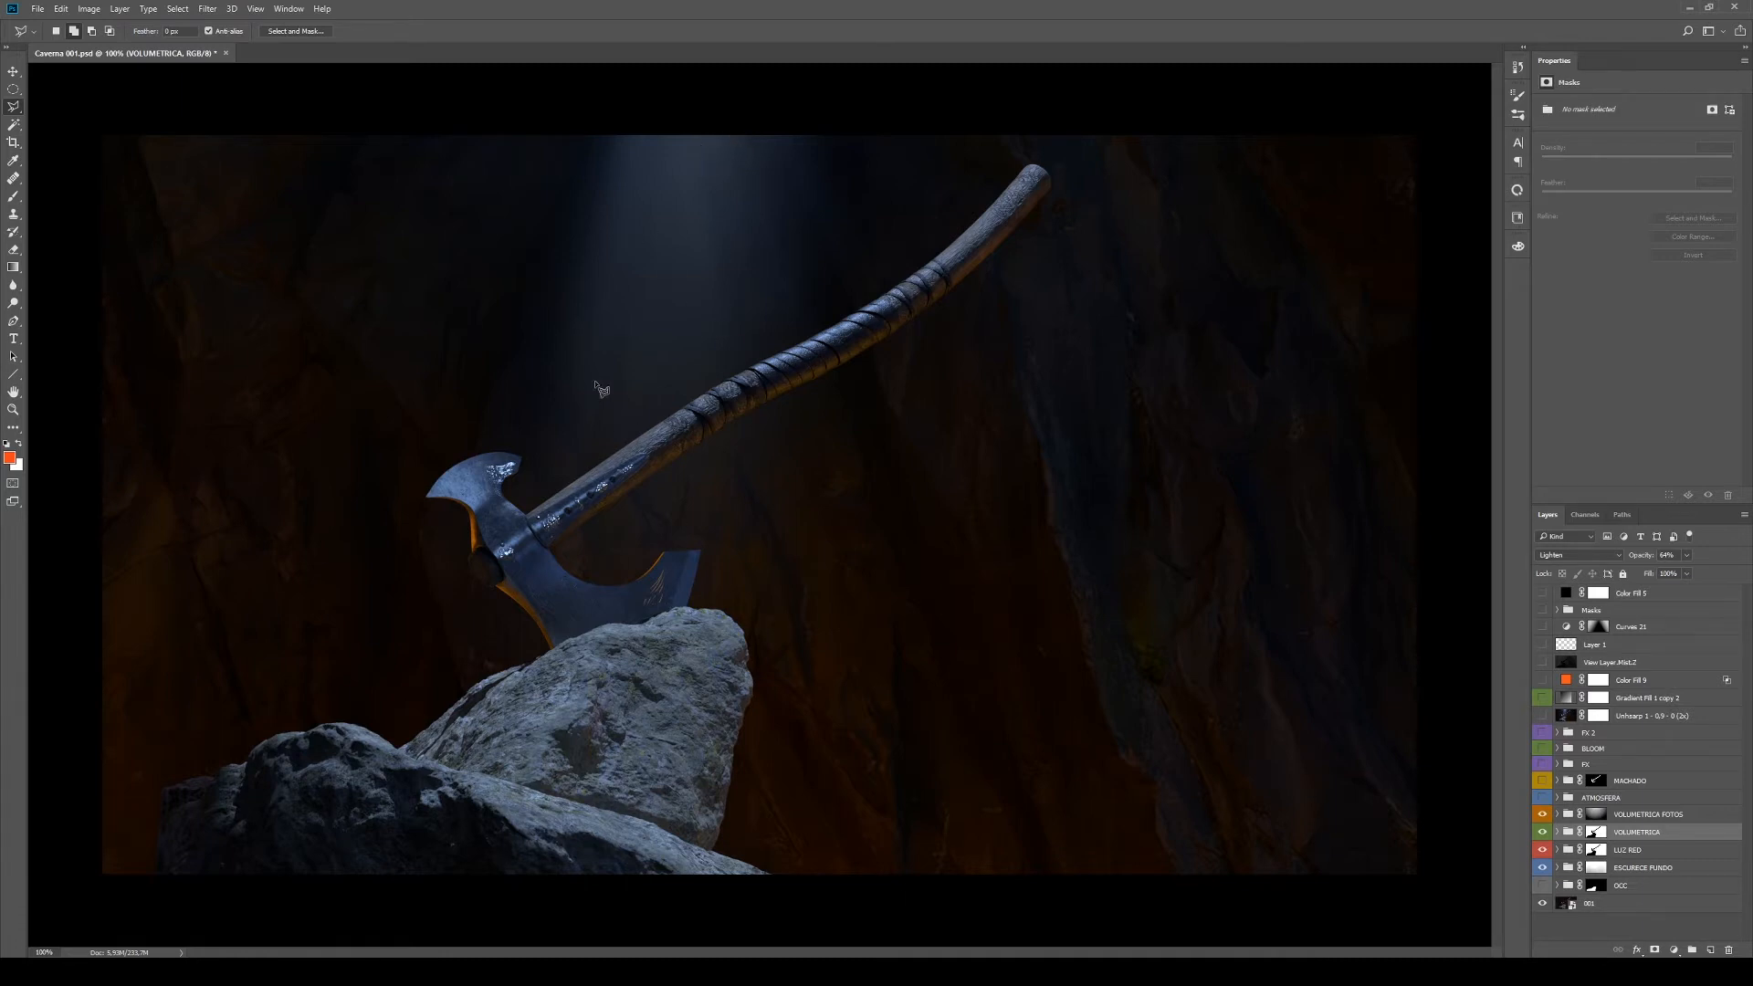
{"action": "left_click", "coordinate": [1542, 832]}
{"action": "left_click", "coordinate": [1542, 832]}
{"action": "left_click", "coordinate": [1542, 832]}
{"action": "left_click", "coordinate": [1543, 832]}
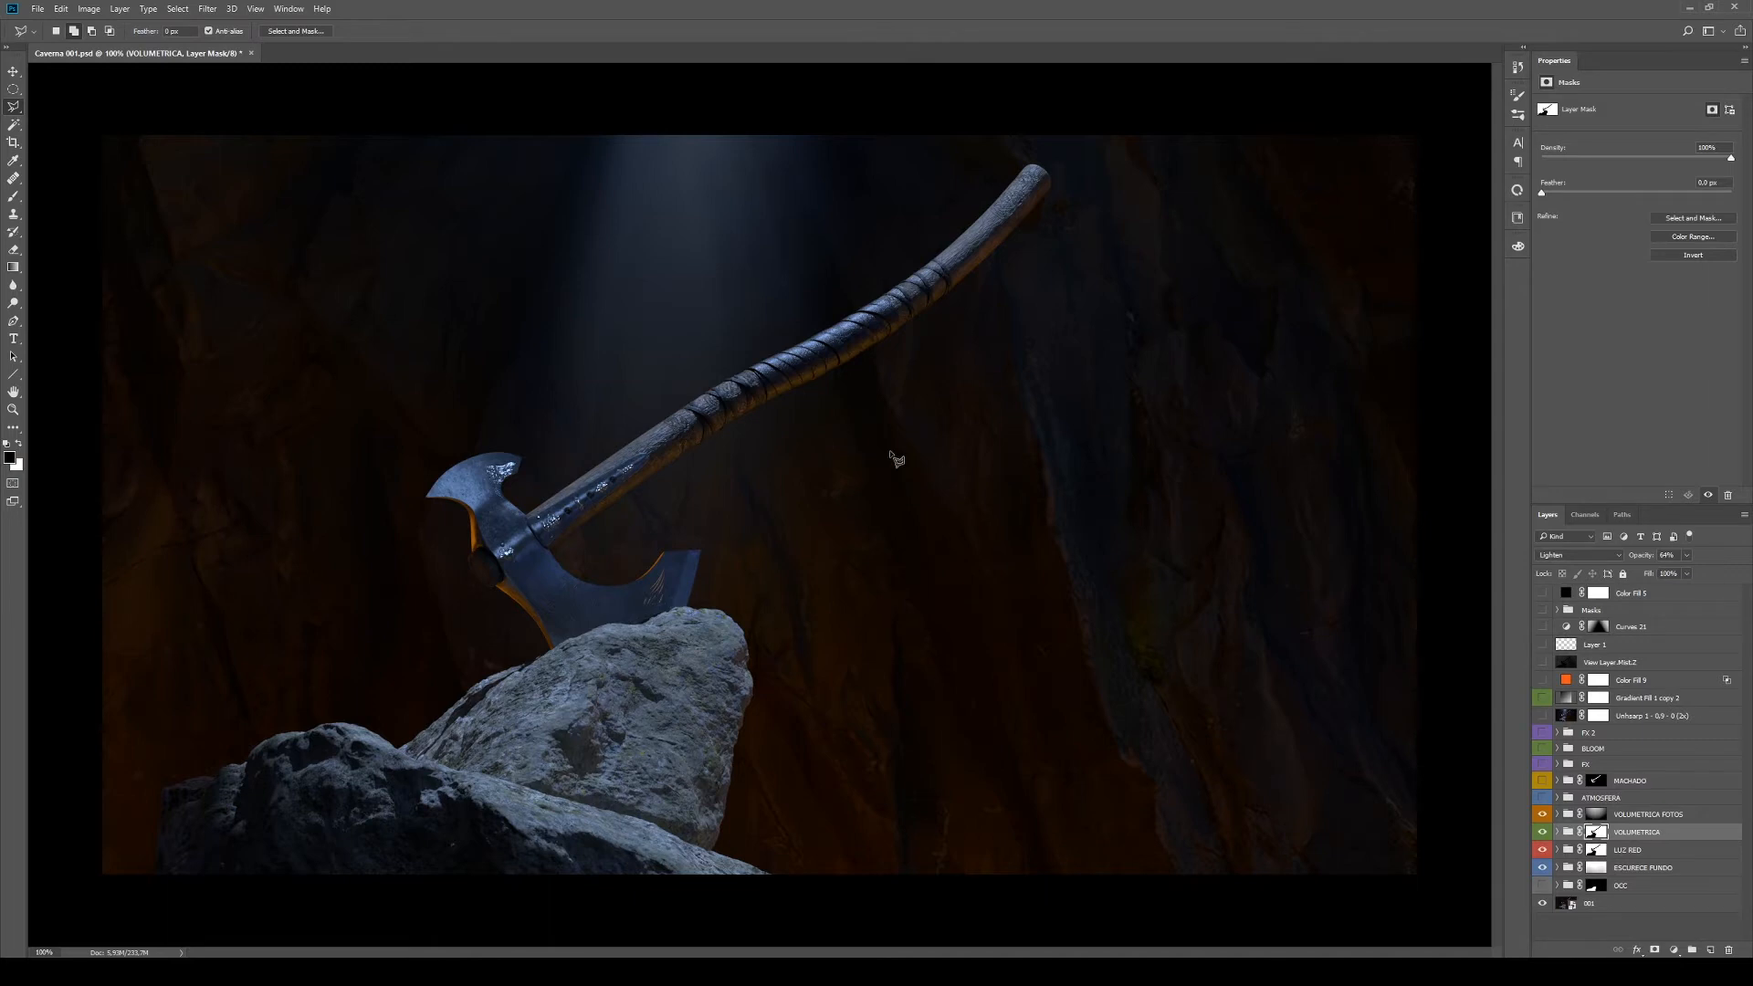
Select the VOLUMETRICA FOTOS group's mask and compare the image with and without that group
{"action": "left_click", "coordinate": [1596, 813]}
{"action": "left_click", "coordinate": [1543, 814]}
{"action": "left_click", "coordinate": [1543, 814]}
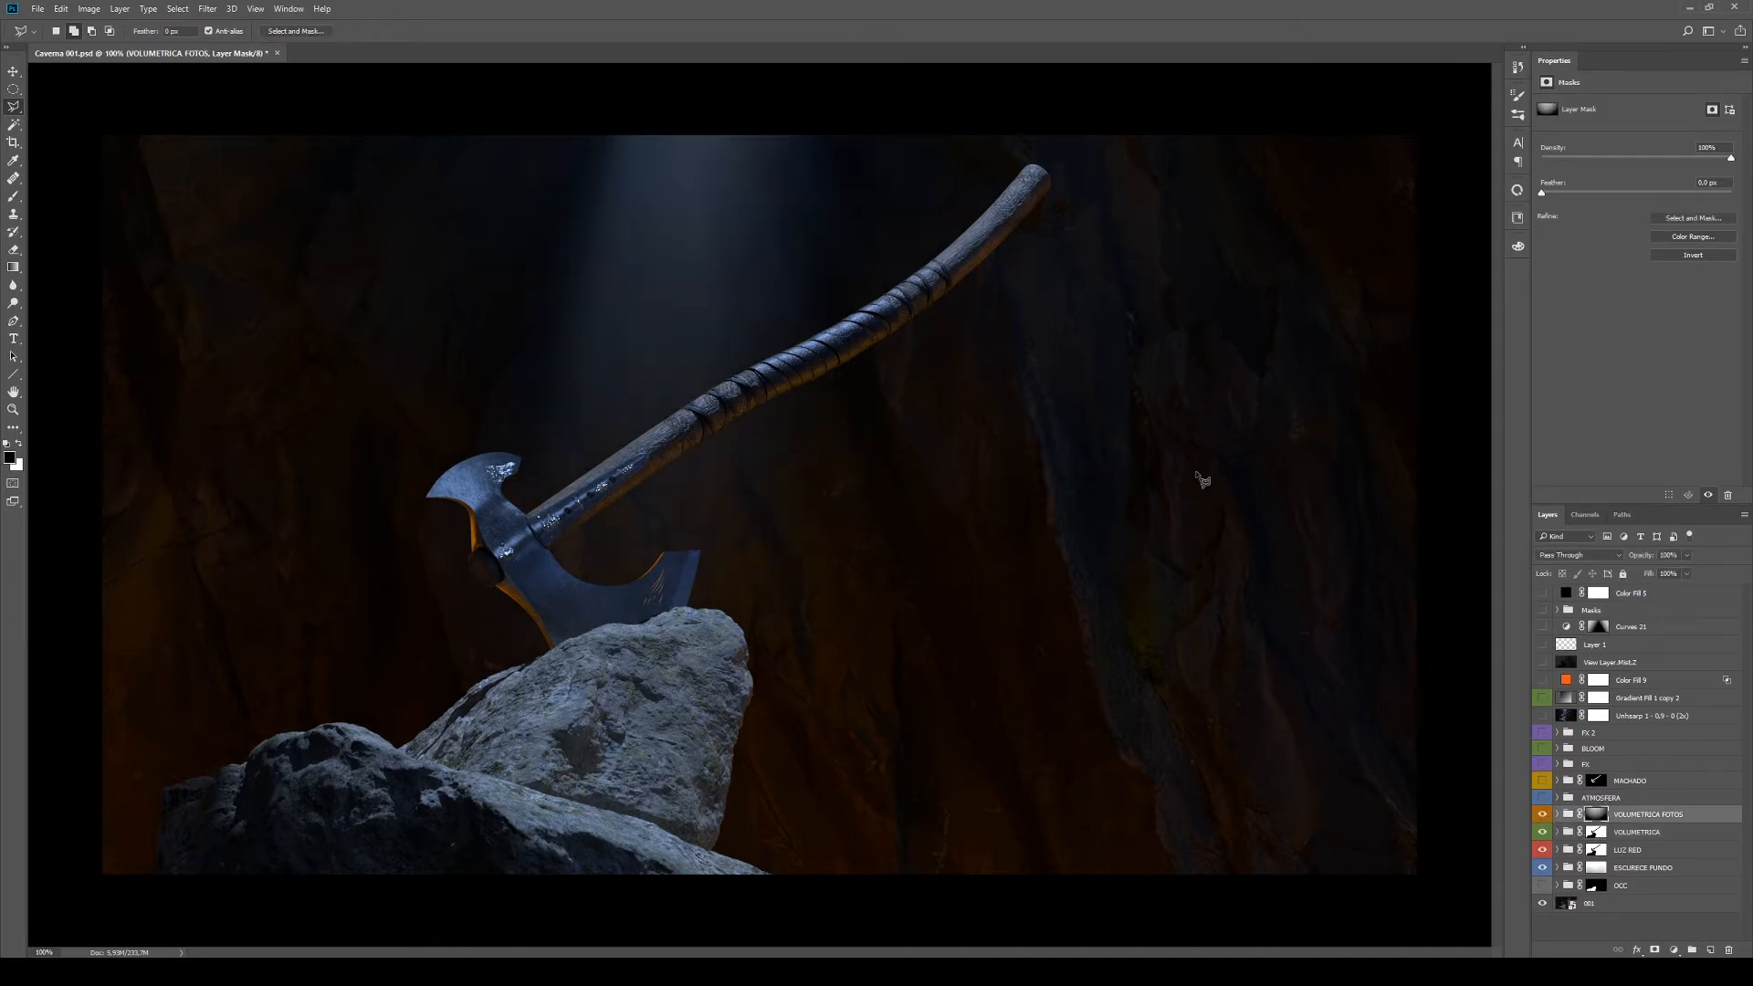
Expand VOLUMETRICA FOTOS and duplicate the shutterstock_48176506 light photo above the View Layer, with its mask disabled and blend mode Normal
{"action": "left_click", "coordinate": [1557, 814]}
{"action": "left_click_drag", "start_coordinate": [1635, 904], "coordinate": [1594, 666]}
{"action": "left_click", "coordinate": [1598, 664], "text": "shift"}
{"action": "left_click", "coordinate": [1565, 555]}
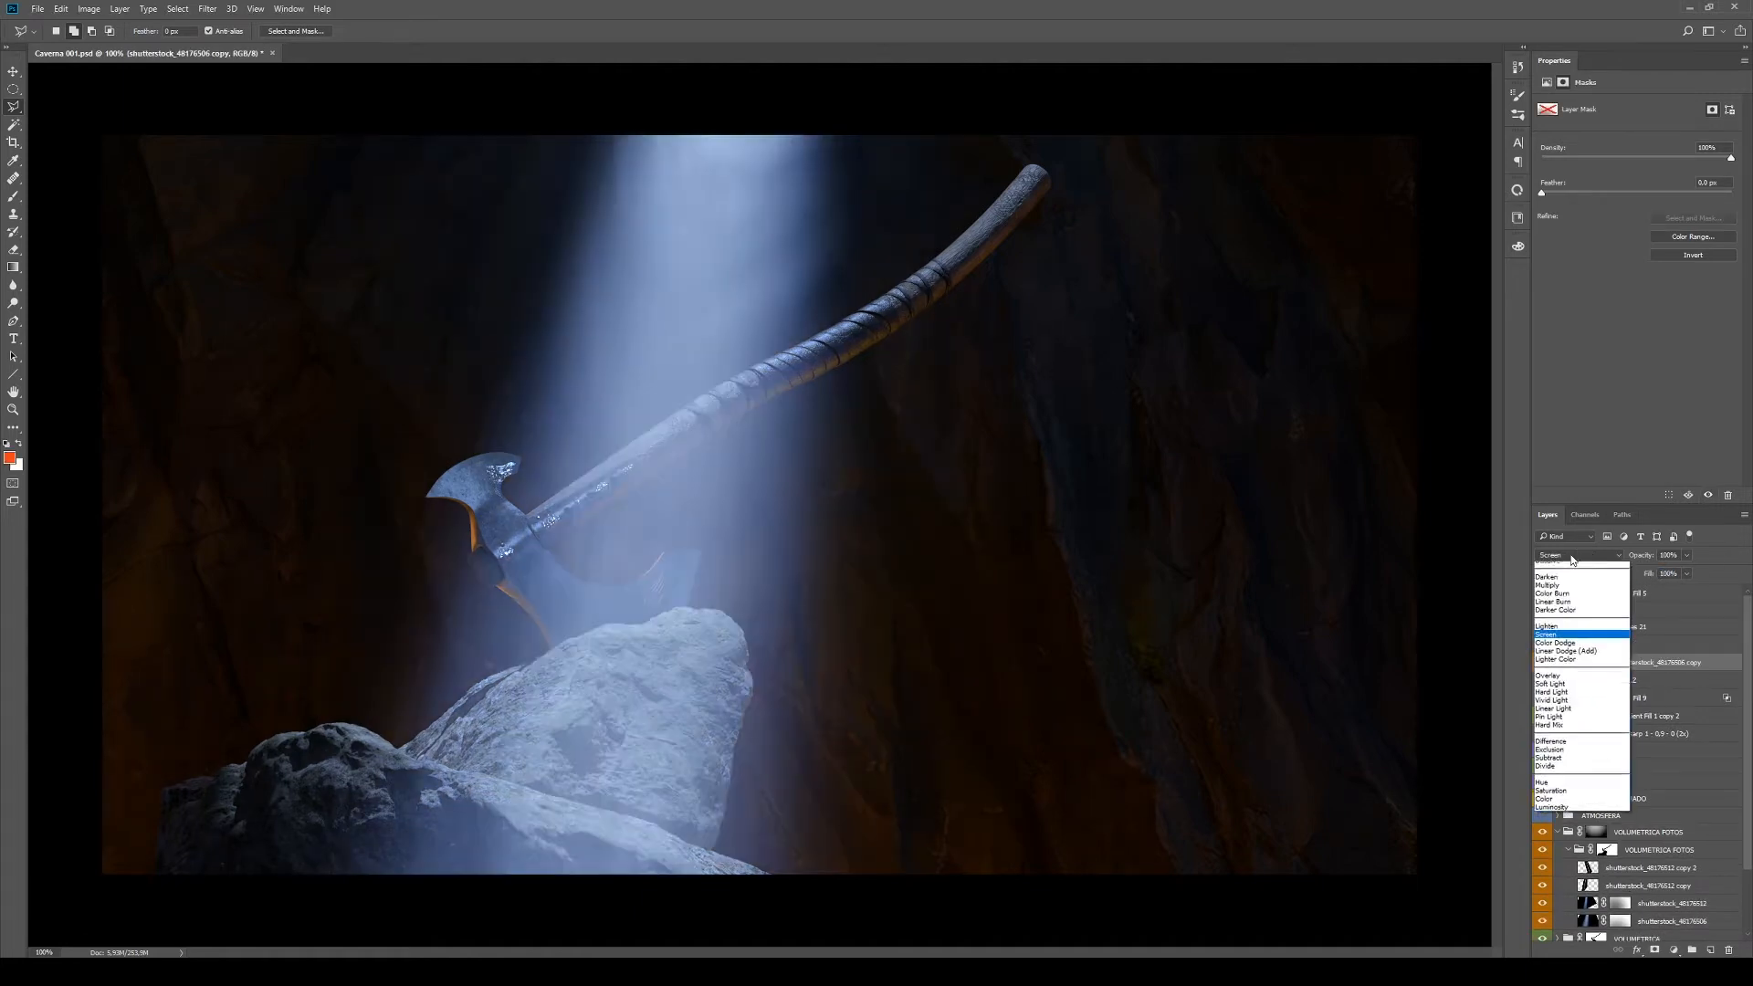
{"action": "left_click", "coordinate": [1549, 567]}
Move the duplicated light-beam photo down to examine its upper part and undo the move
{"action": "key", "text": "v"}
{"action": "left_click_drag", "start_coordinate": [744, 521], "coordinate": [685, 885]}
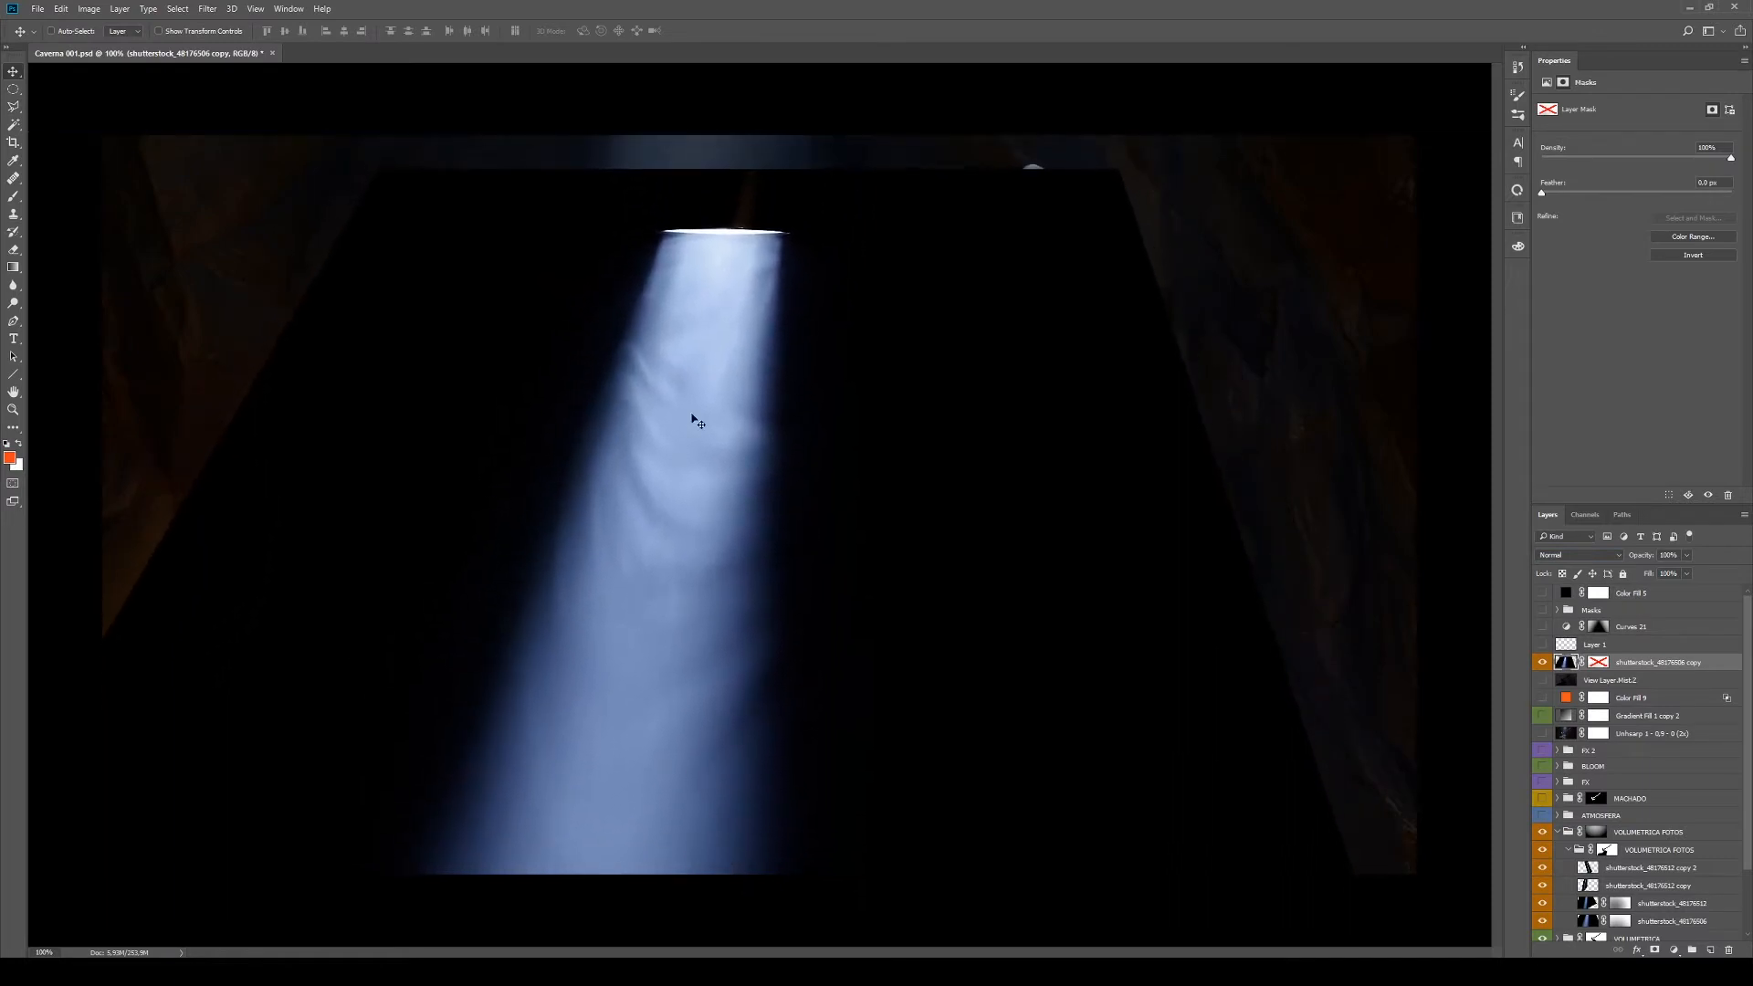
{"action": "key", "text": "ctrl+z"}
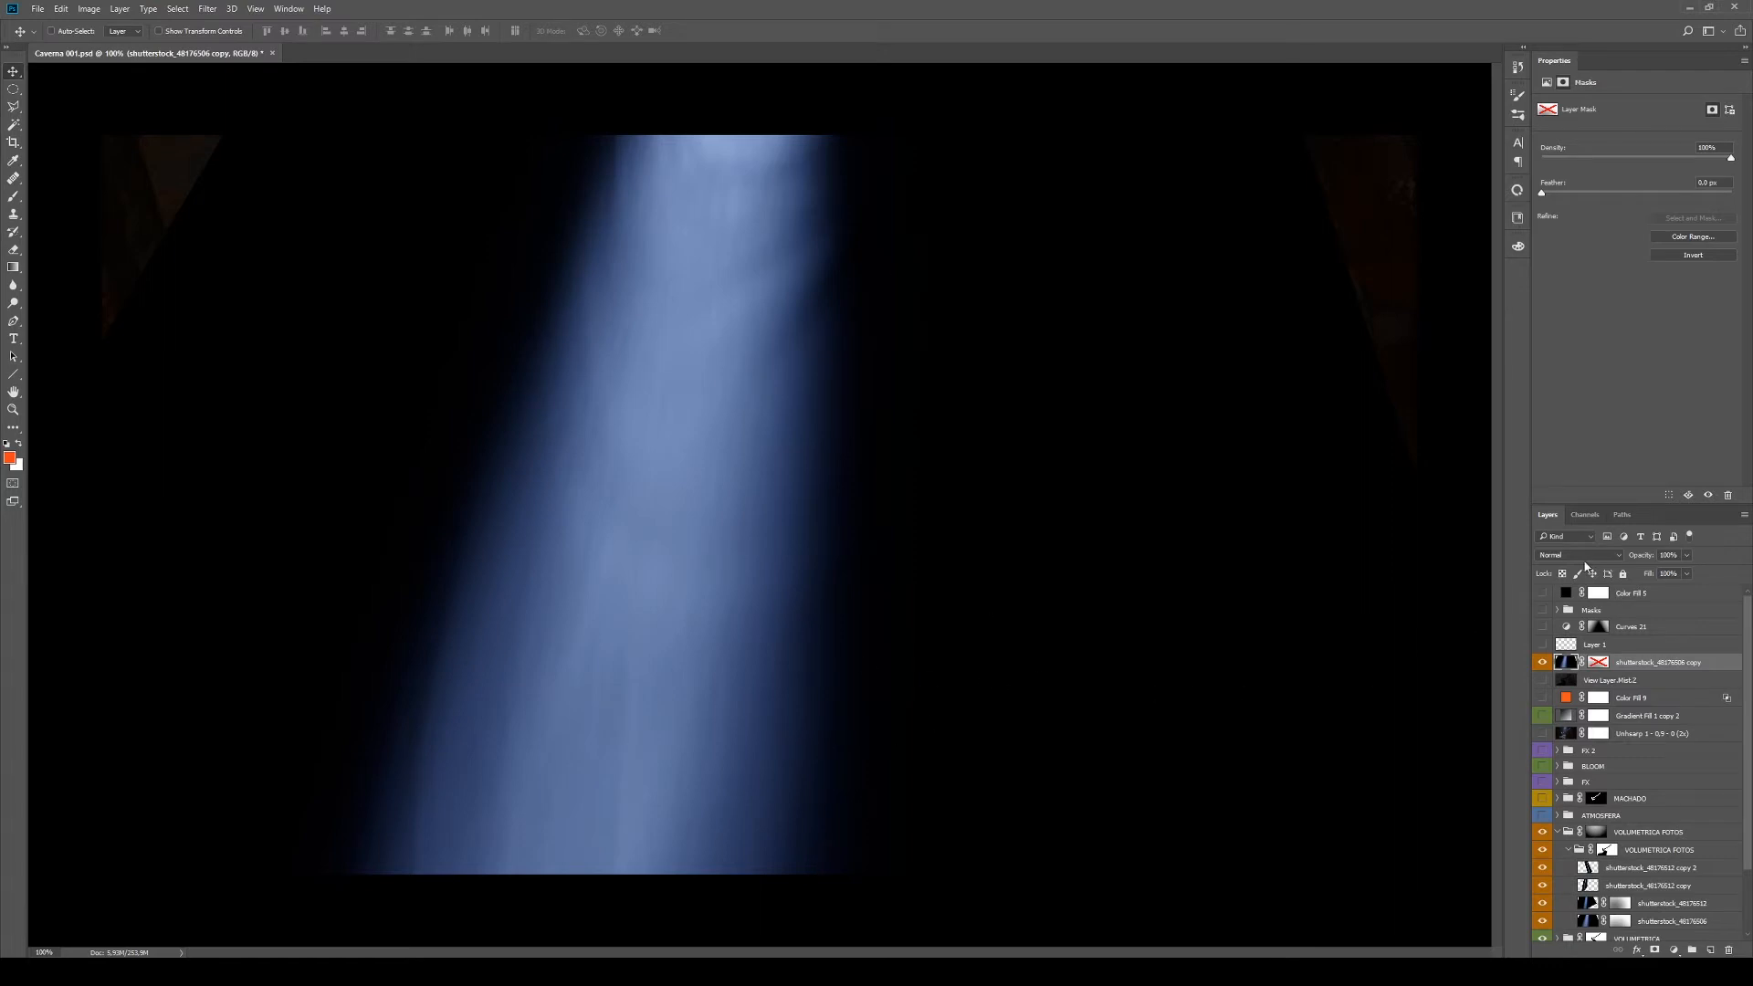
Set the duplicated shutterstock_48176506 light photo's blend mode to Screen and hide the layer
{"action": "left_click", "coordinate": [1580, 555]}
{"action": "left_click", "coordinate": [1571, 641]}
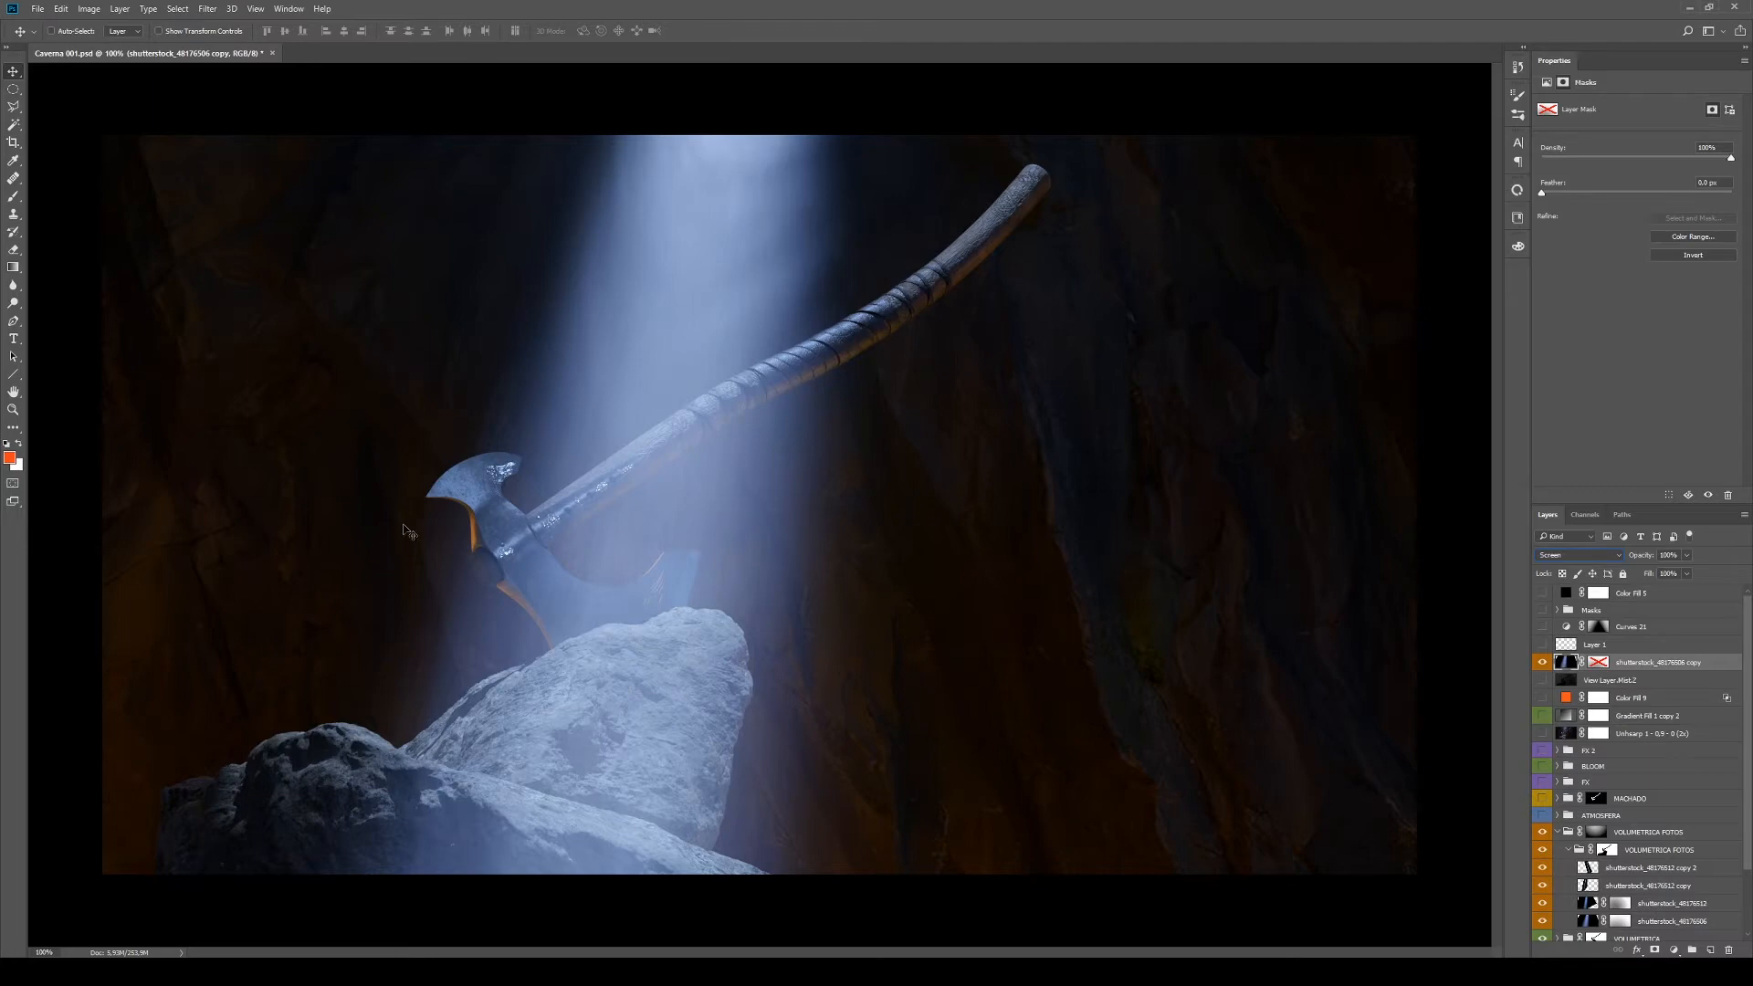
{"action": "left_click", "coordinate": [1542, 662]}
Inspect the masks of the shutterstock_48176506 and shutterstock_48176512 layers inside VOLUMETRICA FOTOS
{"action": "scroll", "coordinate": [1607, 804], "scroll_direction": "down", "scroll_amount": 3}
{"action": "left_click", "coordinate": [1620, 867], "text": "alt"}
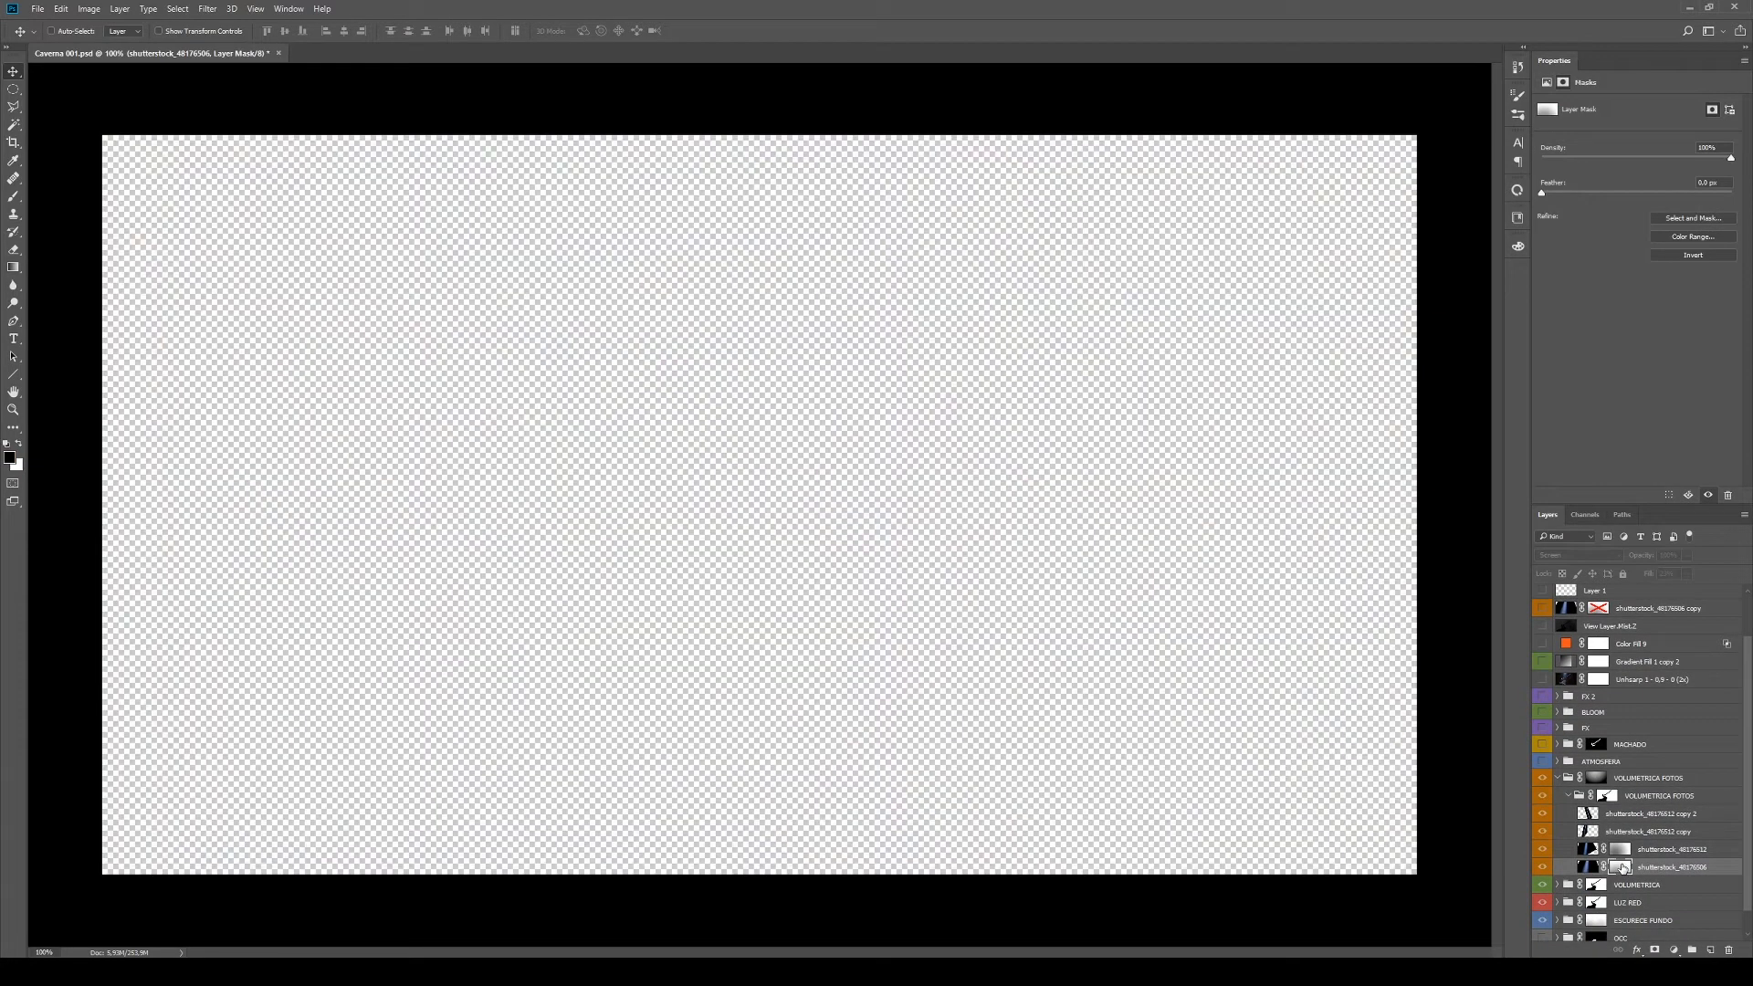
{"action": "left_click", "coordinate": [1620, 850], "text": "alt"}
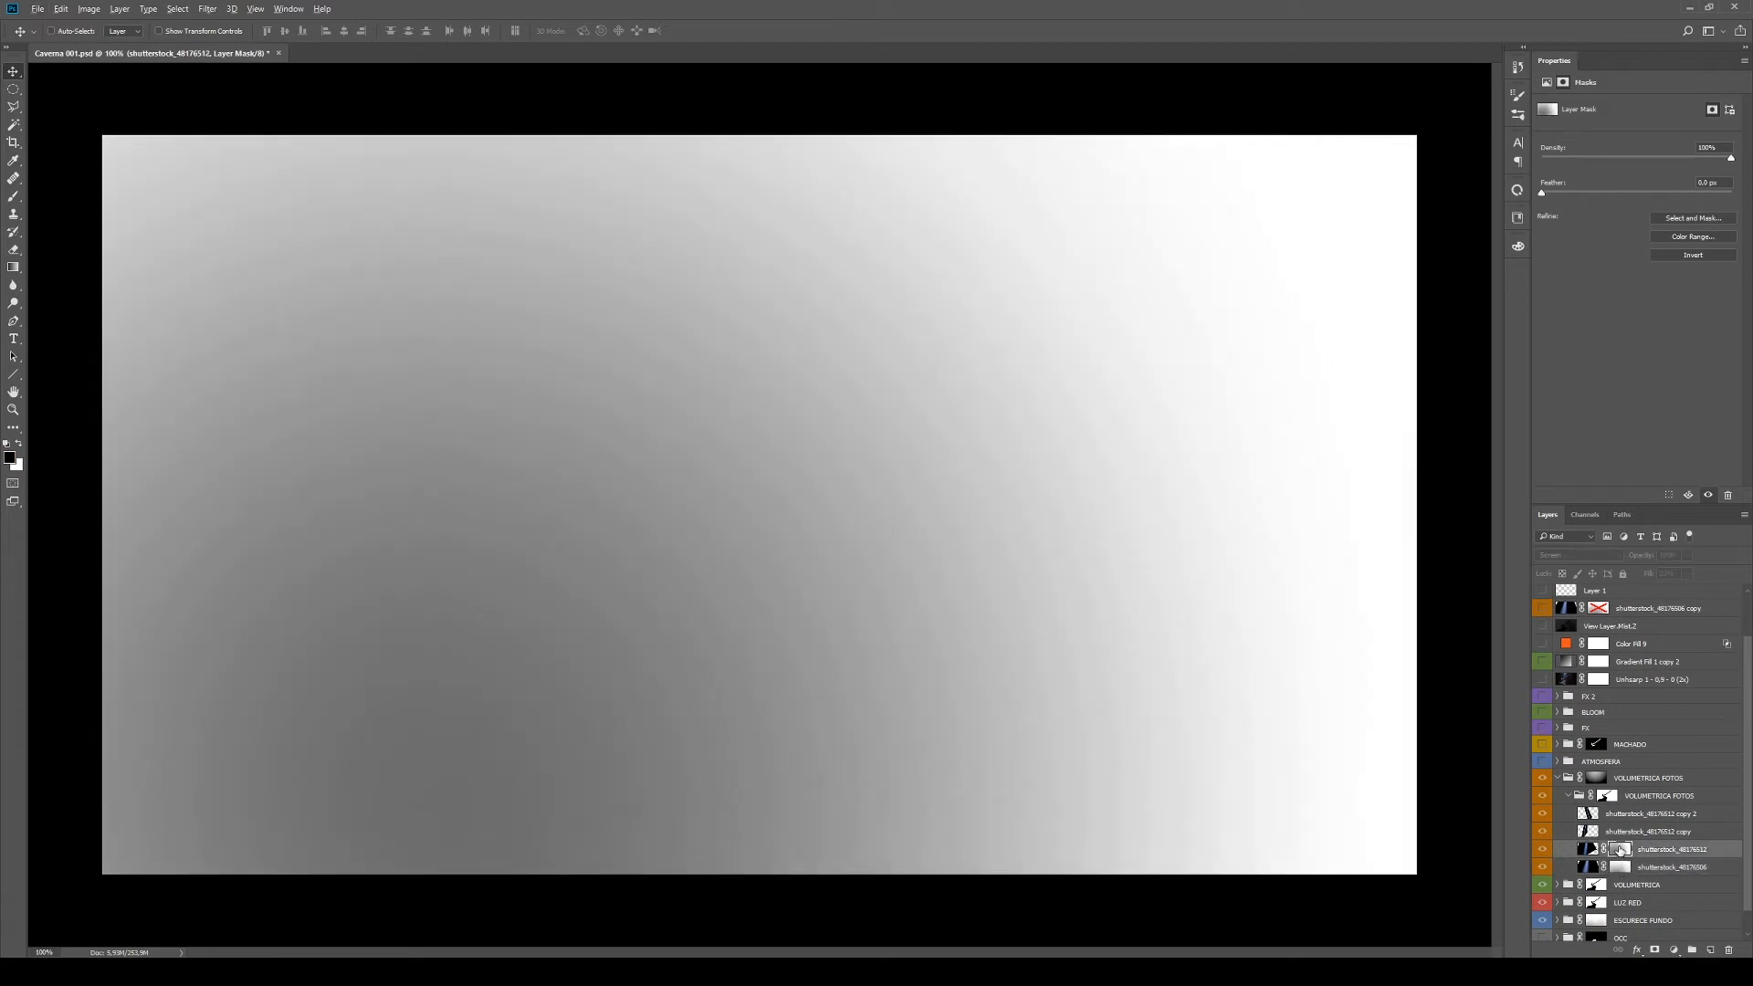
Isolate shutterstock_48176506 with both VOLUMETRICA FOTOS group masks disabled and compare the image with and without that layer and its mask
{"action": "left_click_drag", "start_coordinate": [1542, 813], "coordinate": [1542, 832]}
{"action": "left_click", "coordinate": [1597, 778], "text": "shift"}
{"action": "left_click", "coordinate": [1607, 796], "text": "shift"}
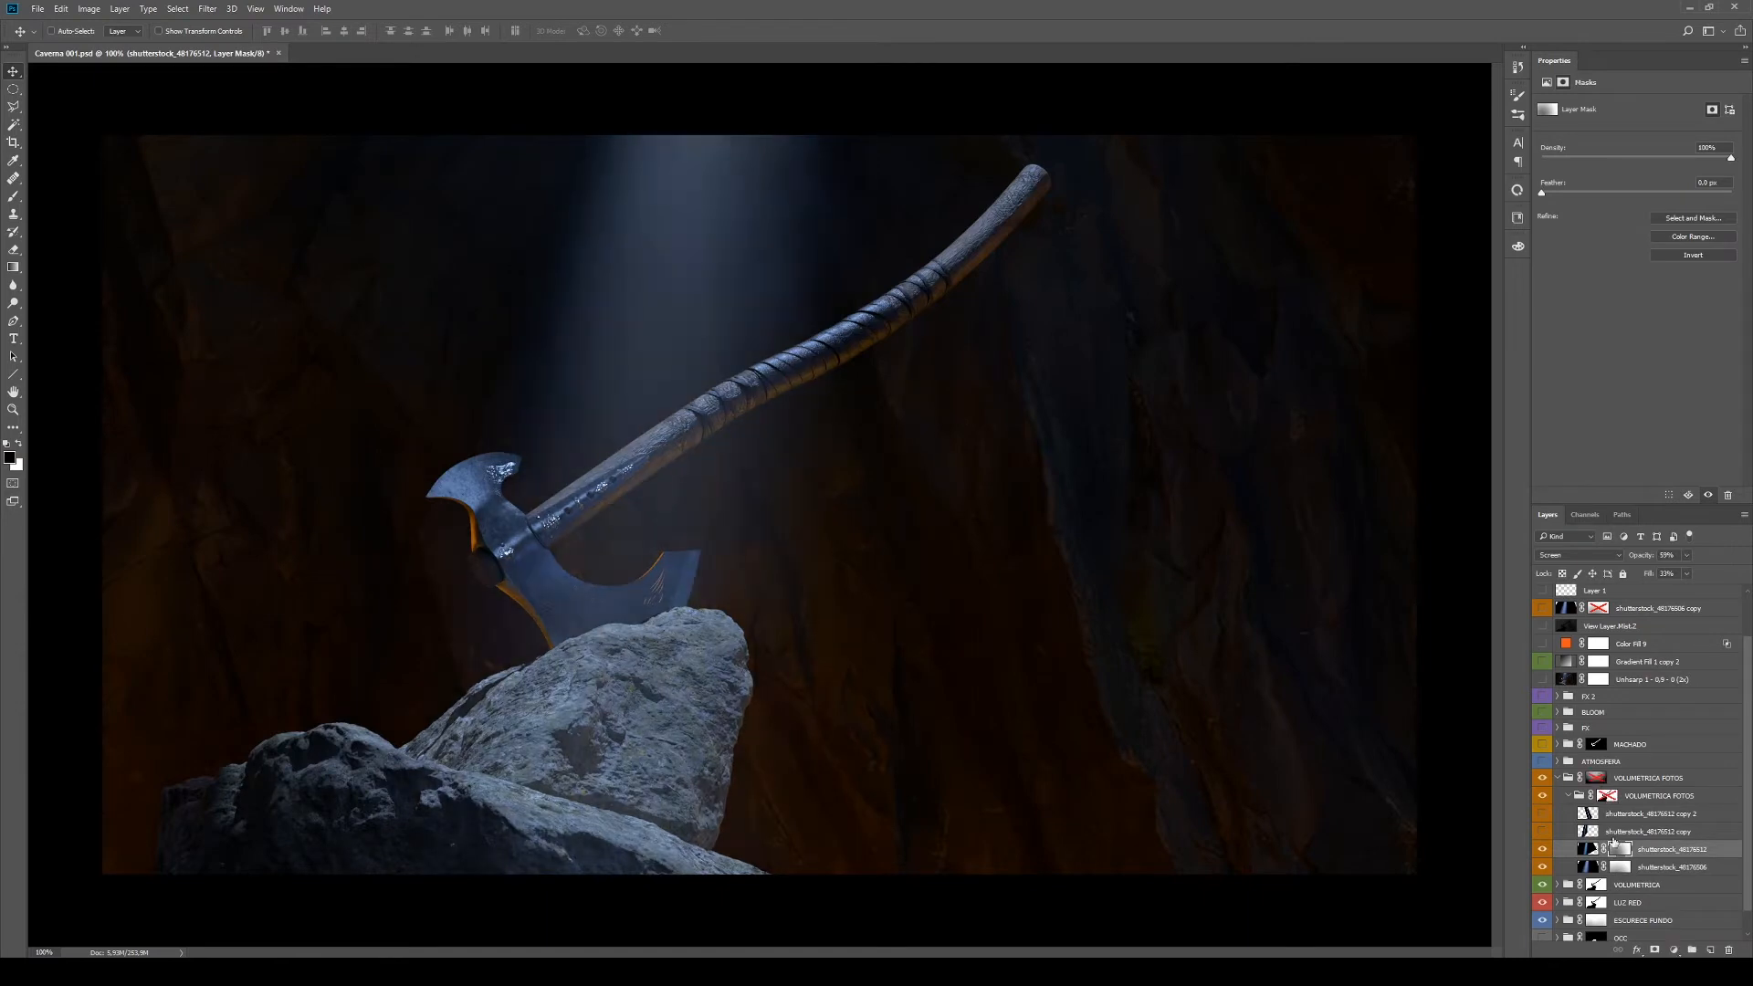
{"action": "left_click", "coordinate": [1542, 850]}
{"action": "left_click", "coordinate": [1620, 867], "text": "shift"}
{"action": "left_click", "coordinate": [1542, 867]}
{"action": "left_click", "coordinate": [1542, 867]}
{"action": "left_click", "coordinate": [1621, 867], "text": "shift"}
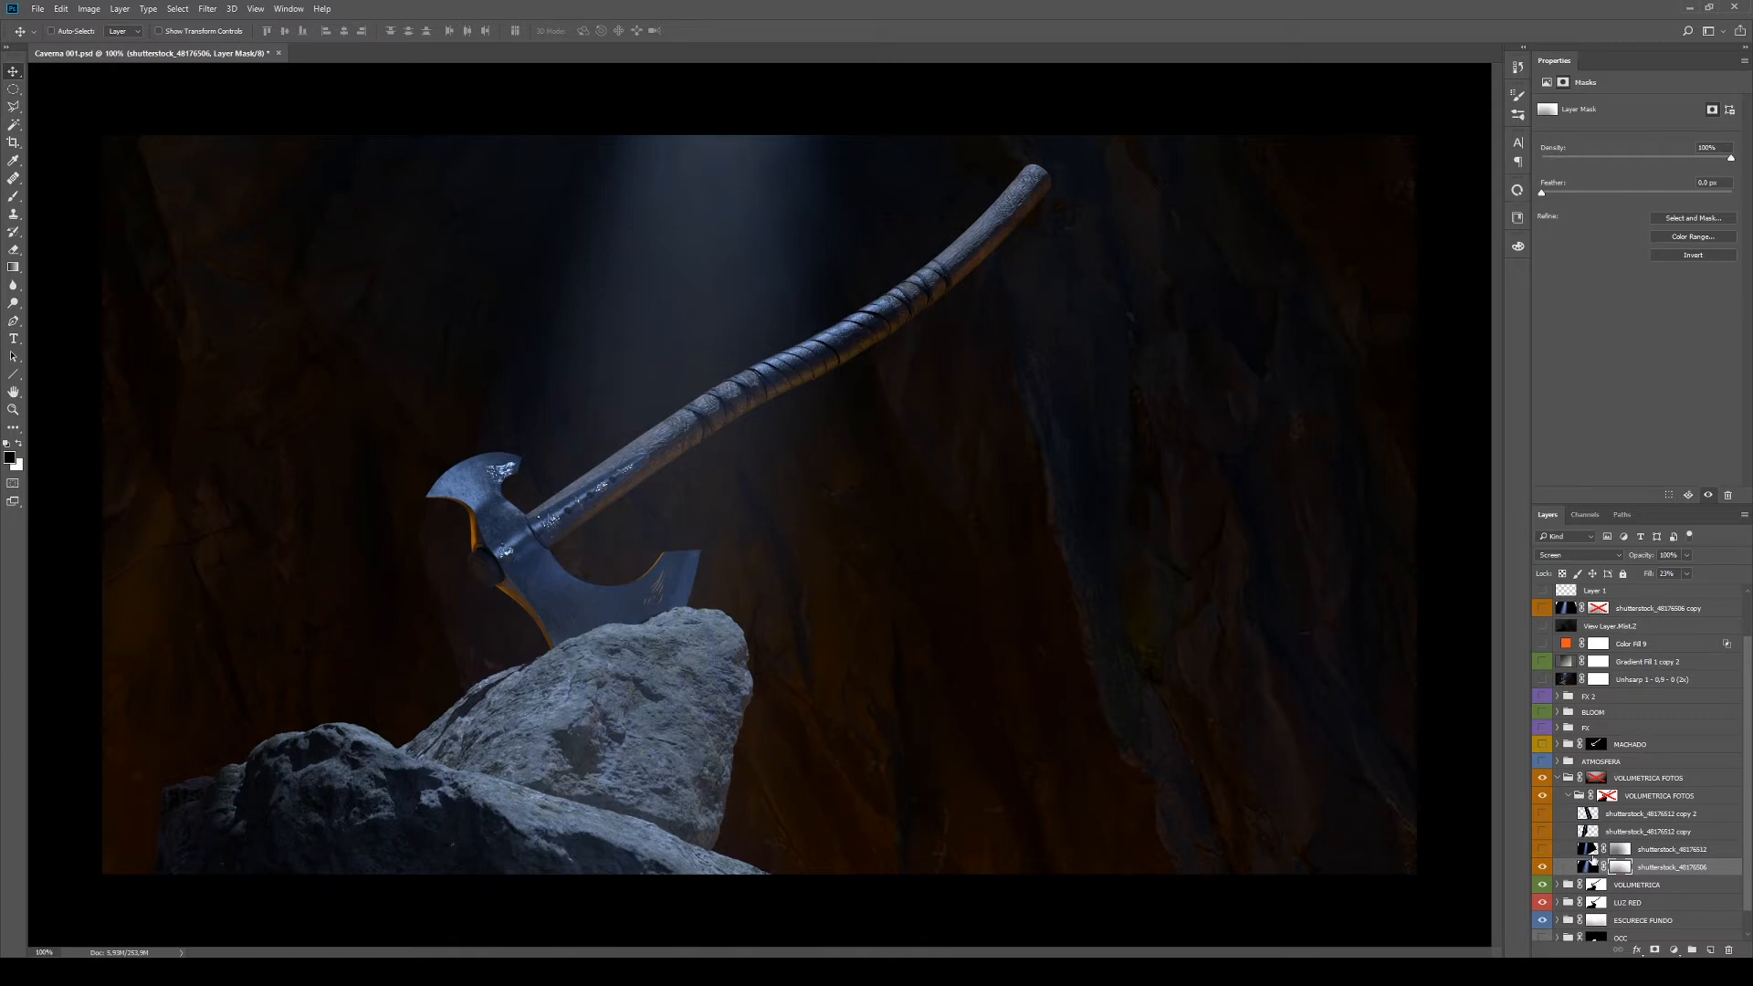
Show the shutterstock_48176512 layer and its two copies again
{"action": "left_click", "coordinate": [1542, 849]}
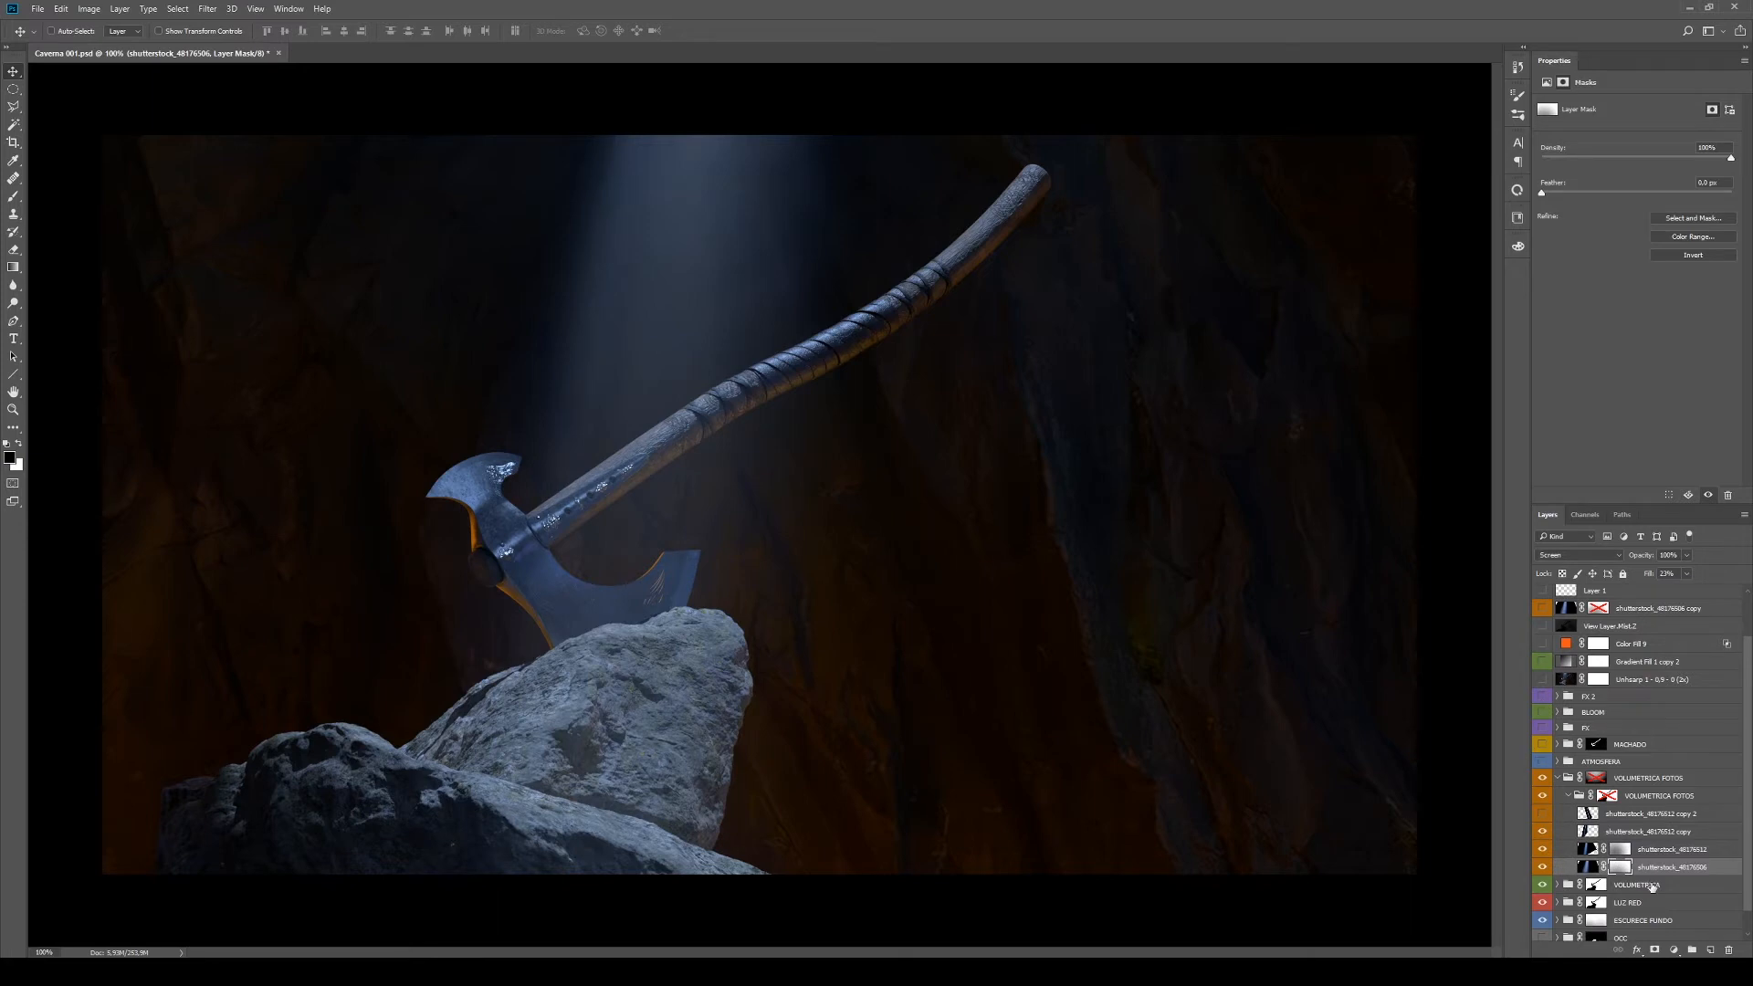
{"action": "left_click", "coordinate": [1630, 819]}
{"action": "left_click", "coordinate": [1542, 814]}
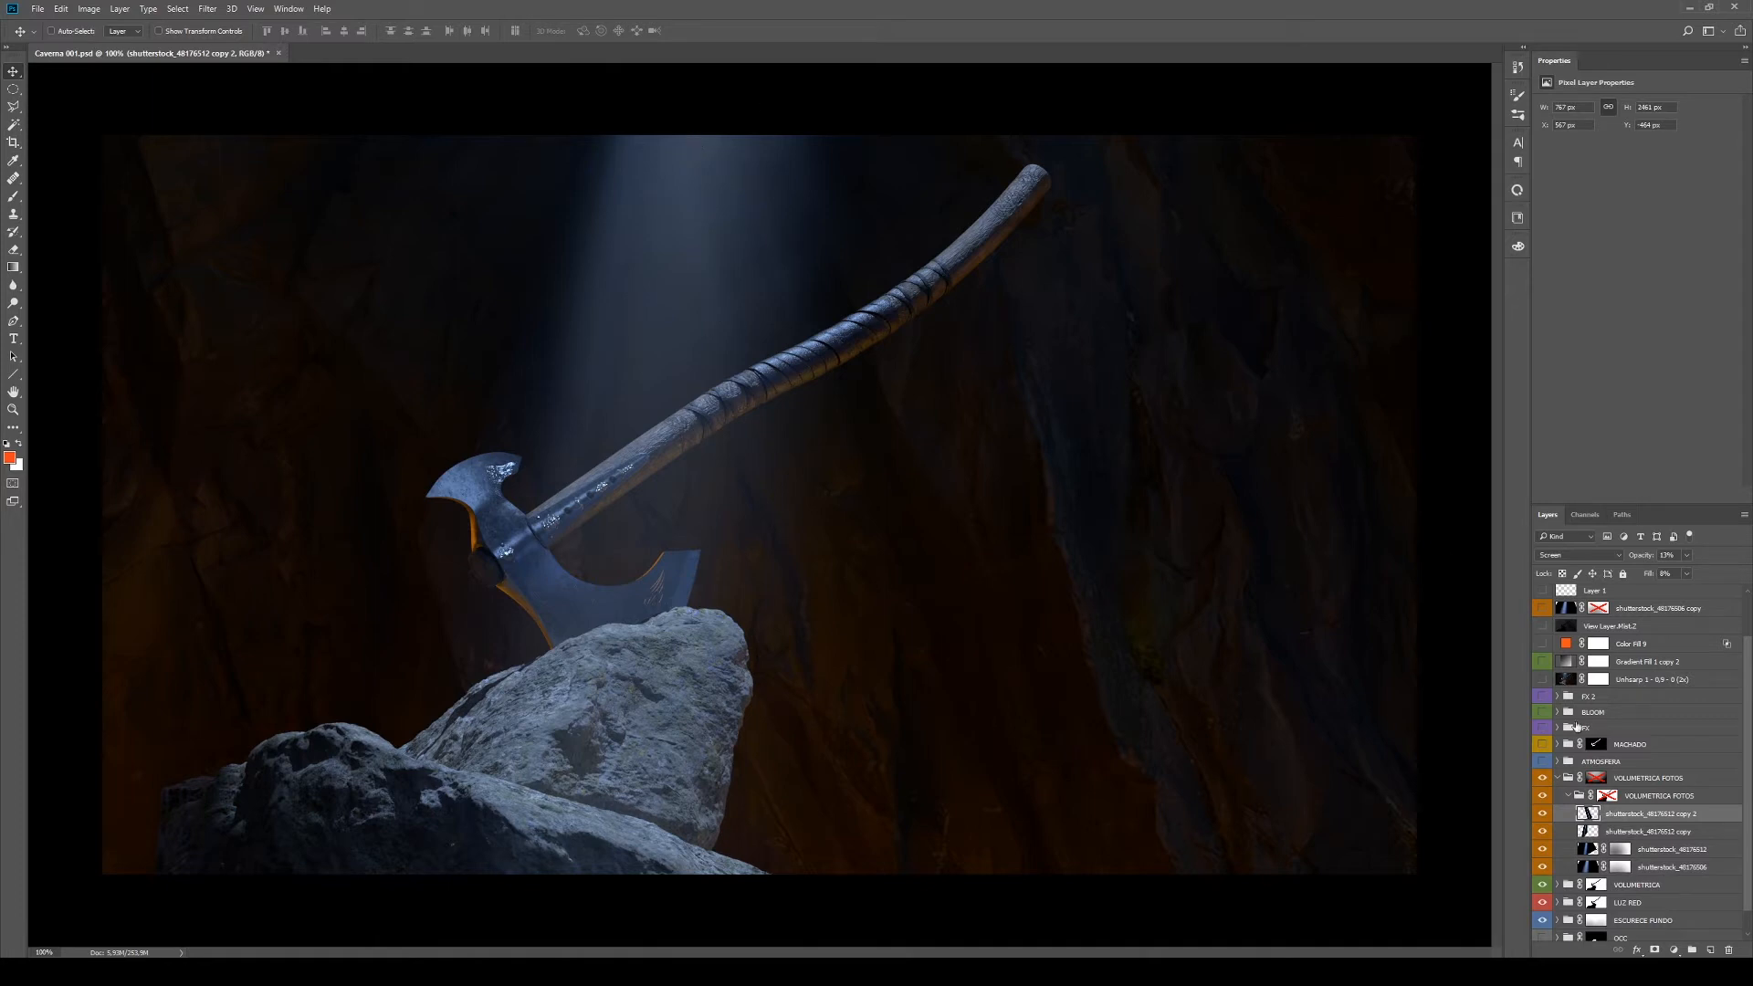
Re-enable both VOLUMETRICA FOTOS group masks and inspect the outer group's mask
{"action": "left_click", "coordinate": [1607, 798]}
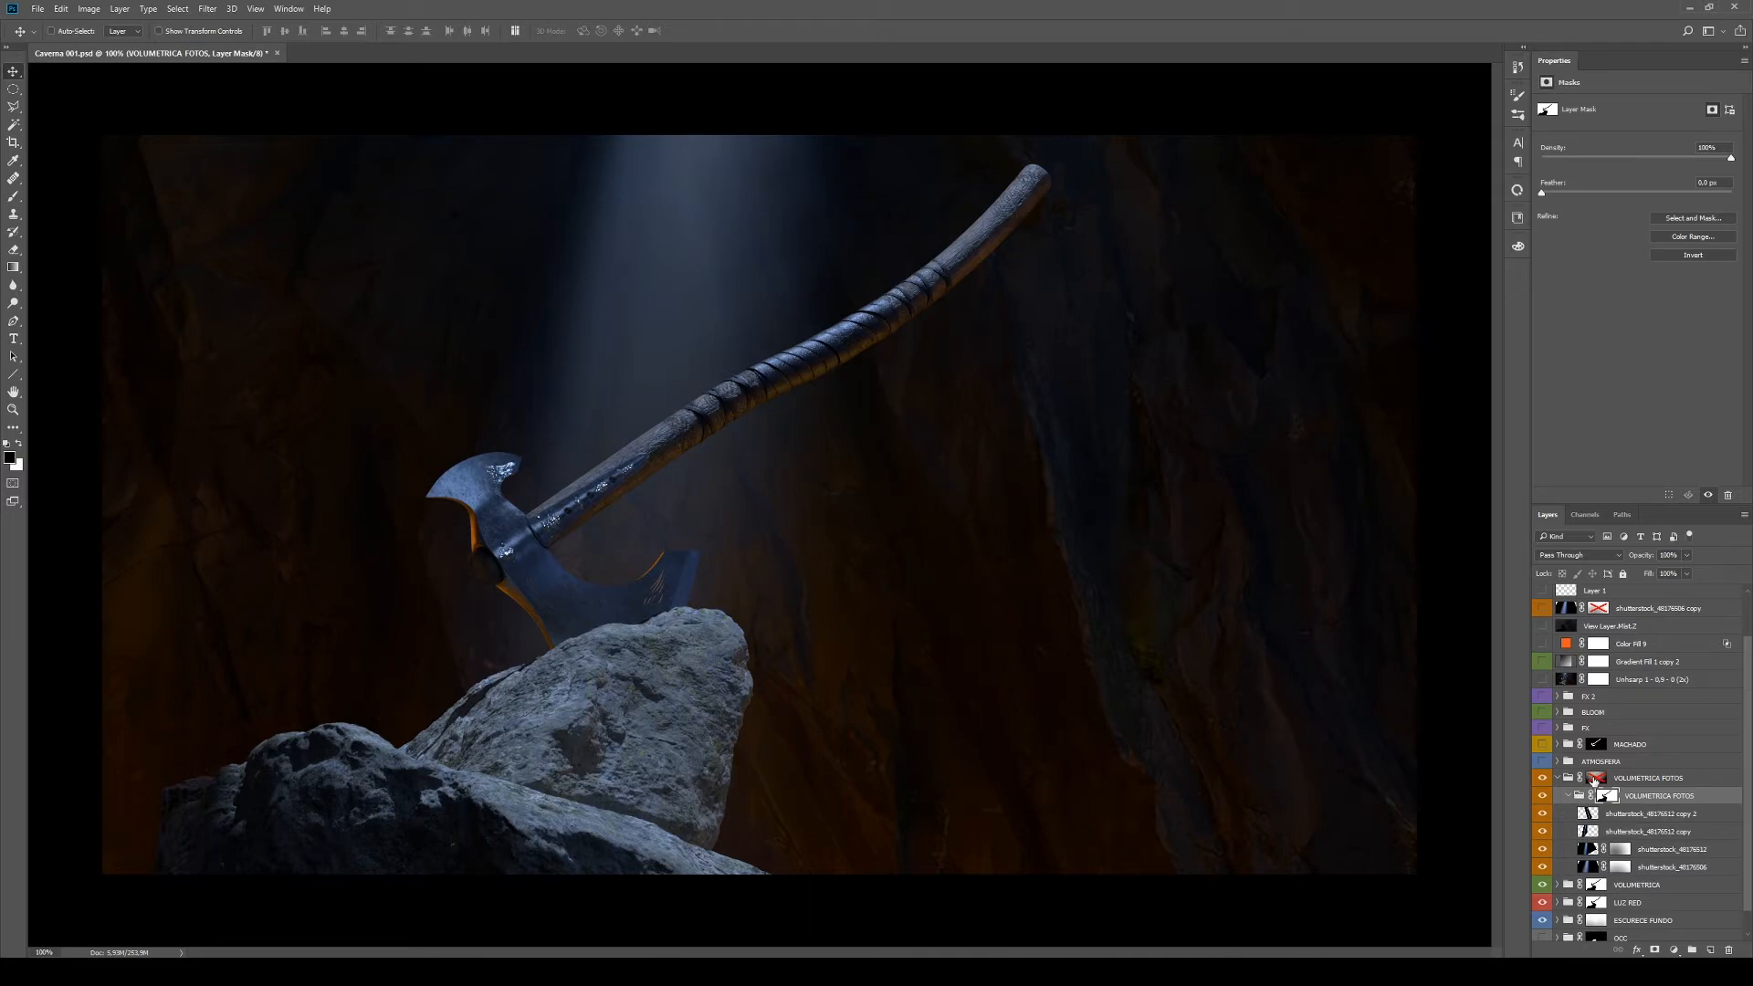
{"action": "left_click", "coordinate": [1594, 779], "text": "shift"}
{"action": "left_click", "coordinate": [1598, 781], "text": "alt"}
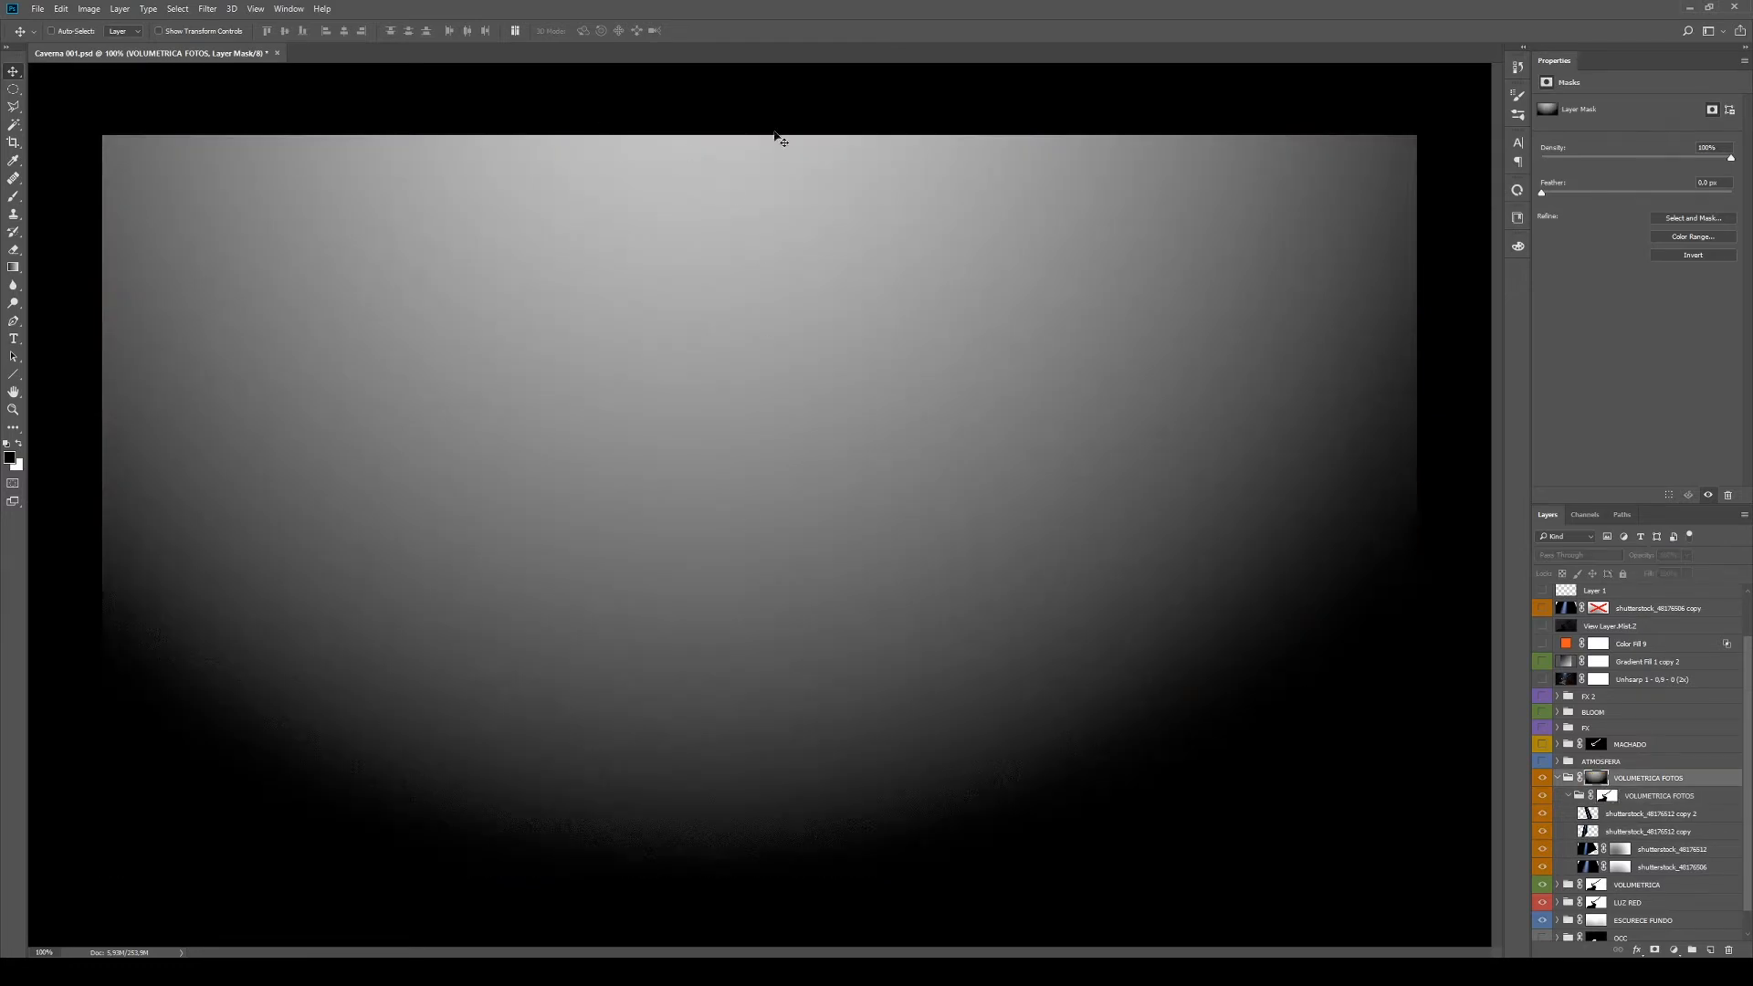
{"action": "left_click", "coordinate": [1605, 777], "text": "alt"}
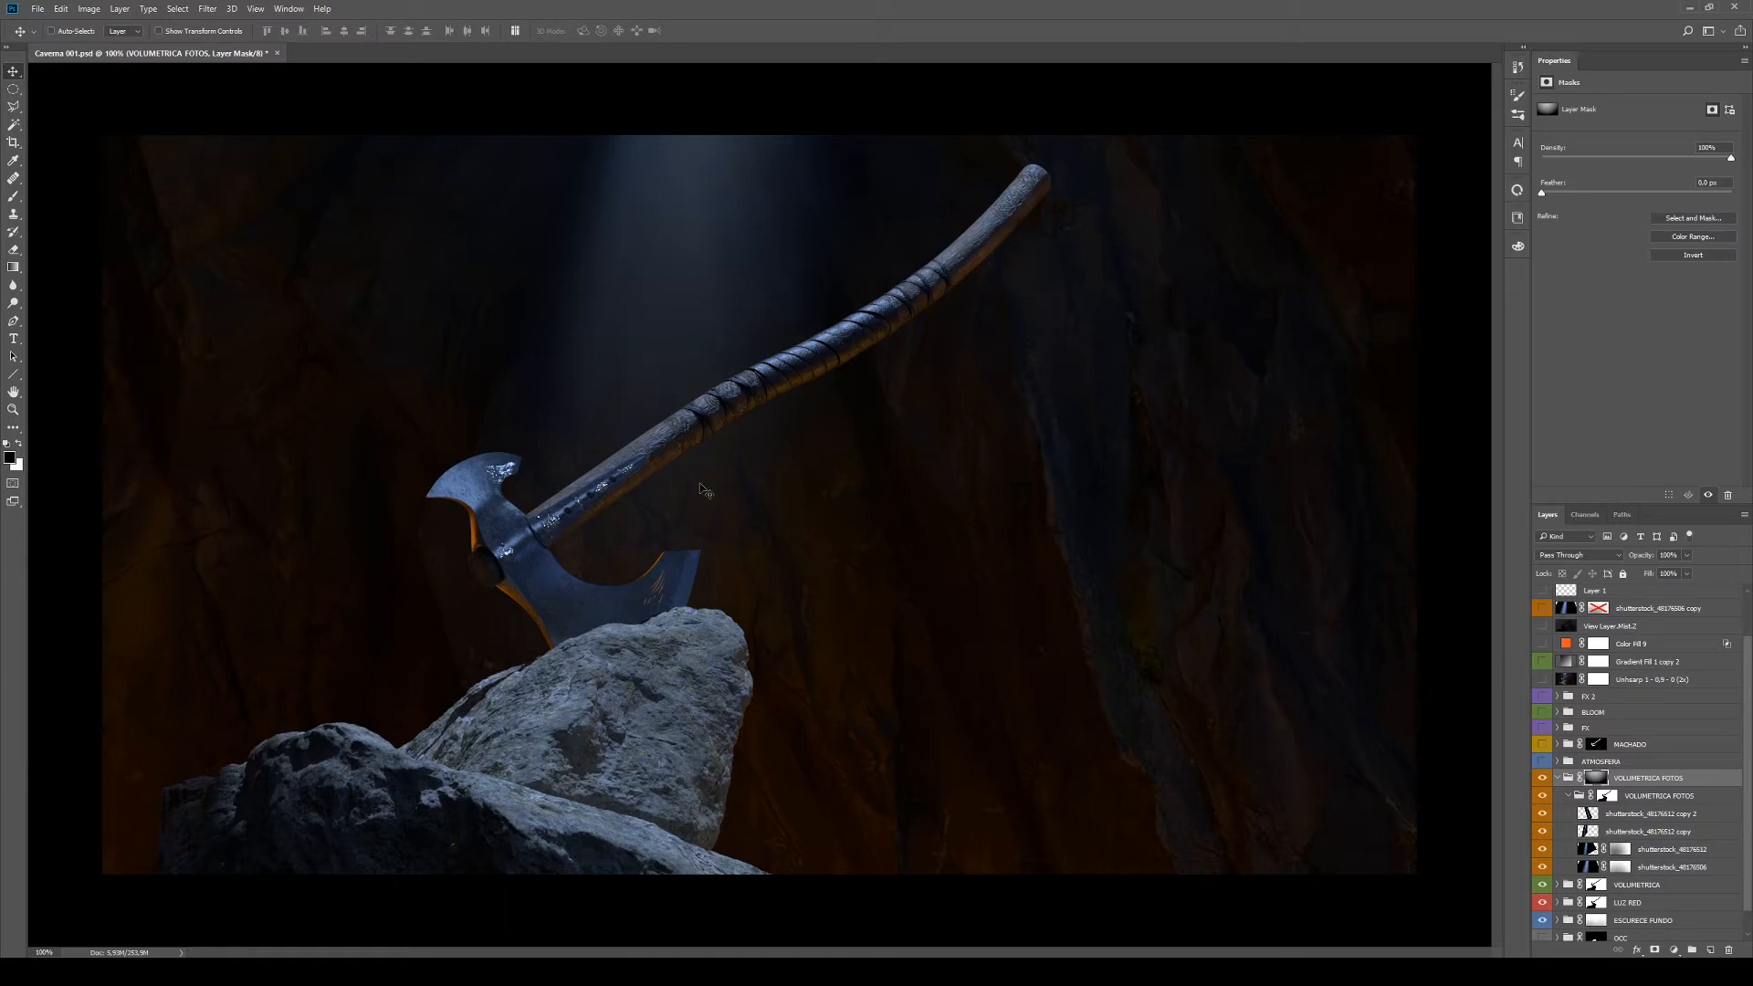
Collapse the VOLUMETRICA FOTOS group, and show and expand the ATMOSFERA group
{"action": "left_click", "coordinate": [1557, 777]}
{"action": "left_click", "coordinate": [1543, 815]}
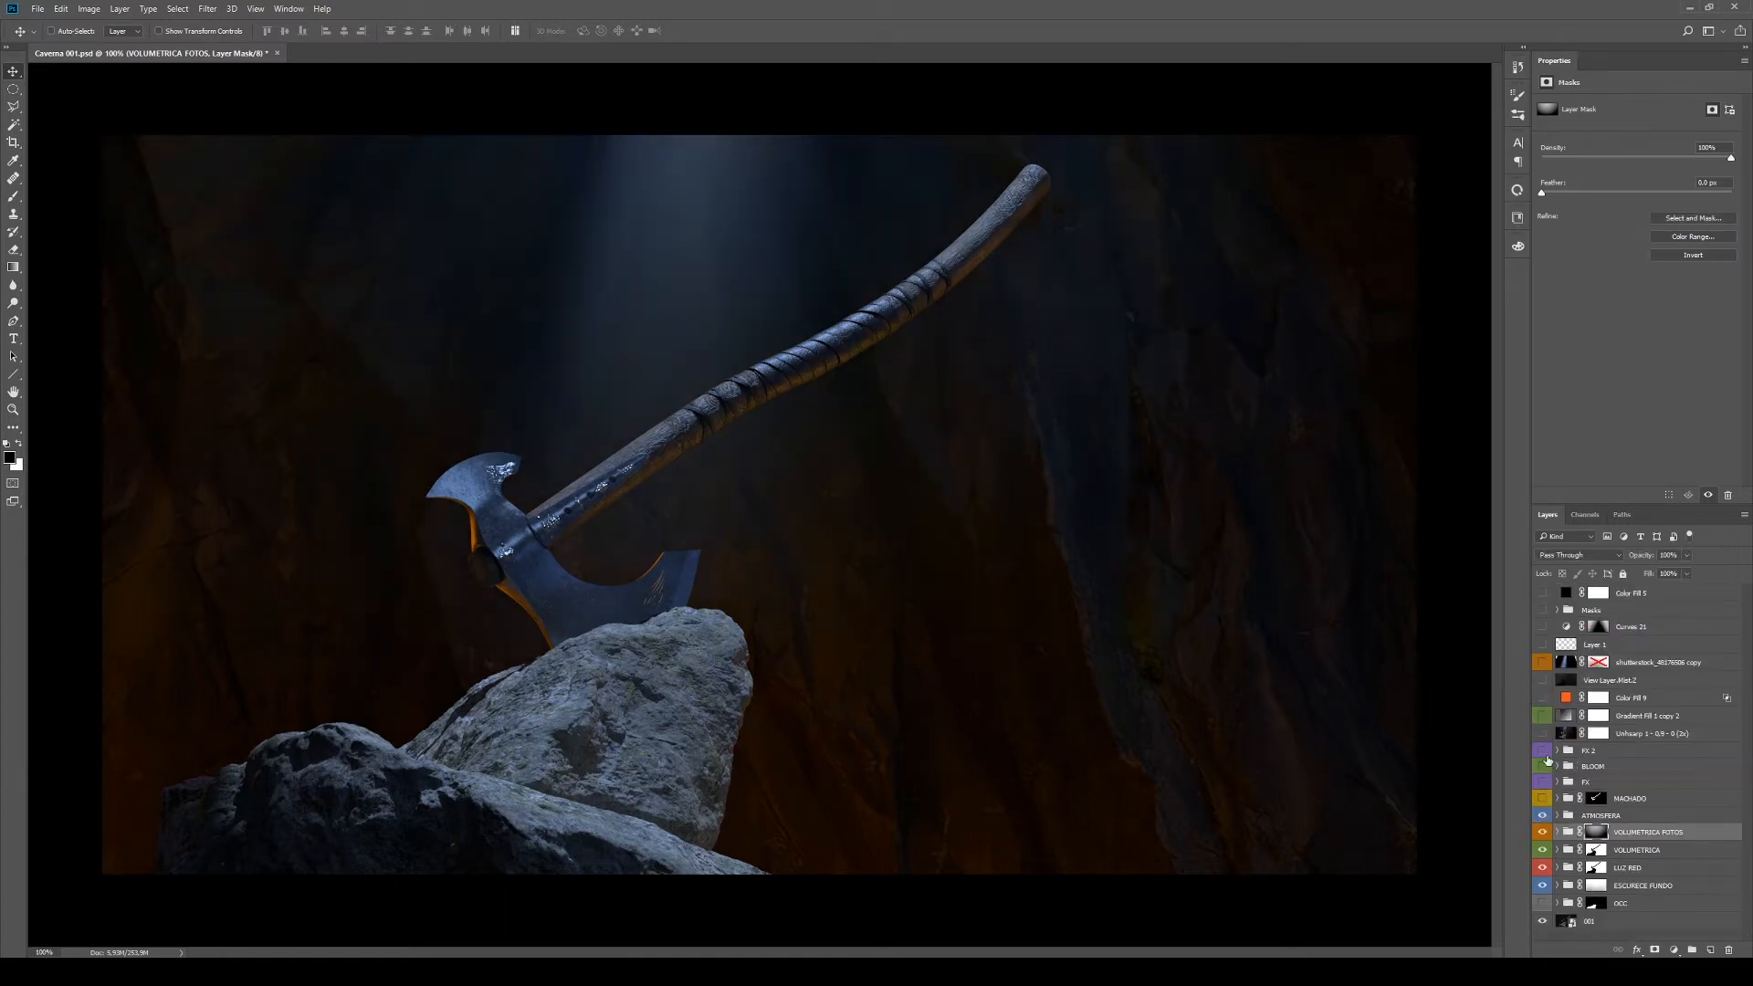
{"action": "left_click", "coordinate": [1558, 815]}
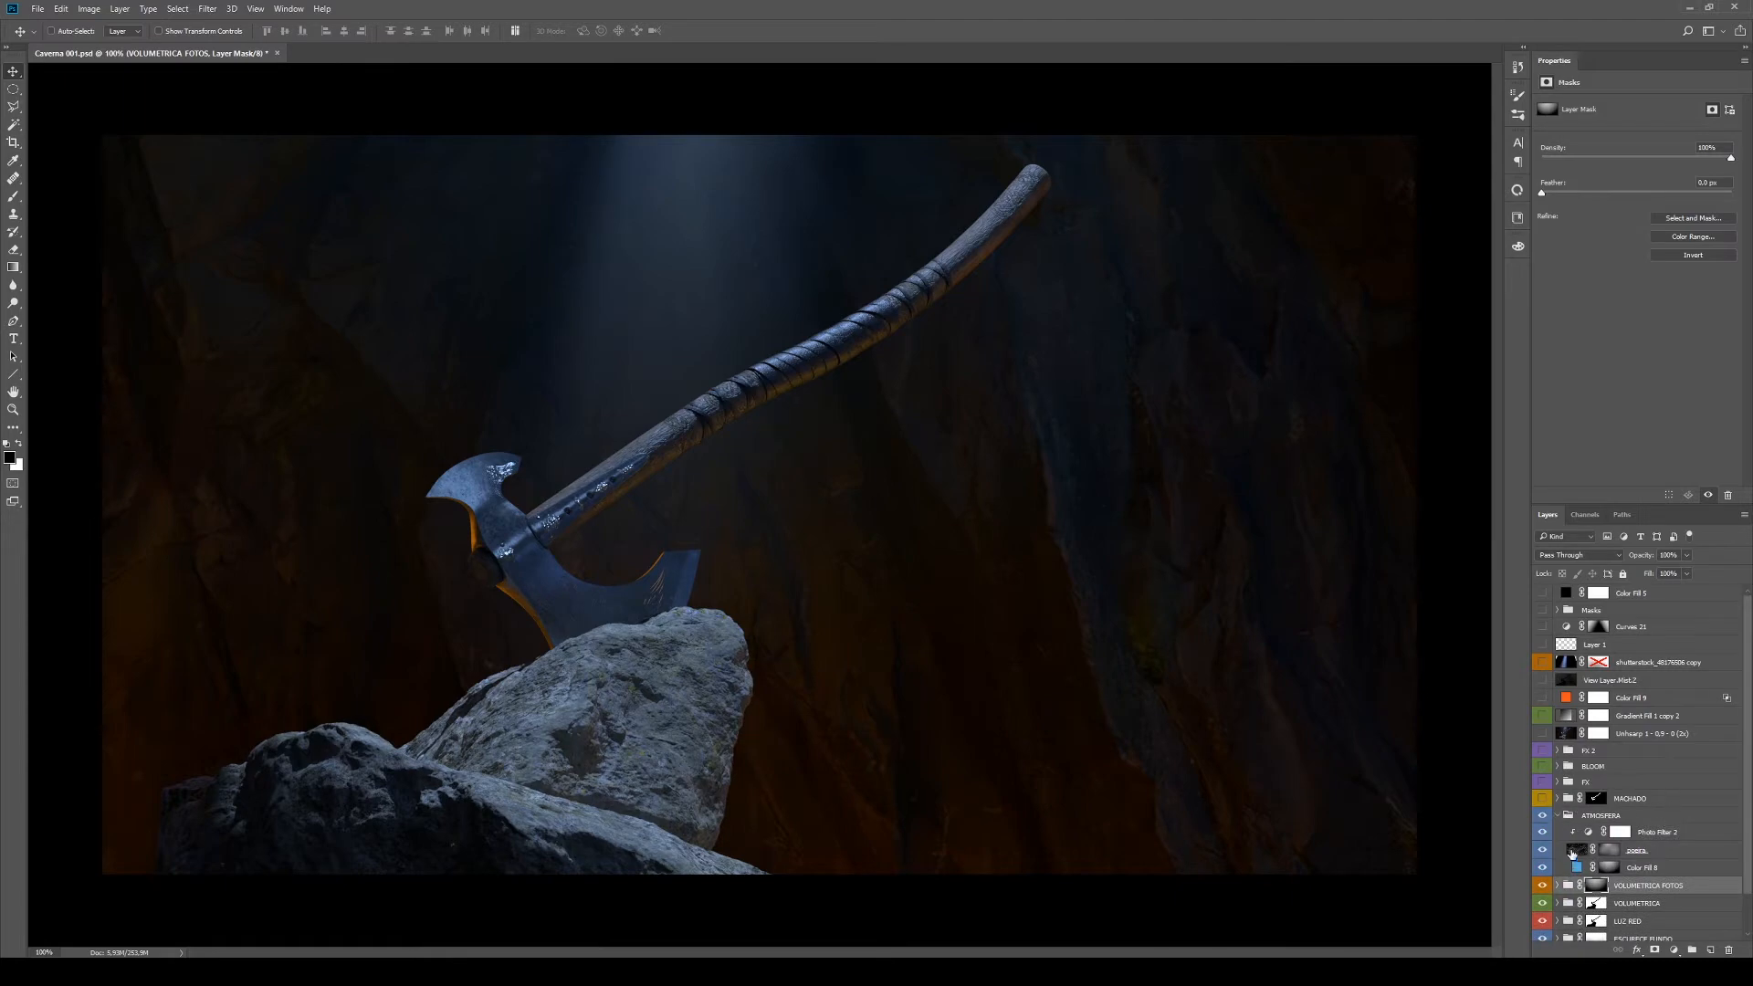
Duplicate the poeira dust layer above Layer 1, with its mask disabled, blend mode Normal, and opacity and fill at 100%
{"action": "left_click_drag", "start_coordinate": [1654, 857], "coordinate": [1631, 637]}
{"action": "left_click", "coordinate": [1599, 644], "text": "shift"}
{"action": "left_click", "coordinate": [1591, 555]}
{"action": "left_click", "coordinate": [1573, 567]}
{"action": "left_click_drag", "start_coordinate": [1639, 554], "coordinate": [1749, 554]}
{"action": "left_click_drag", "start_coordinate": [1650, 574], "coordinate": [1752, 540]}
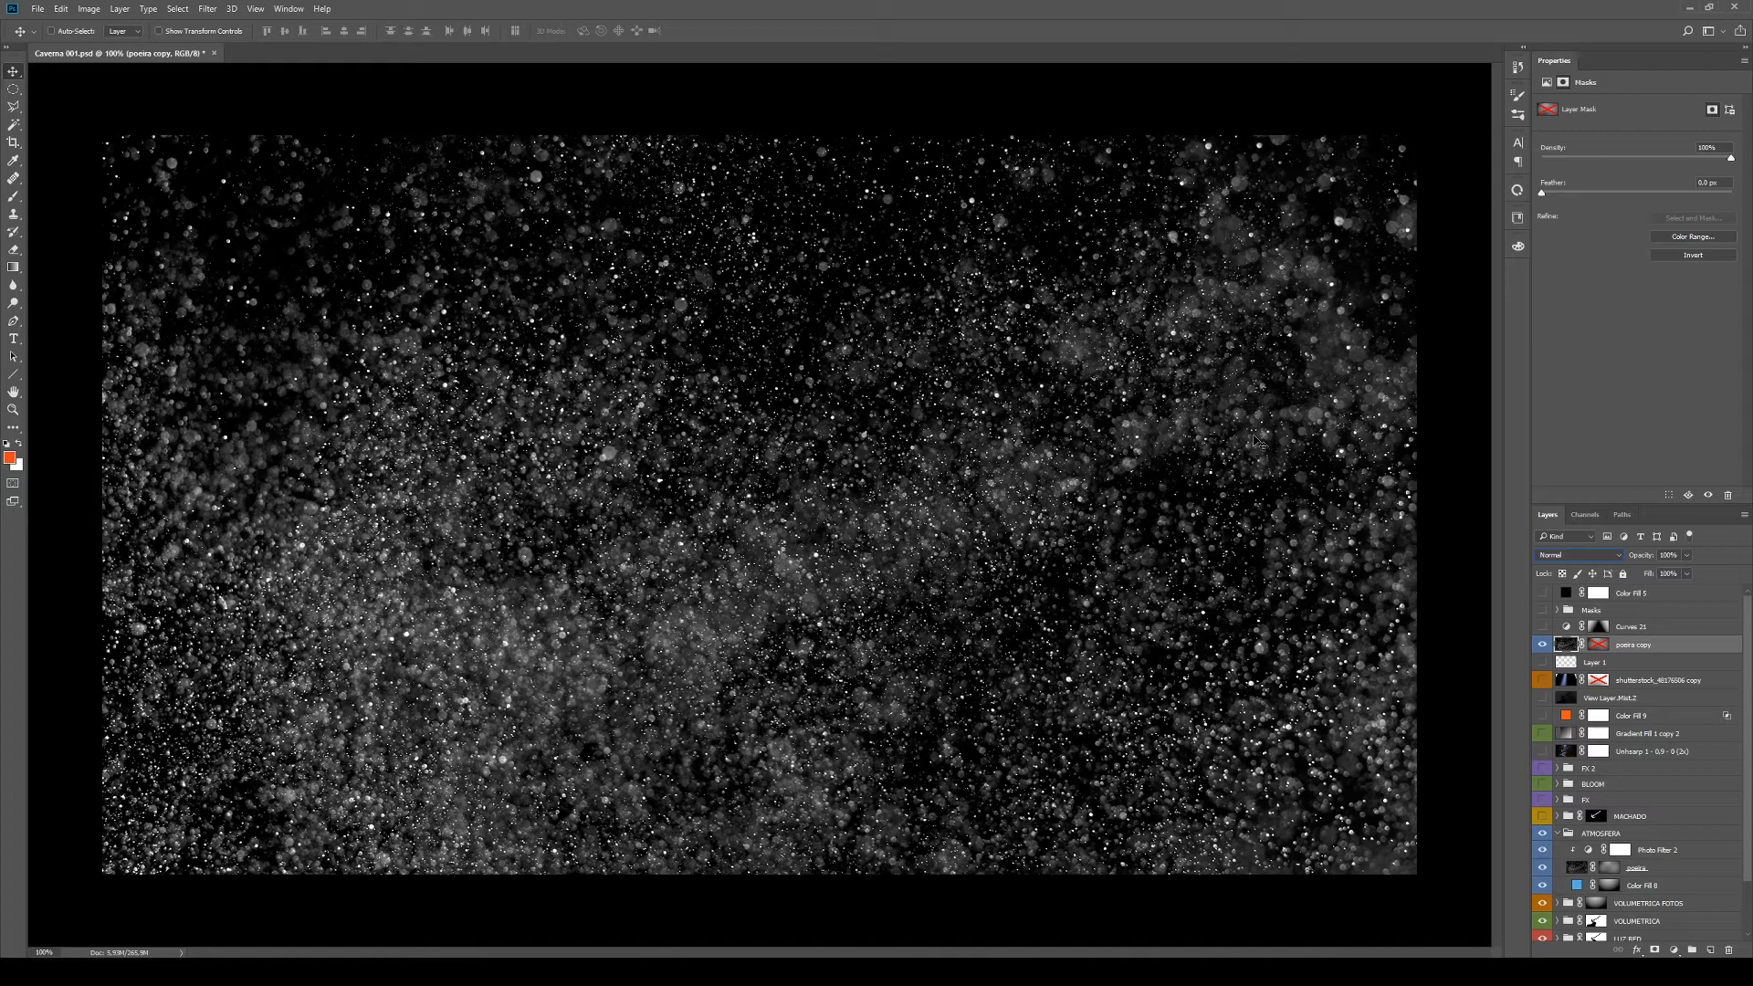
Hide the poeira copy and examine the original poeira layer and its Photo Filter 2 adjustment around the axe handle
{"action": "left_click", "coordinate": [1541, 645]}
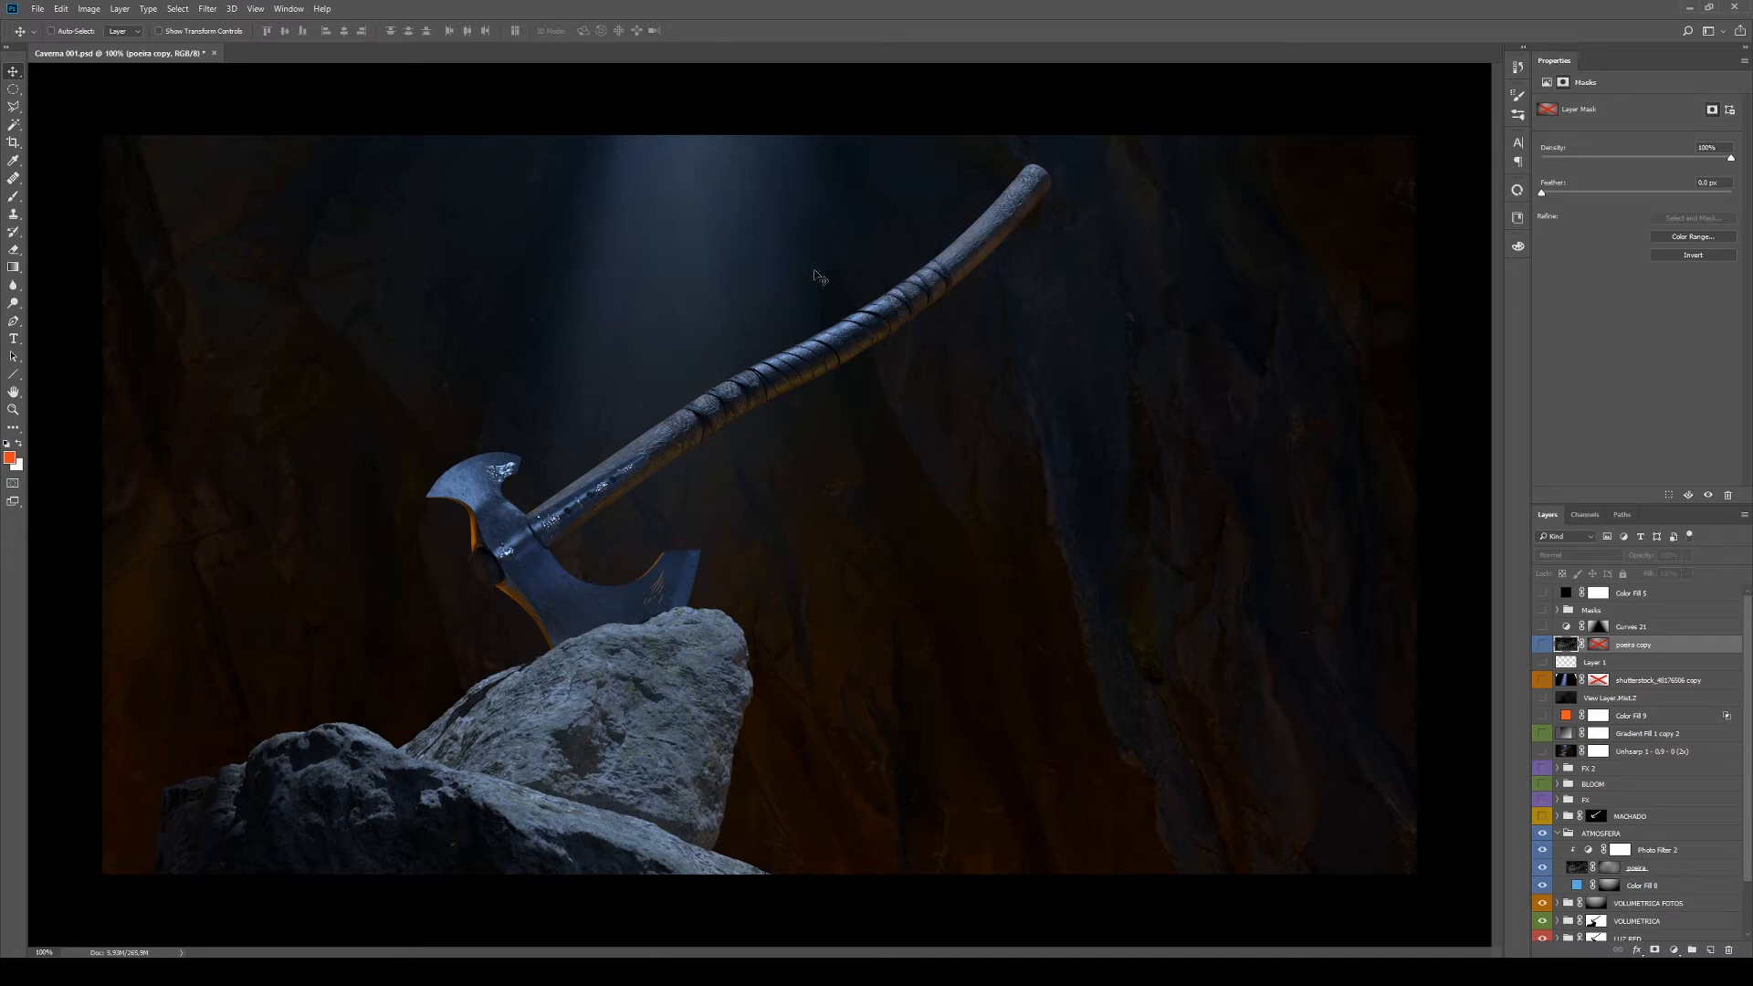
{"action": "left_click", "coordinate": [1598, 869]}
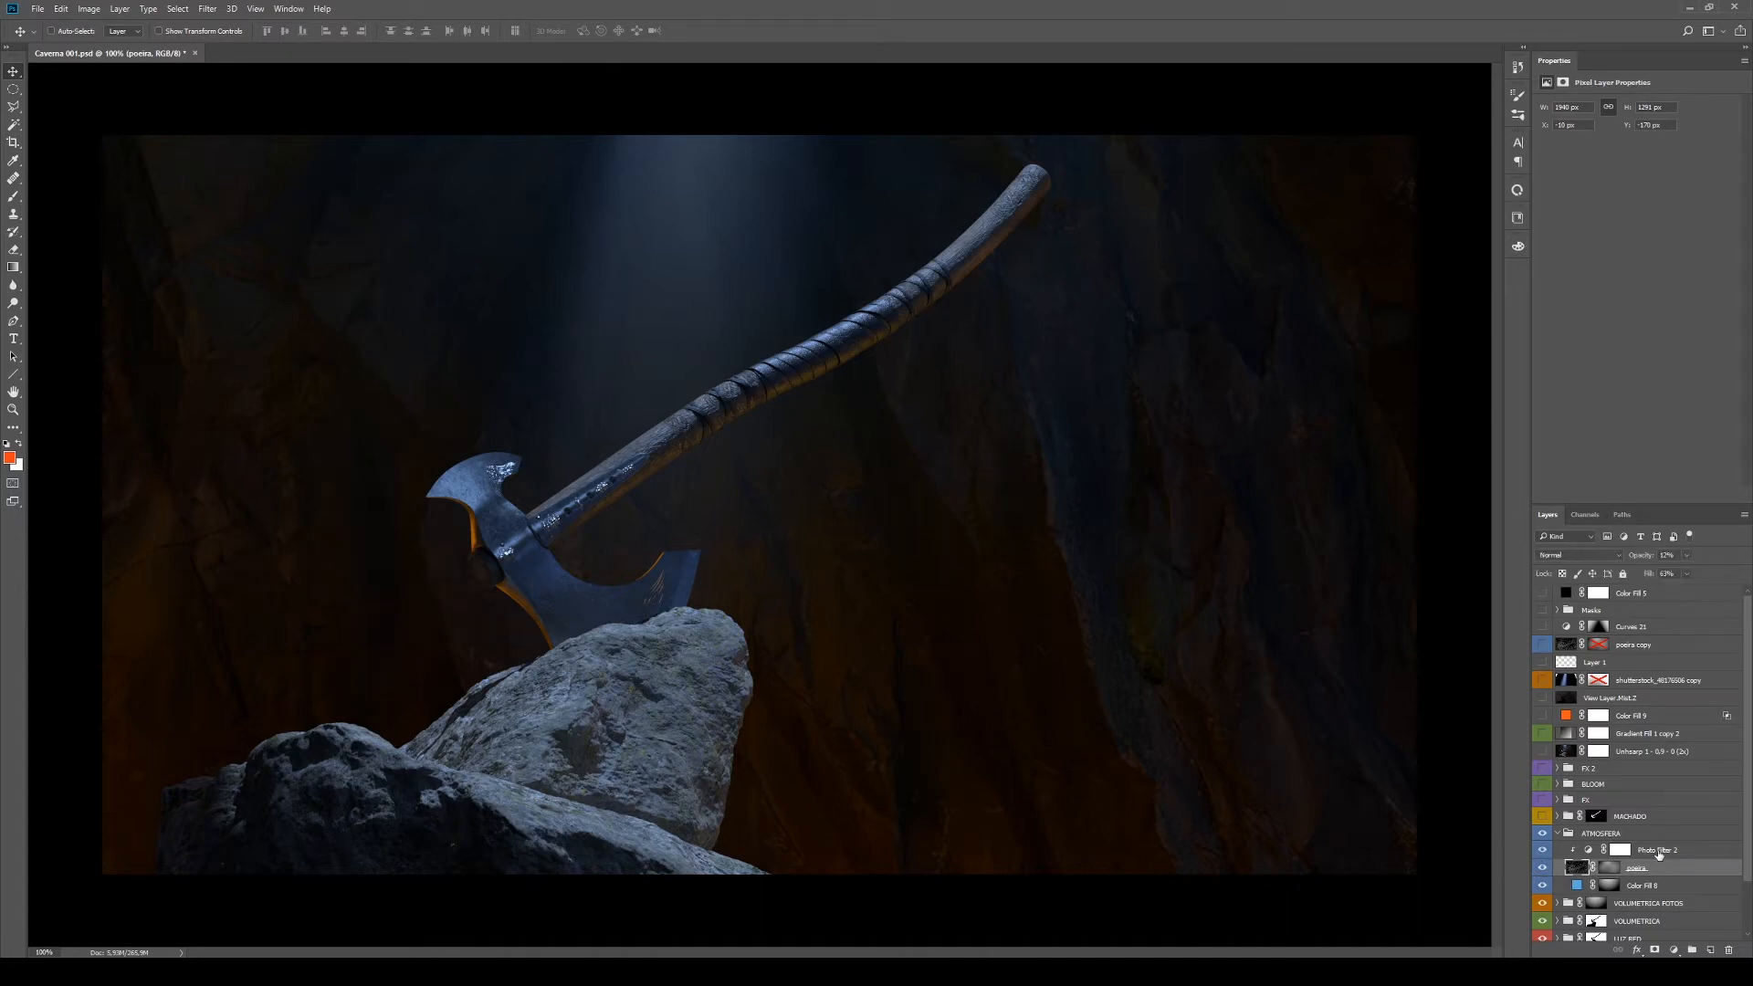
{"action": "left_click", "coordinate": [1658, 851]}
{"action": "key", "text": "z"}
{"action": "left_click_drag", "start_coordinate": [640, 385], "coordinate": [980, 487]}
{"action": "key", "text": "ctrl+1"}
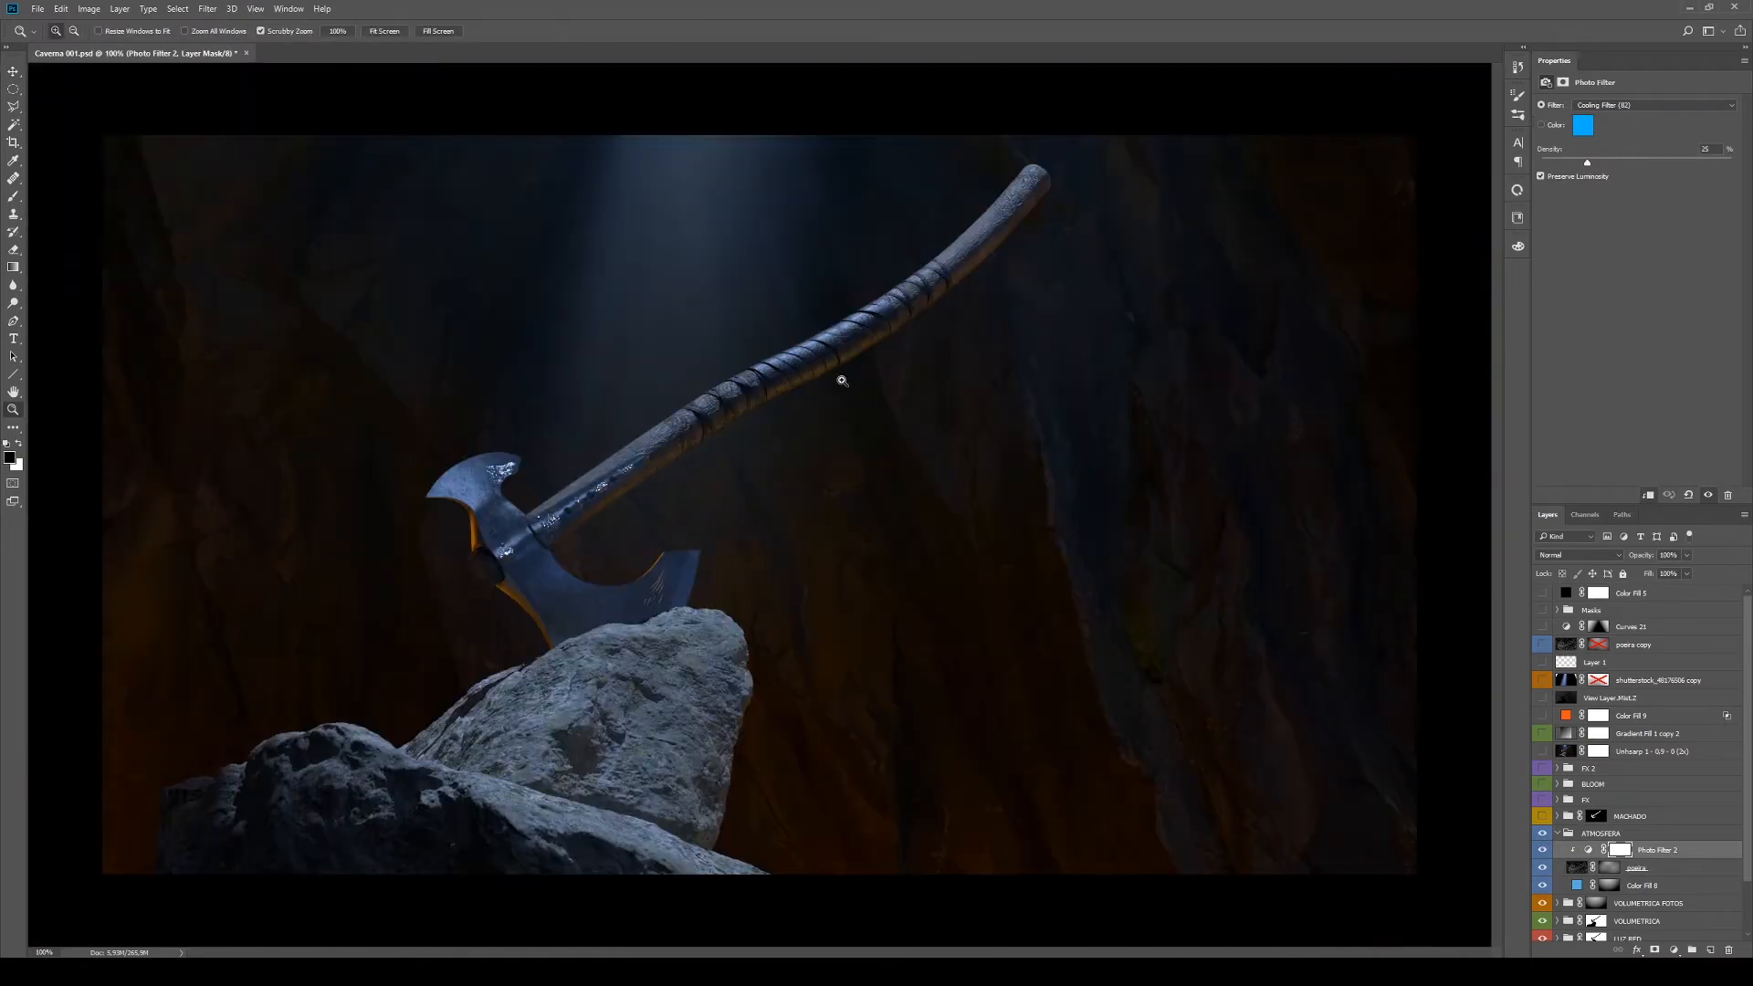
Inspect the Color Fill 8 mask in ATMOSFERA and compare the image with and without that fill
{"action": "left_click", "coordinate": [1552, 884]}
{"action": "left_click", "coordinate": [1609, 885], "text": "alt"}
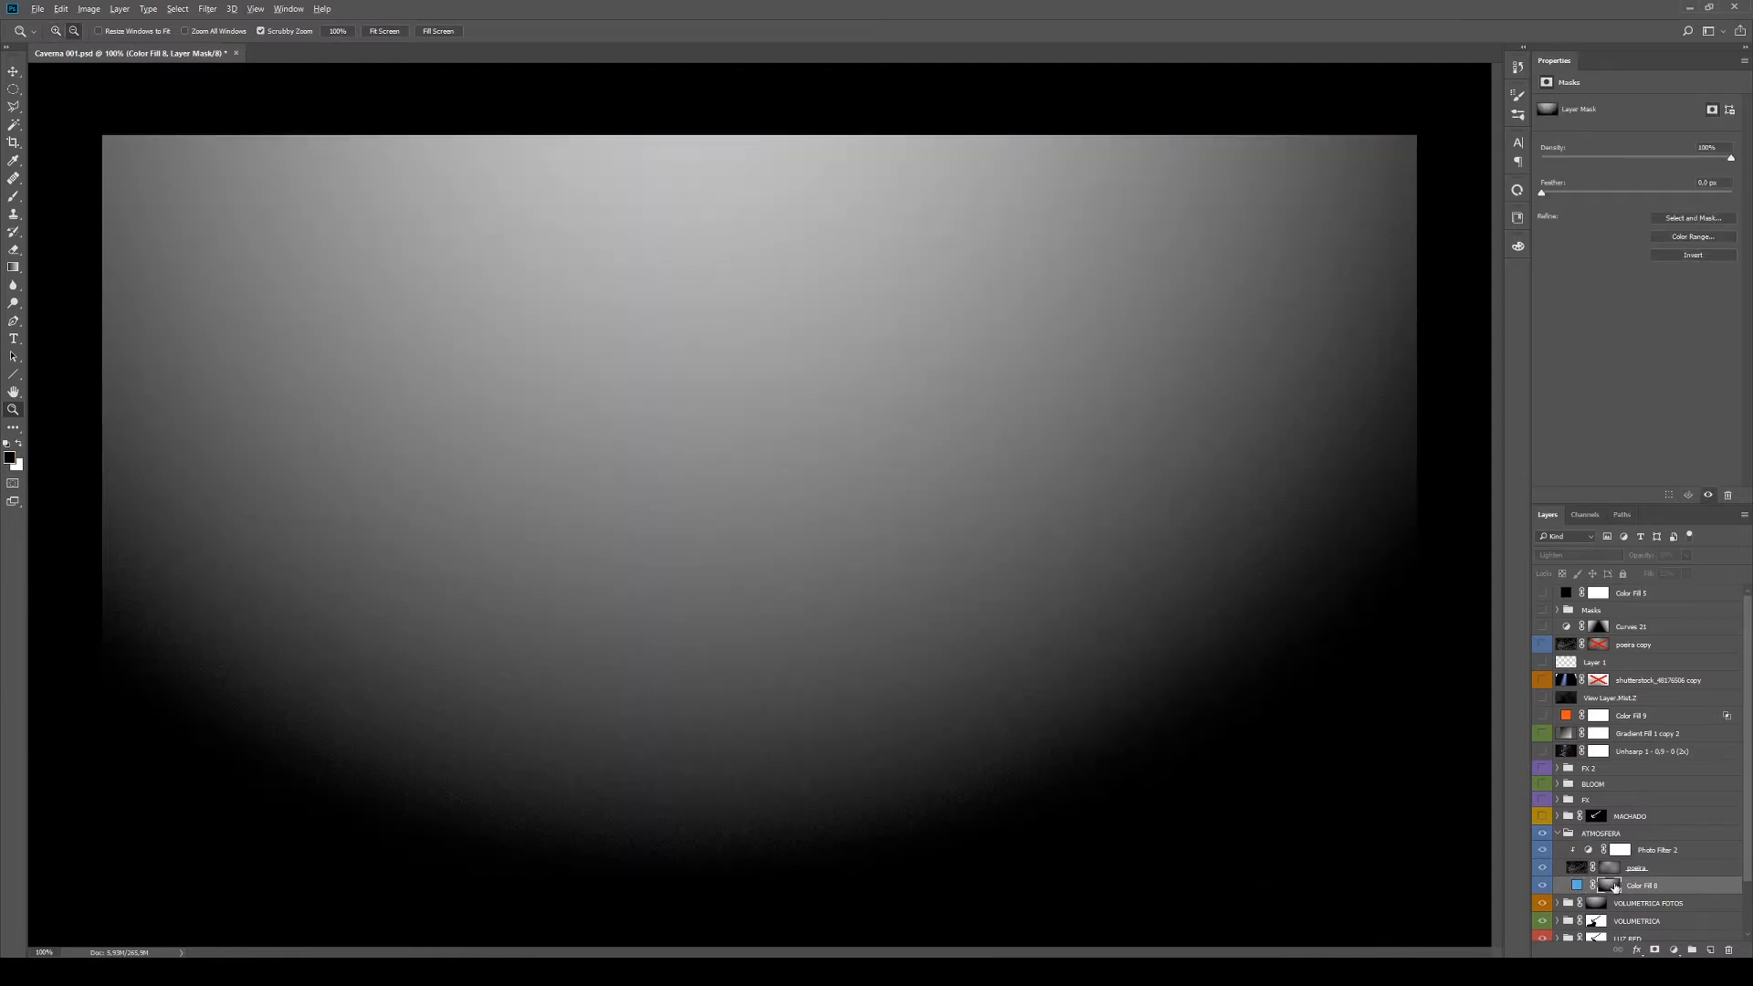
{"action": "left_click", "coordinate": [1614, 888], "text": "alt"}
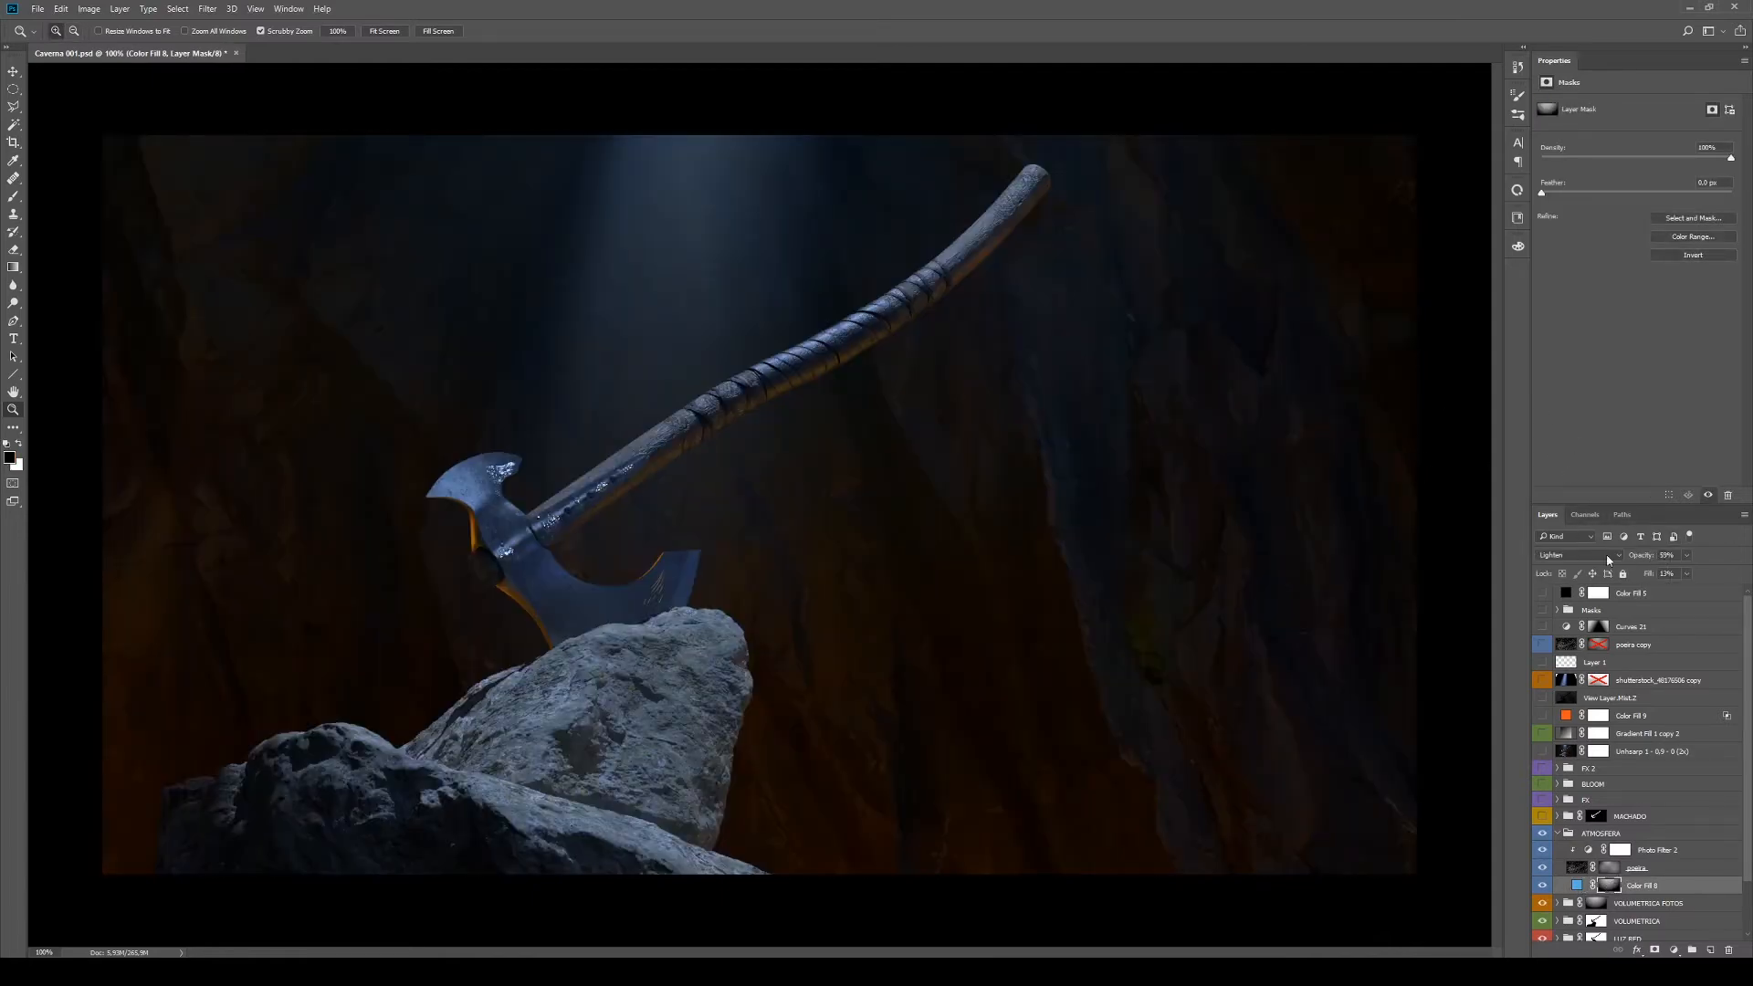
{"action": "left_click", "coordinate": [1542, 886]}
Collapse and select the ATMOSFERA group and compare the image with and without it
{"action": "left_click", "coordinate": [1563, 833]}
{"action": "left_click", "coordinate": [1607, 836]}
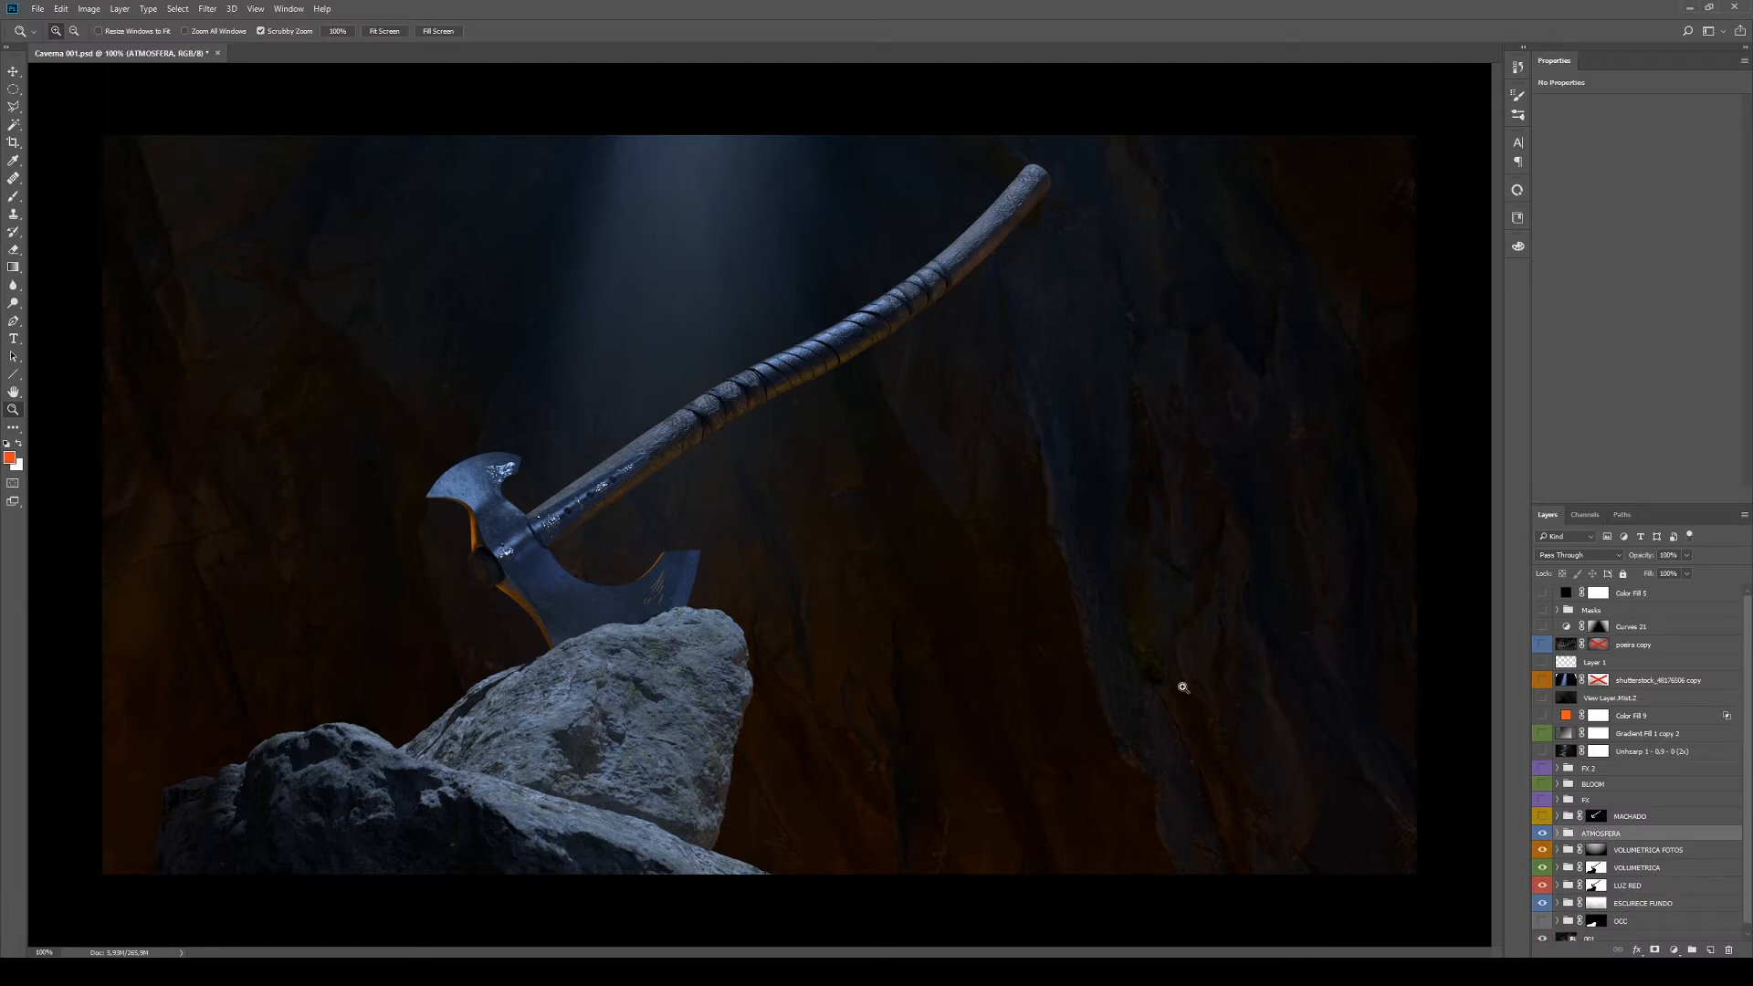
{"action": "left_click", "coordinate": [1542, 832]}
{"action": "left_click", "coordinate": [1542, 833]}
{"action": "left_click", "coordinate": [1542, 832]}
{"action": "left_click", "coordinate": [1542, 833]}
{"action": "left_click", "coordinate": [1557, 833]}
{"action": "left_click", "coordinate": [1557, 834]}
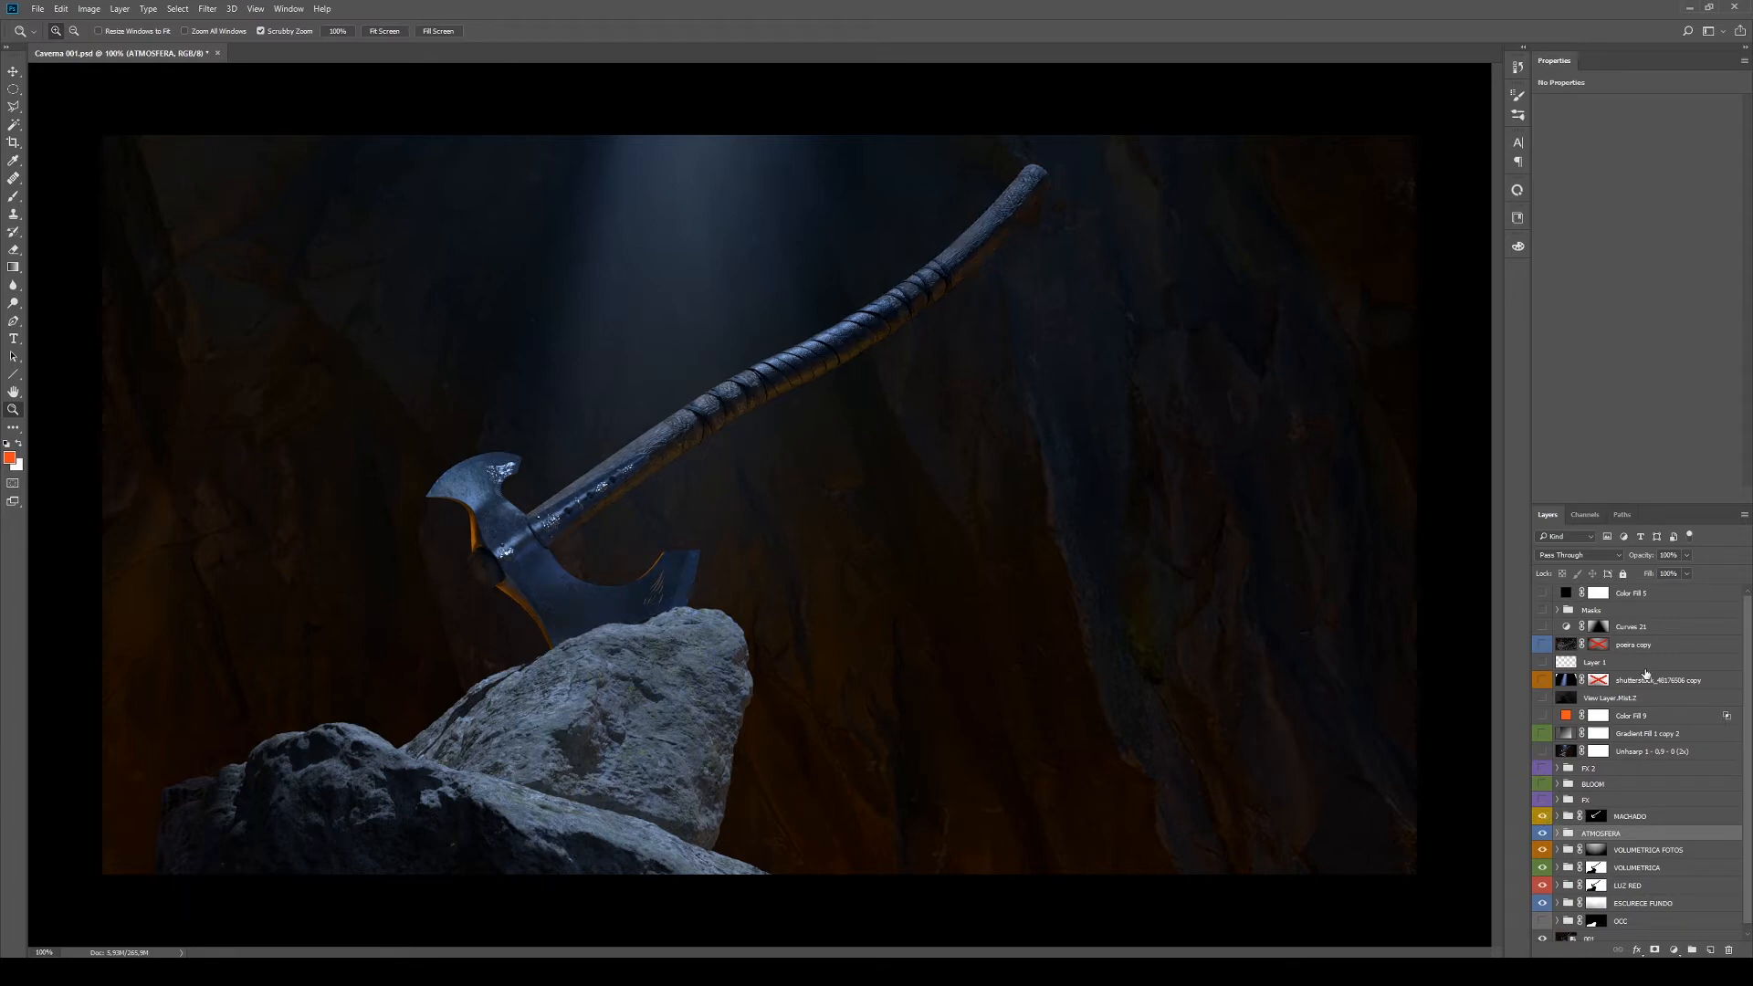
Show the MACHADO group, inspect its mask, and expand it to list its adjustment layers
{"action": "left_click", "coordinate": [1603, 818], "text": "alt"}
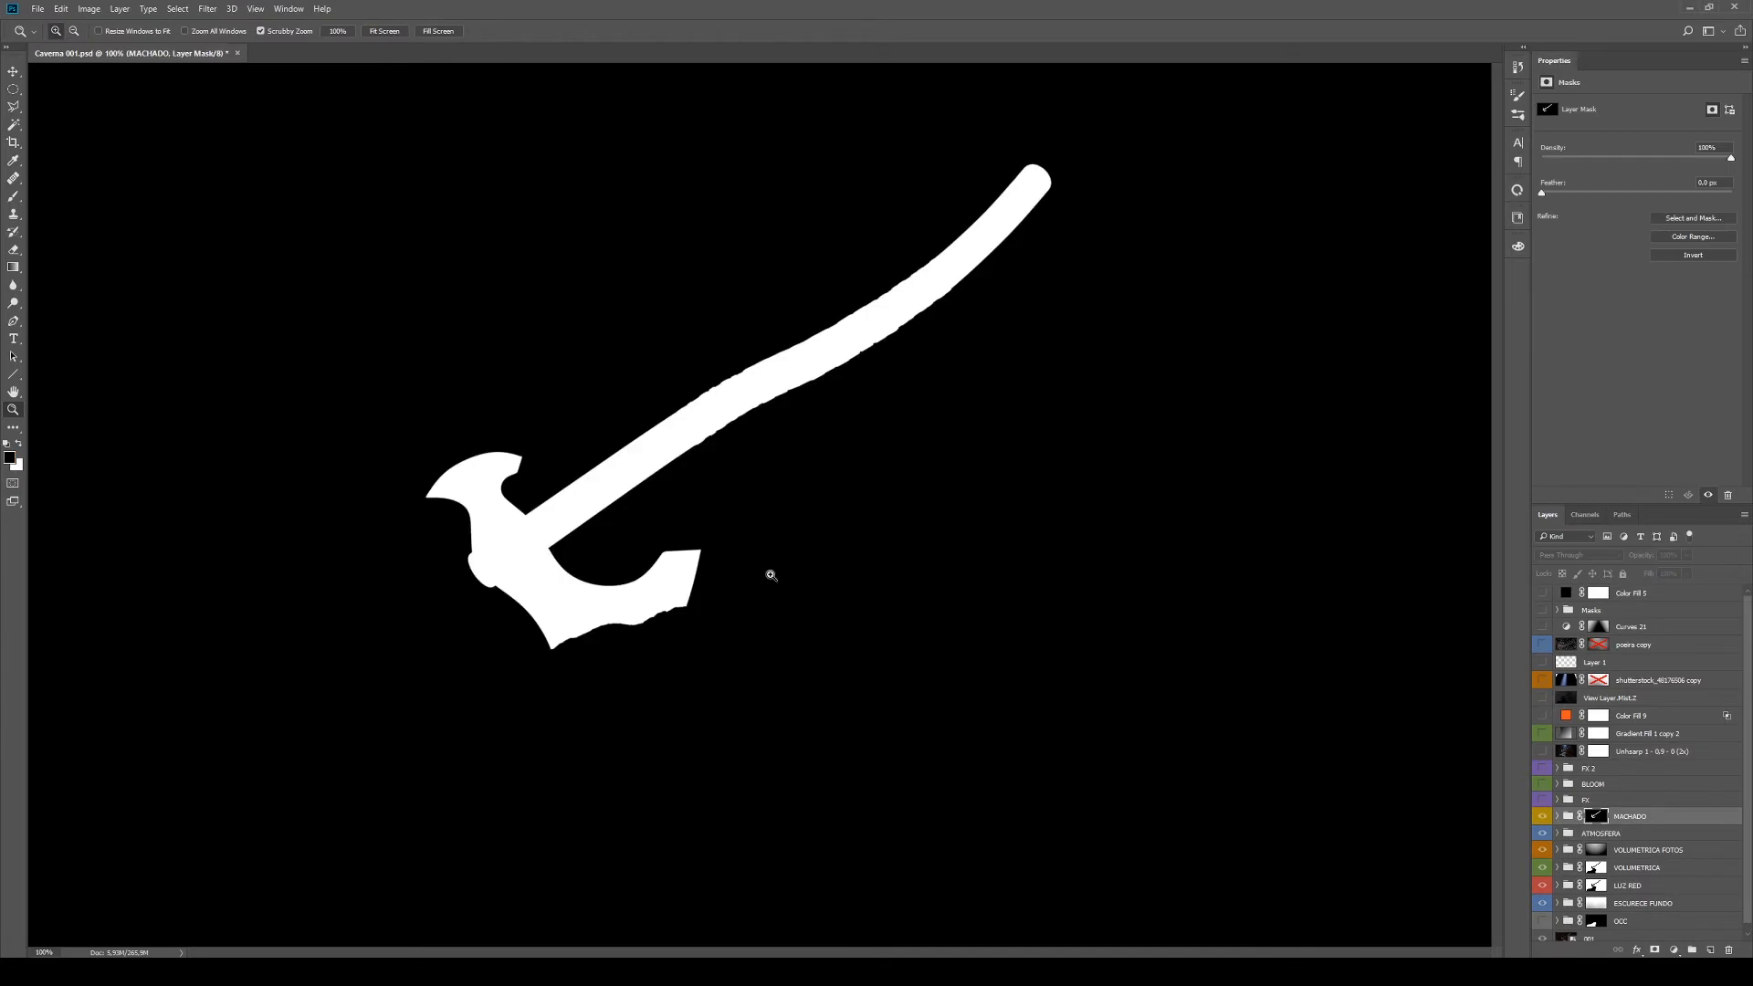
{"action": "left_click", "coordinate": [1598, 818], "text": "alt"}
{"action": "left_click", "coordinate": [1558, 816]}
{"action": "scroll", "coordinate": [1552, 776], "scroll_direction": "down", "scroll_amount": 3}
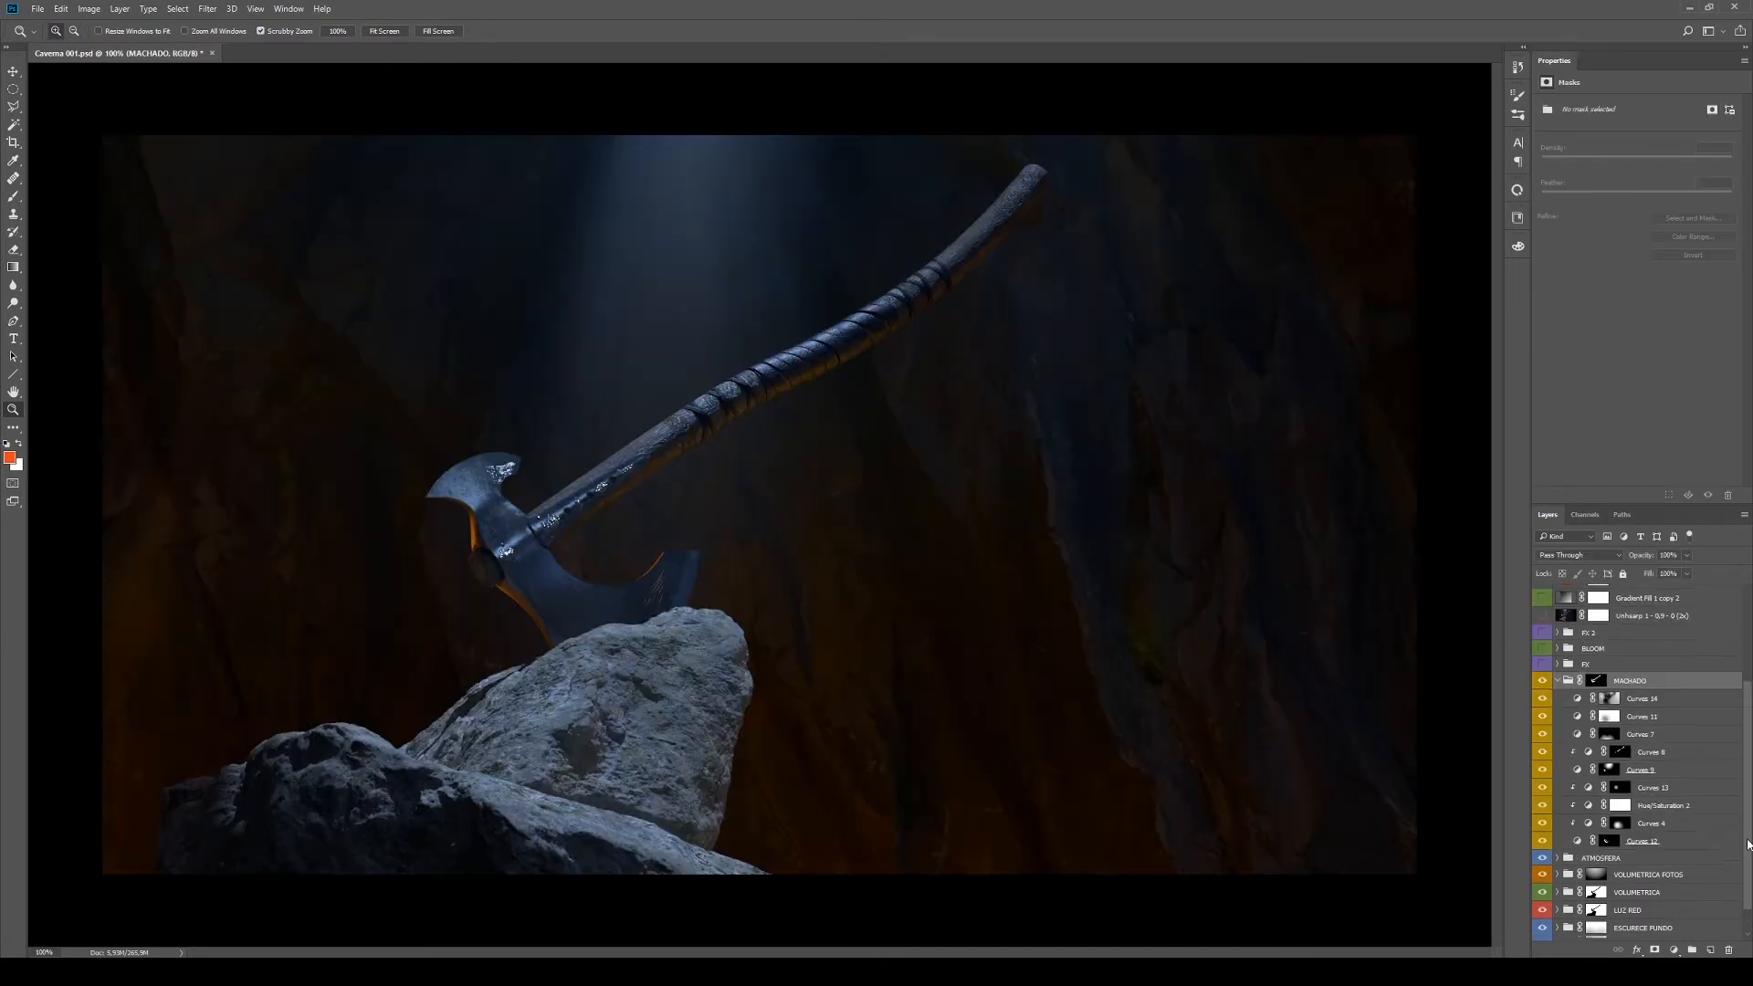
Hide all MACHADO adjustments above Curves 12 and inspect the Curves 12 mask
{"action": "left_click_drag", "start_coordinate": [1542, 685], "coordinate": [1542, 793]}
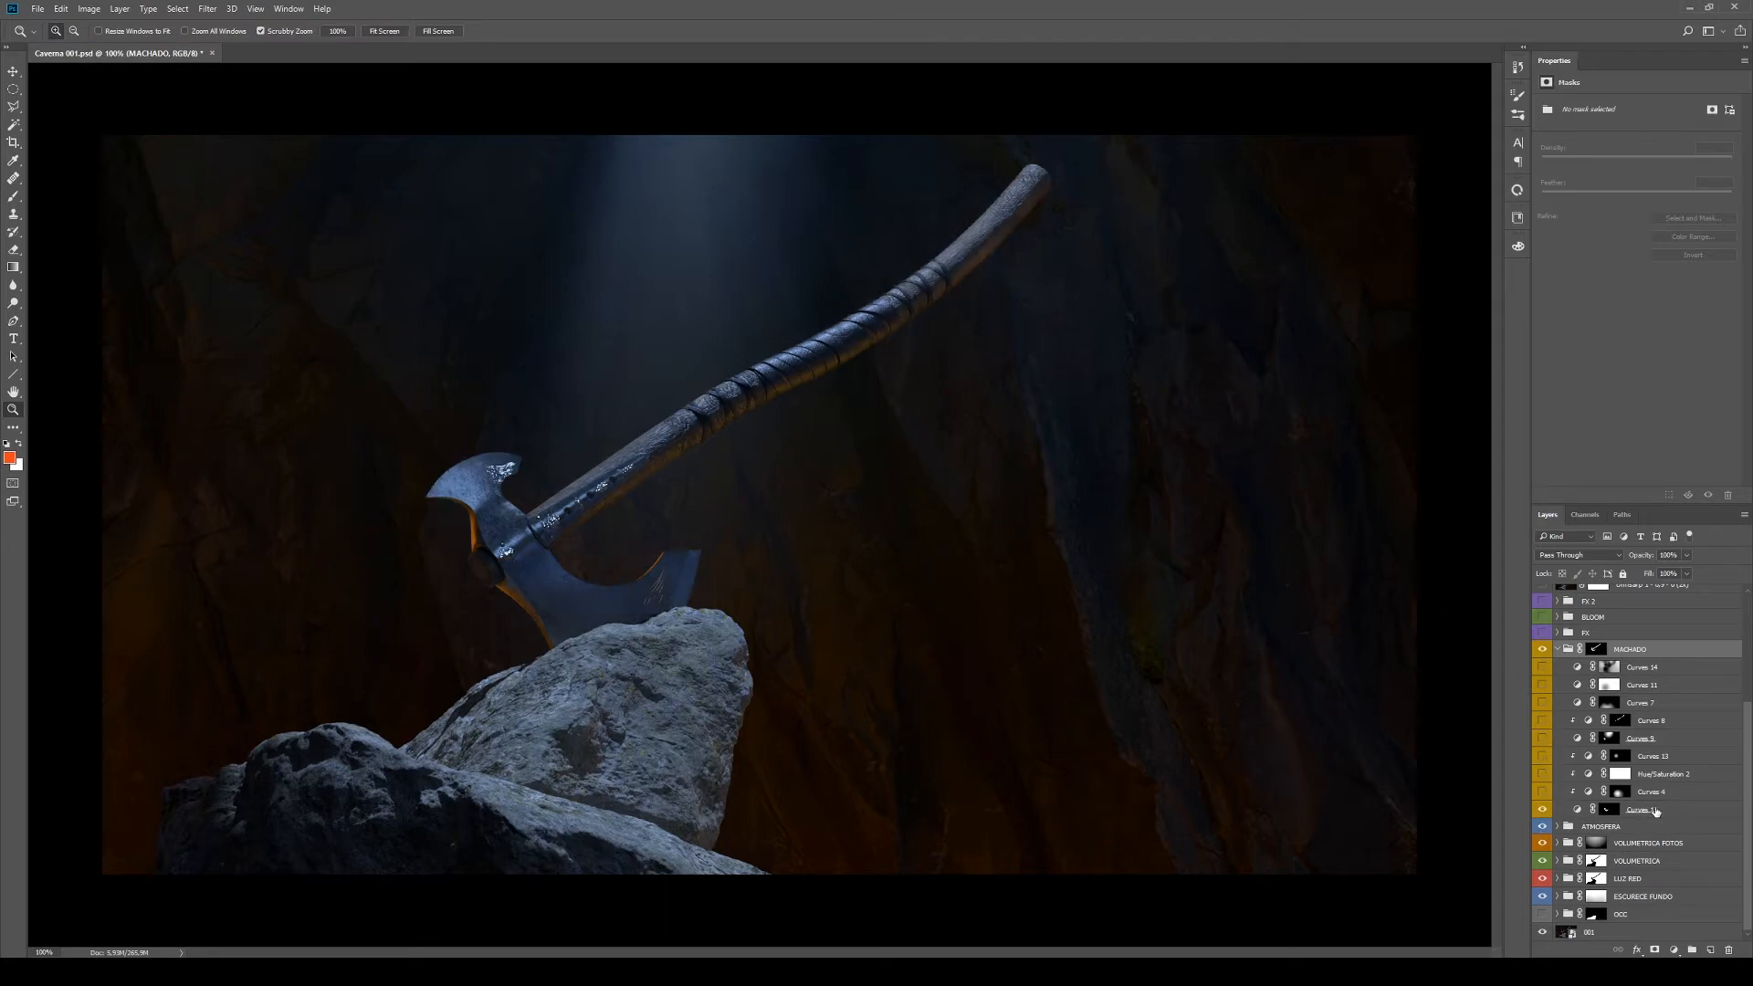
{"action": "left_click", "coordinate": [1607, 809], "text": "alt"}
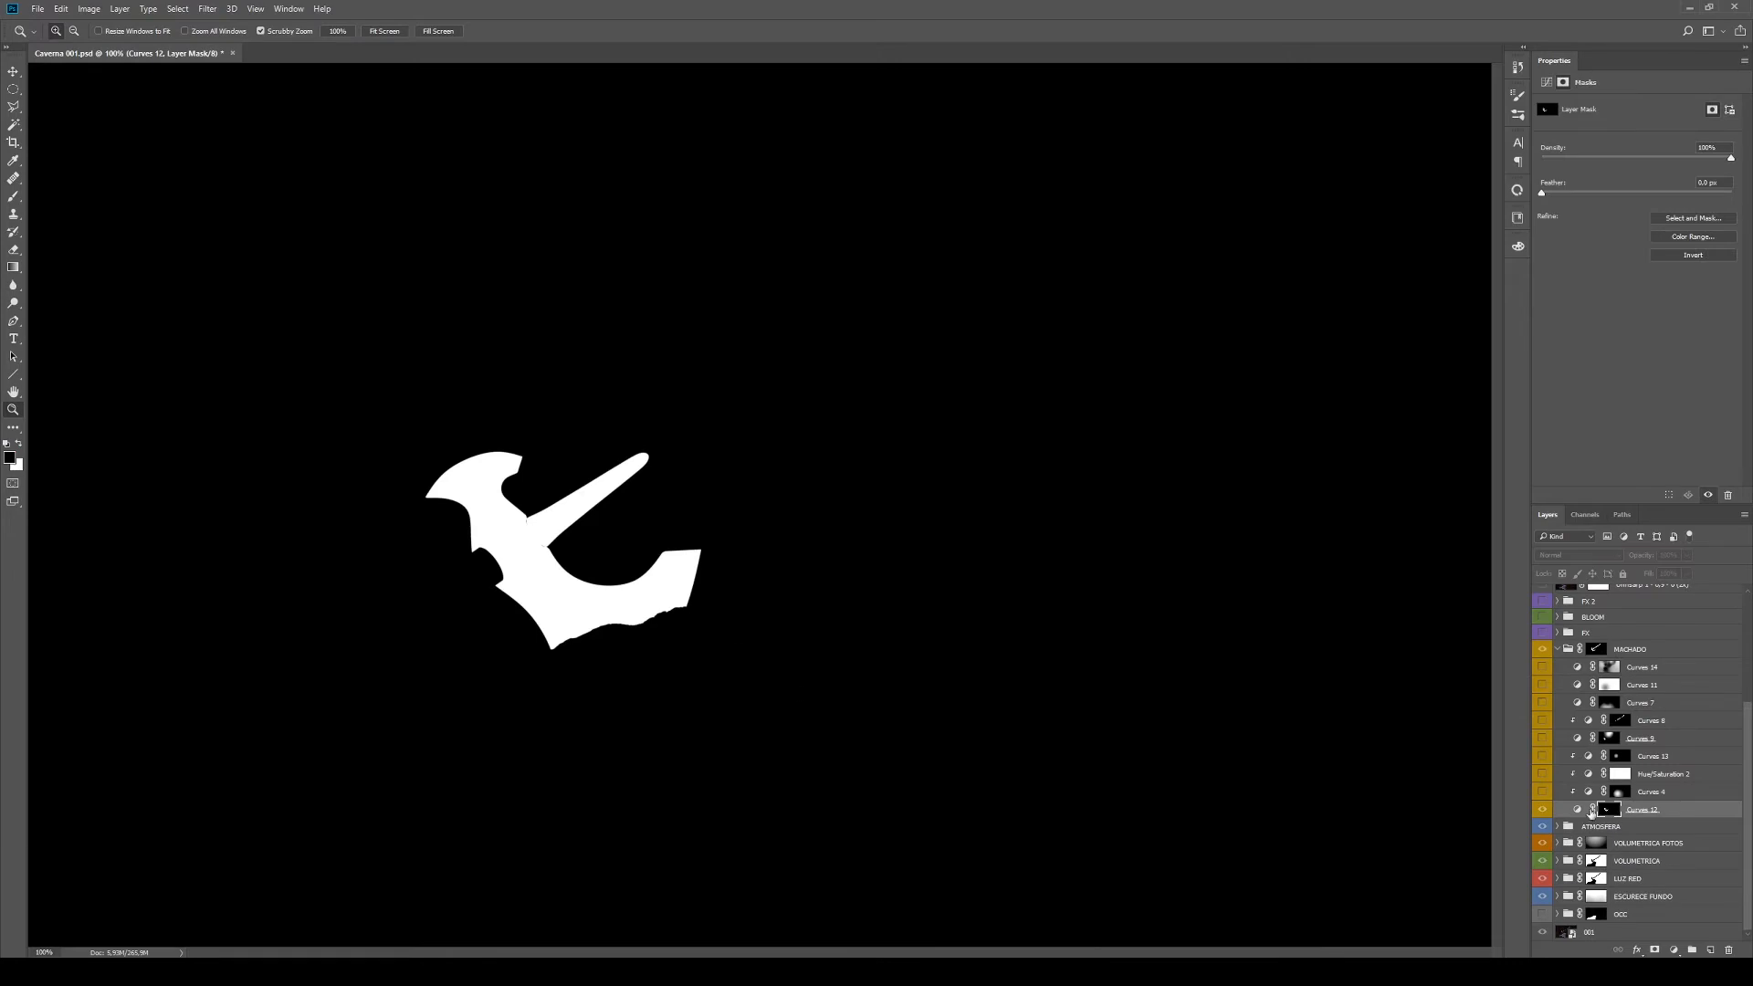
{"action": "left_click", "coordinate": [1609, 810], "text": "alt"}
Show the Curves 4 adjustment and inspect its mask and curve settings
{"action": "left_click", "coordinate": [1542, 792]}
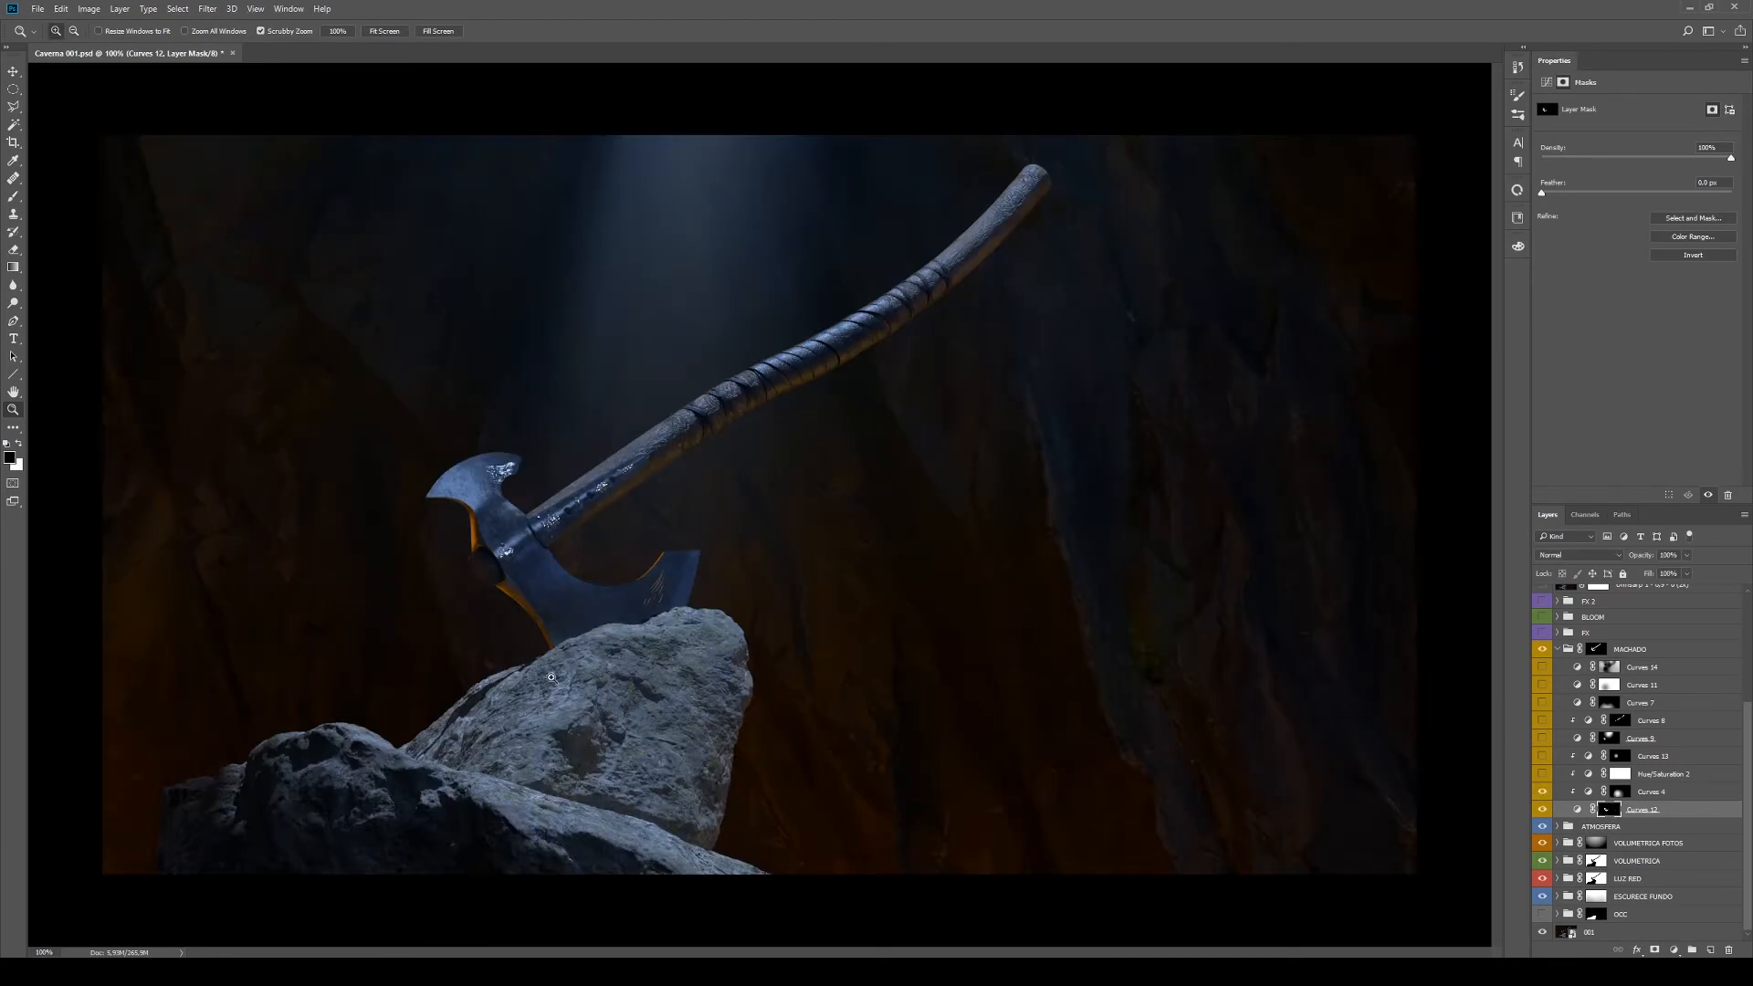
{"action": "left_click", "coordinate": [1620, 792], "text": "alt"}
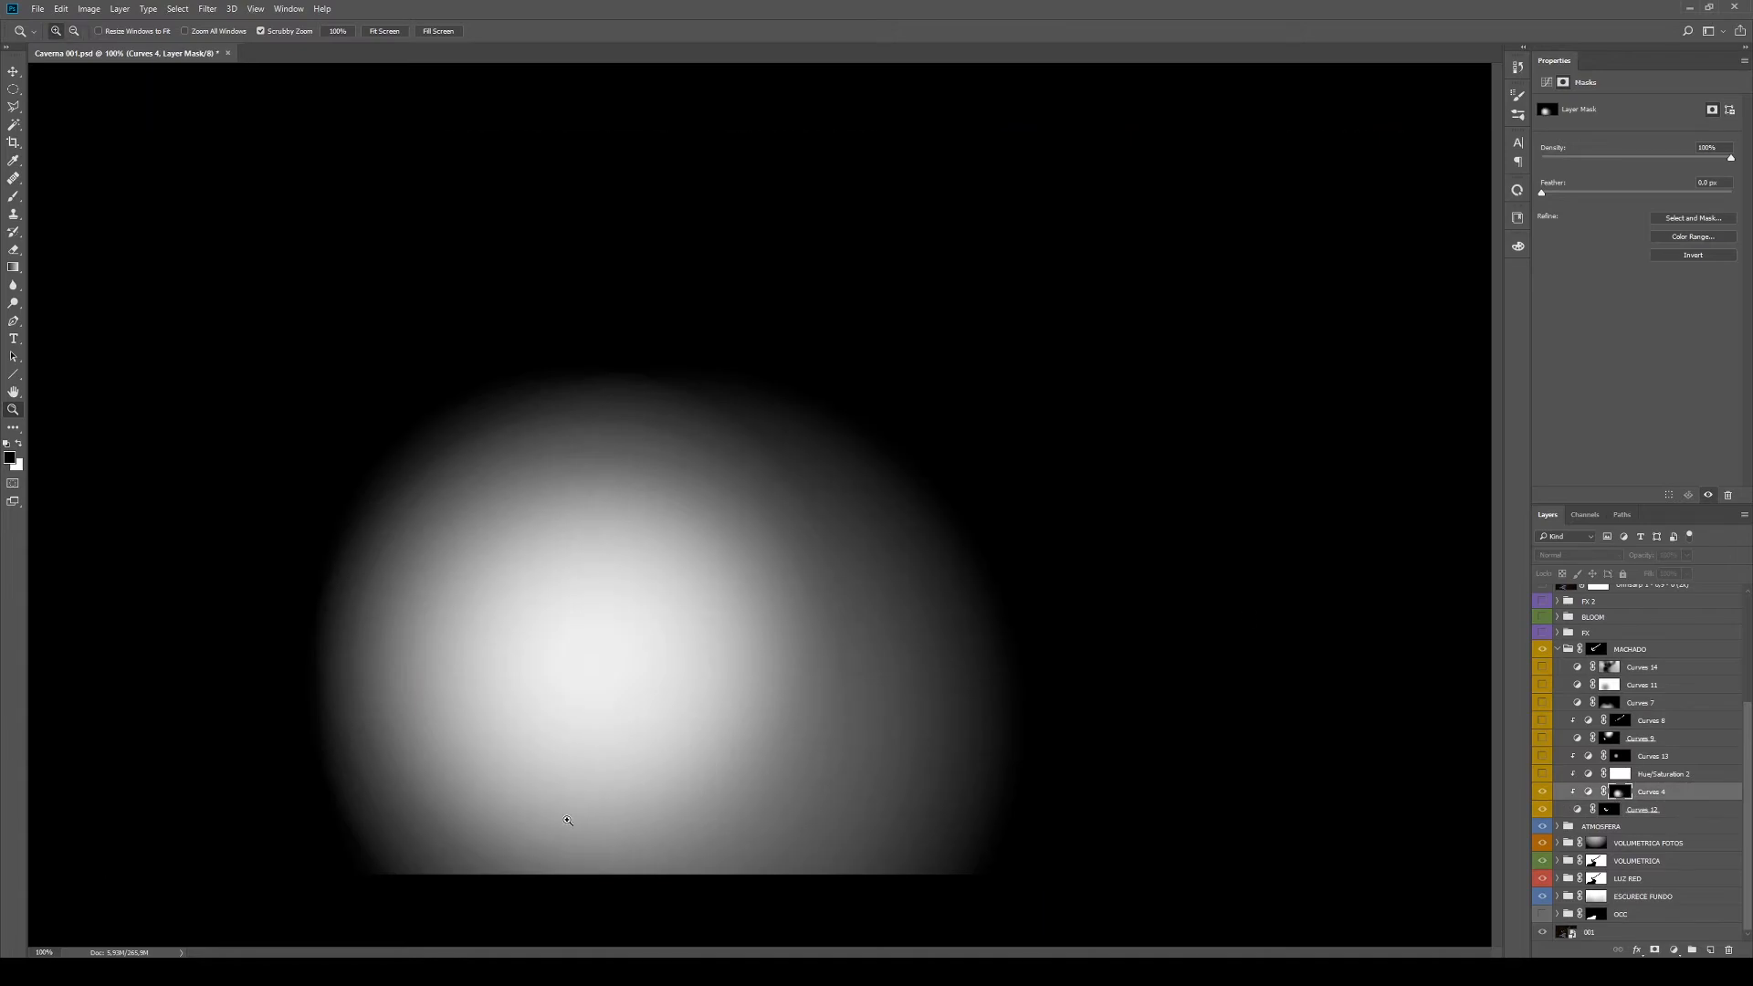
{"action": "left_click", "coordinate": [1617, 792], "text": "alt"}
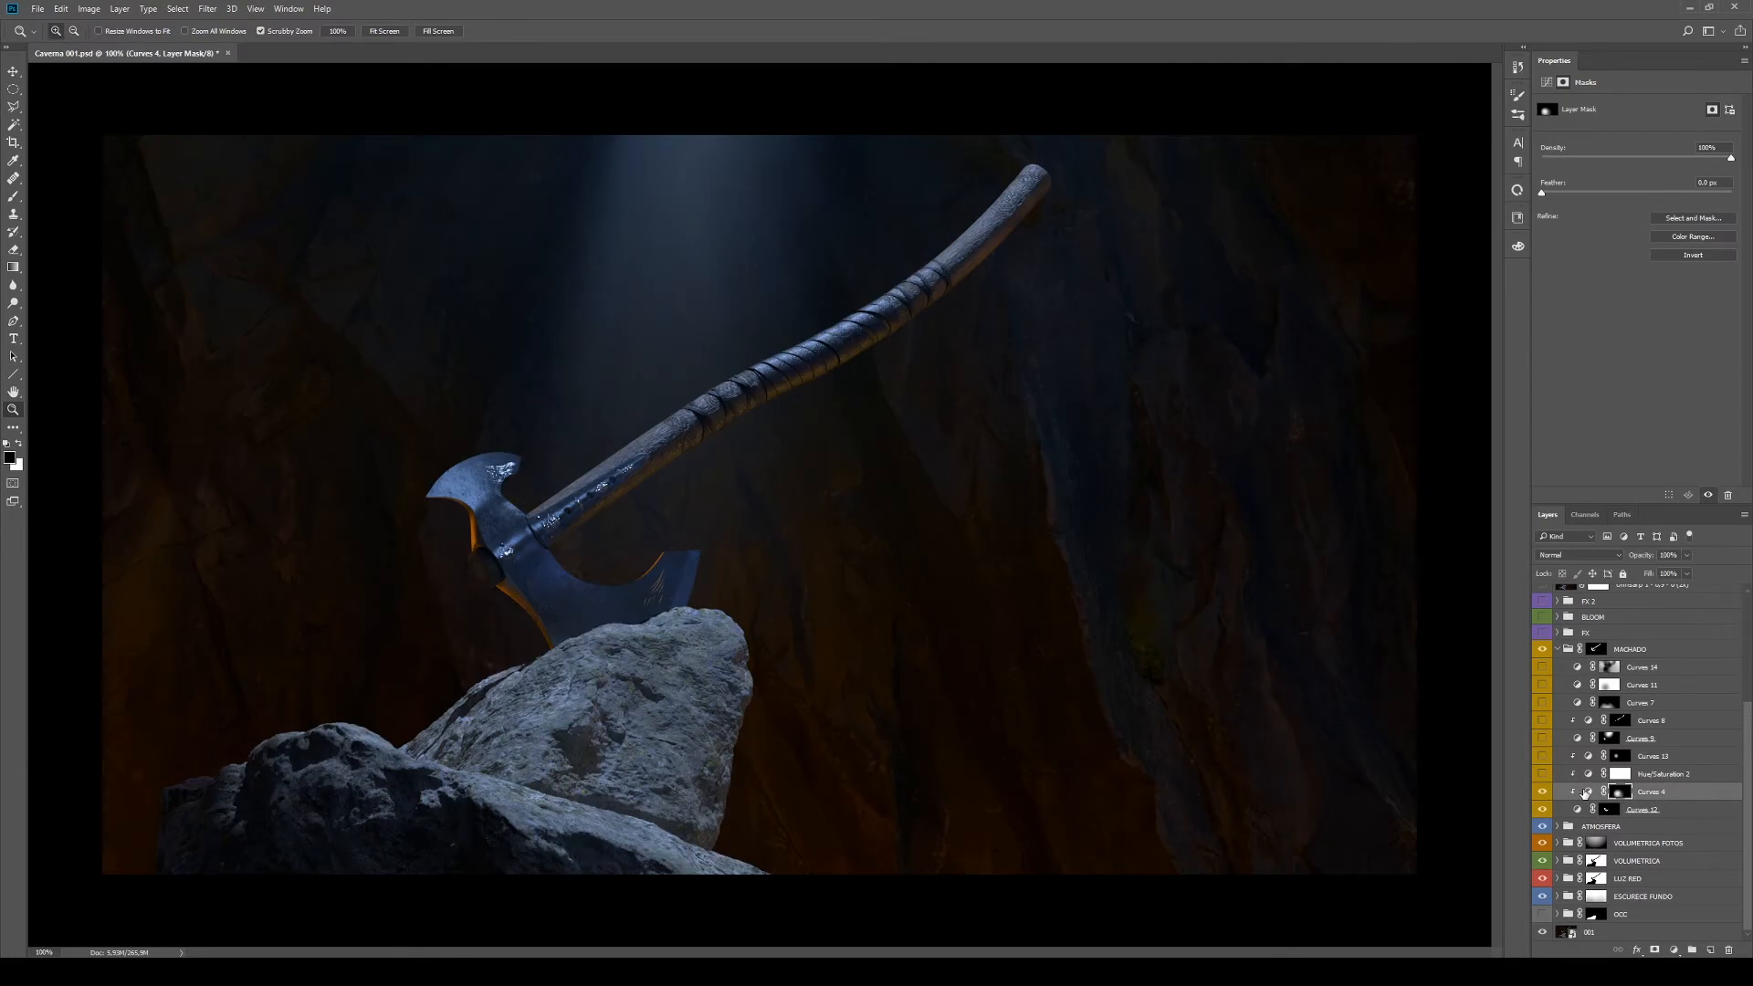
{"action": "left_click", "coordinate": [1587, 792]}
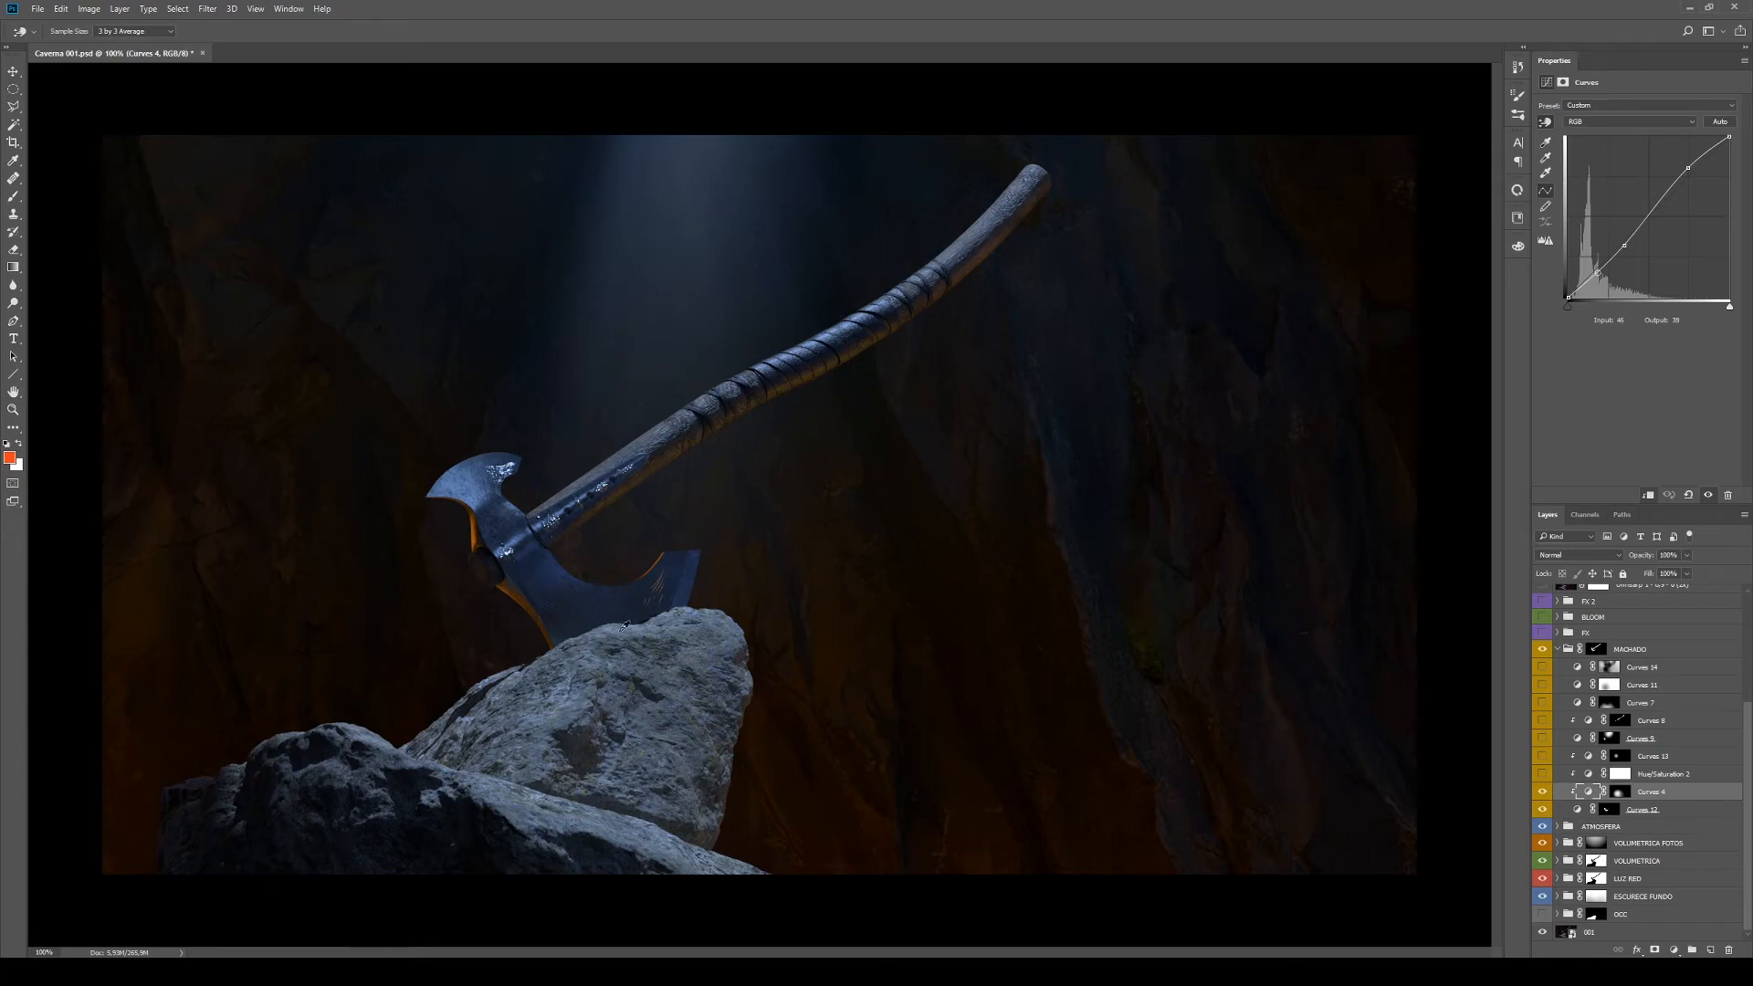
Show the Hue/Saturation 2 adjustment and examine the axe blade where it meets the rock
{"action": "key", "text": "z"}
{"action": "left_click_drag", "start_coordinate": [585, 607], "coordinate": [596, 607]}
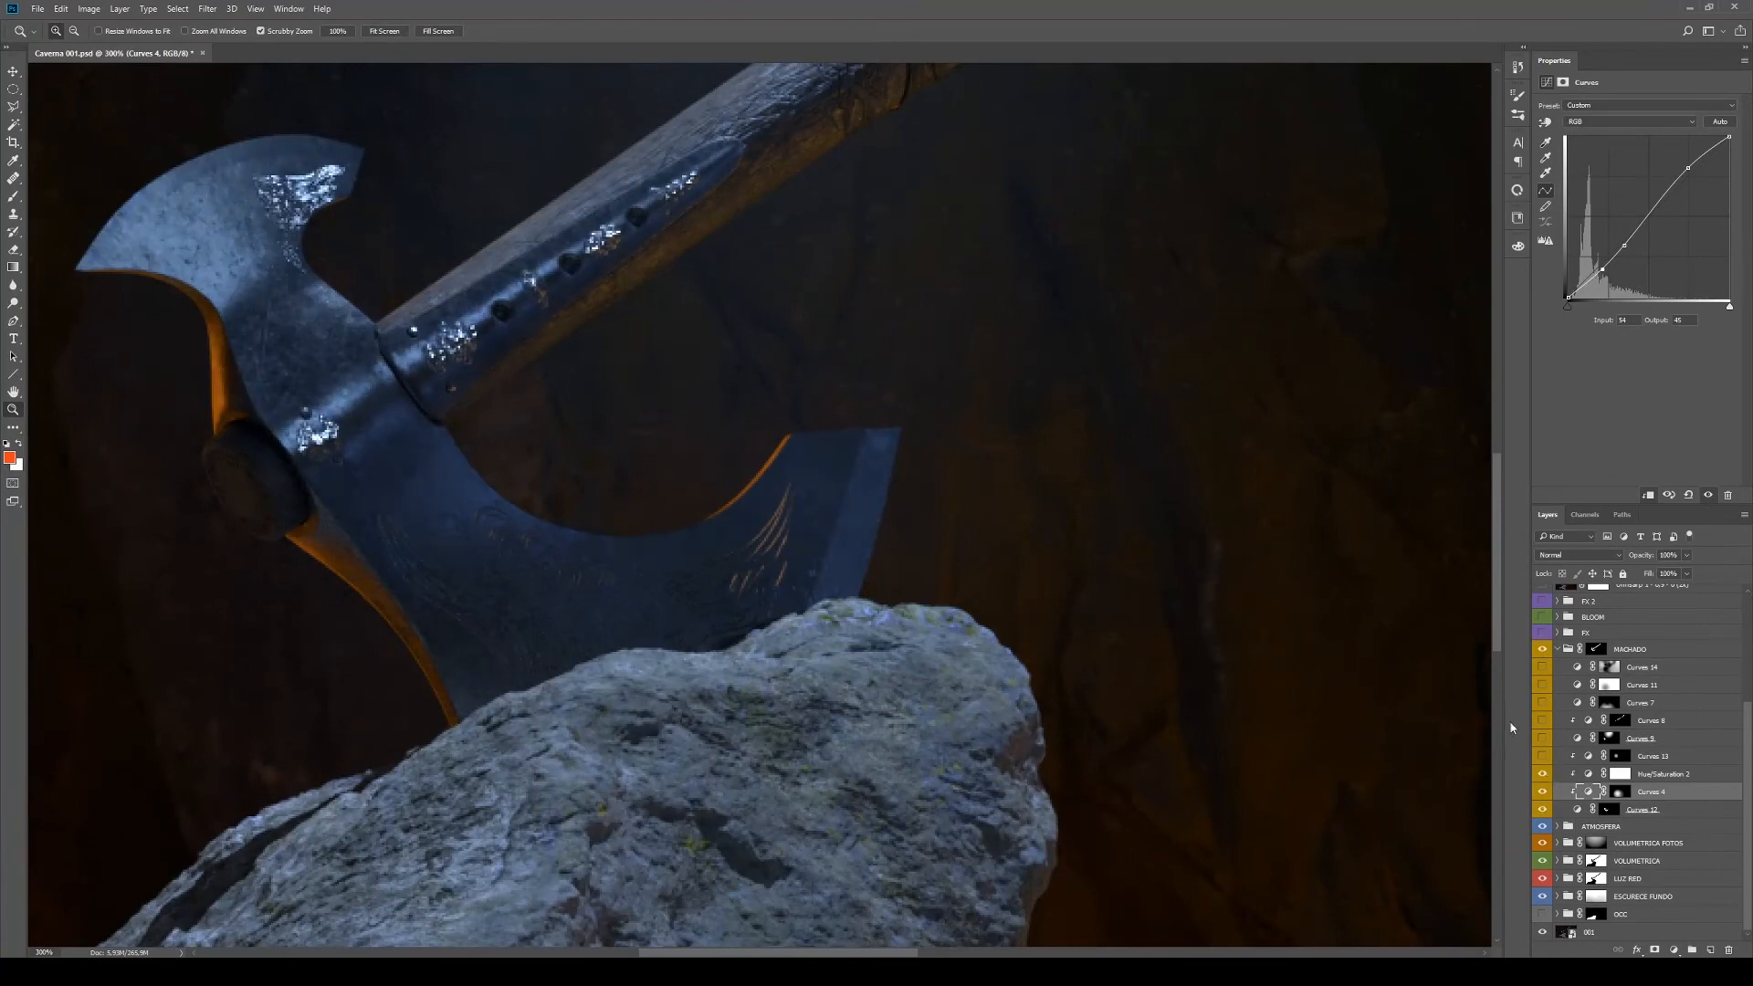
{"action": "left_click", "coordinate": [629, 644], "text": "alt"}
{"action": "left_click", "coordinate": [646, 629], "text": "alt"}
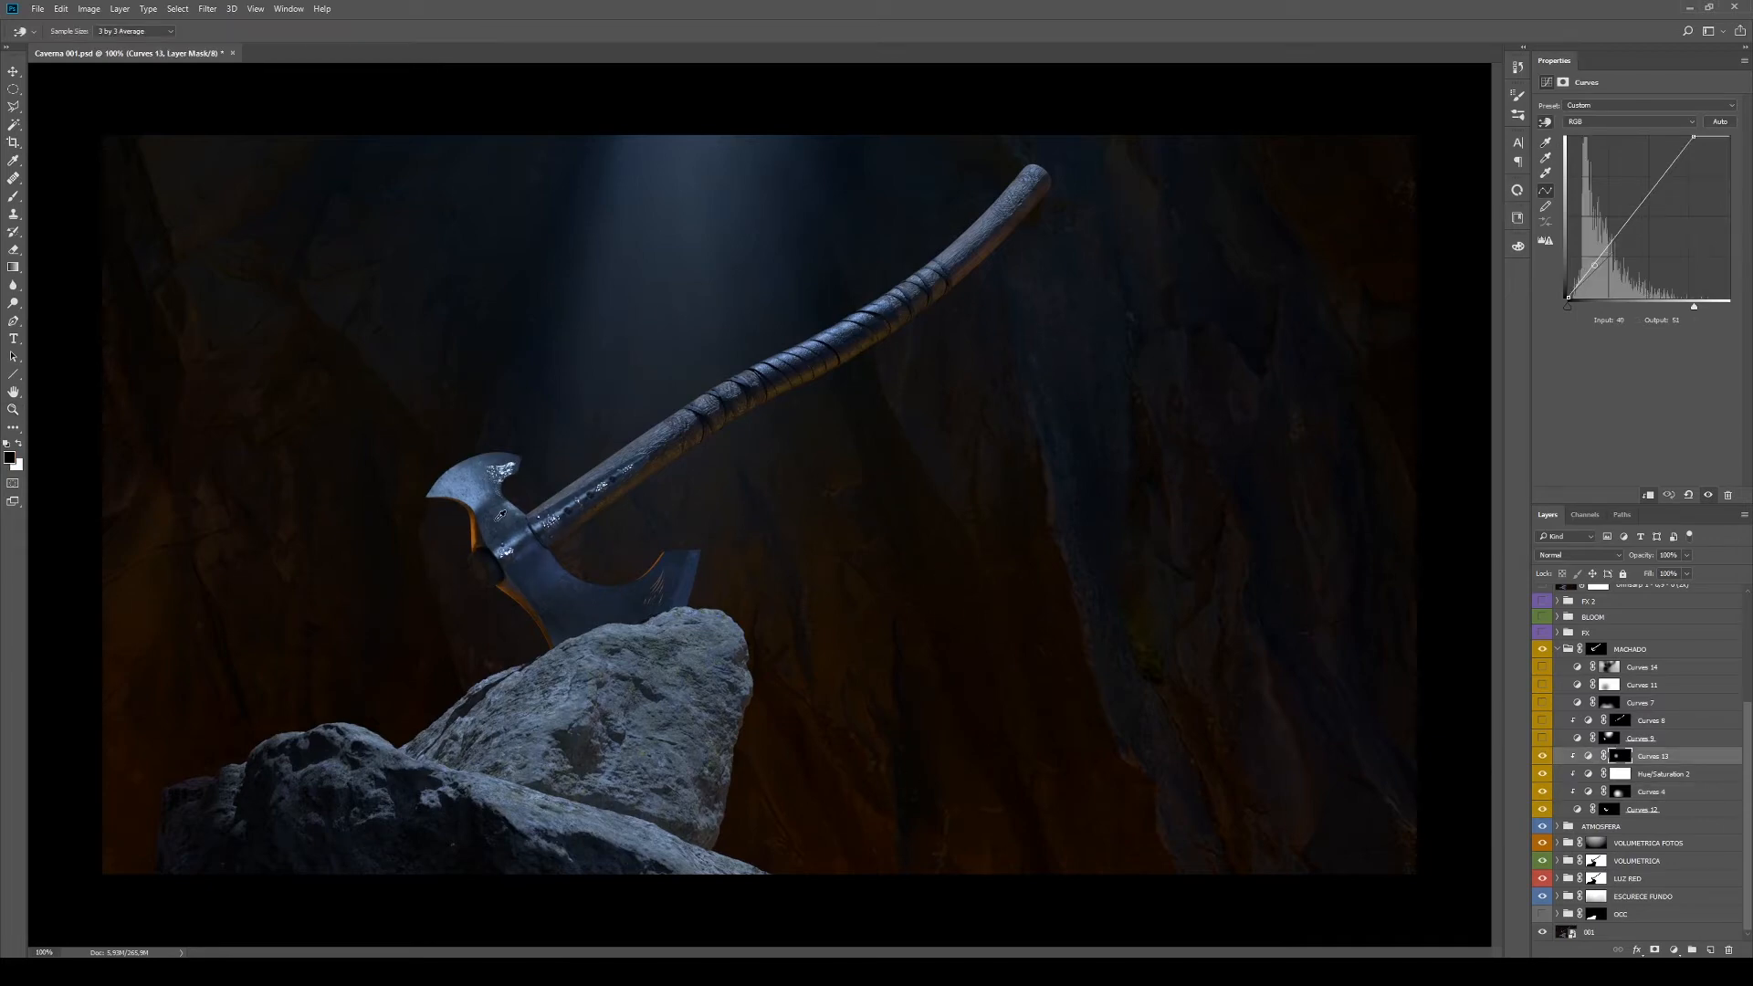
Show the Curves 13 adjustment and inspect its mask
{"action": "key", "text": "v"}
{"action": "left_click", "coordinate": [1620, 756], "text": "alt"}
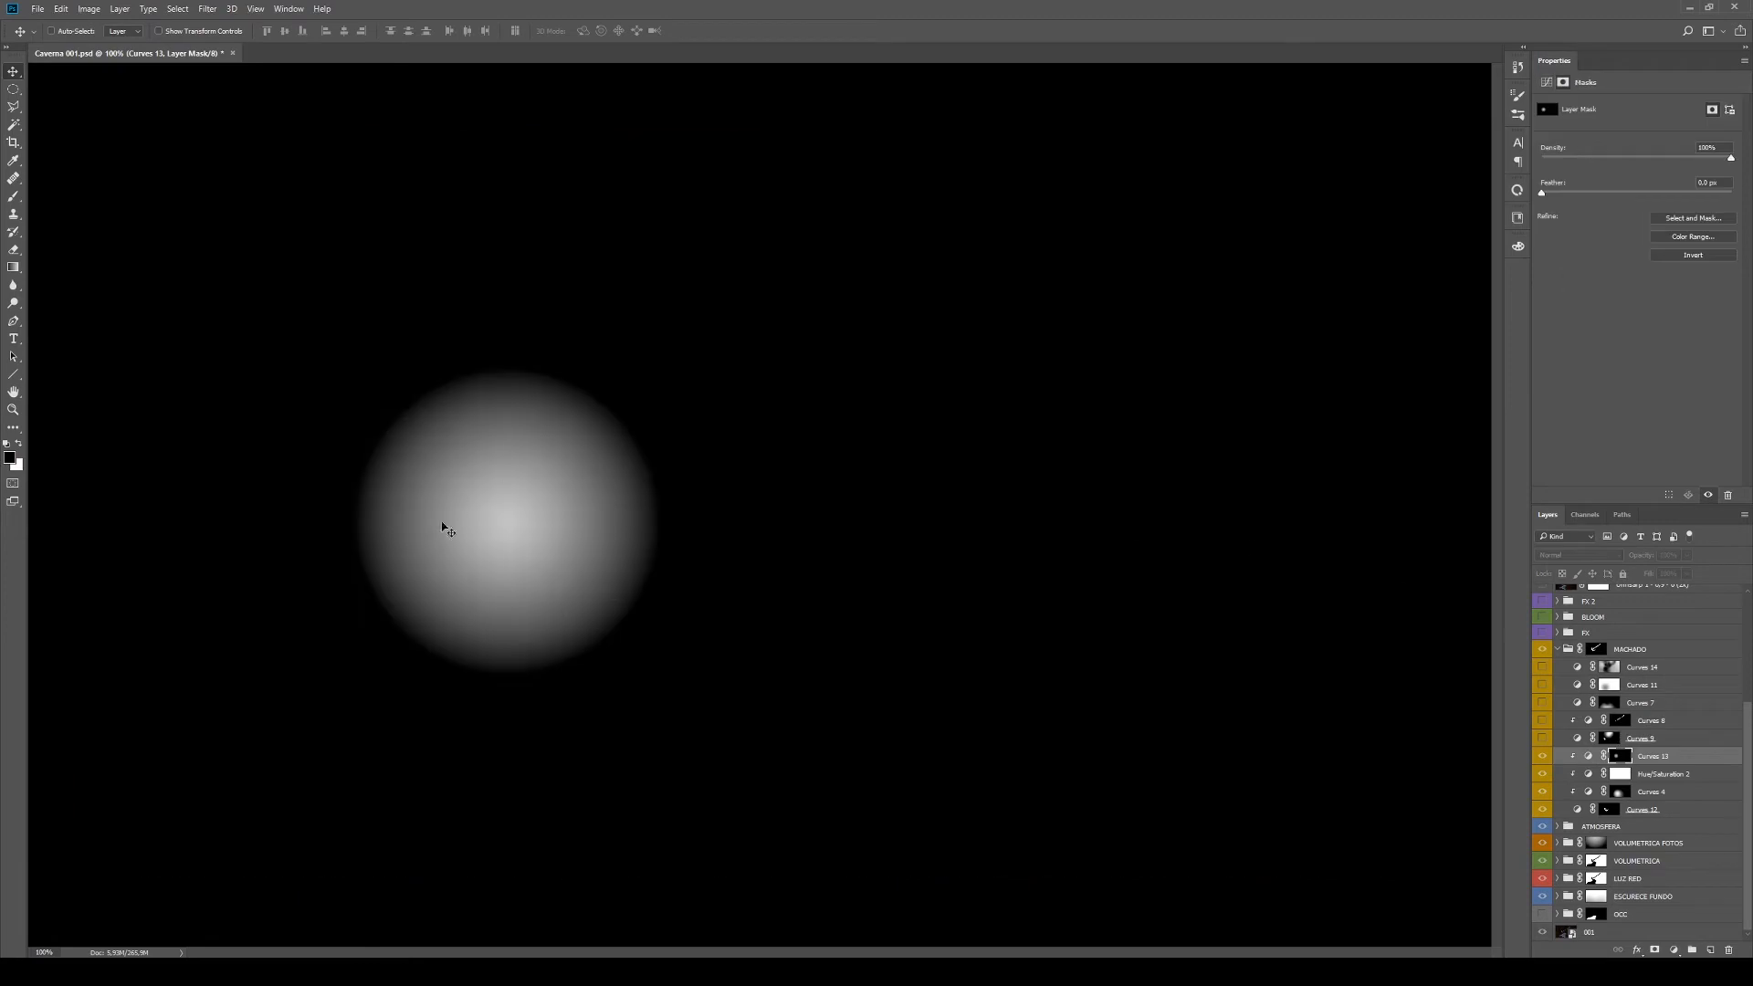
{"action": "left_click", "coordinate": [1622, 757], "text": "alt"}
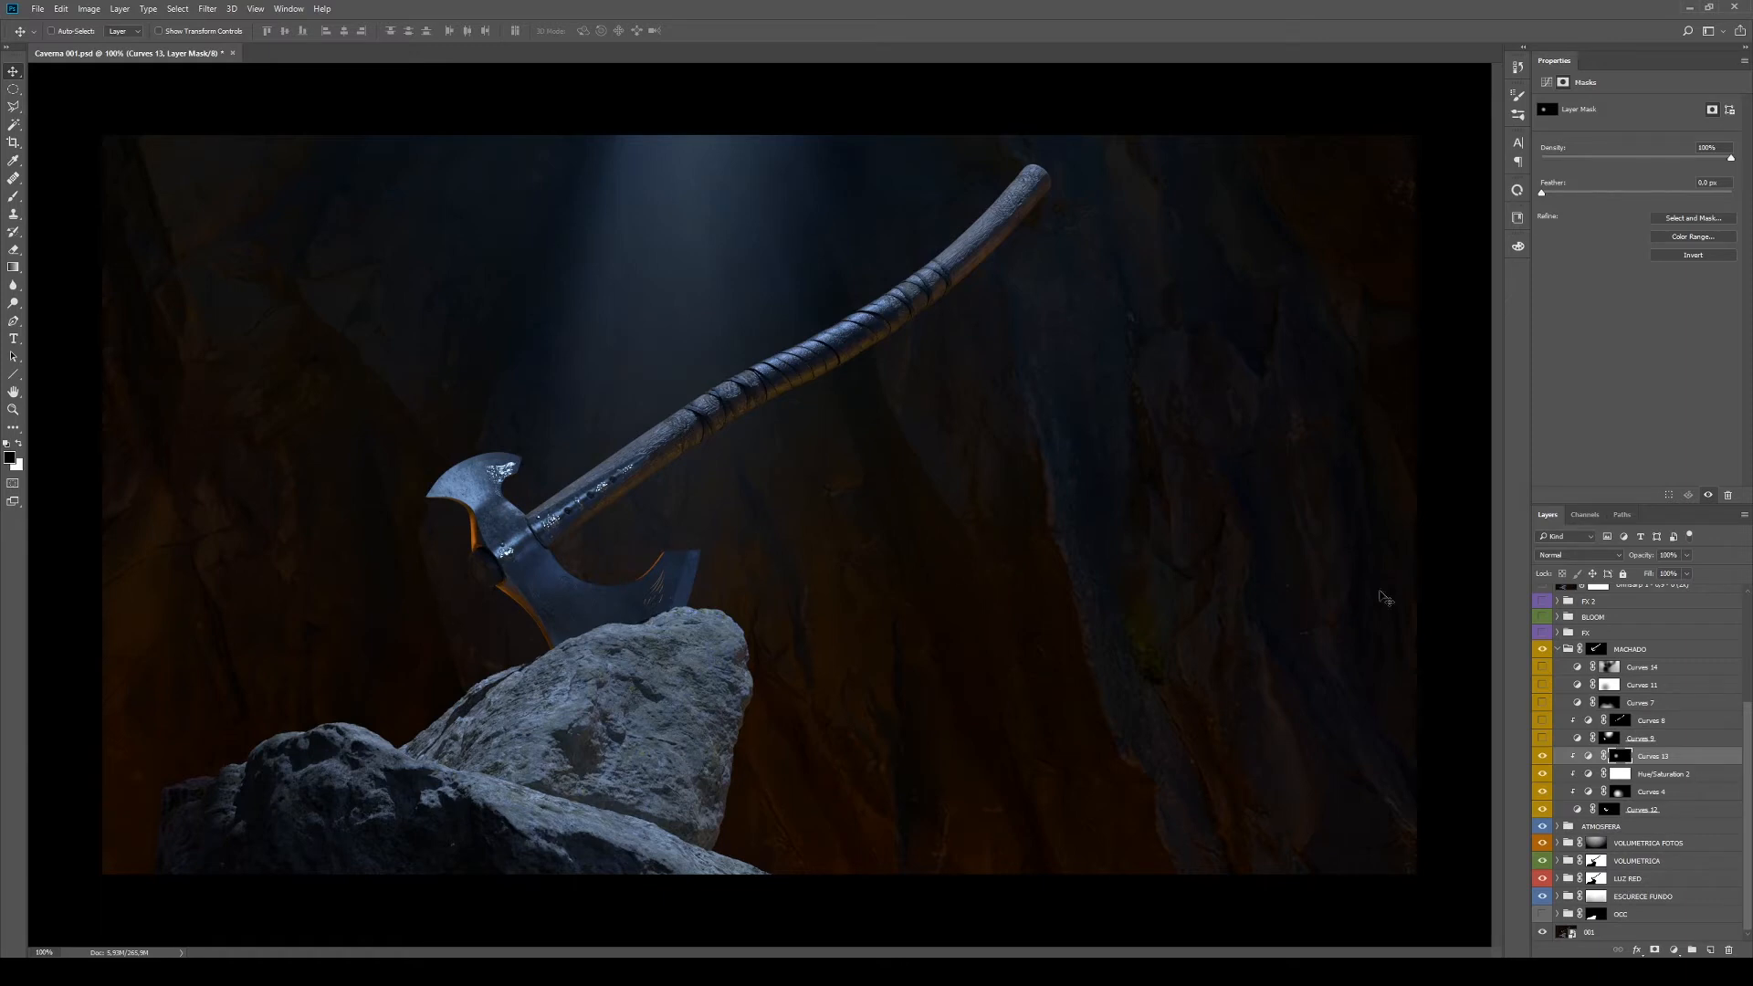
Show the Curves 9 and Curves 8 adjustments in MACHADO and inspect both masks
{"action": "left_click", "coordinate": [1542, 721]}
{"action": "left_click", "coordinate": [1620, 723], "text": "alt"}
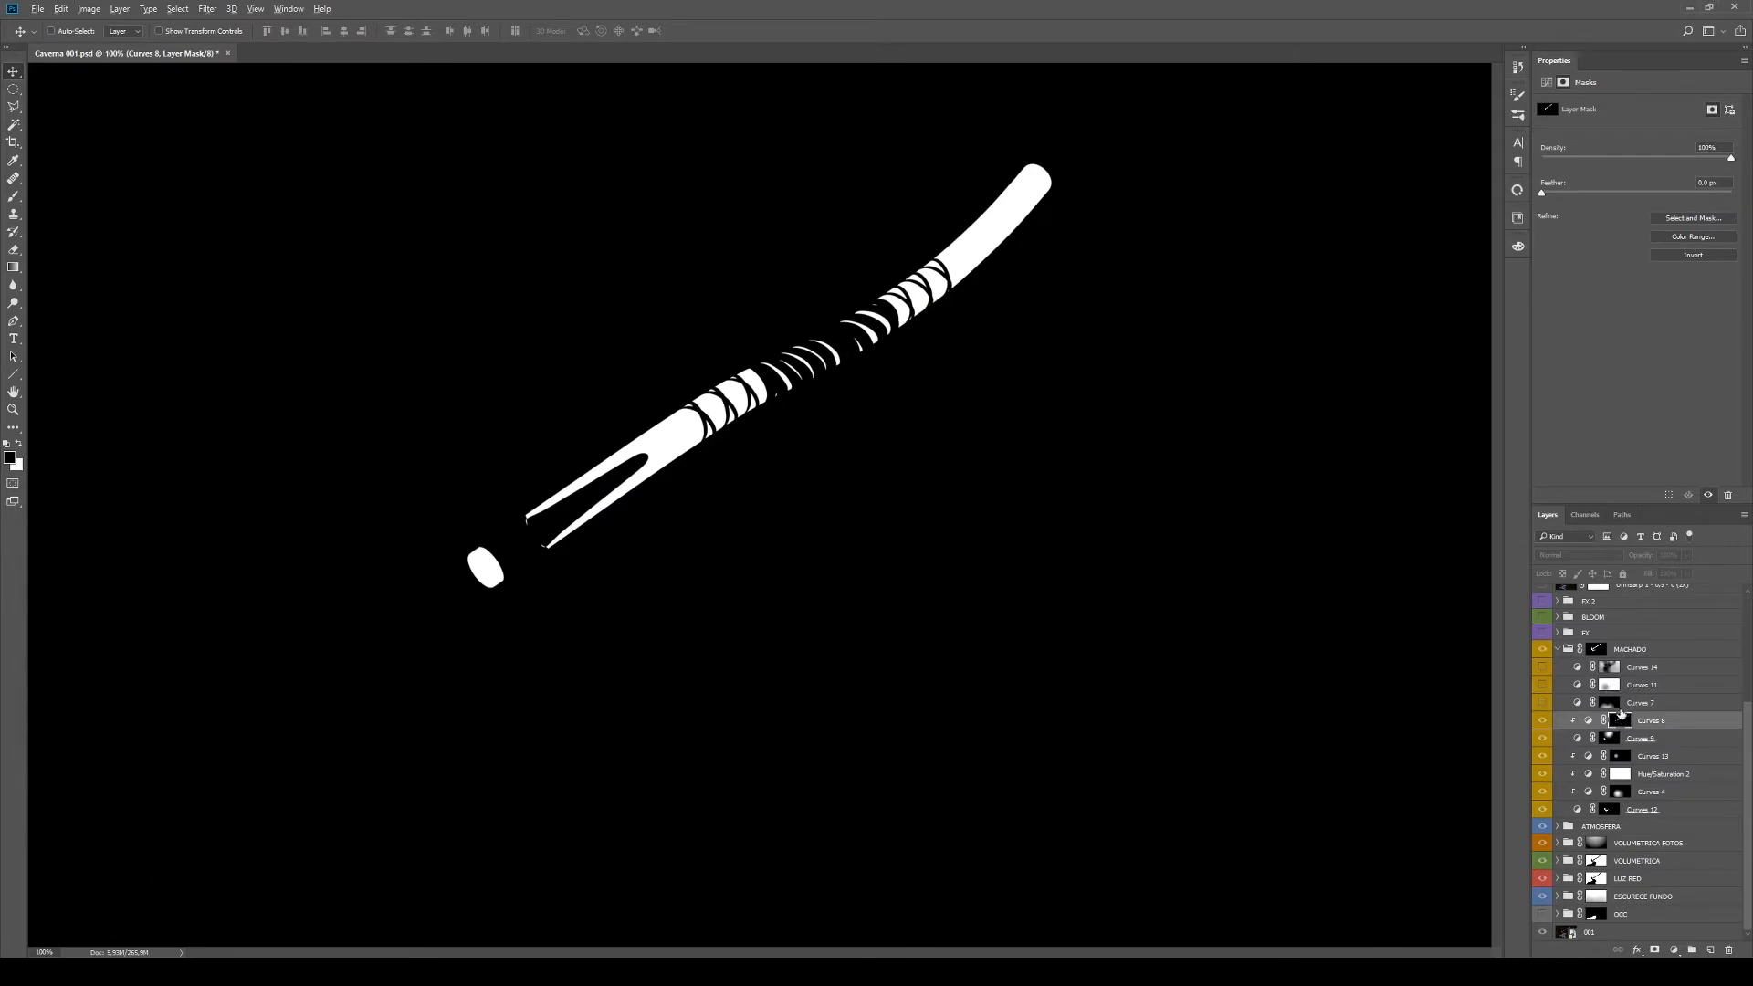
{"action": "left_click", "coordinate": [1622, 720], "text": "alt"}
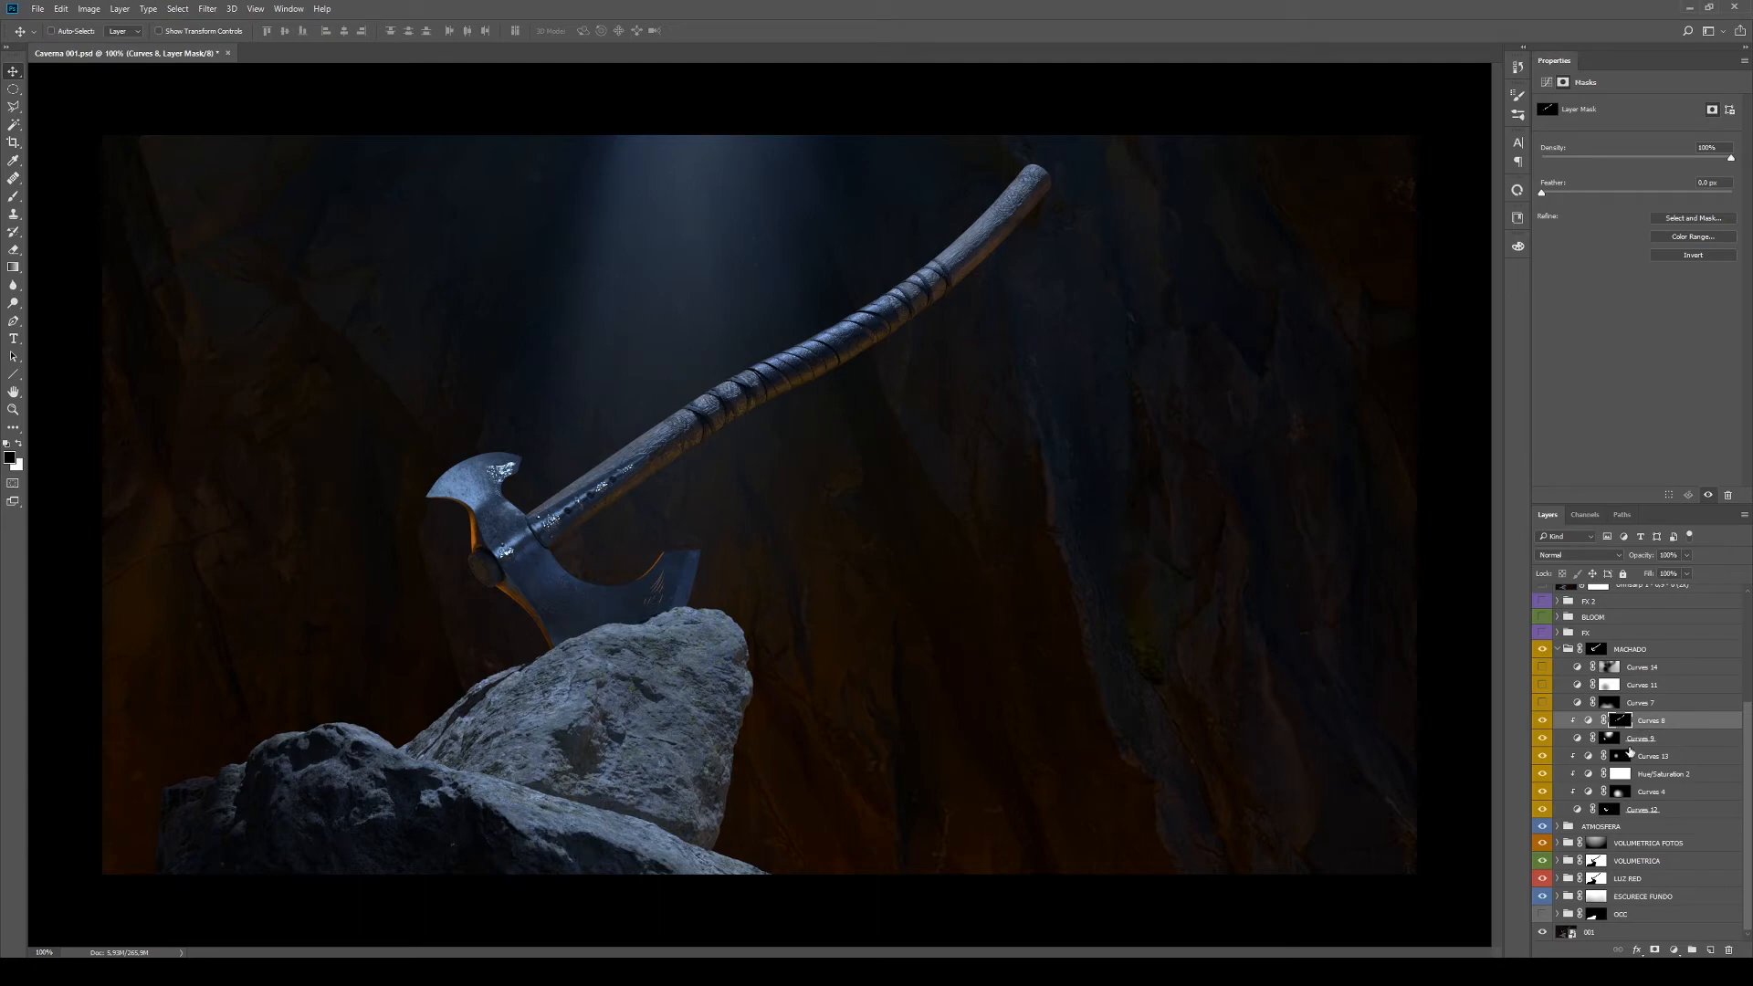
{"action": "left_click", "coordinate": [1633, 739]}
{"action": "left_click", "coordinate": [1611, 738], "text": "alt"}
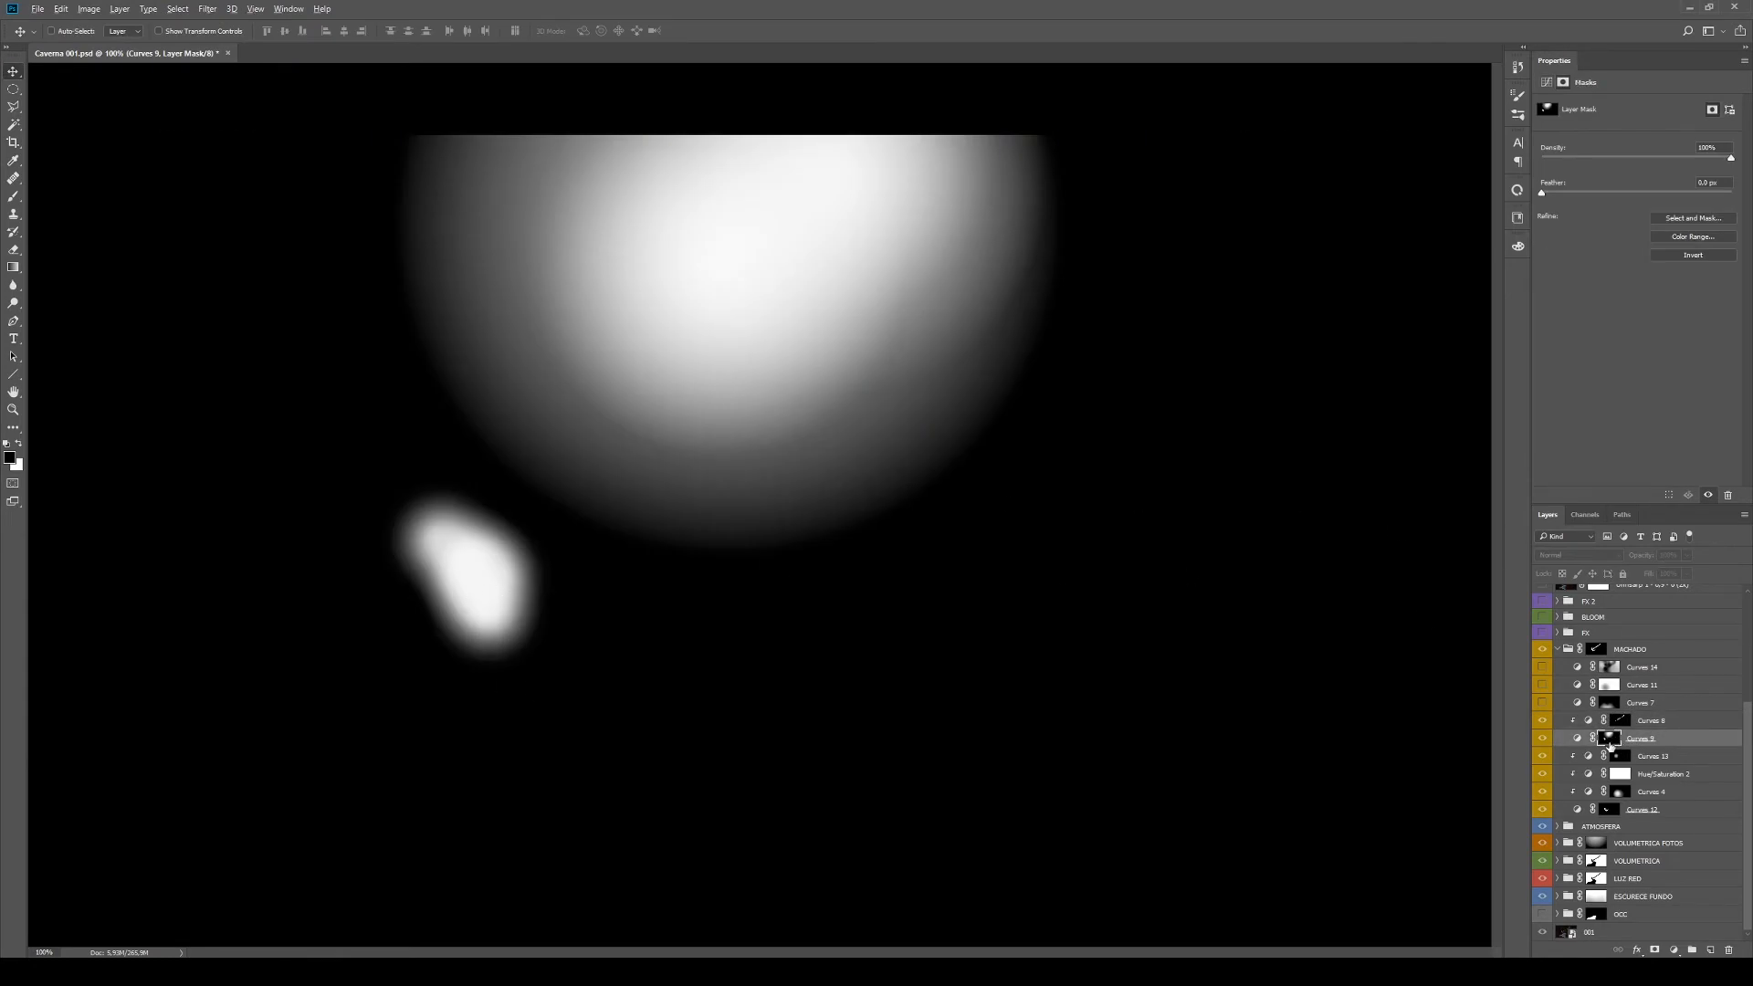
Compare the image with and without Curves 9 and examine its mask around the light beam and axe blade
{"action": "left_click", "coordinate": [1609, 741], "text": "alt"}
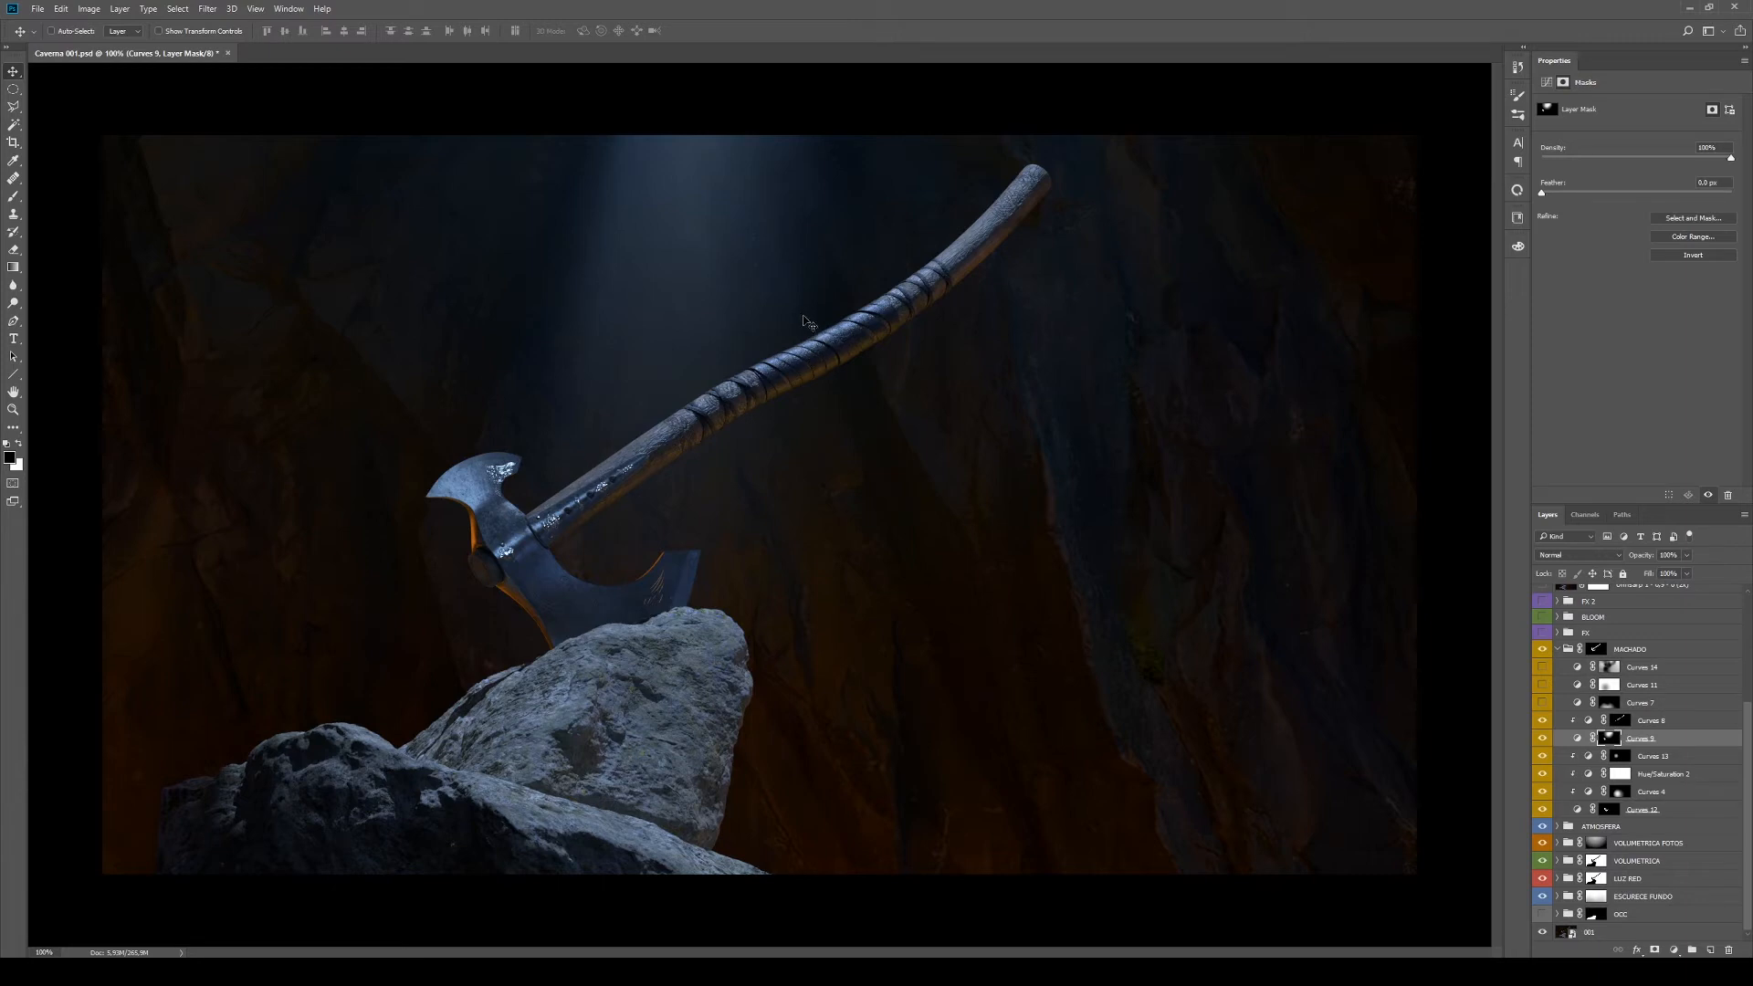
{"action": "left_click", "coordinate": [1542, 739]}
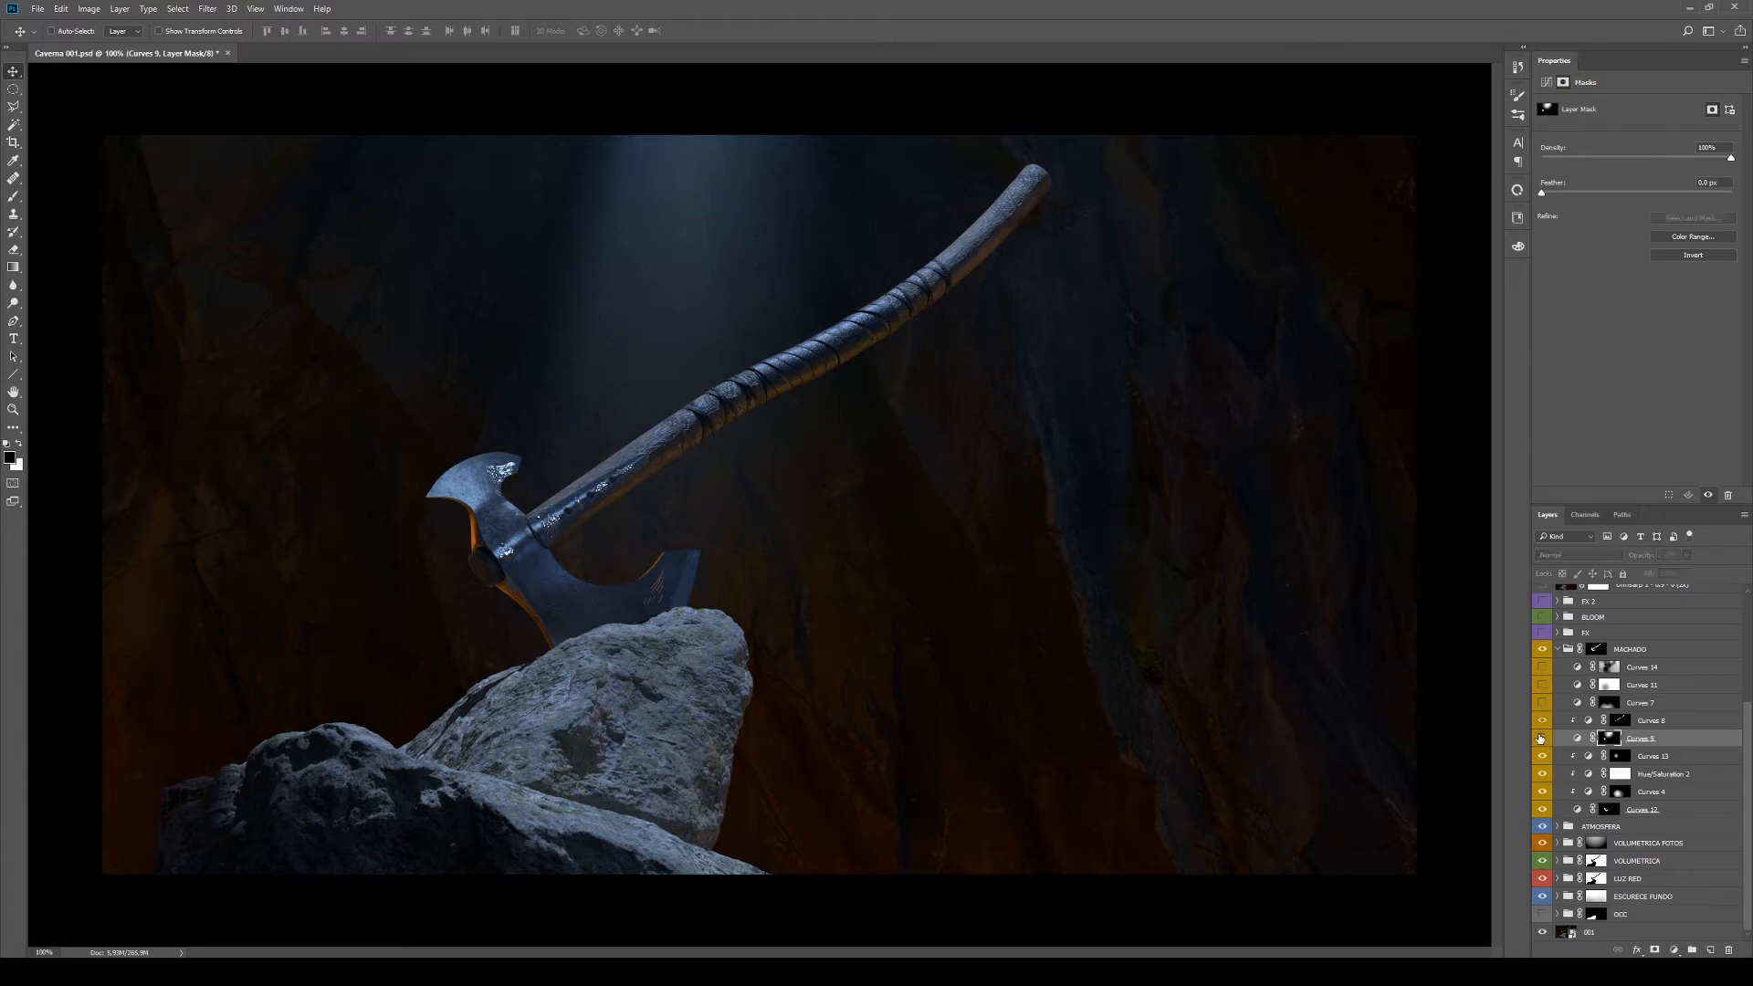
{"action": "left_click", "coordinate": [1542, 739]}
{"action": "left_click", "coordinate": [1611, 738], "text": "alt"}
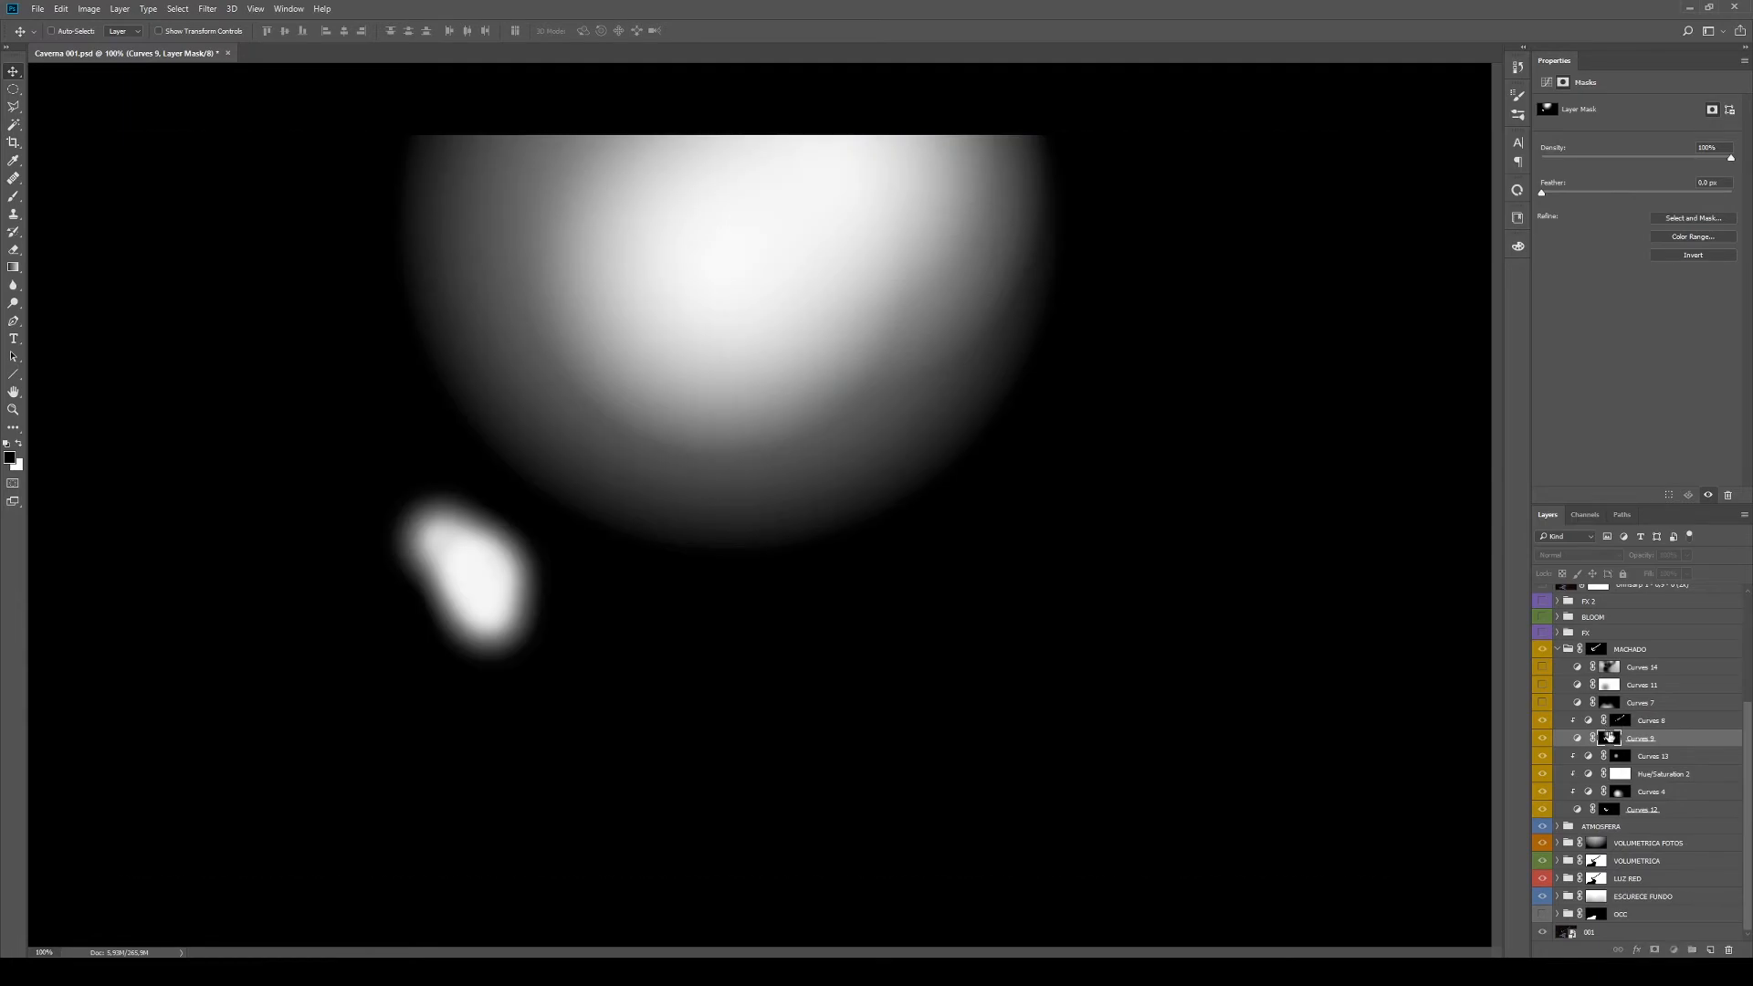
{"action": "left_click", "coordinate": [1611, 738], "text": "alt"}
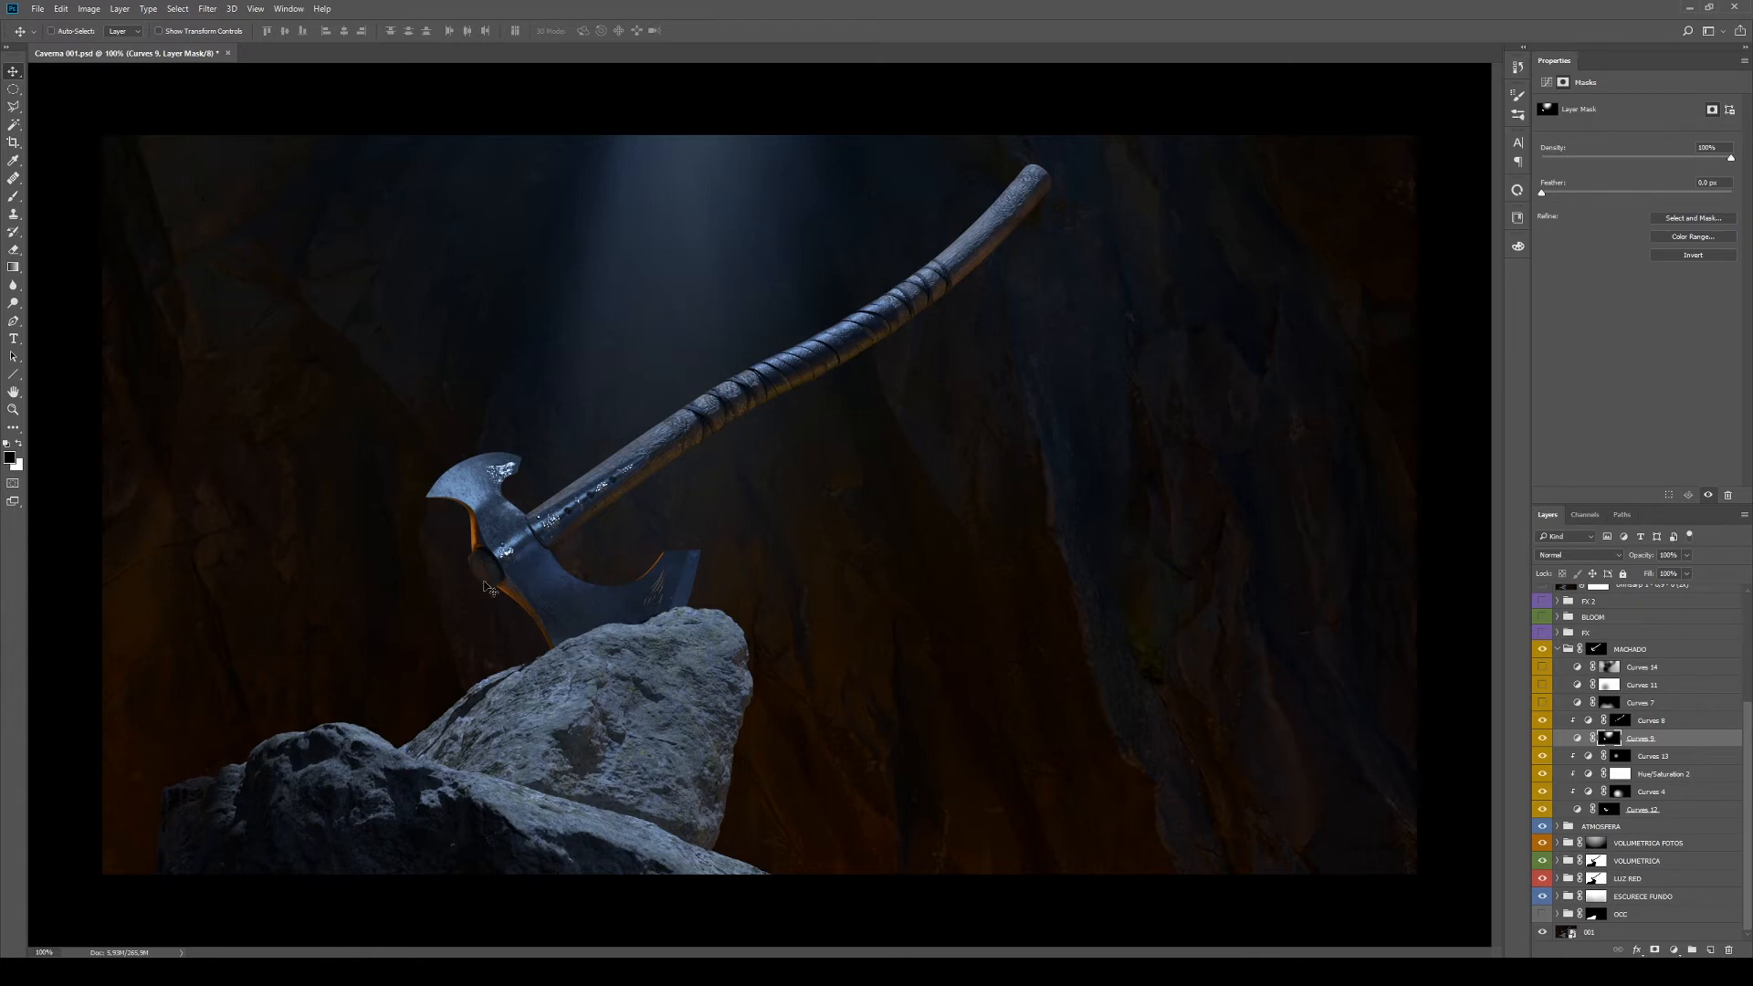
{"action": "left_click", "coordinate": [1542, 738]}
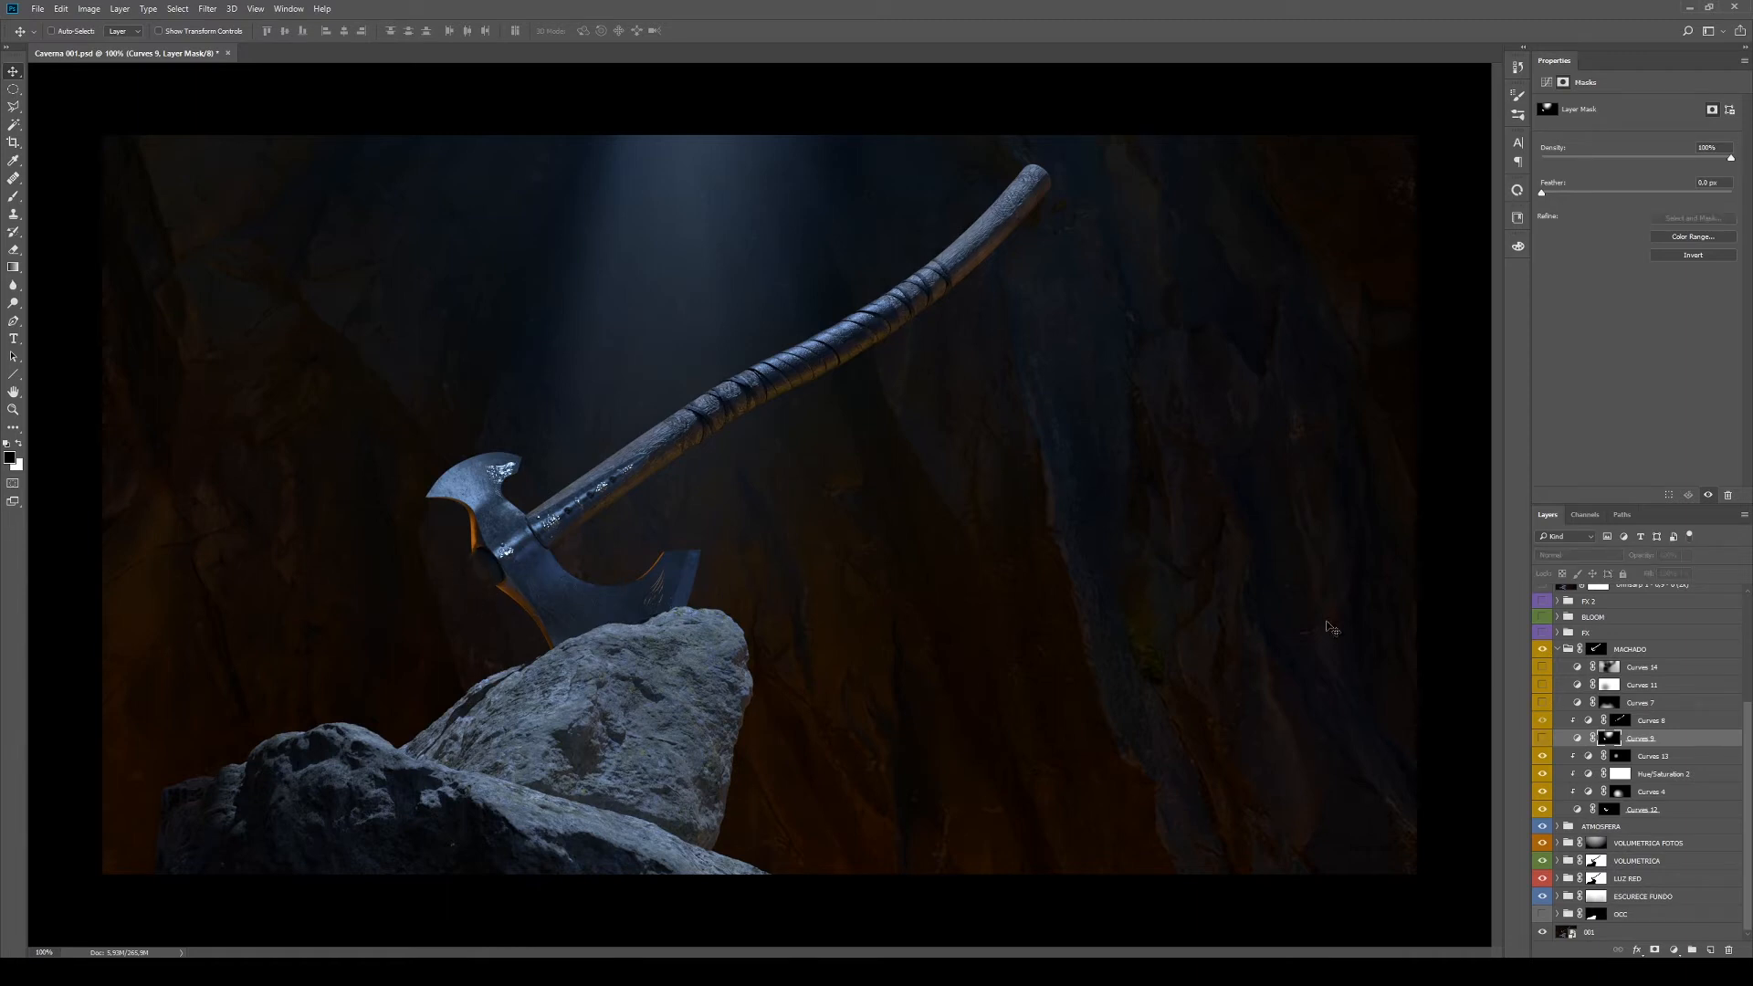
{"action": "left_click", "coordinate": [1542, 738]}
Show the Curves 7 adjustment in MACHADO and inspect its curve and mask
{"action": "left_click", "coordinate": [1542, 702]}
{"action": "left_click", "coordinate": [1641, 702]}
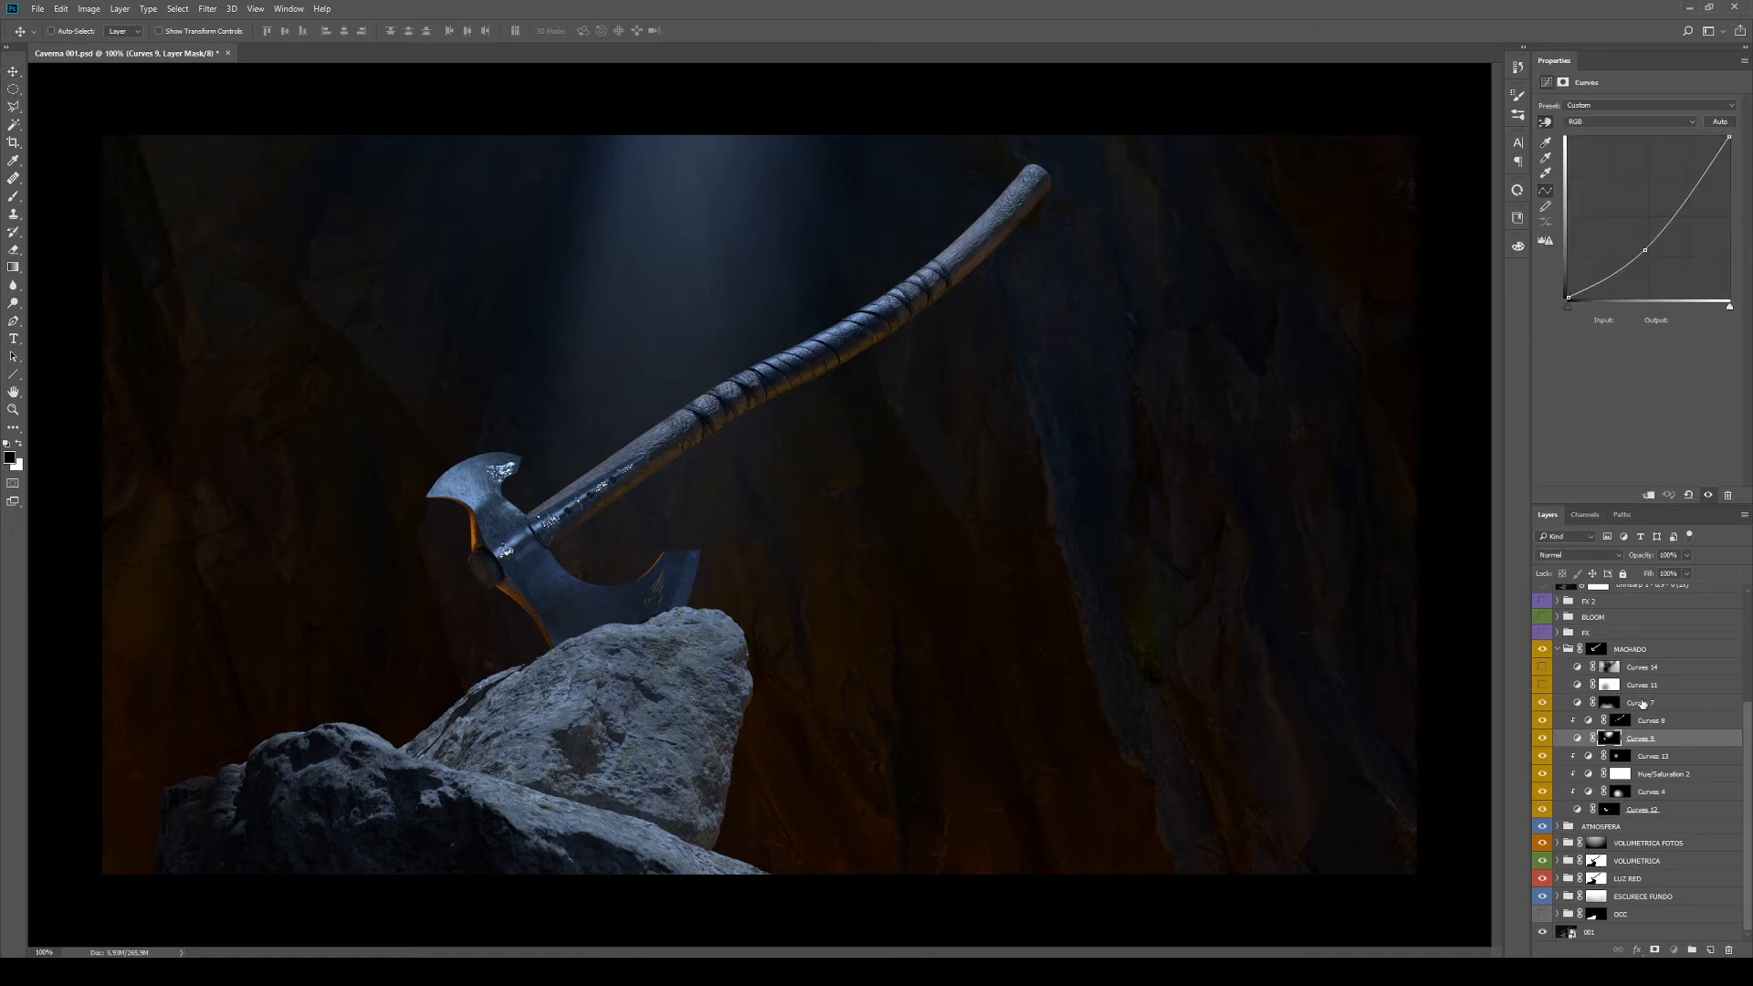
{"action": "left_click", "coordinate": [1621, 708]}
{"action": "key", "text": "i"}
{"action": "key", "text": "v"}
{"action": "left_click", "coordinate": [1609, 703], "text": "alt"}
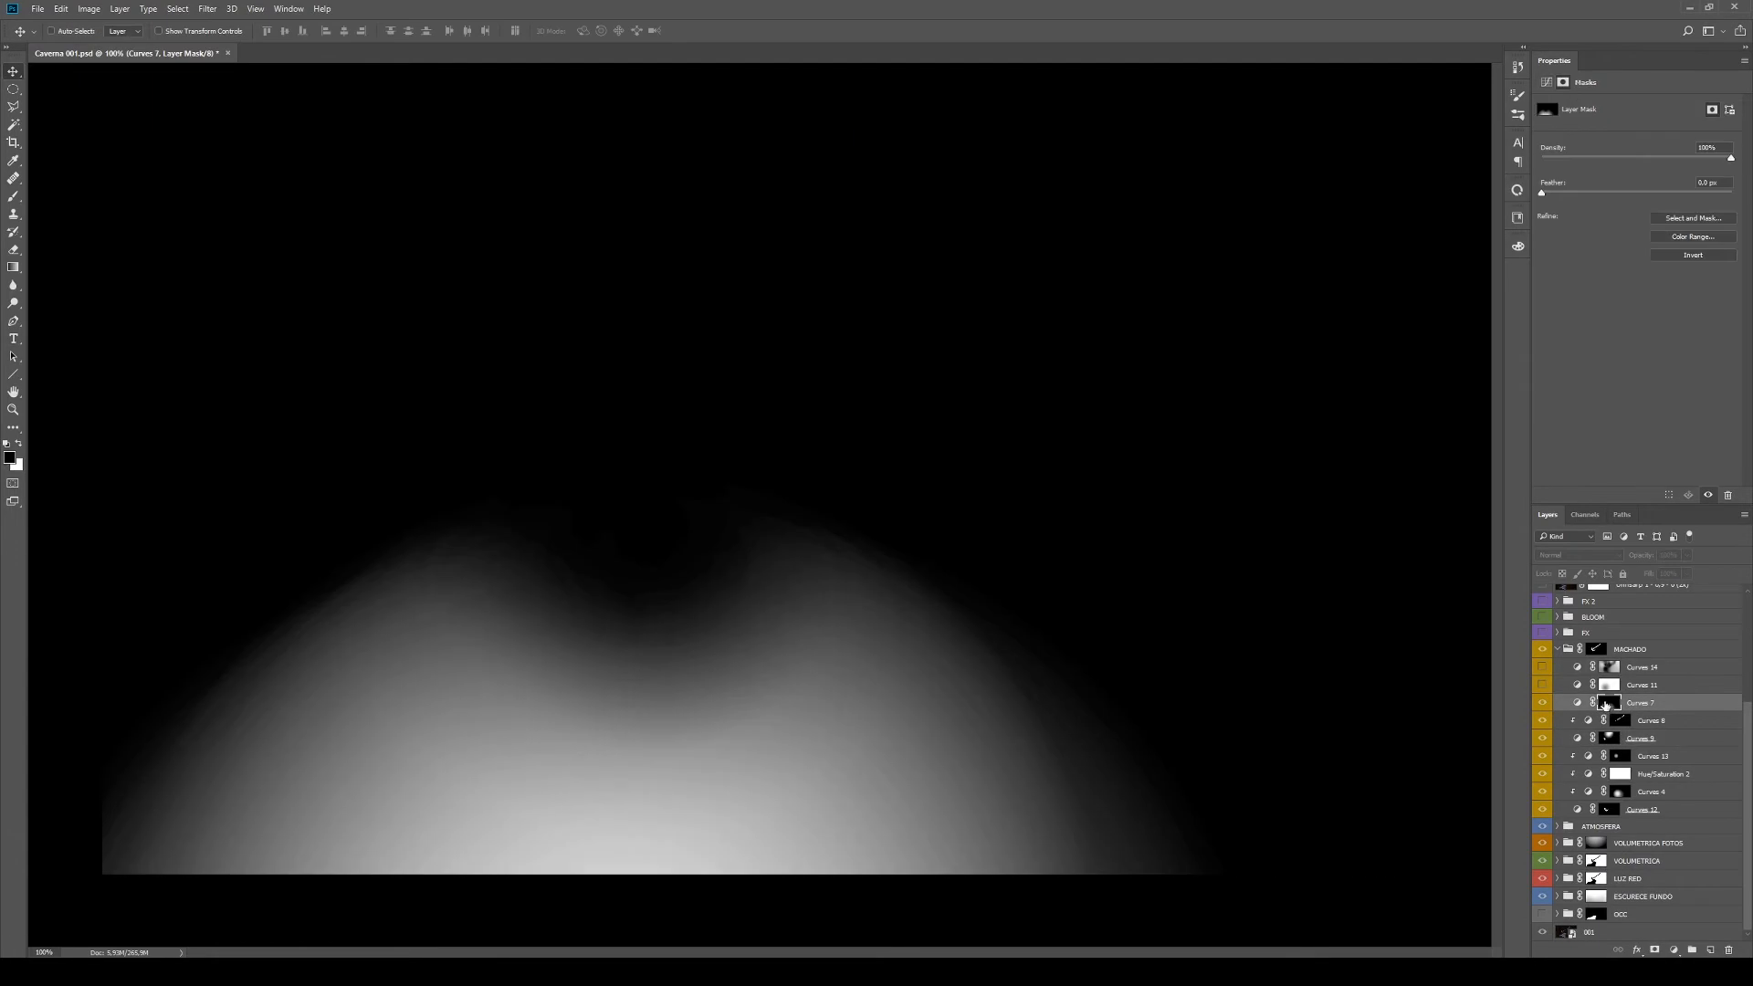
{"action": "left_click", "coordinate": [1607, 706], "text": "alt"}
Examine the axe blade where it meets the rock, checking the Curves 7 mask and its effect up close
{"action": "key", "text": "z"}
{"action": "left_click", "coordinate": [581, 645]}
{"action": "left_click", "coordinate": [582, 646]}
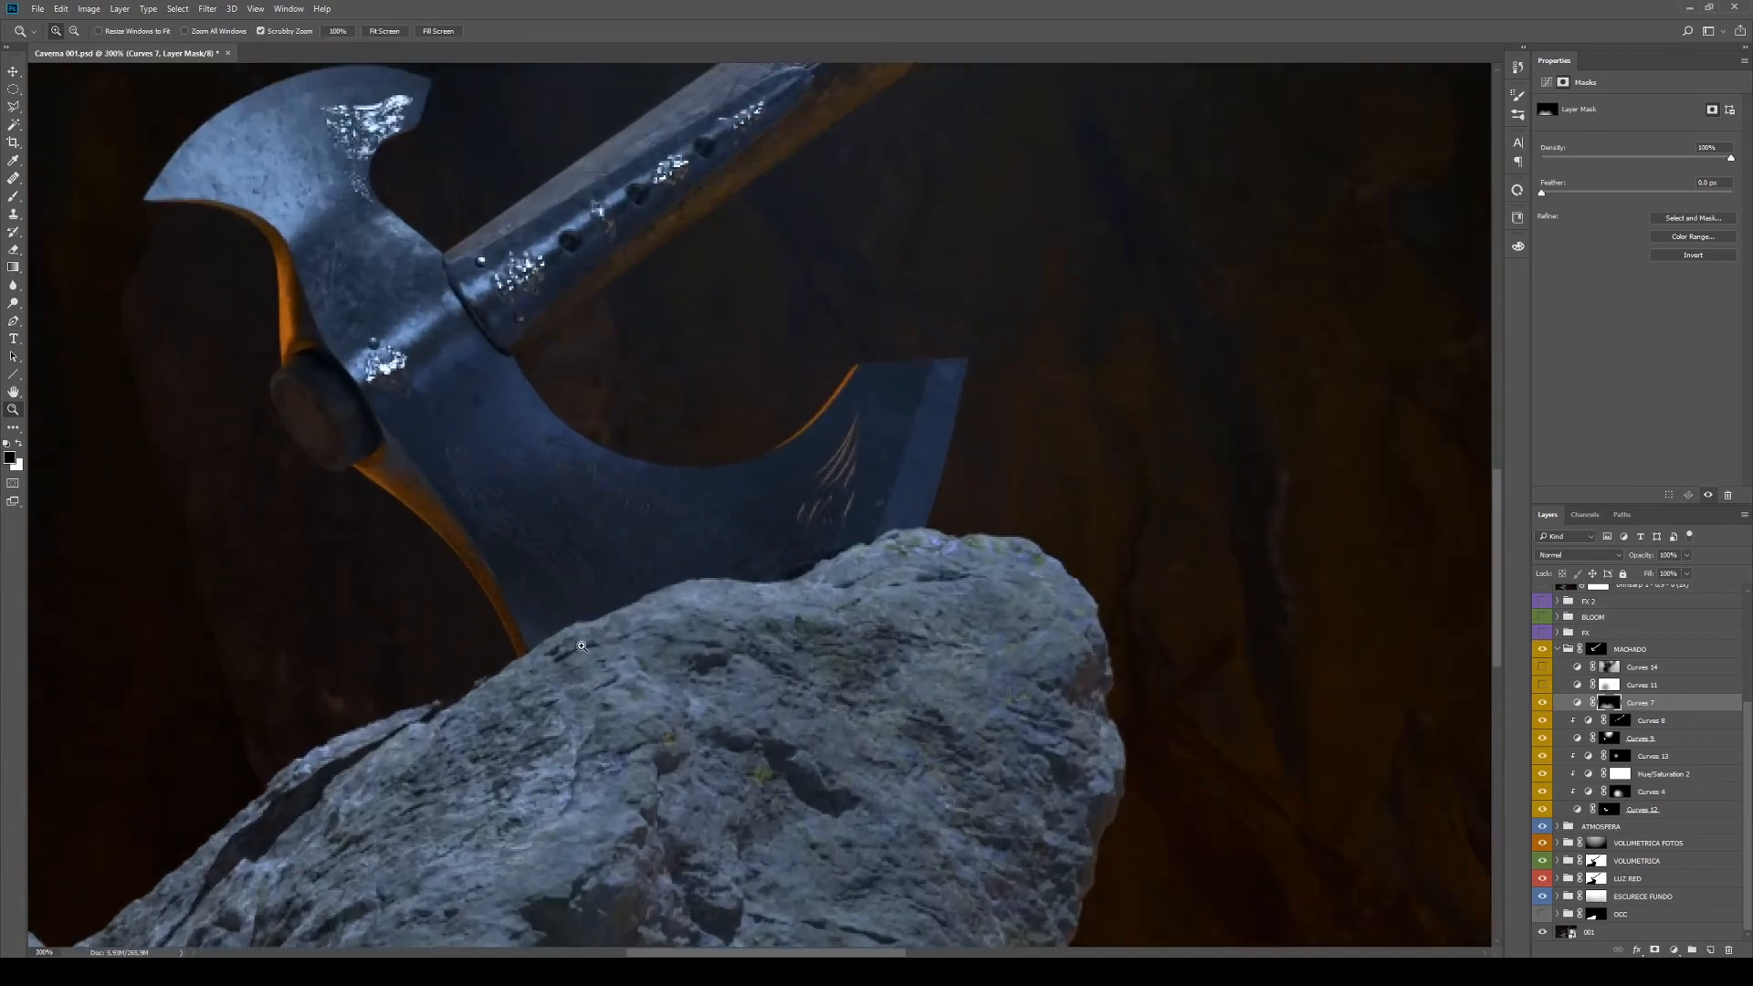
{"action": "left_click", "coordinate": [581, 646]}
{"action": "left_click", "coordinate": [1609, 705], "text": "alt"}
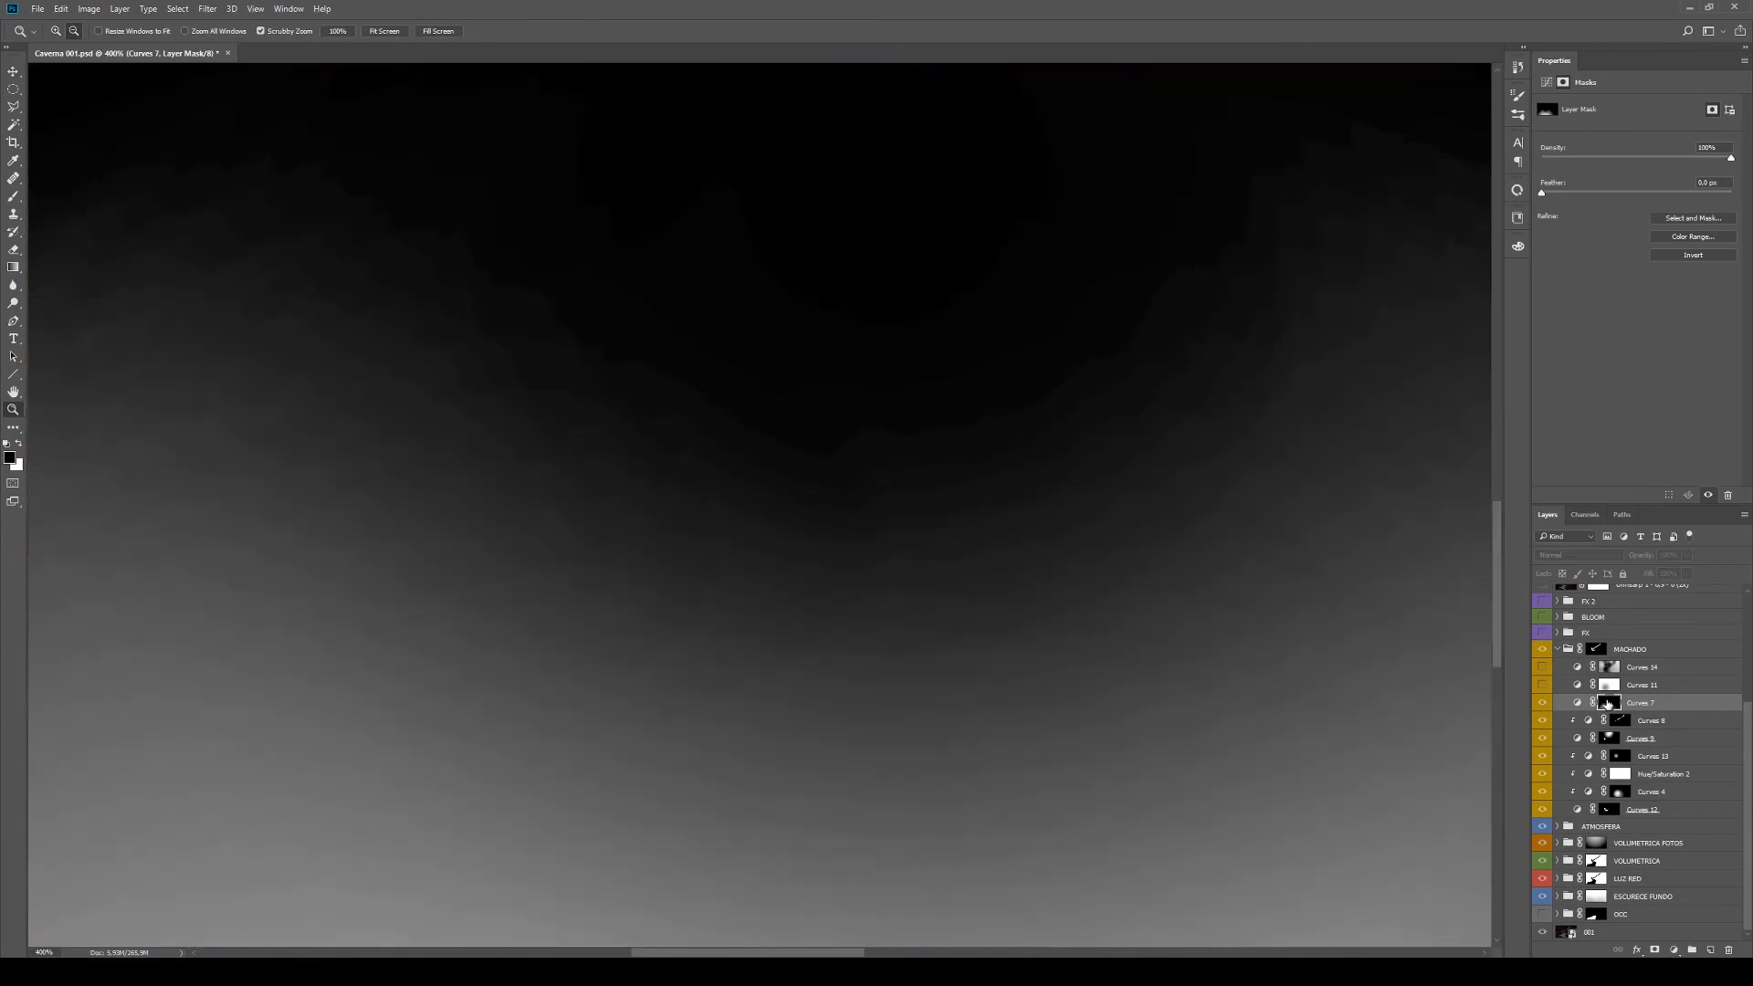
{"action": "left_click", "coordinate": [1607, 705], "text": "alt"}
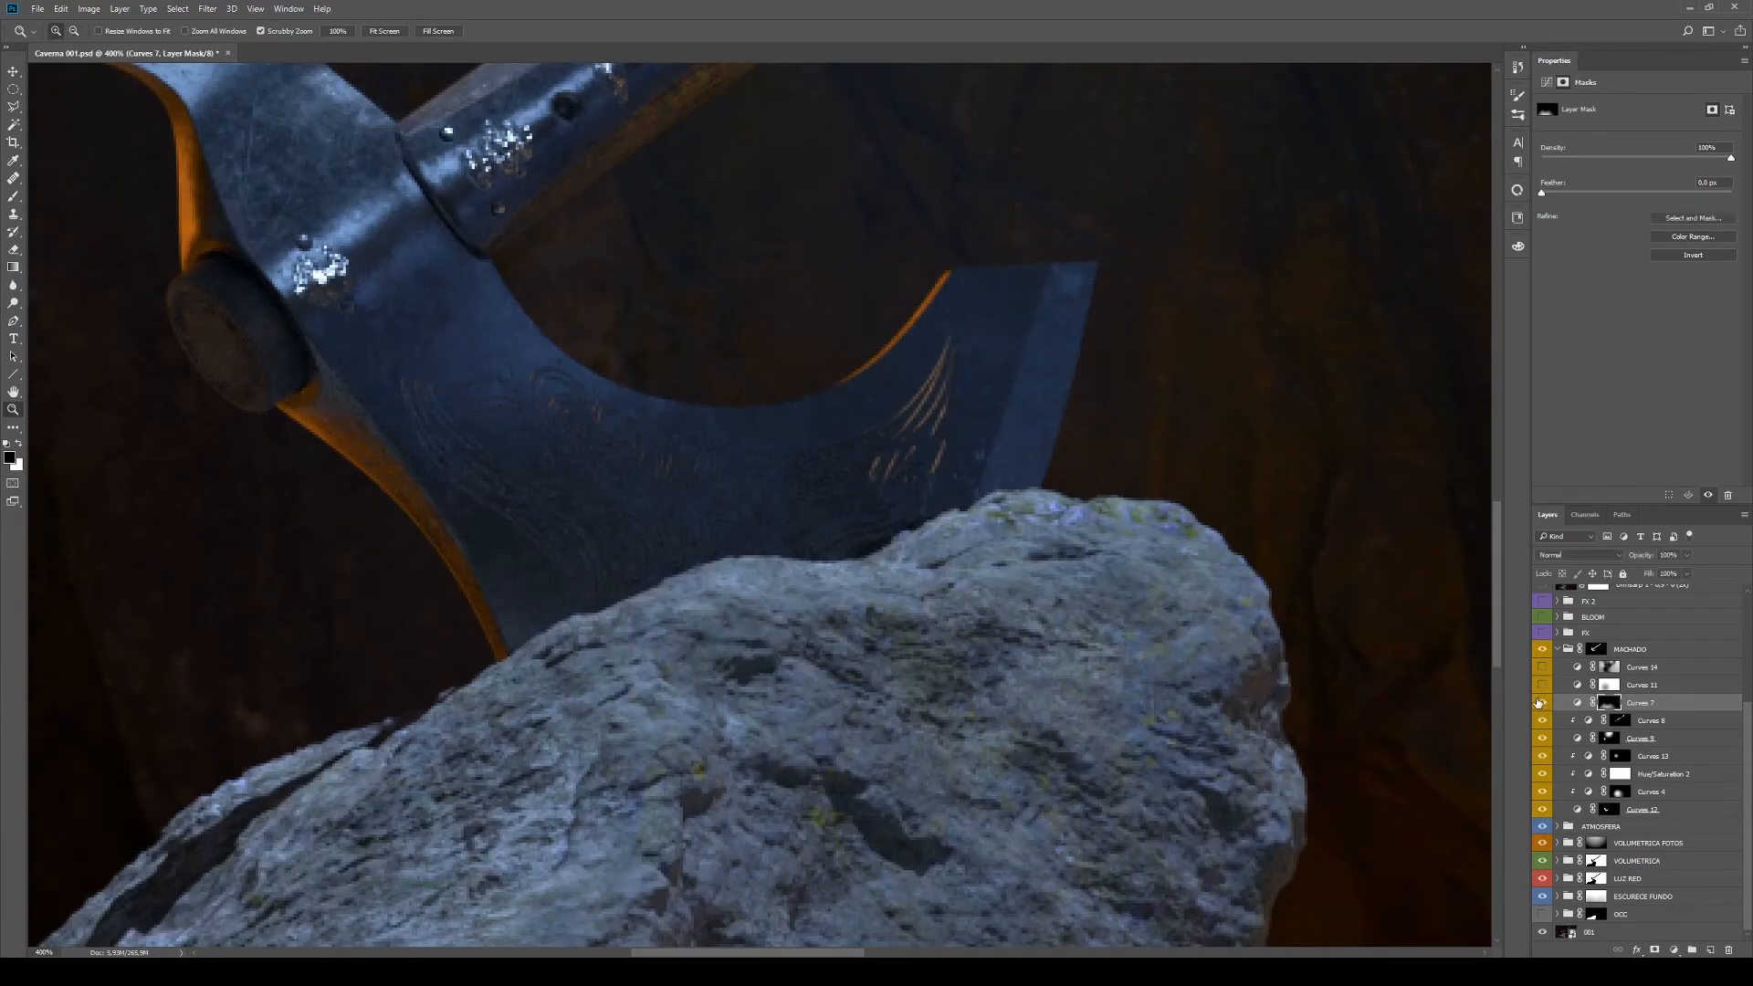
{"action": "left_click", "coordinate": [1540, 702]}
{"action": "left_click_drag", "start_coordinate": [901, 662], "coordinate": [813, 663]}
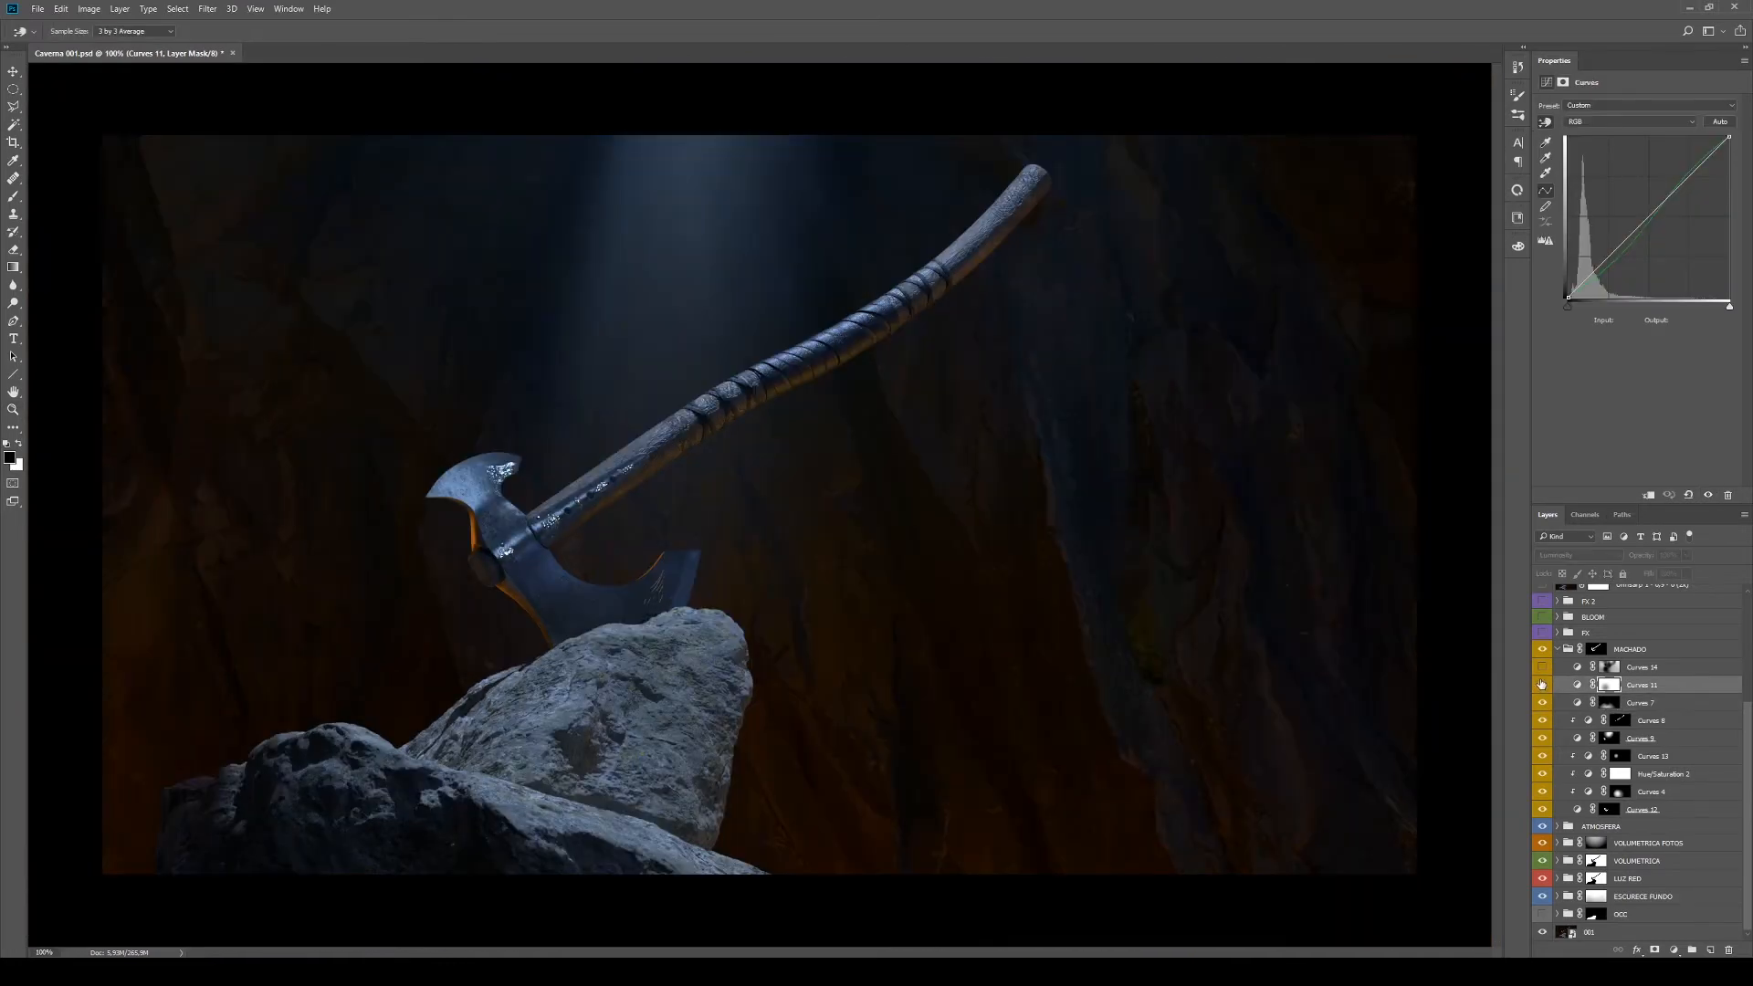
Show the Curves 11 adjustment and compare its Green curve with the image's green channel
{"action": "left_click", "coordinate": [1541, 685]}
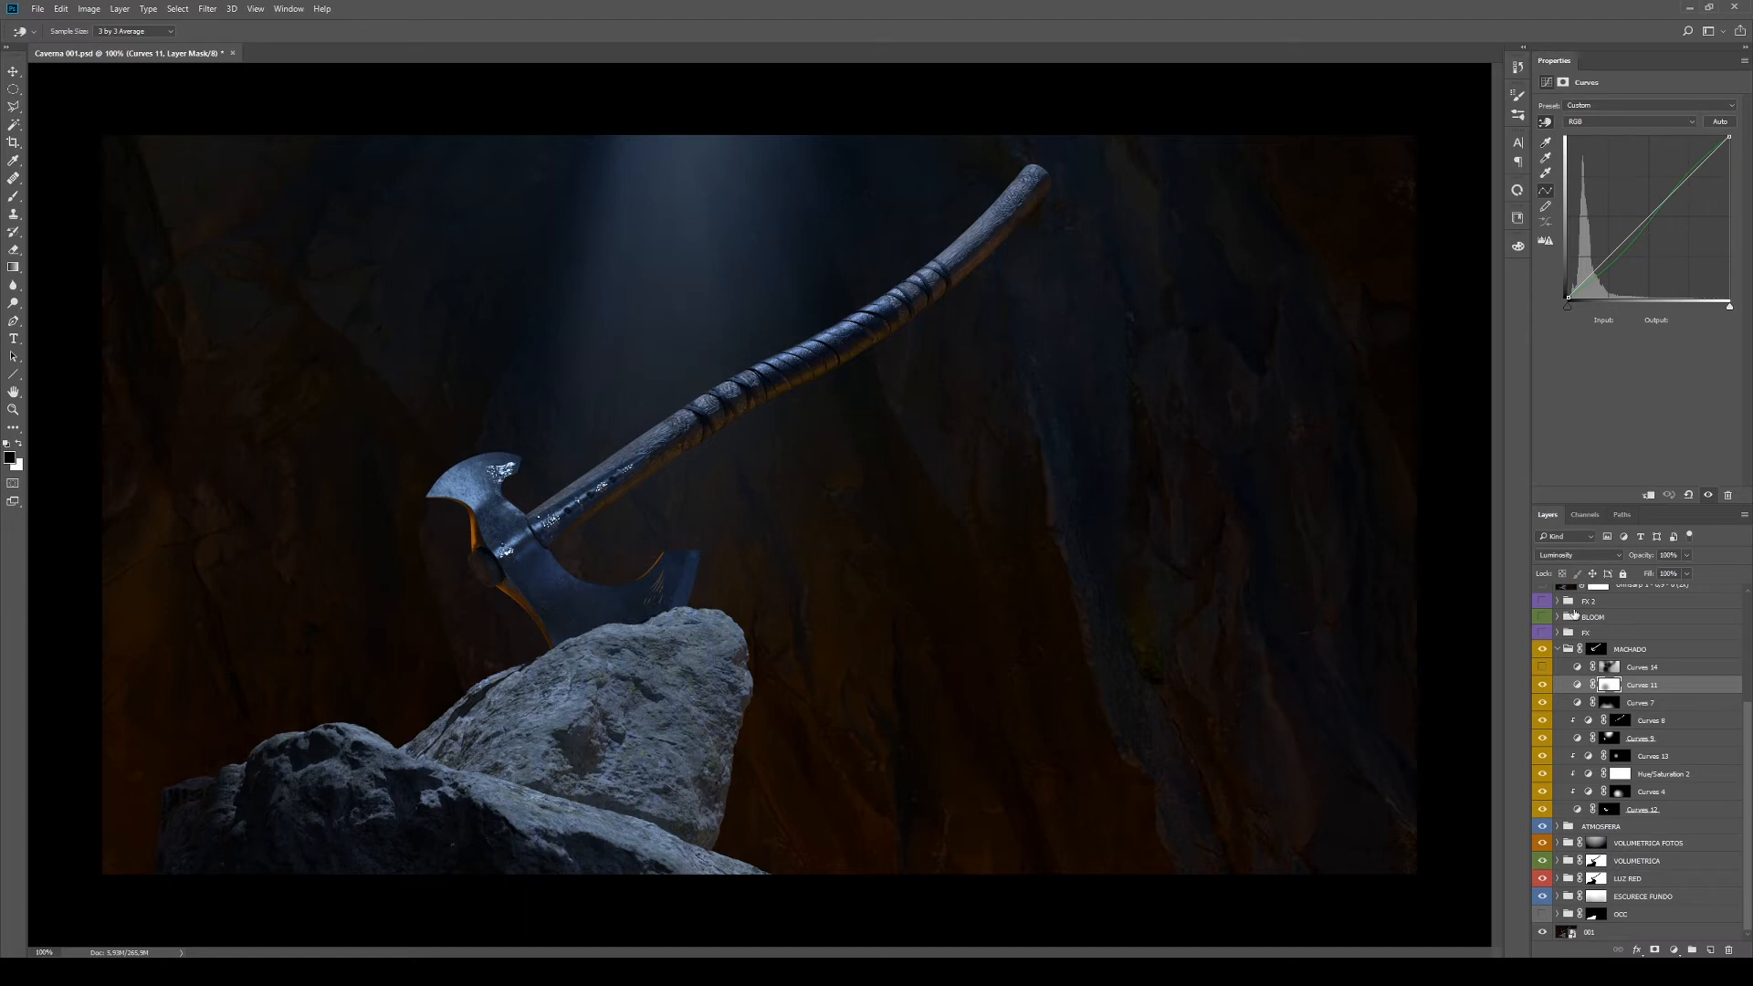
{"action": "left_click", "coordinate": [1625, 121]}
{"action": "left_click", "coordinate": [1624, 157]}
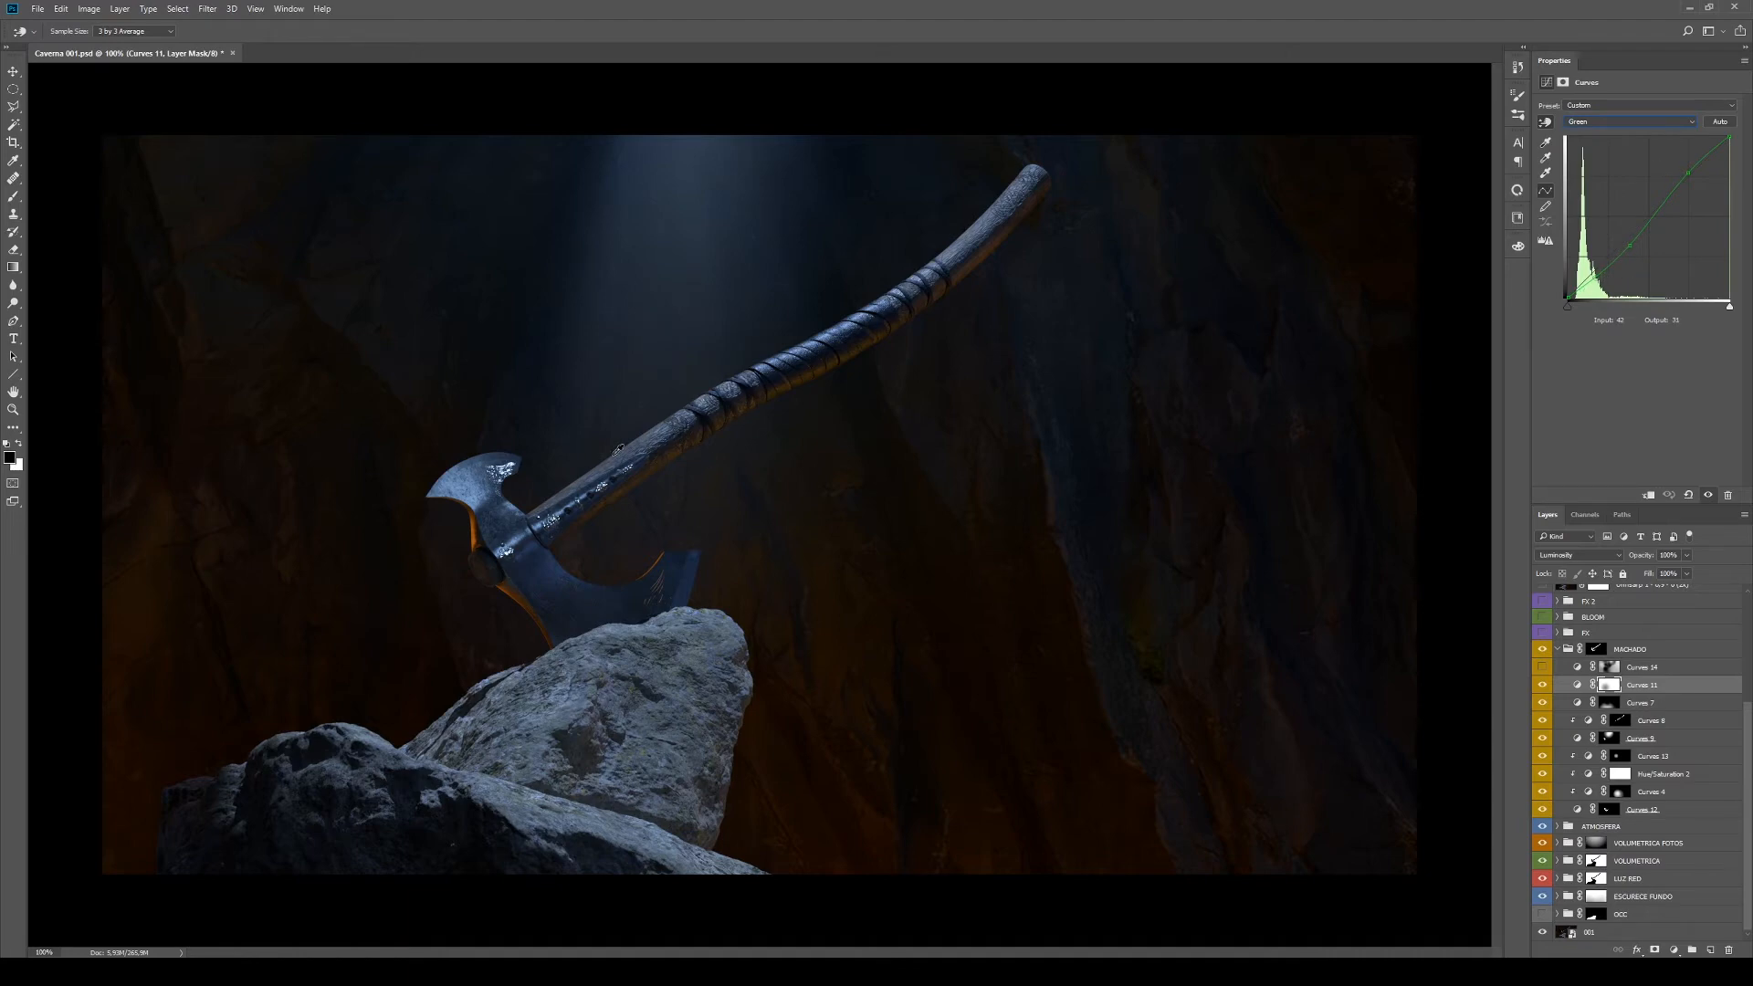
{"action": "left_click", "coordinate": [1585, 515]}
{"action": "left_click", "coordinate": [1592, 567]}
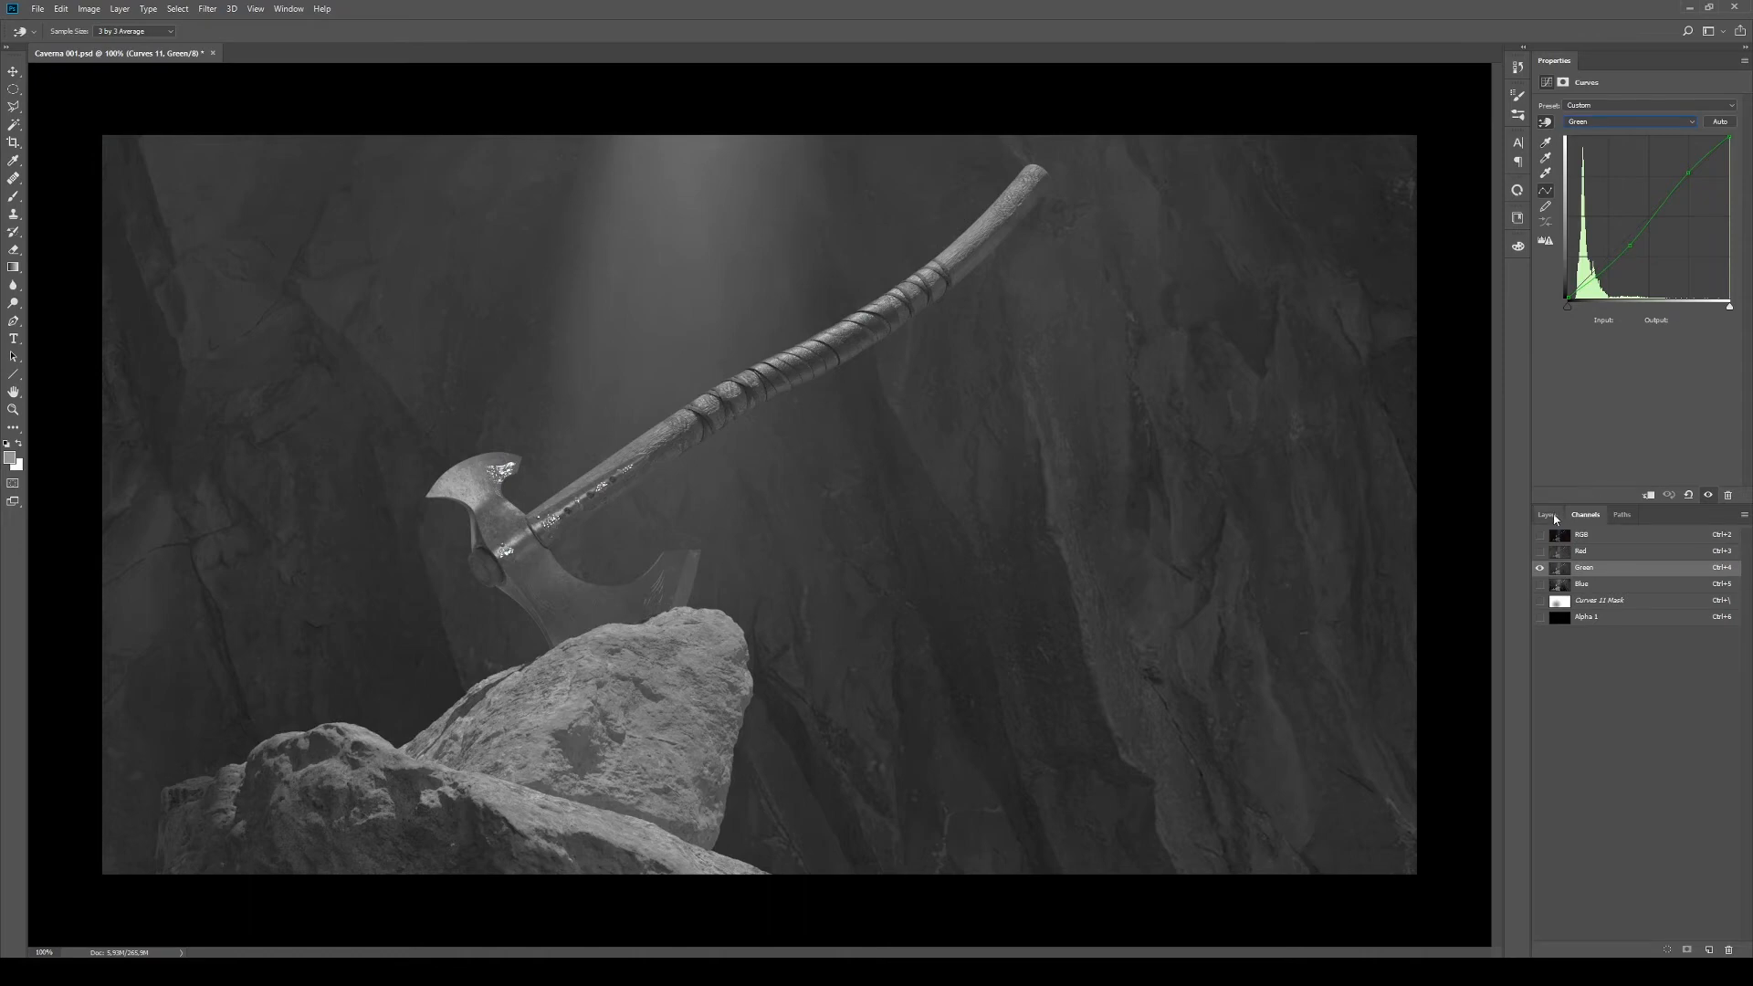
{"action": "left_click", "coordinate": [1548, 515]}
{"action": "left_click", "coordinate": [1652, 673]}
{"action": "left_click", "coordinate": [1628, 682]}
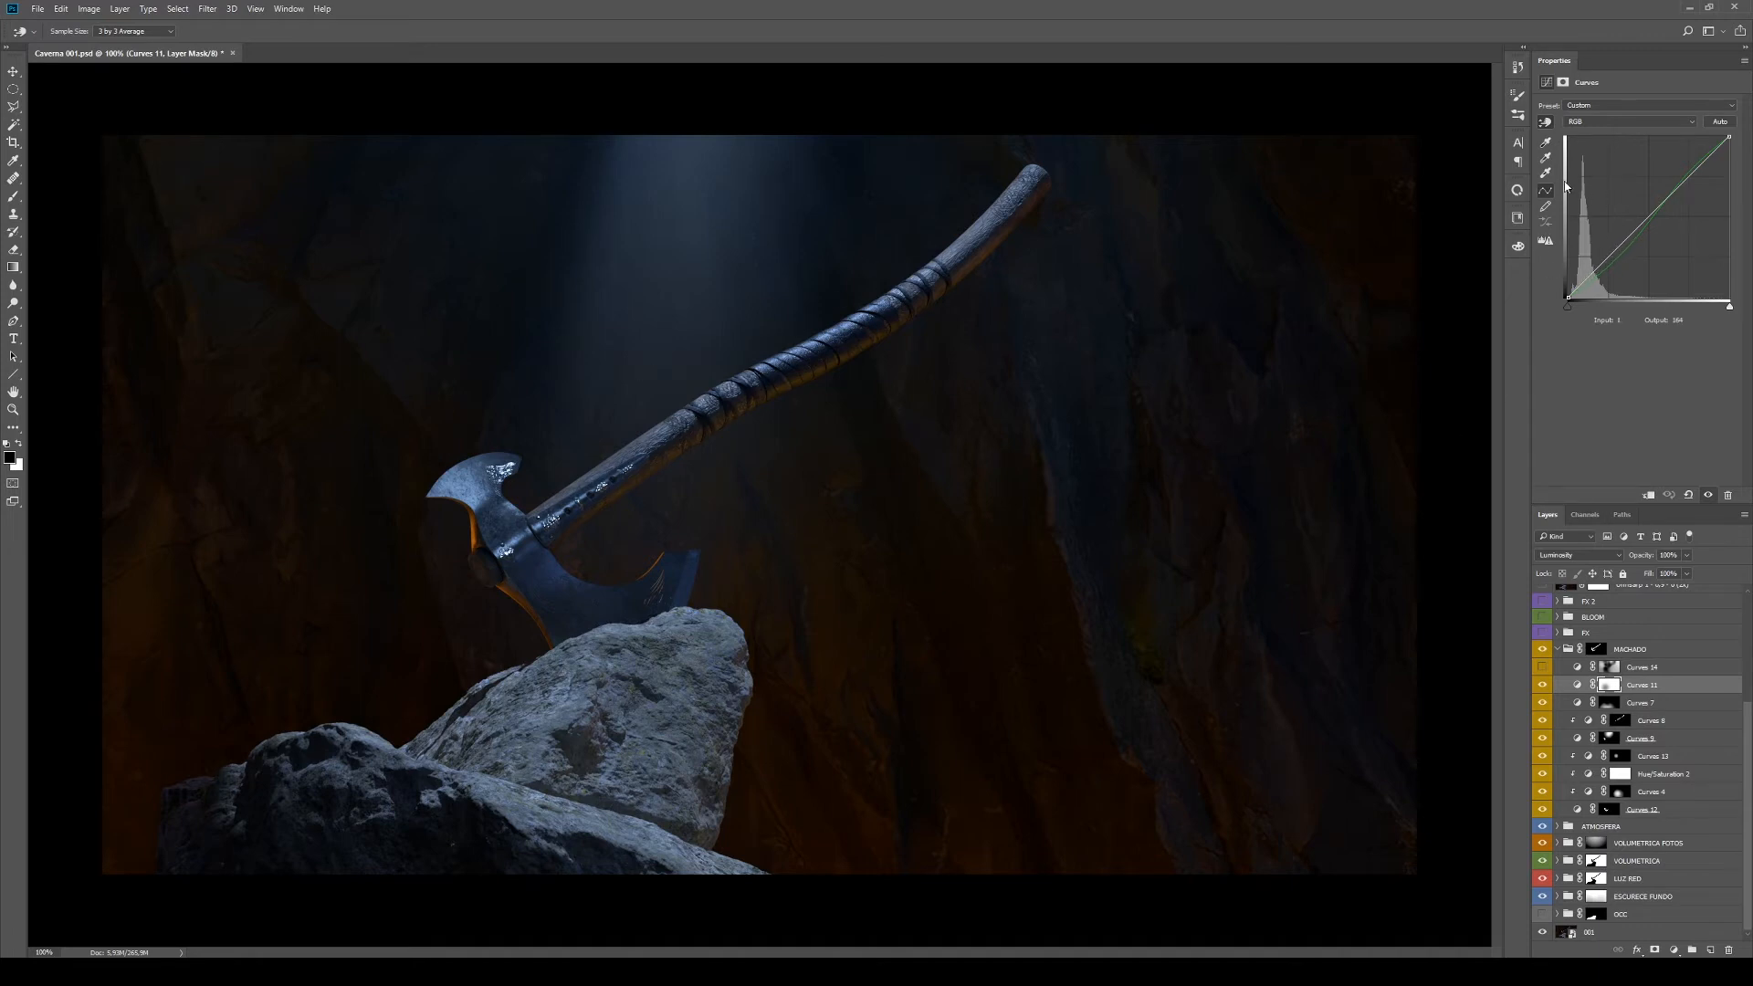
Inspect the Red, Blue and RGB curves of Curves 11, as well as its layer mask
{"action": "left_click", "coordinate": [1633, 127]}
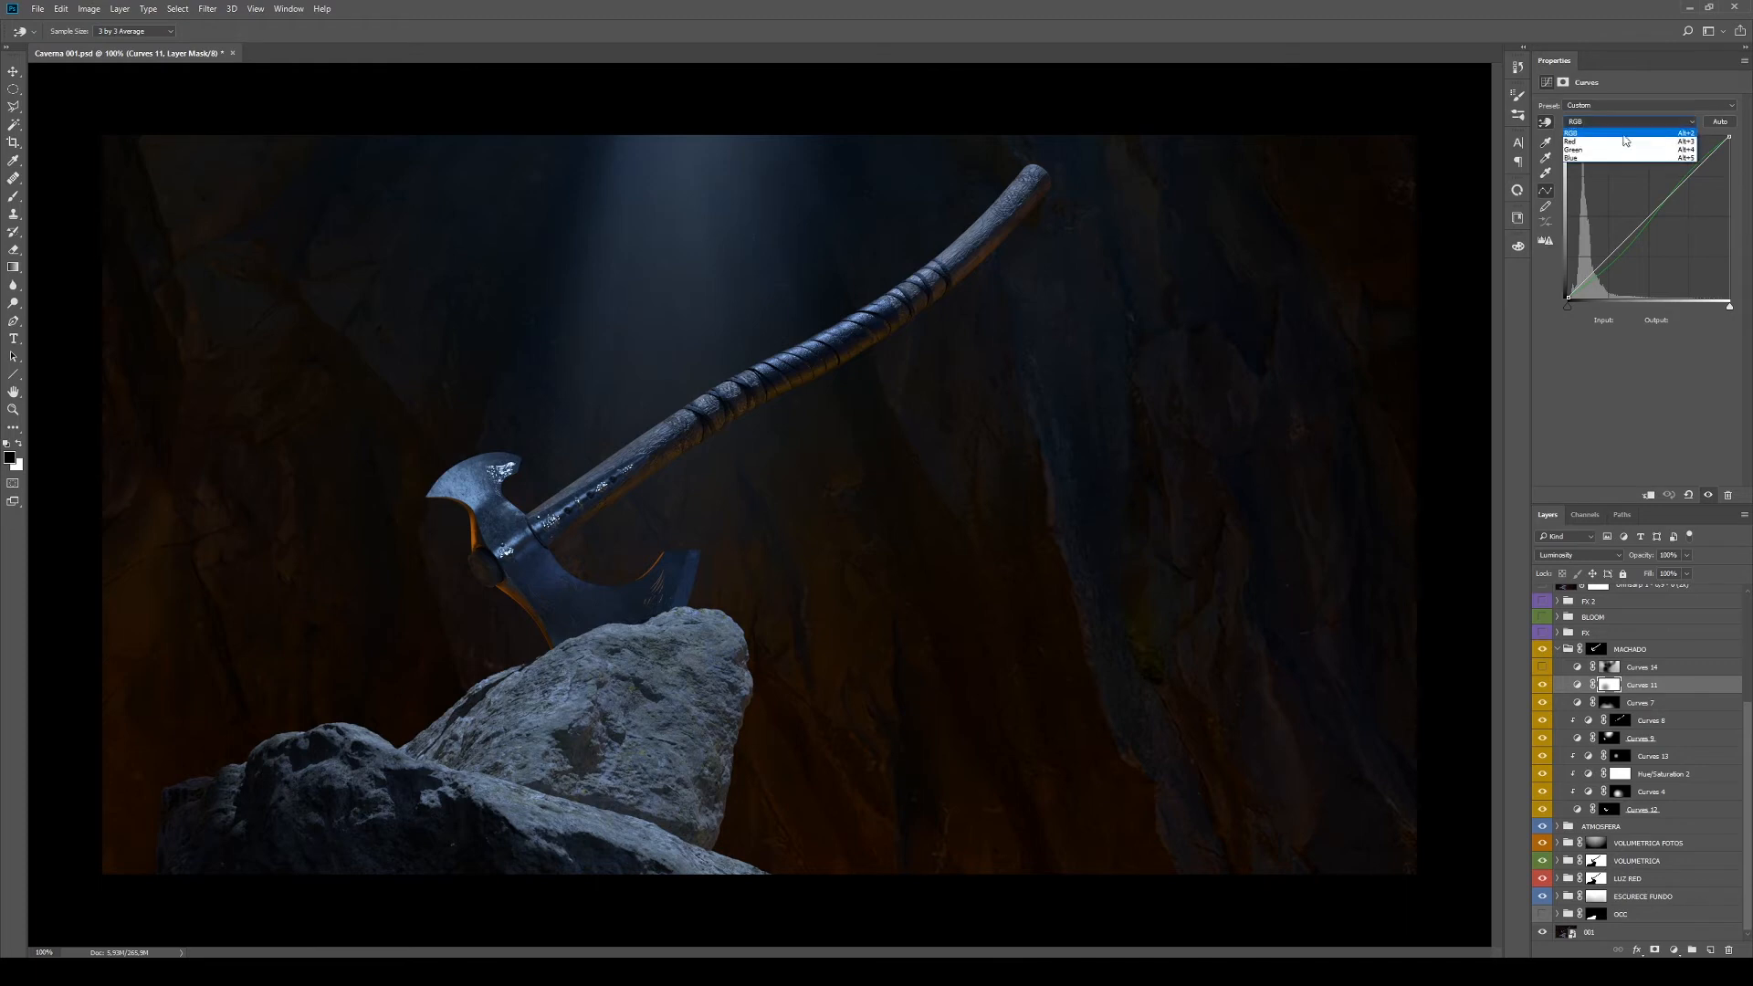
{"action": "left_click", "coordinate": [1630, 142]}
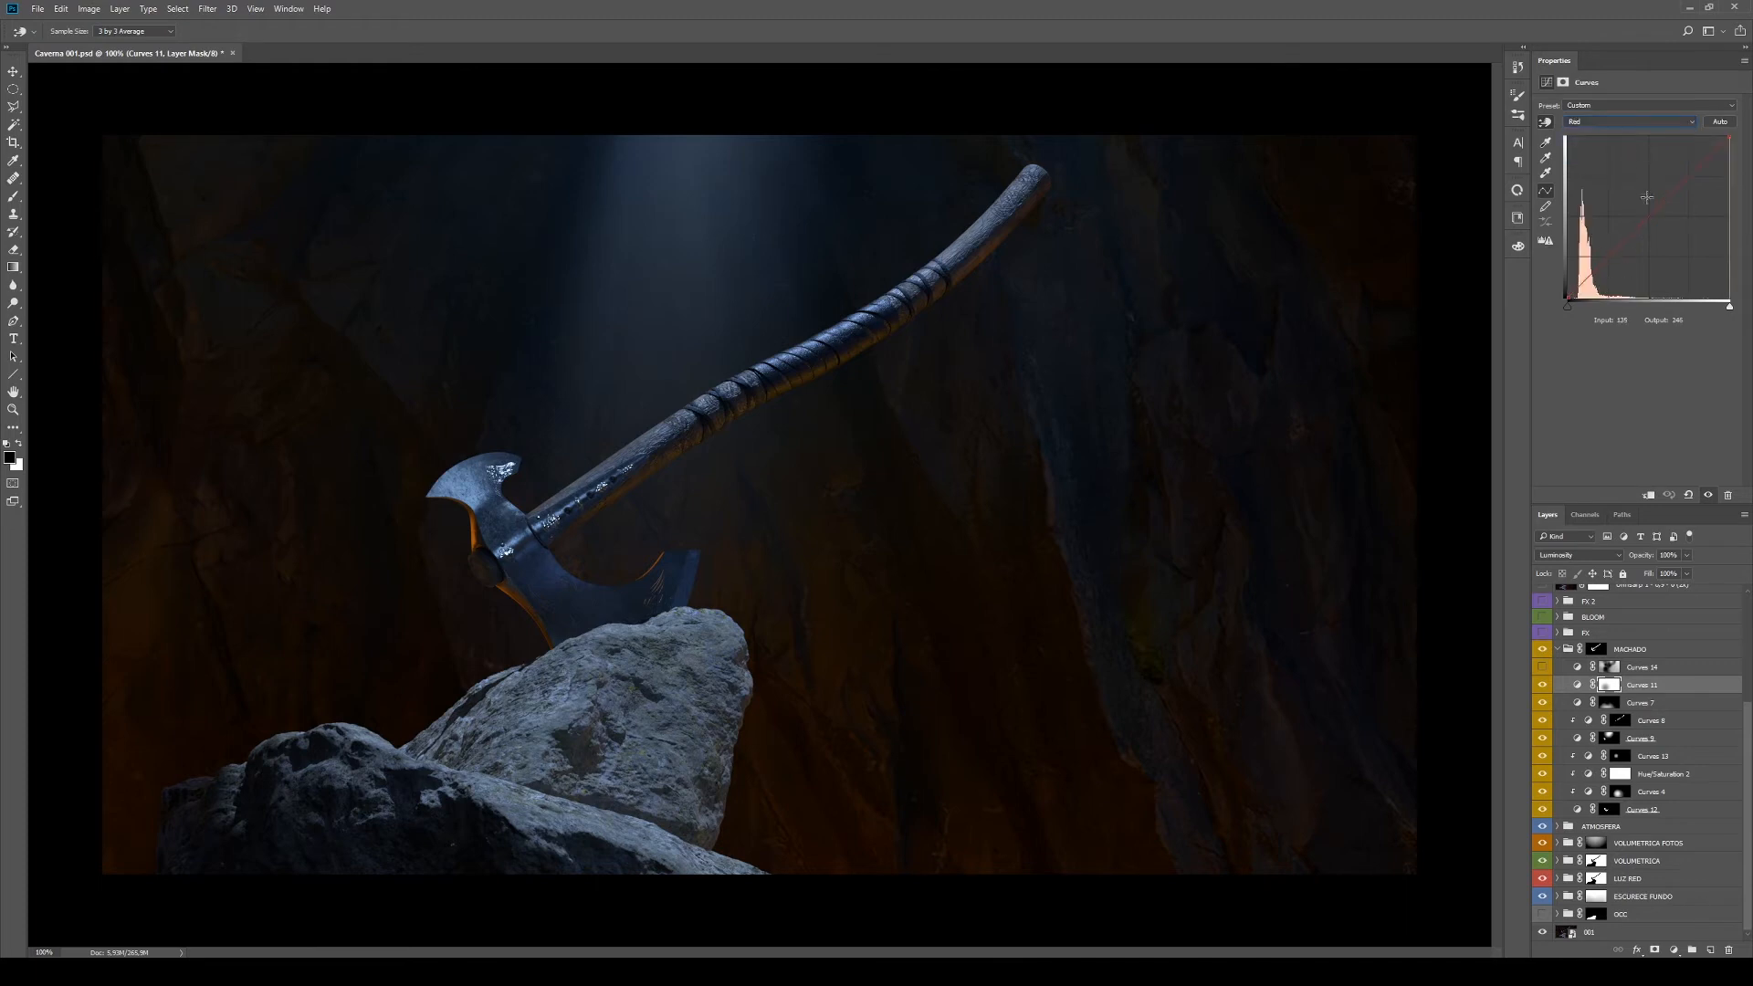
{"action": "left_click", "coordinate": [1615, 123]}
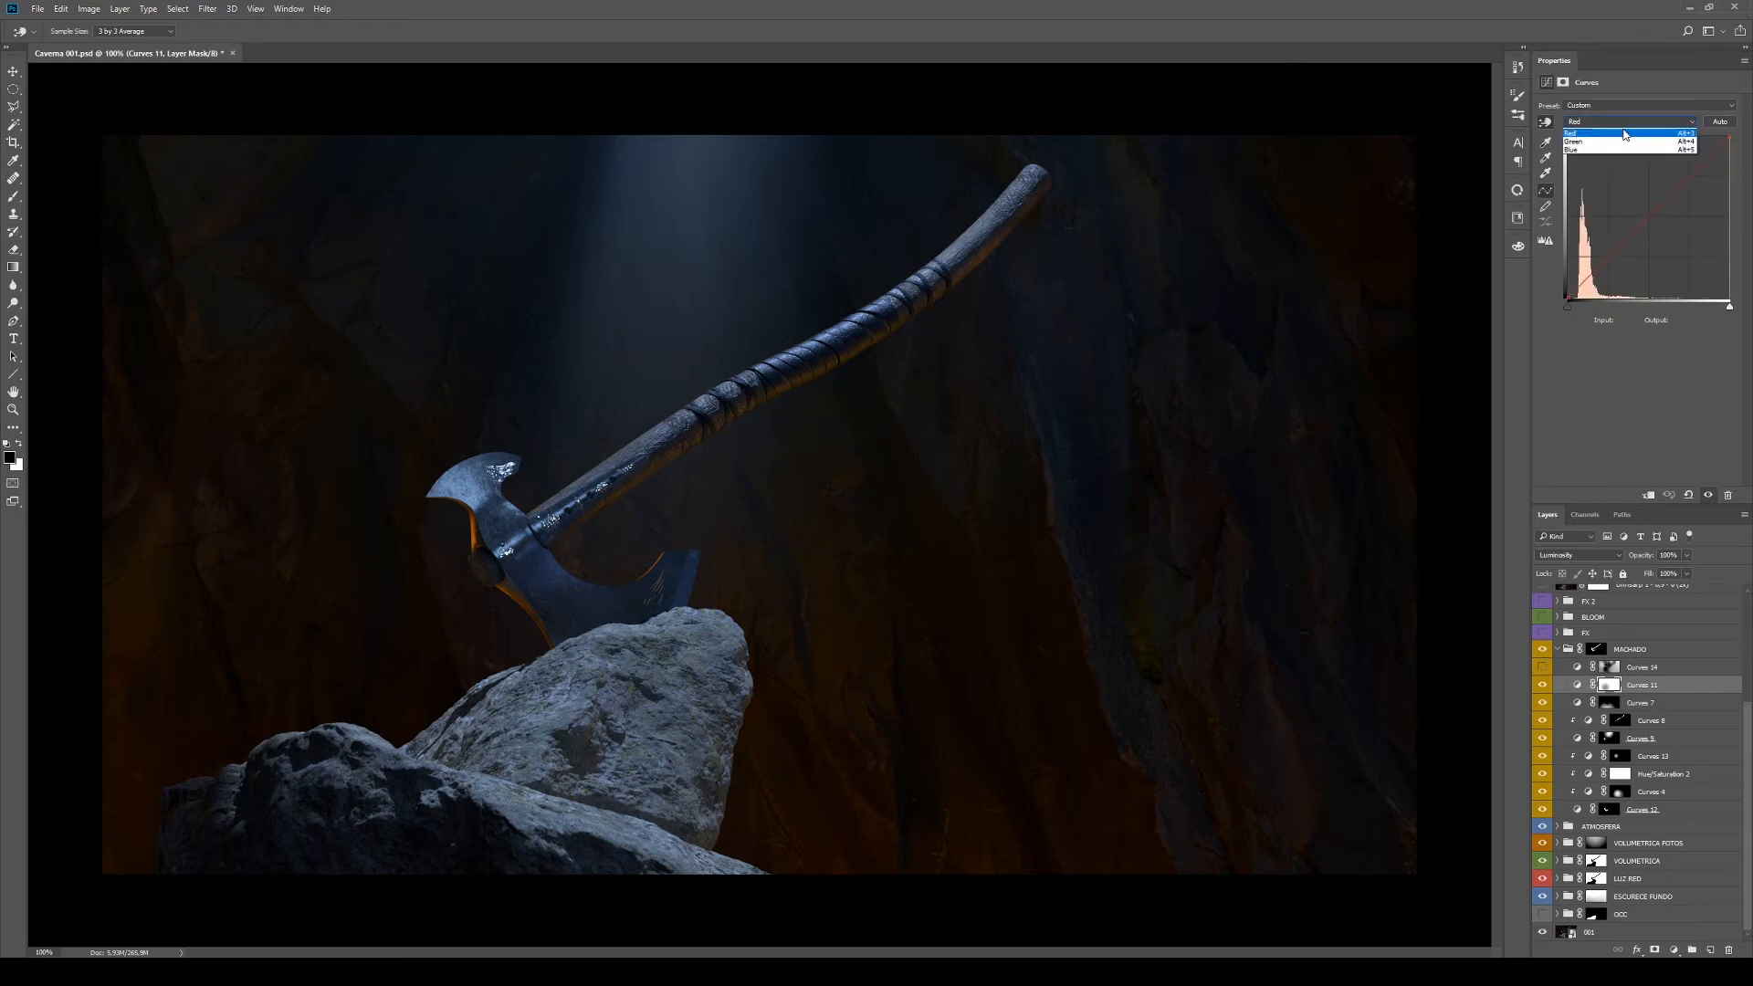
{"action": "left_click", "coordinate": [1626, 167]}
{"action": "left_click", "coordinate": [1629, 122]}
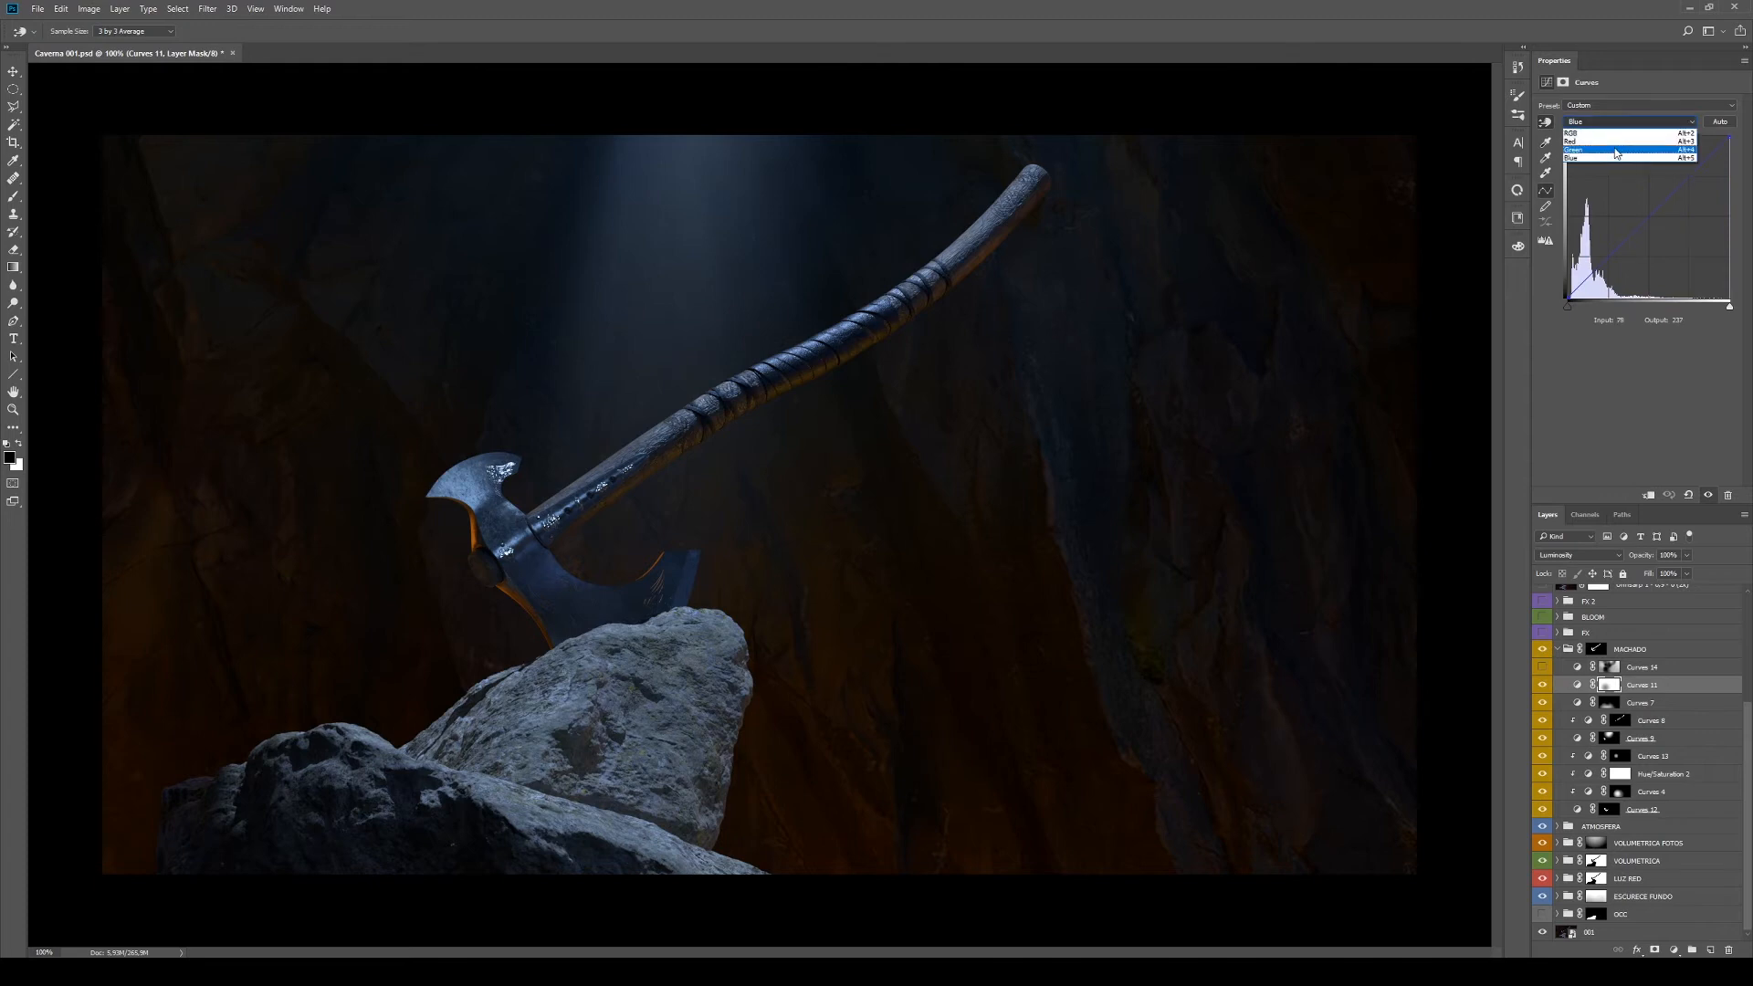
{"action": "left_click", "coordinate": [1621, 136]}
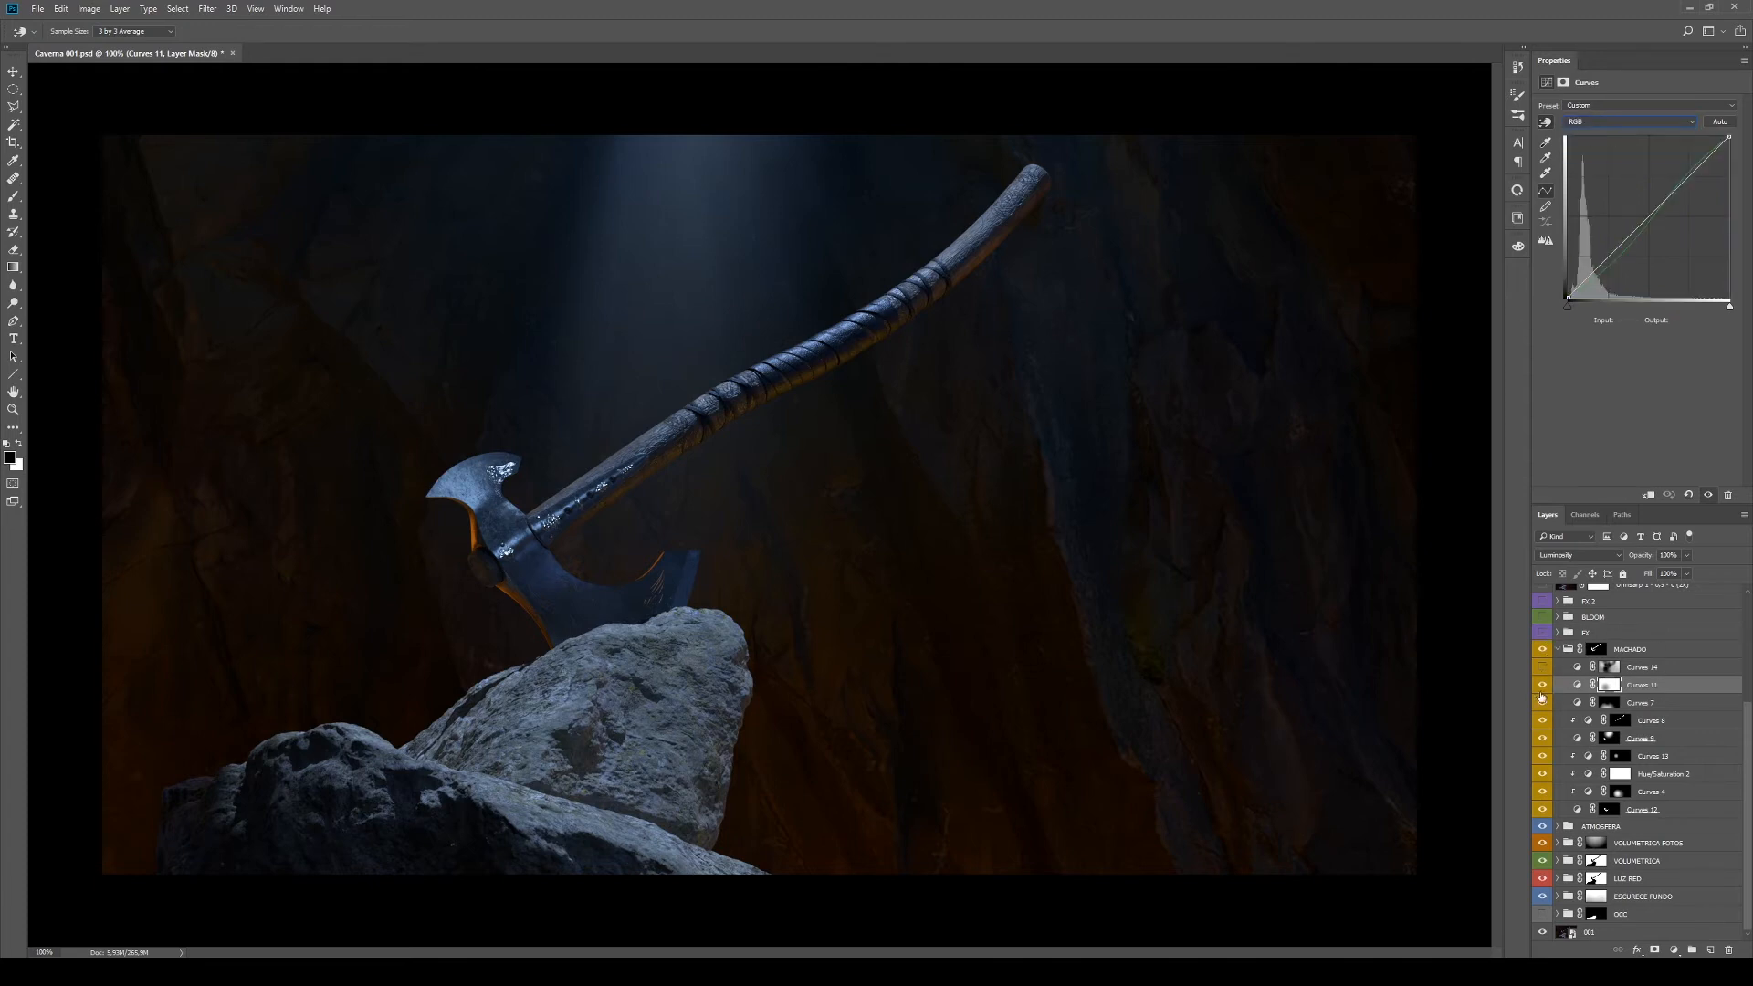
{"action": "key", "text": "z"}
{"action": "left_click", "coordinate": [1610, 685], "text": "alt"}
{"action": "left_click", "coordinate": [1607, 686], "text": "alt"}
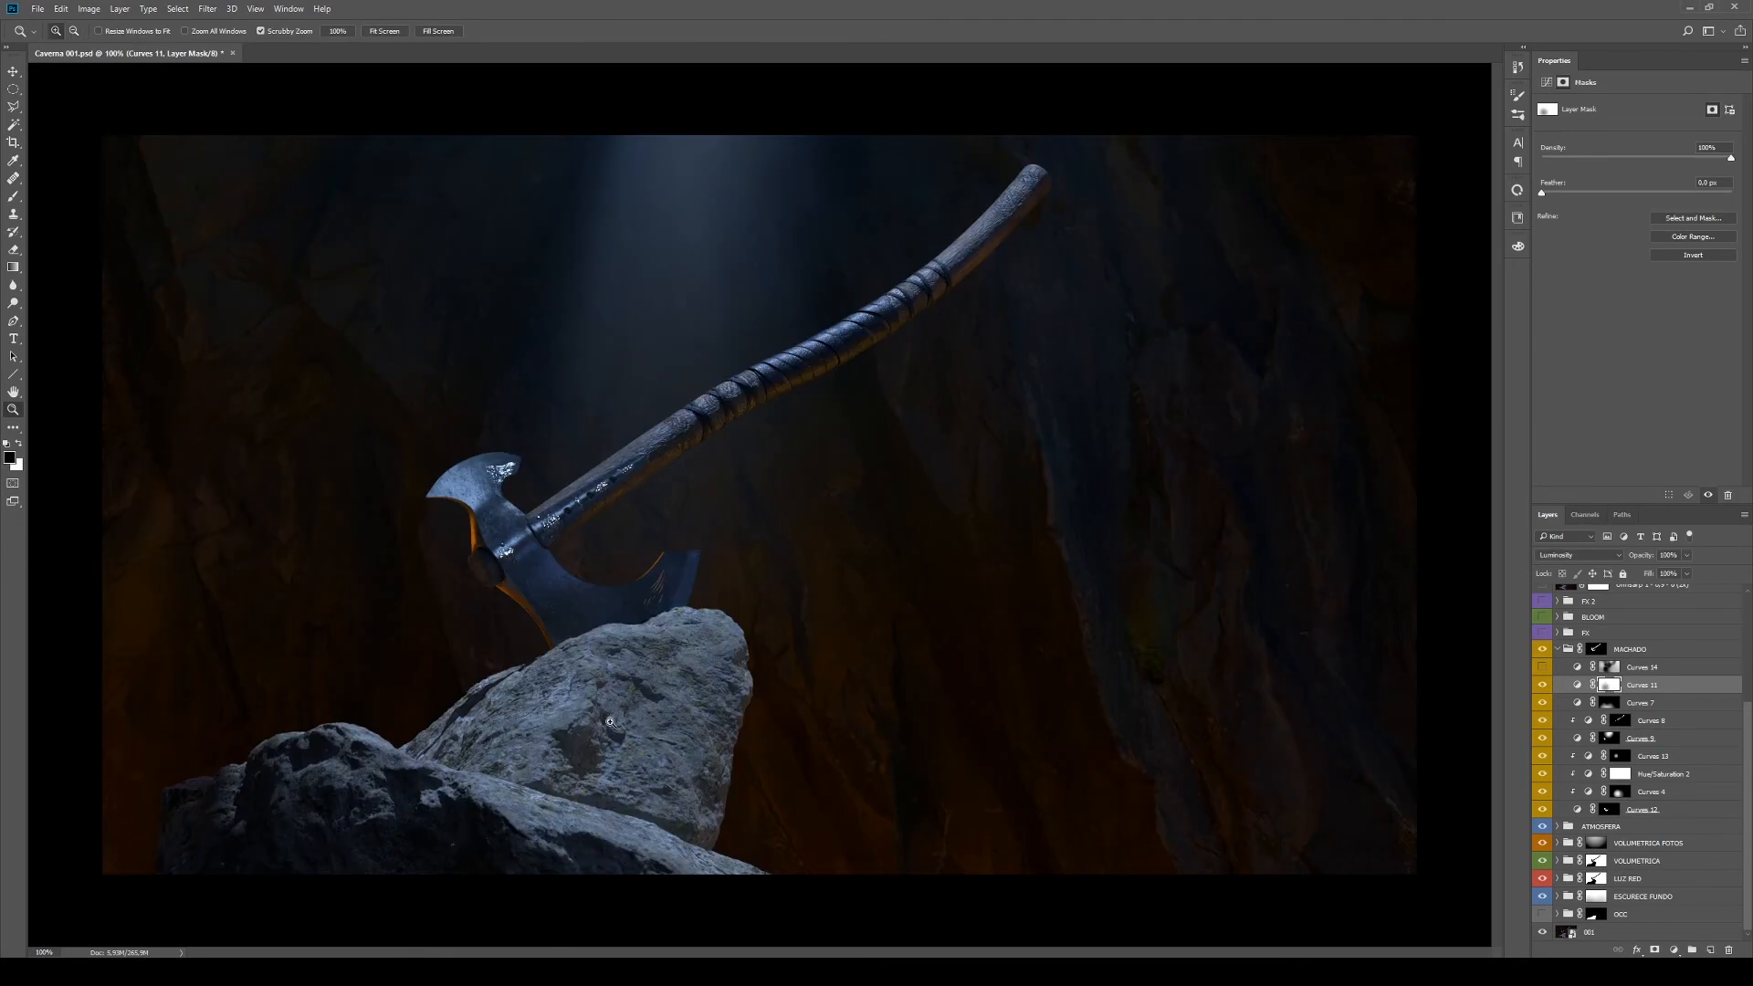
Show the Curves 14 adjustment and compare the image with and without its darkening curve
{"action": "left_click", "coordinate": [1543, 666]}
{"action": "left_click", "coordinate": [1637, 667]}
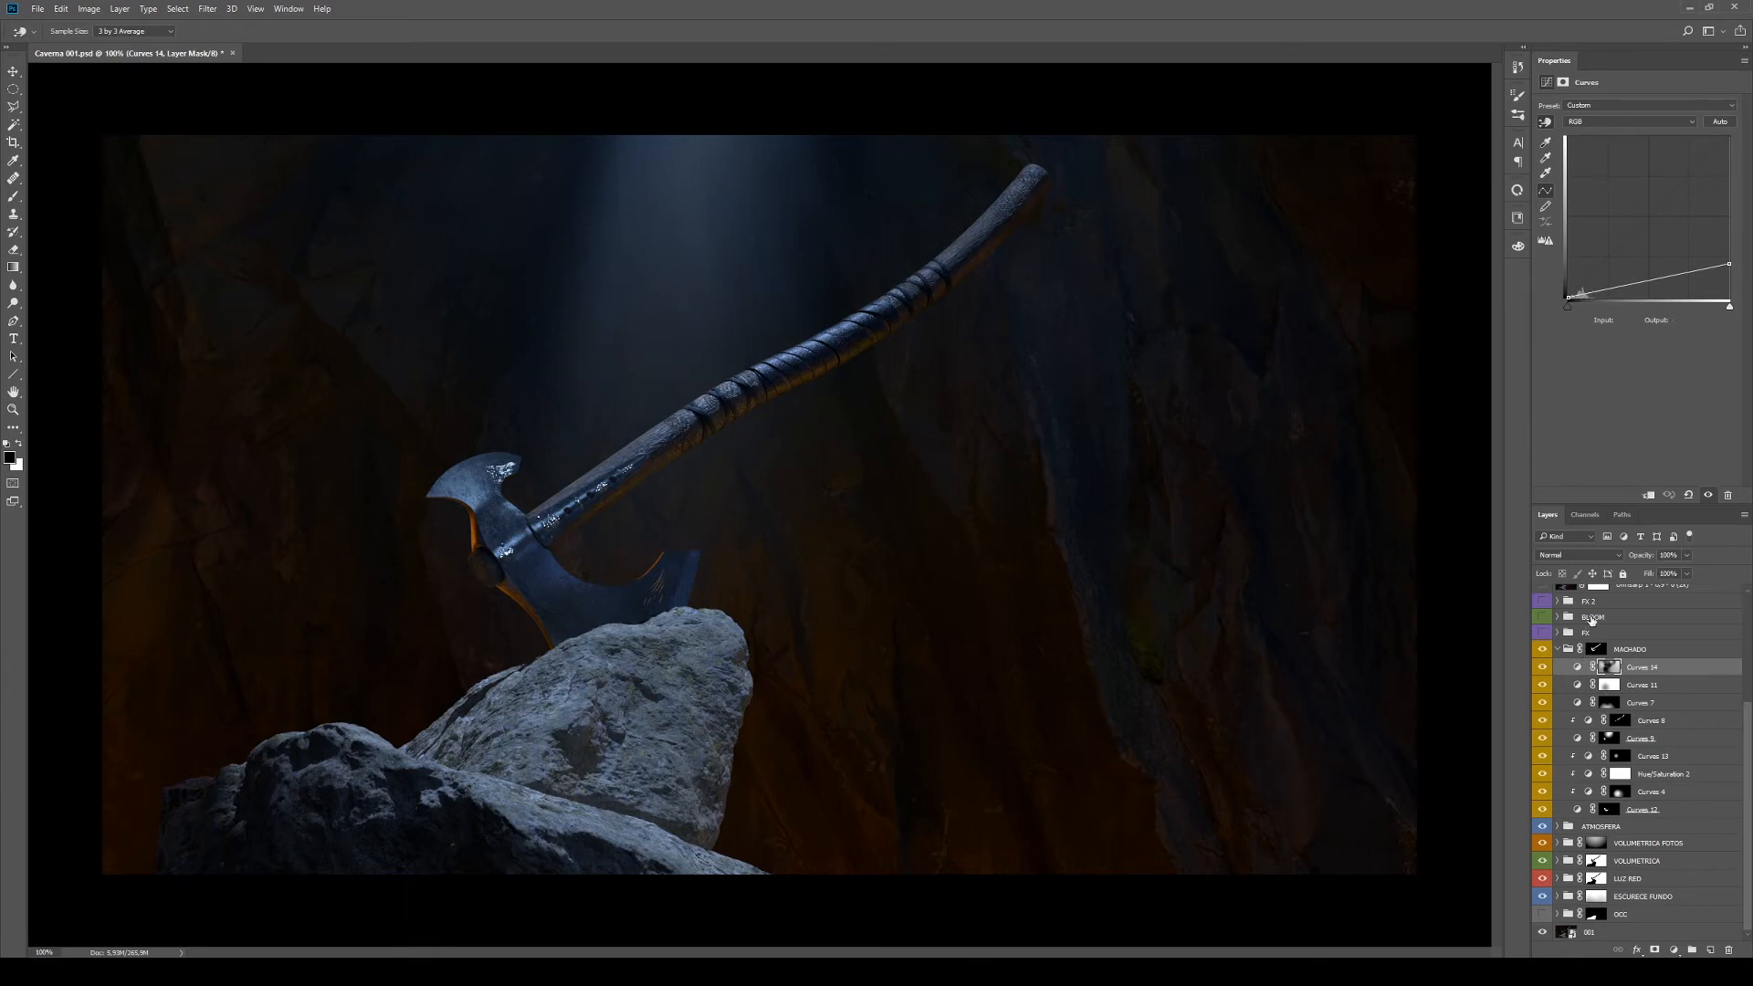
{"action": "left_click_drag", "start_coordinate": [1746, 720], "coordinate": [1746, 655]}
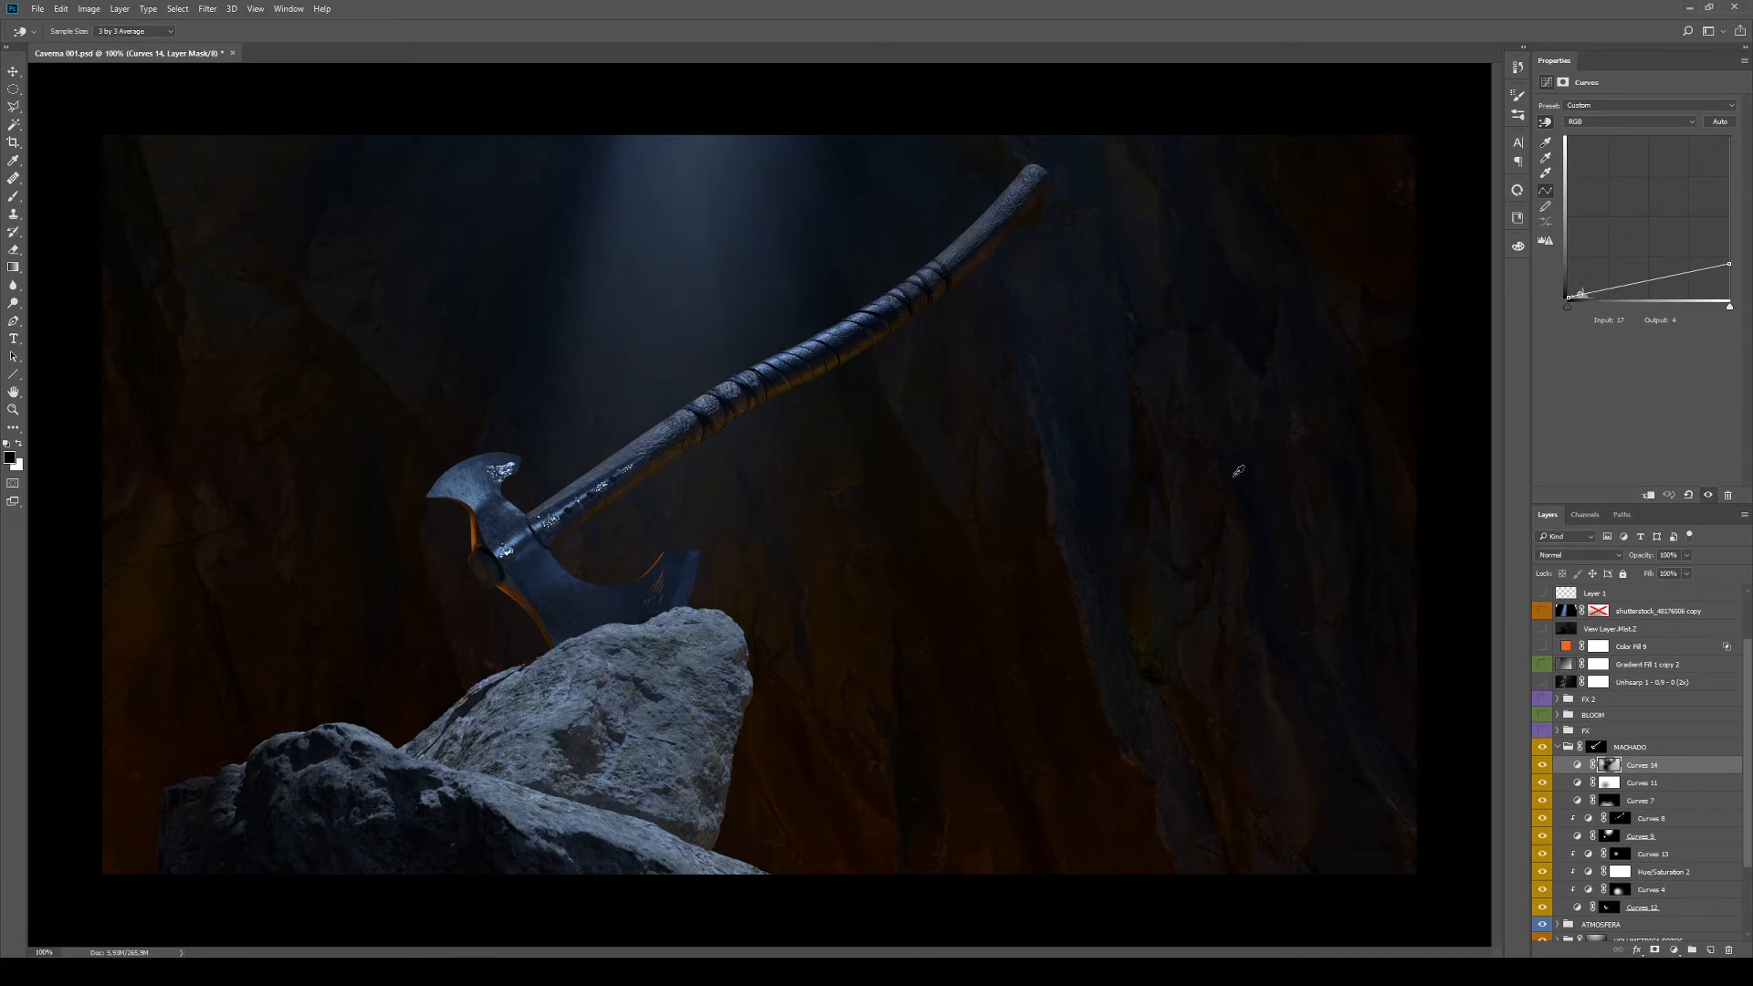
{"action": "left_click", "coordinate": [1543, 763]}
{"action": "left_click", "coordinate": [1543, 763]}
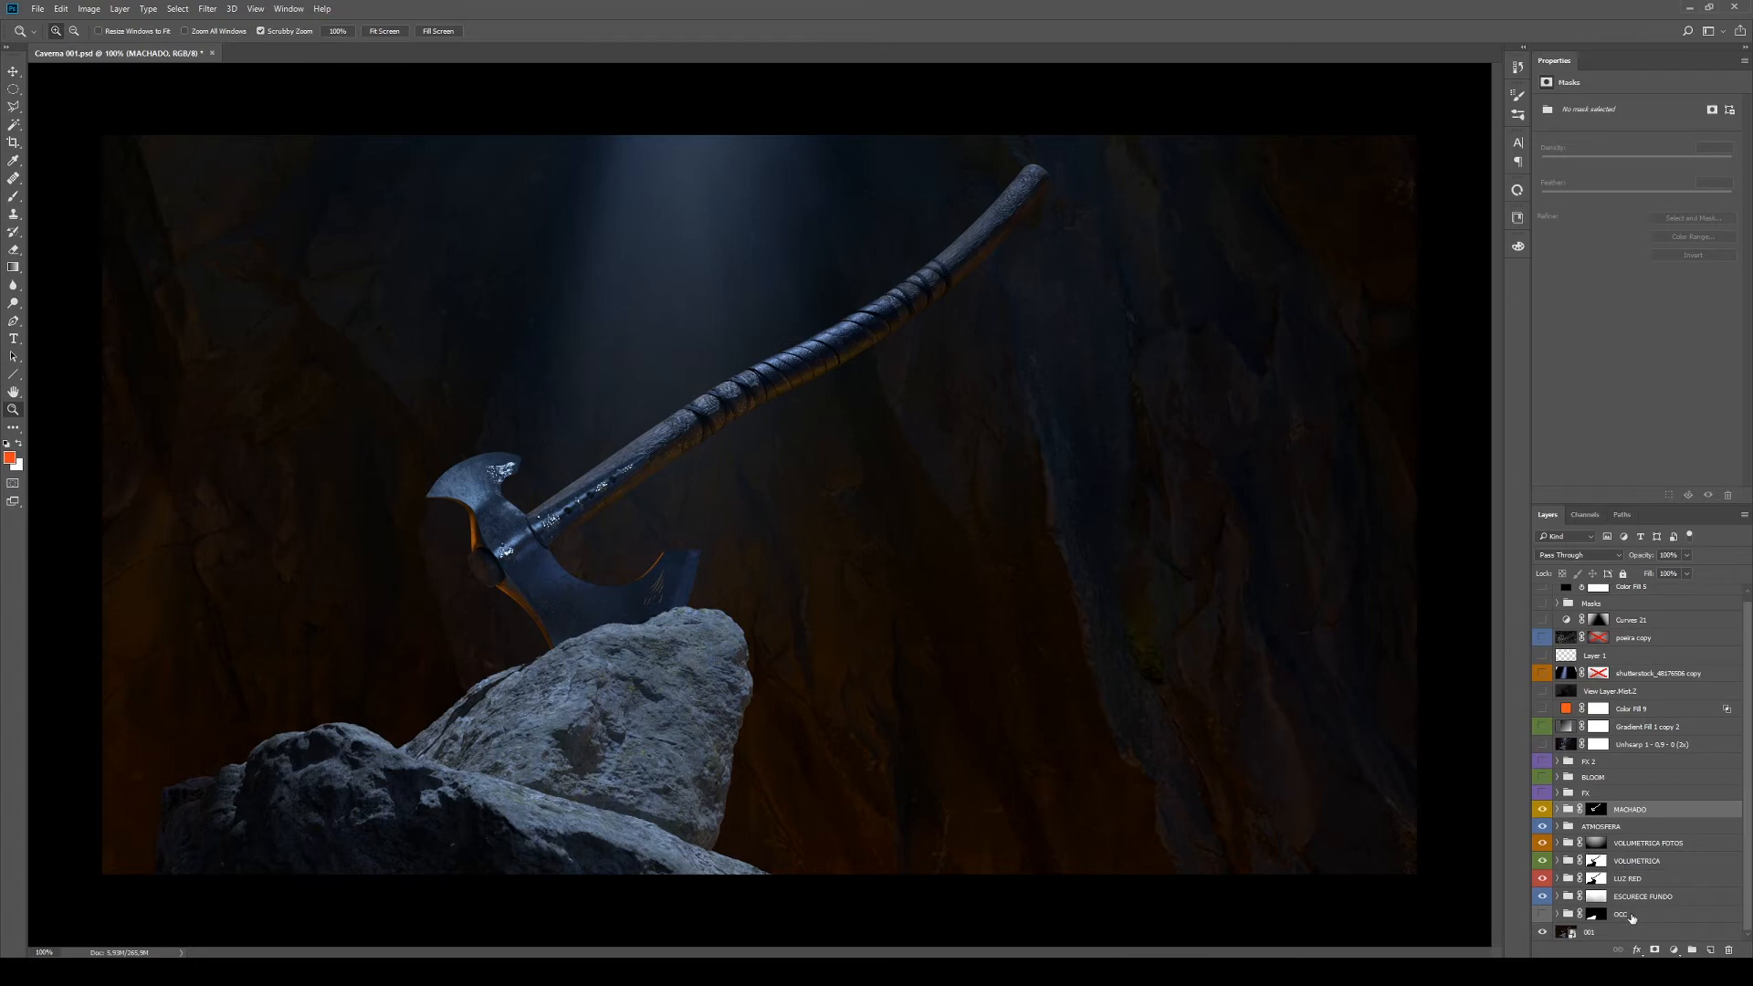
Show the OCC group with its mask disabled and expand it to reveal its layers
{"action": "left_click", "coordinate": [1632, 917]}
{"action": "left_click", "coordinate": [1542, 914]}
{"action": "left_click", "coordinate": [1596, 914], "text": "shift"}
{"action": "left_click", "coordinate": [1557, 914]}
Duplicate the View Layer.AO.RGB layer above the composite in Normal mode and examine the occlusion on the axe handle
{"action": "left_click_drag", "start_coordinate": [1630, 913], "coordinate": [1605, 635]}
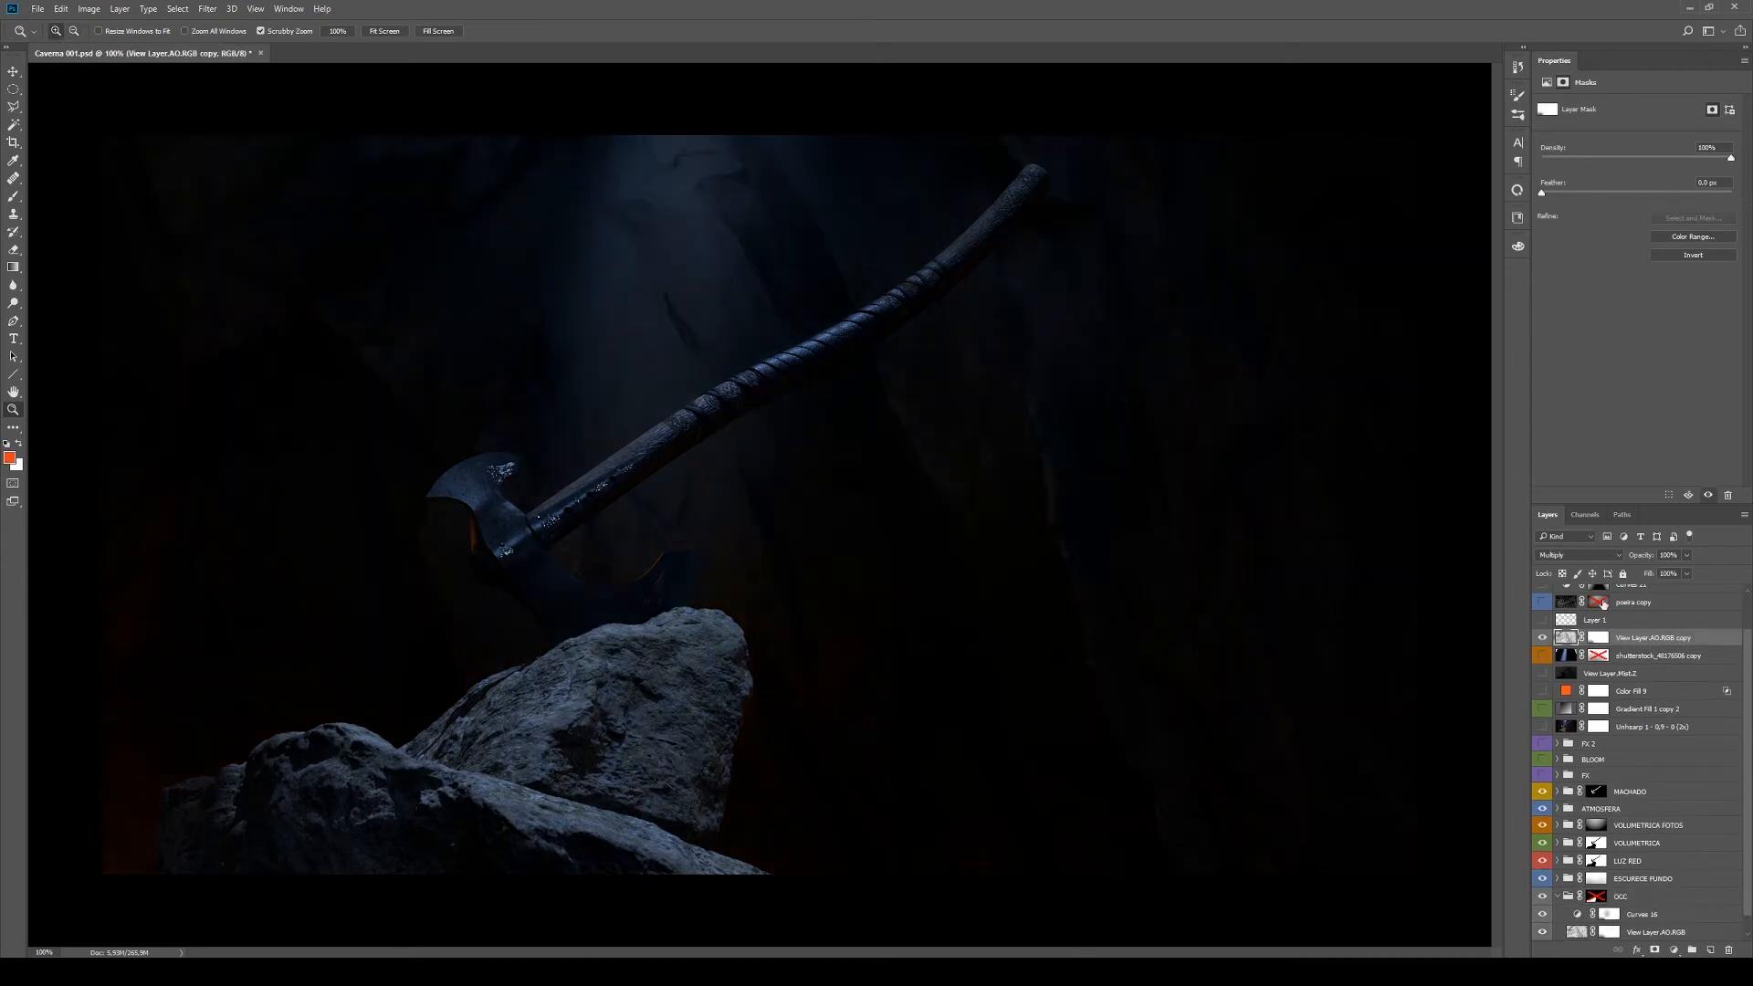
{"action": "left_click", "coordinate": [1589, 555]}
{"action": "left_click", "coordinate": [1562, 570]}
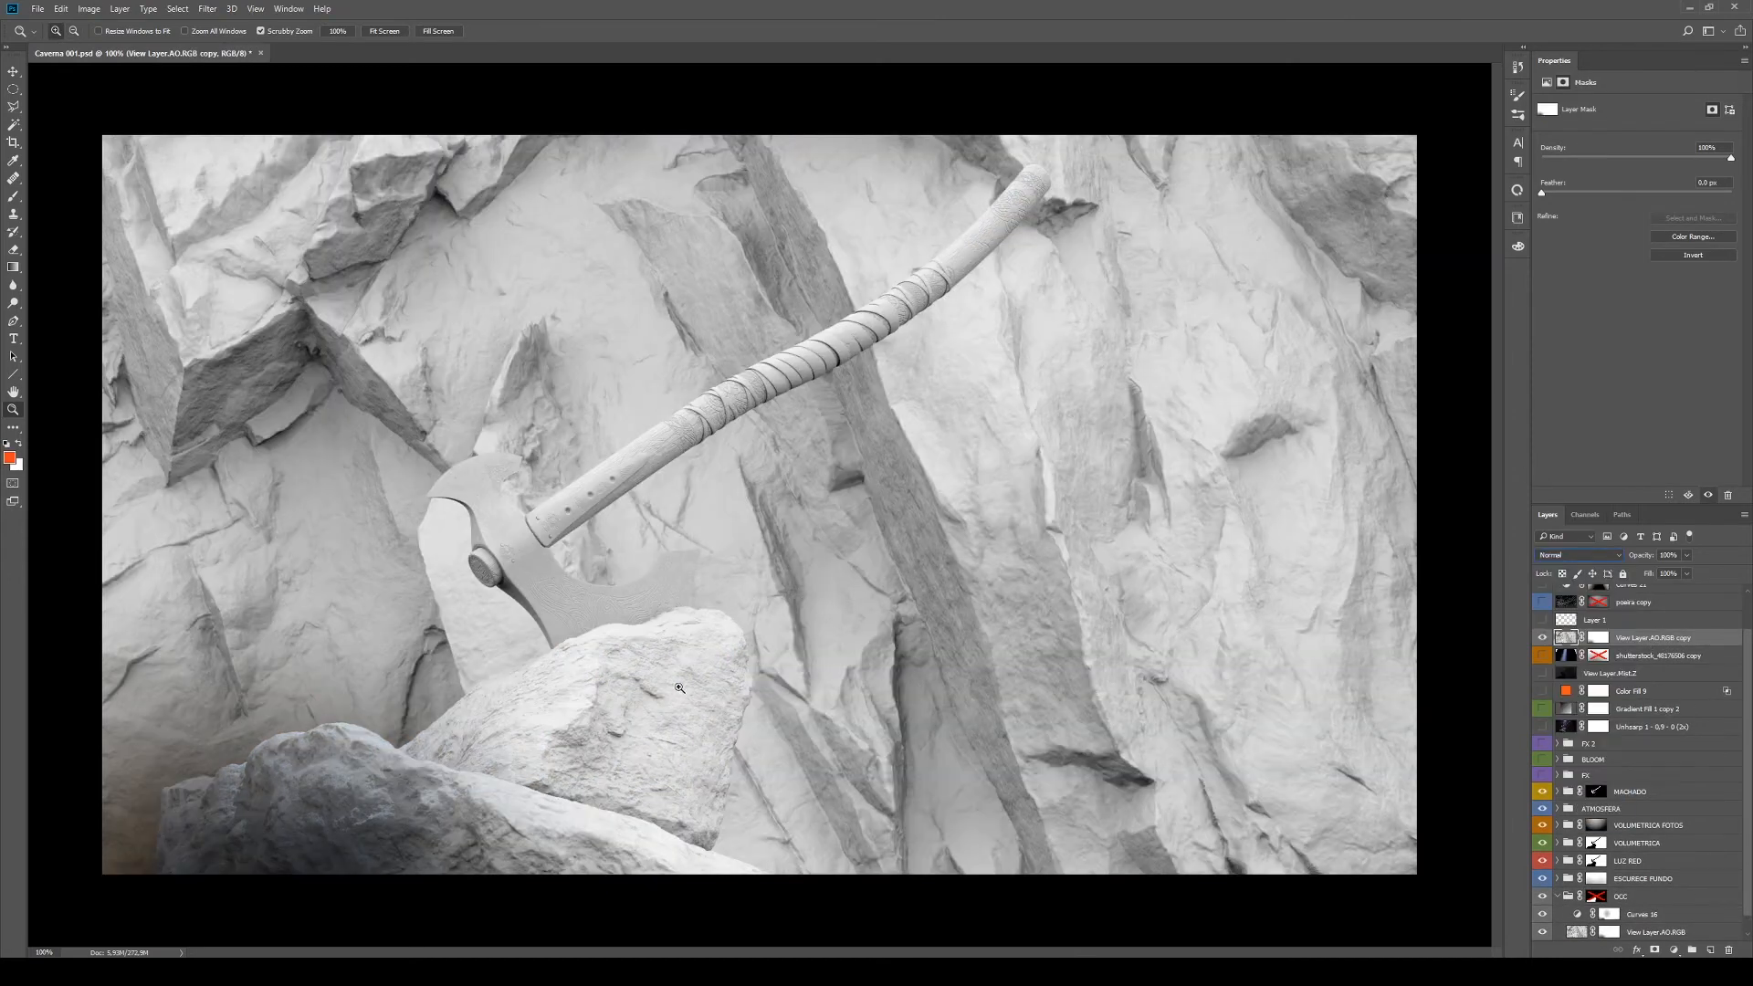
{"action": "left_click", "coordinate": [756, 384]}
{"action": "left_click", "coordinate": [757, 383]}
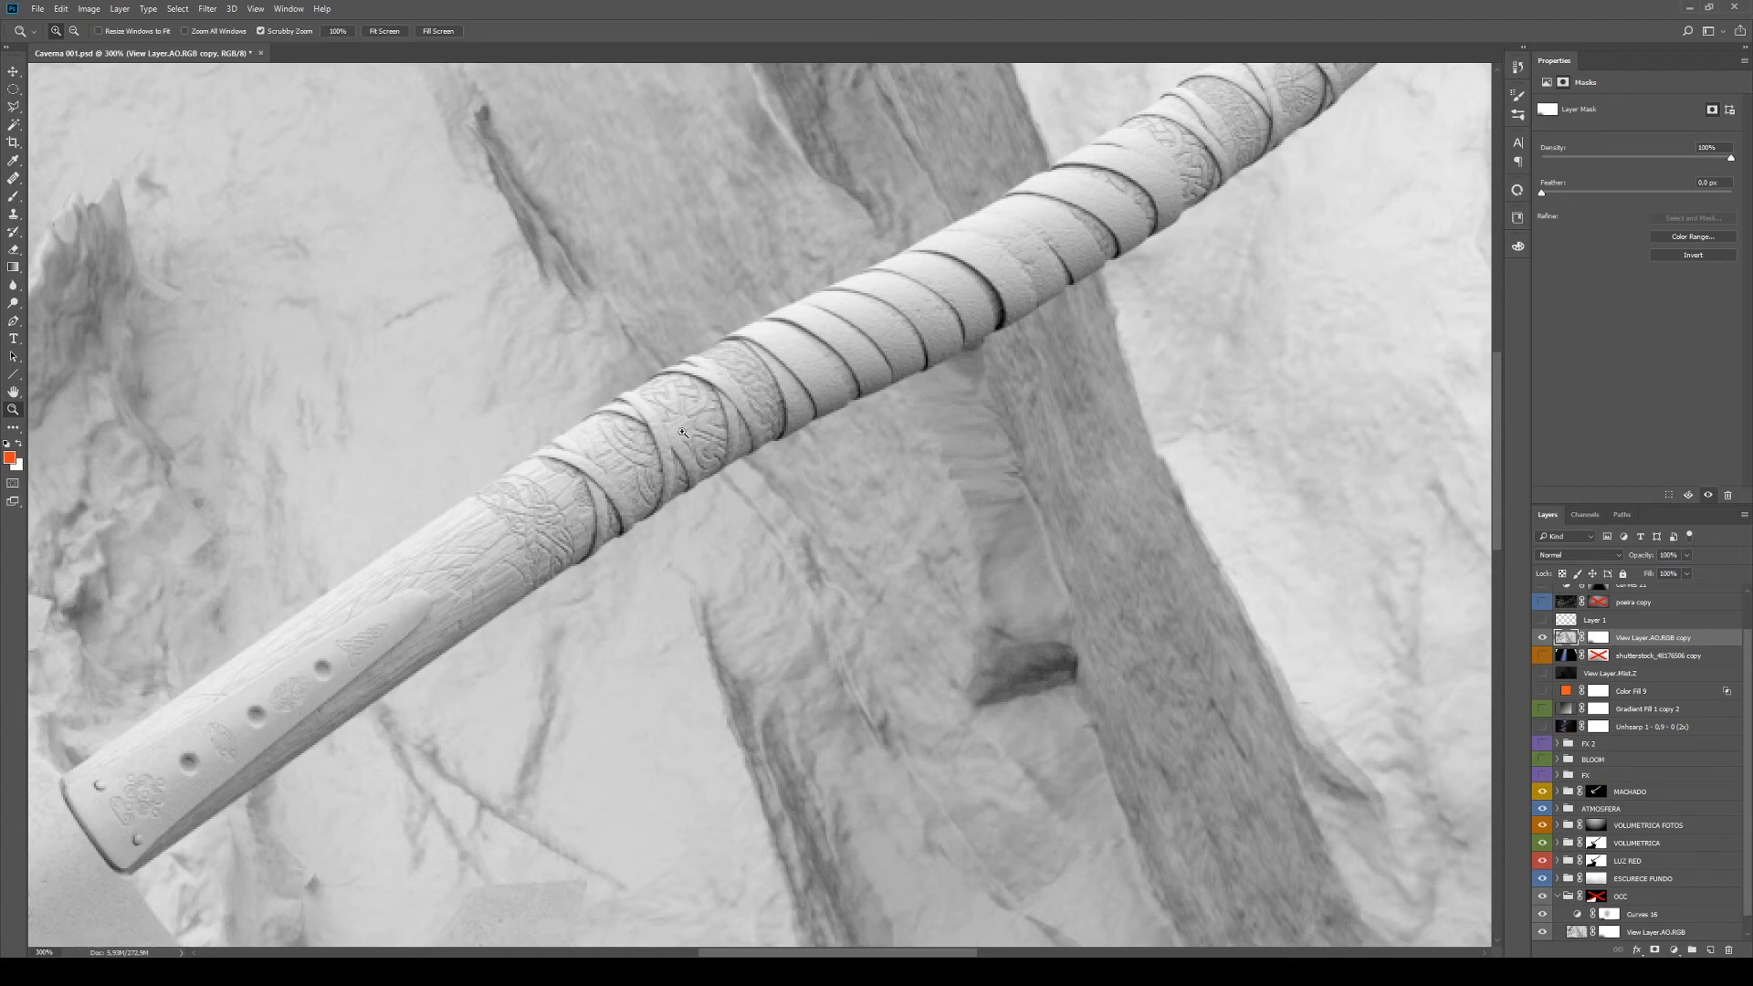
{"action": "key", "text": "ctrl+1"}
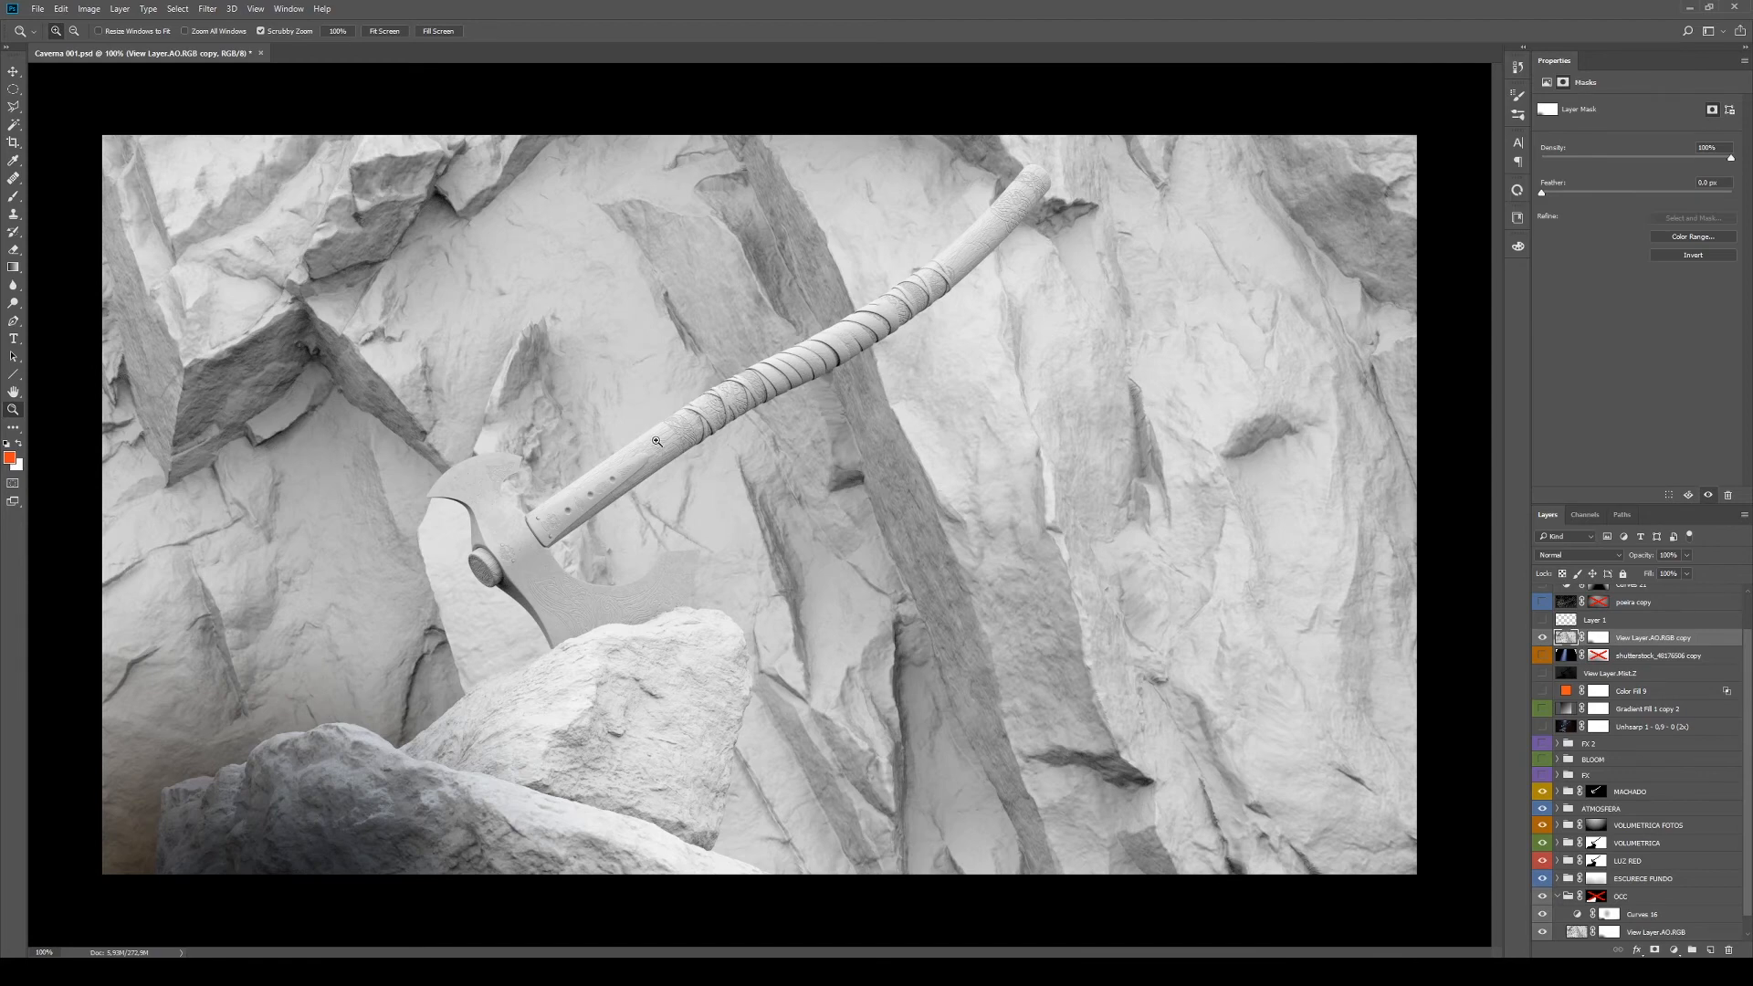
Set the View Layer.AO.RGB copy to Multiply, check its darkening over the composite, and delete the copy
{"action": "left_click", "coordinate": [1593, 556]}
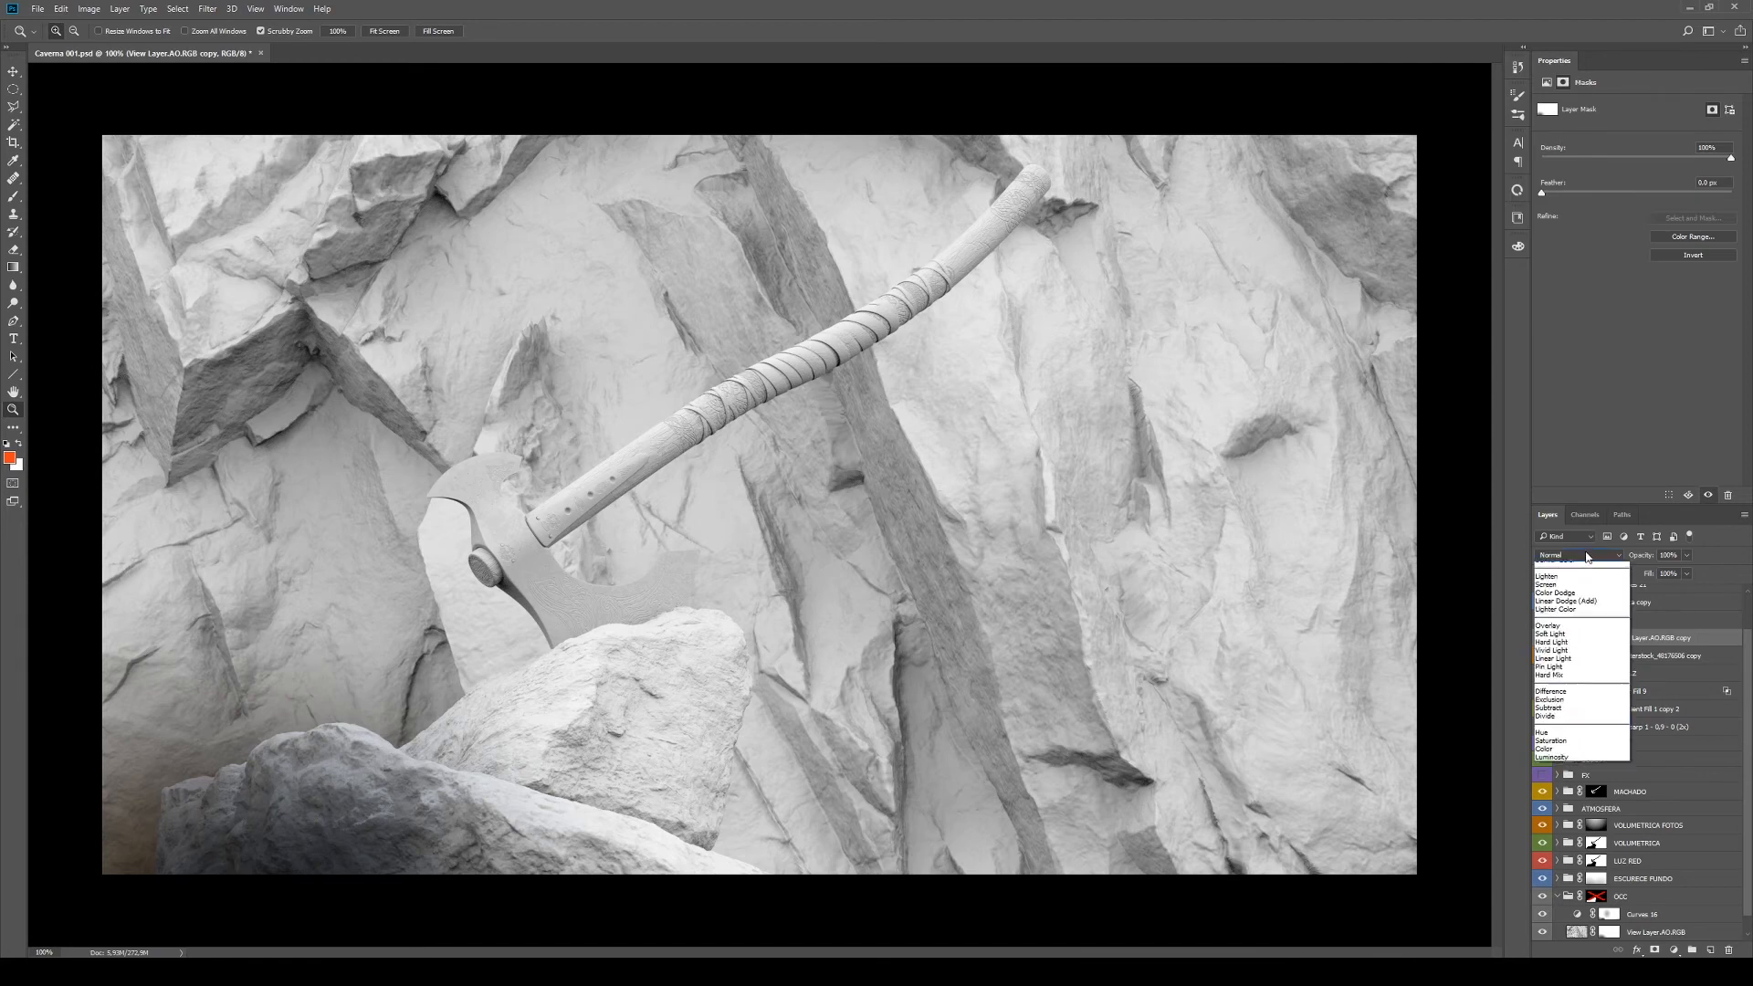
{"action": "left_click", "coordinate": [1565, 603]}
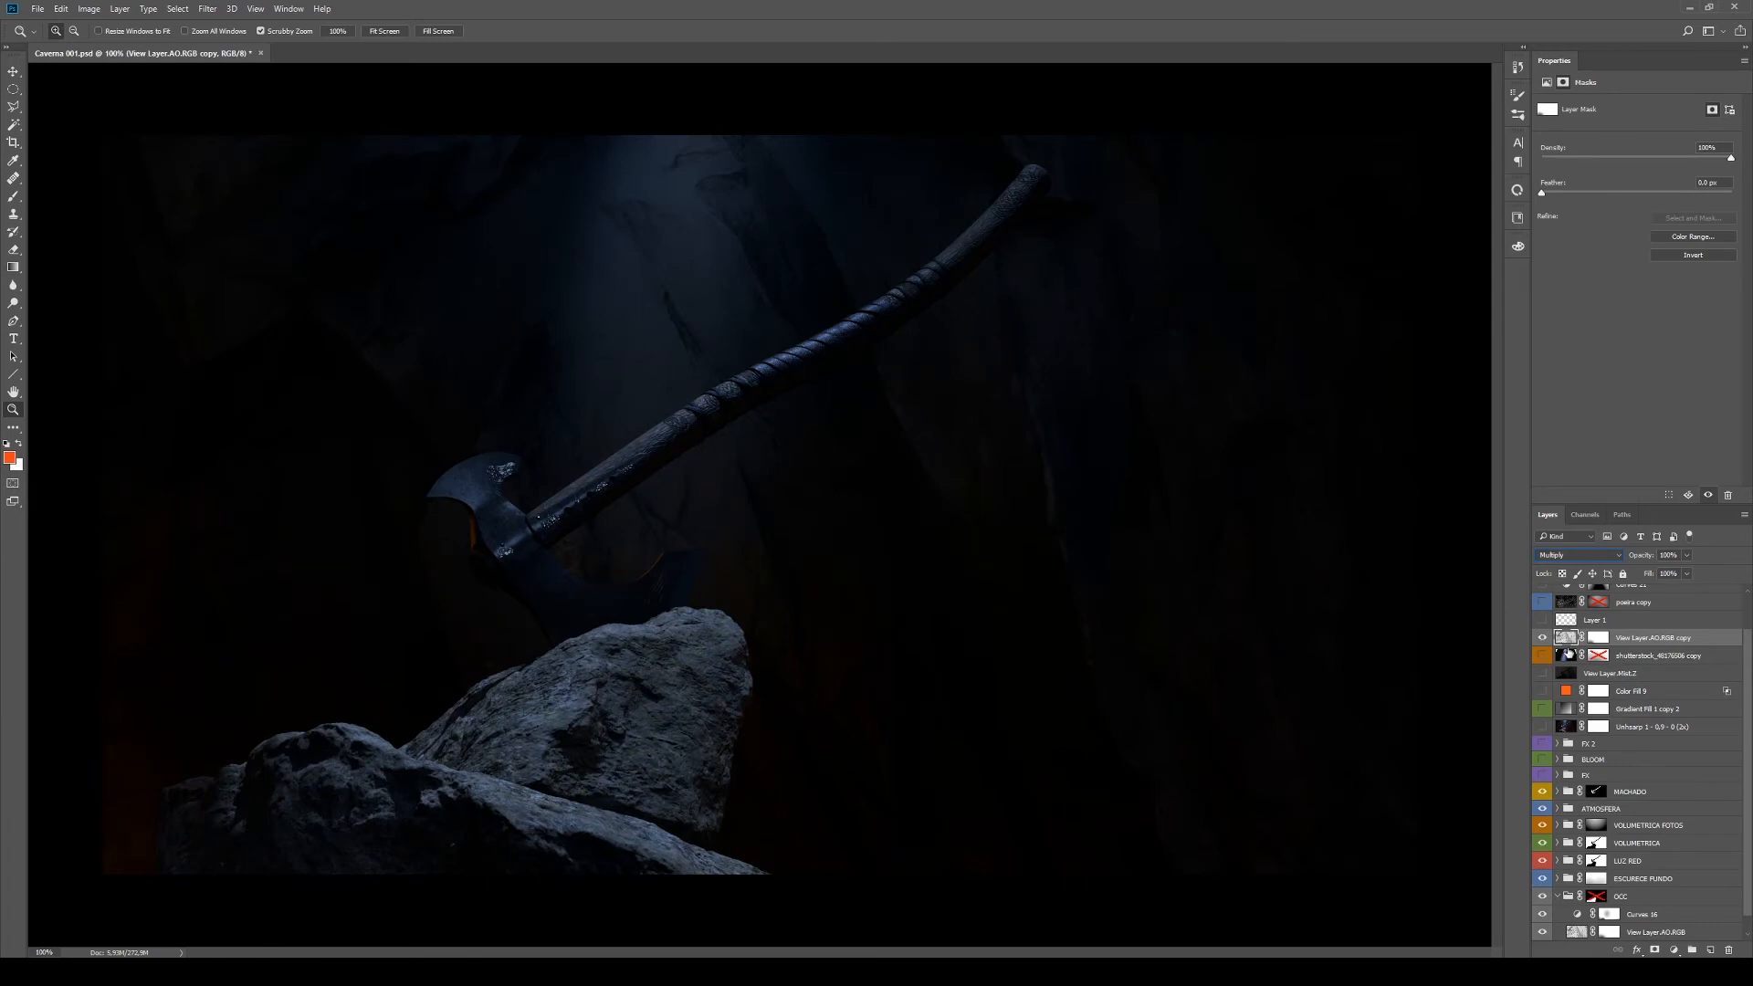
{"action": "left_click", "coordinate": [1542, 637]}
{"action": "left_click_drag", "start_coordinate": [1717, 638], "coordinate": [1729, 949]}
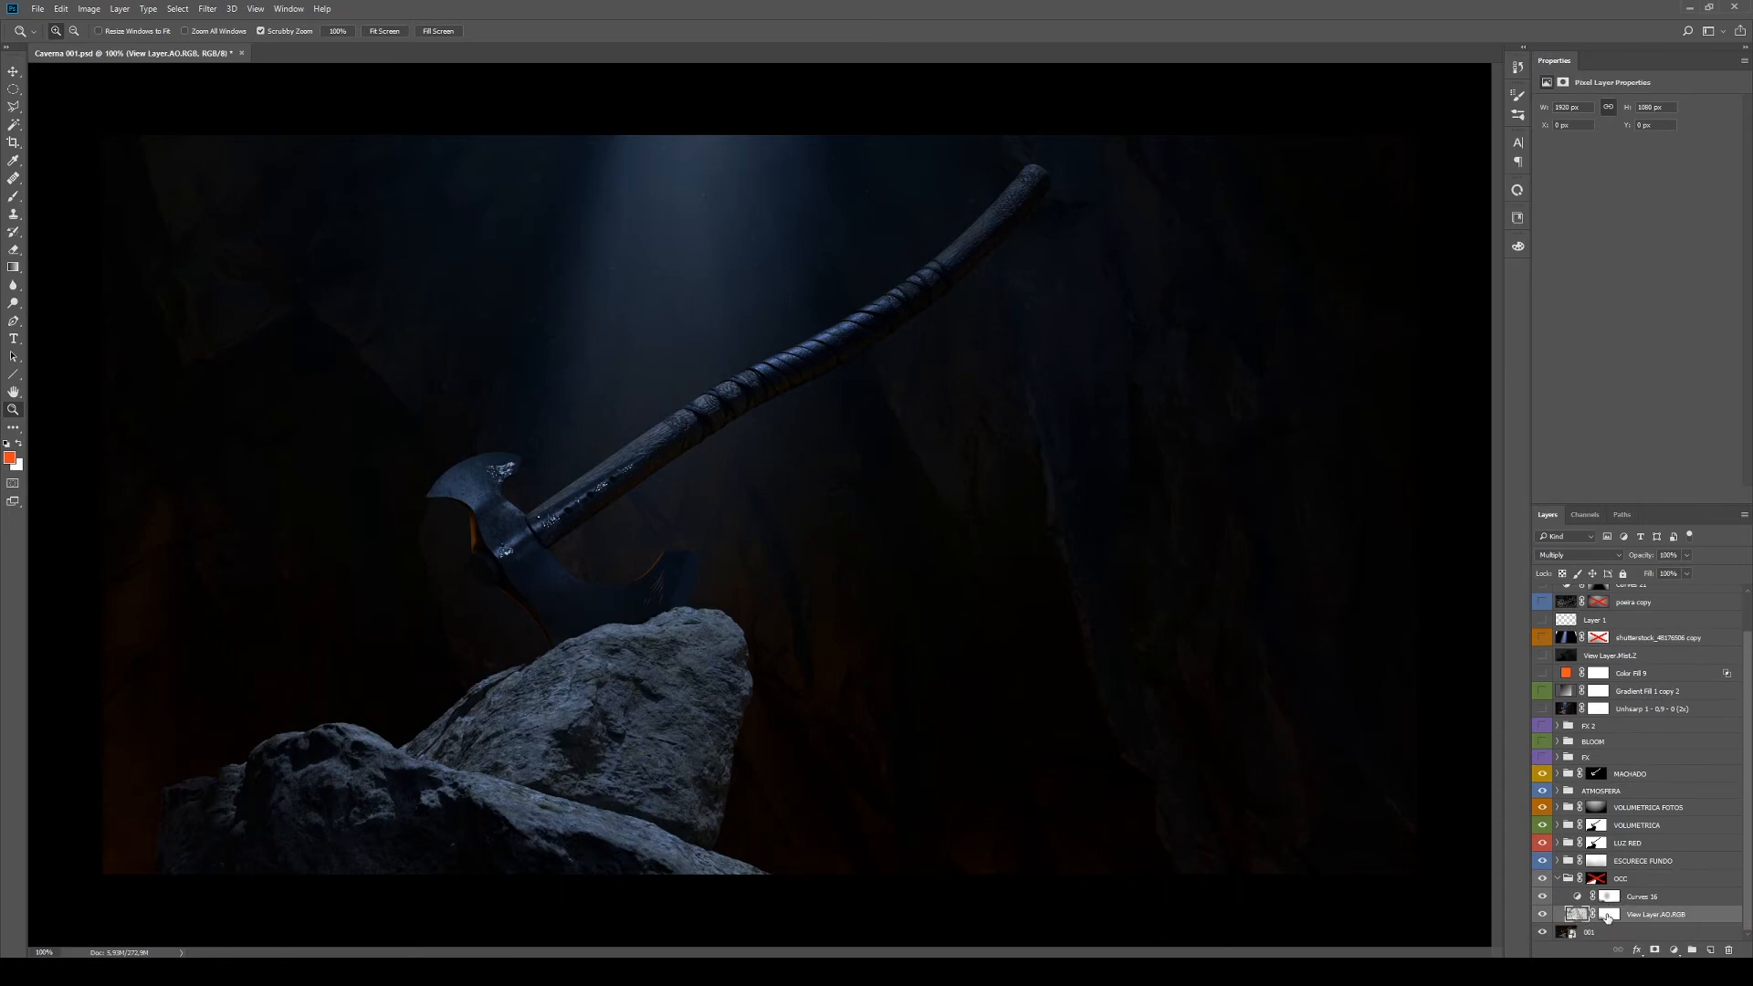
Inspect the View Layer.AO.RGB mask, then re-enable the OCC group's mask and examine it
{"action": "left_click", "coordinate": [1608, 915], "text": "alt"}
{"action": "left_click", "coordinate": [1609, 916], "text": "alt"}
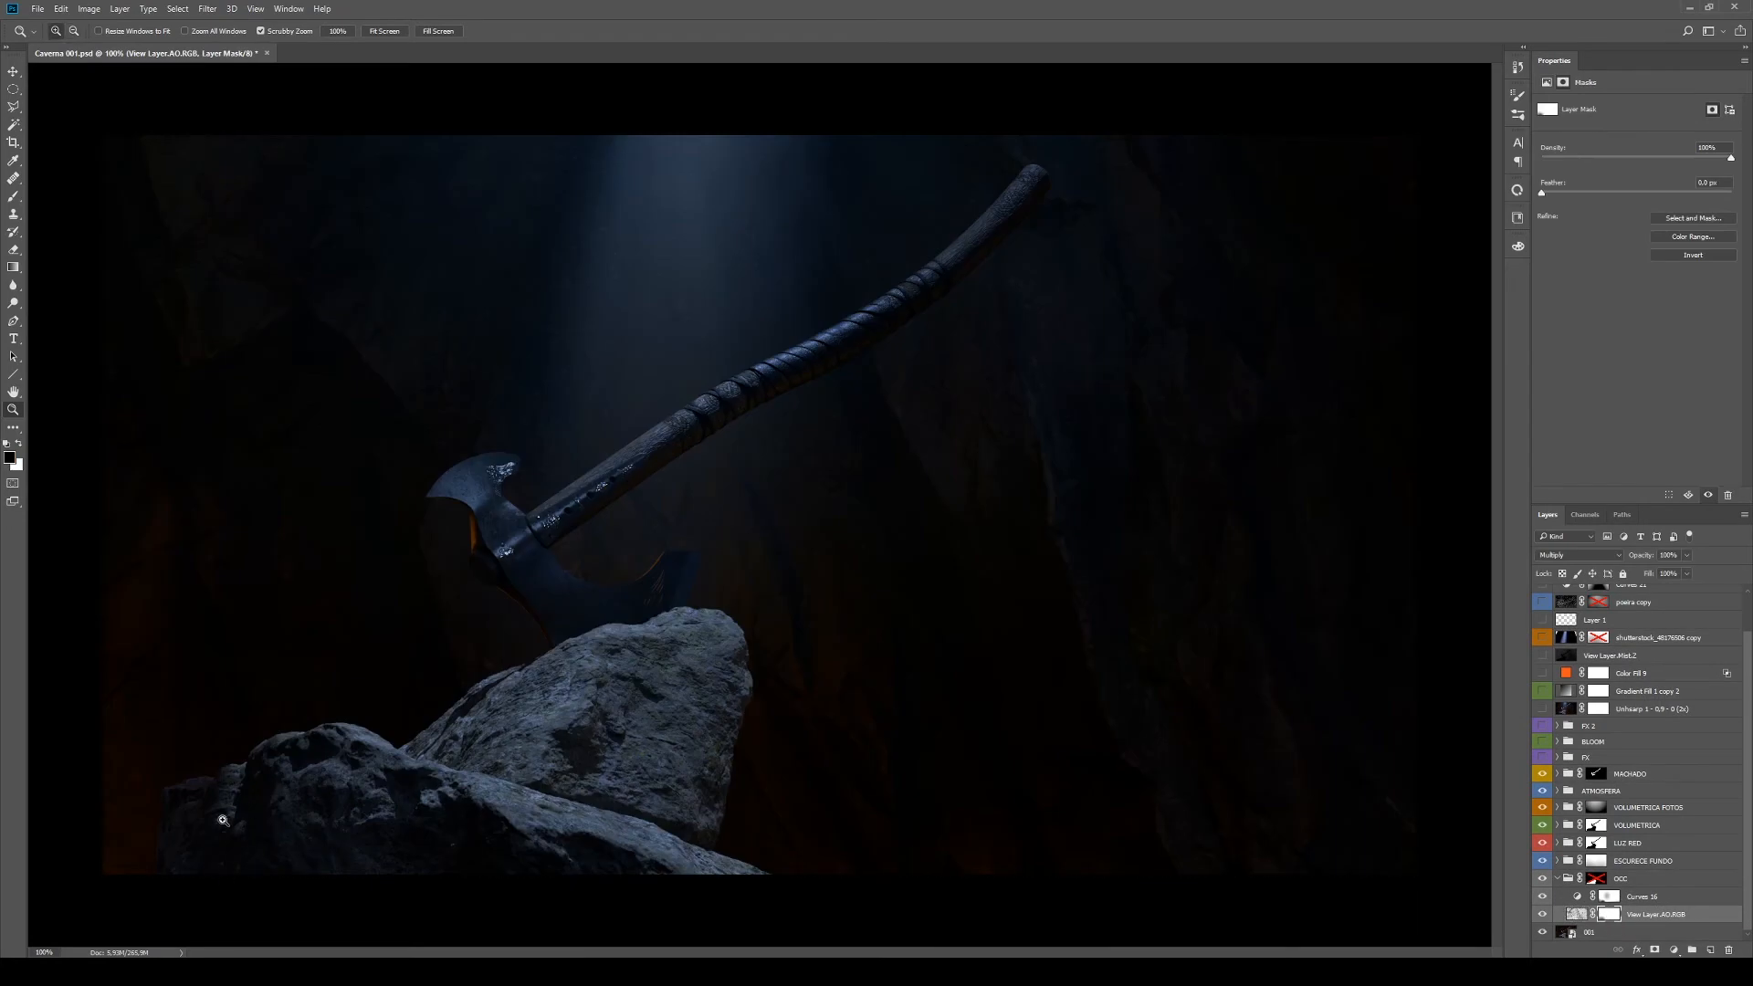
{"action": "left_click", "coordinate": [1596, 879], "text": "shift"}
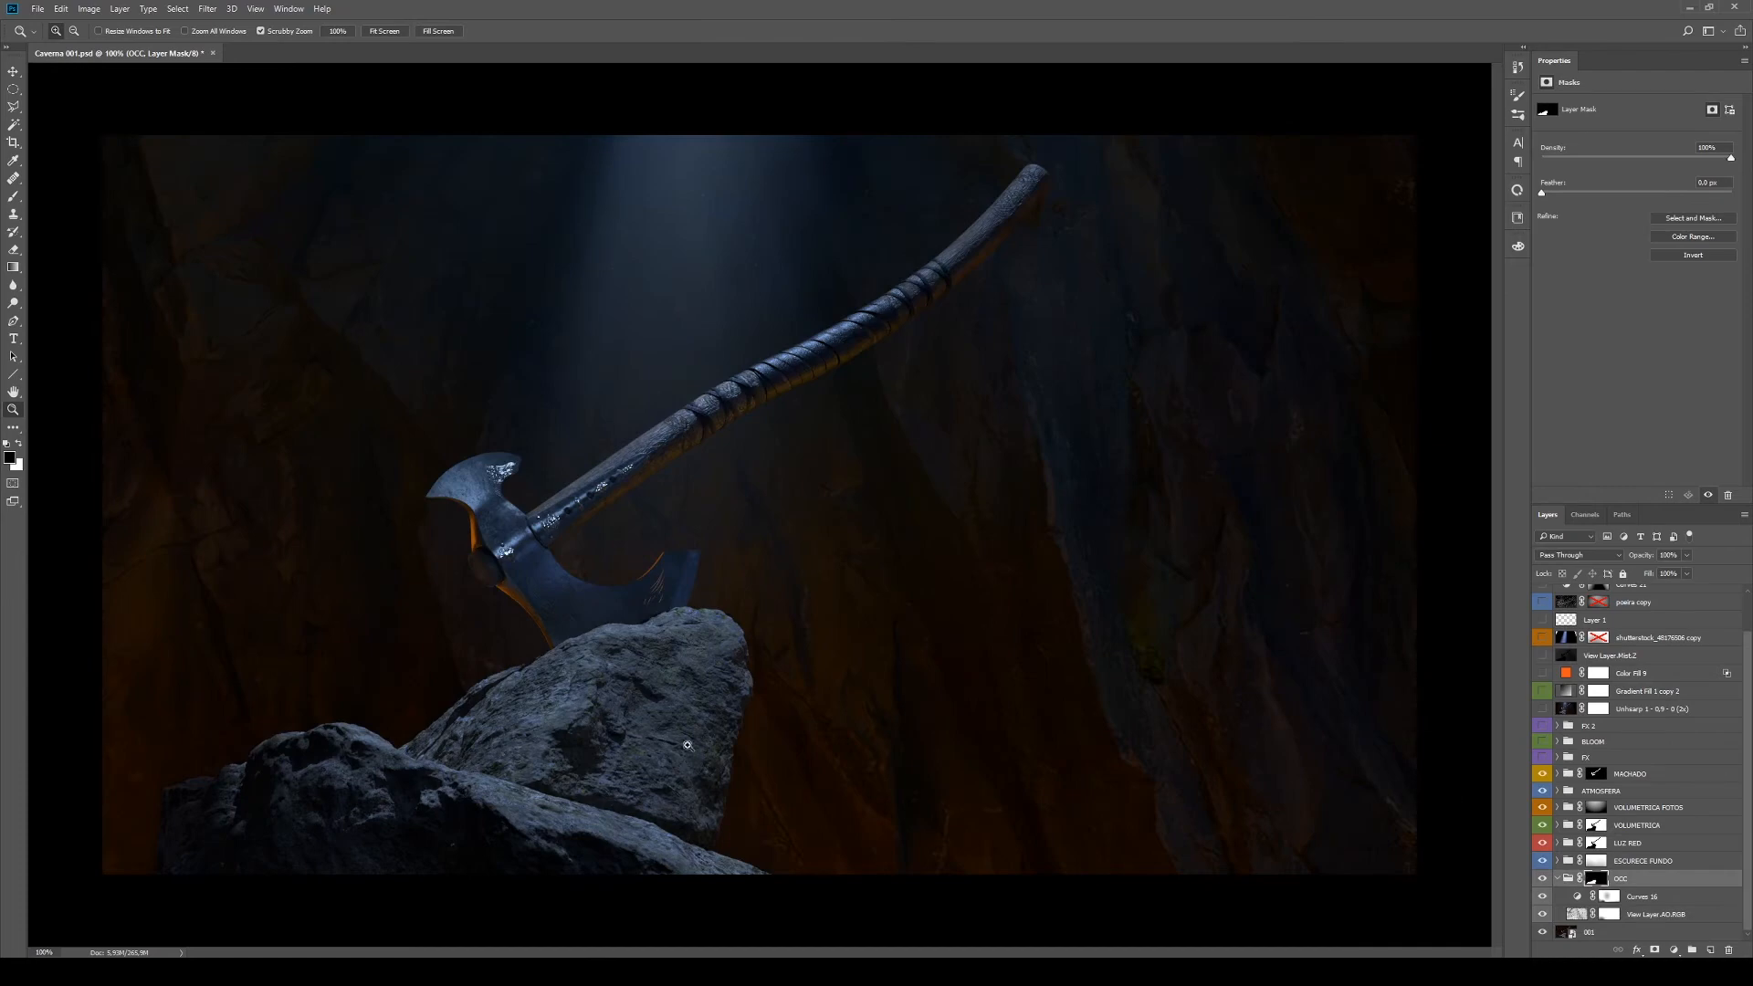
{"action": "left_click", "coordinate": [1589, 880], "text": "alt"}
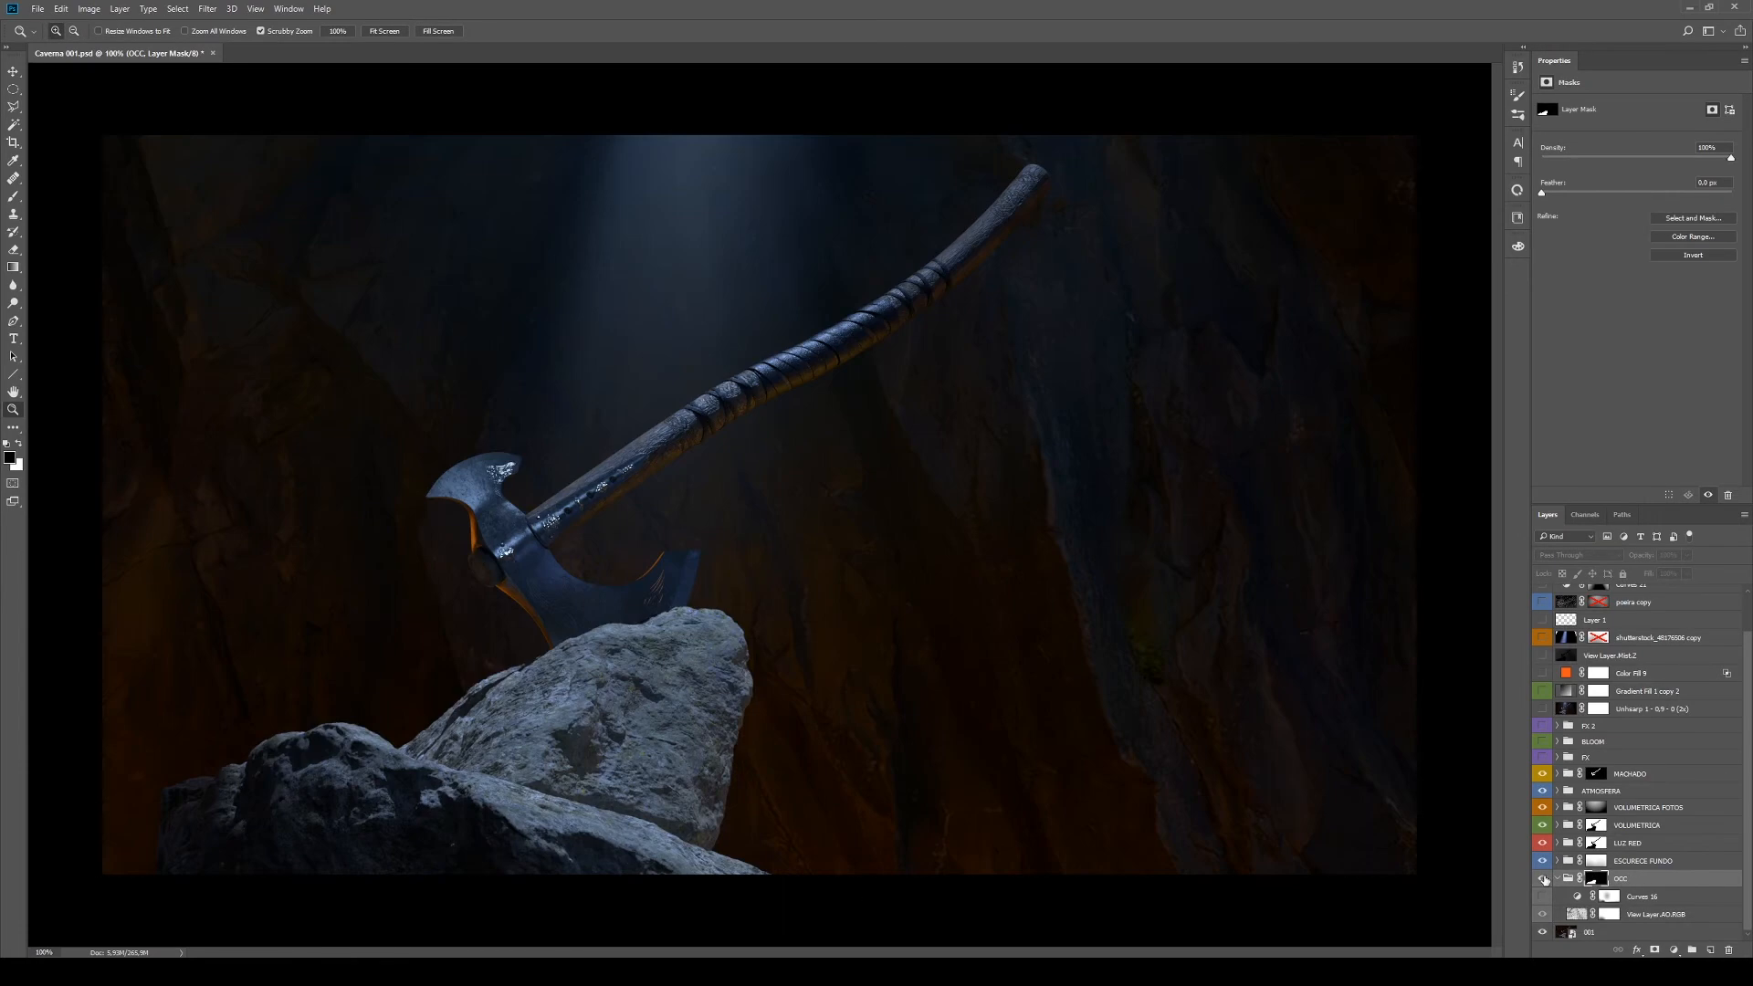
{"action": "left_click", "coordinate": [1596, 878], "text": "alt"}
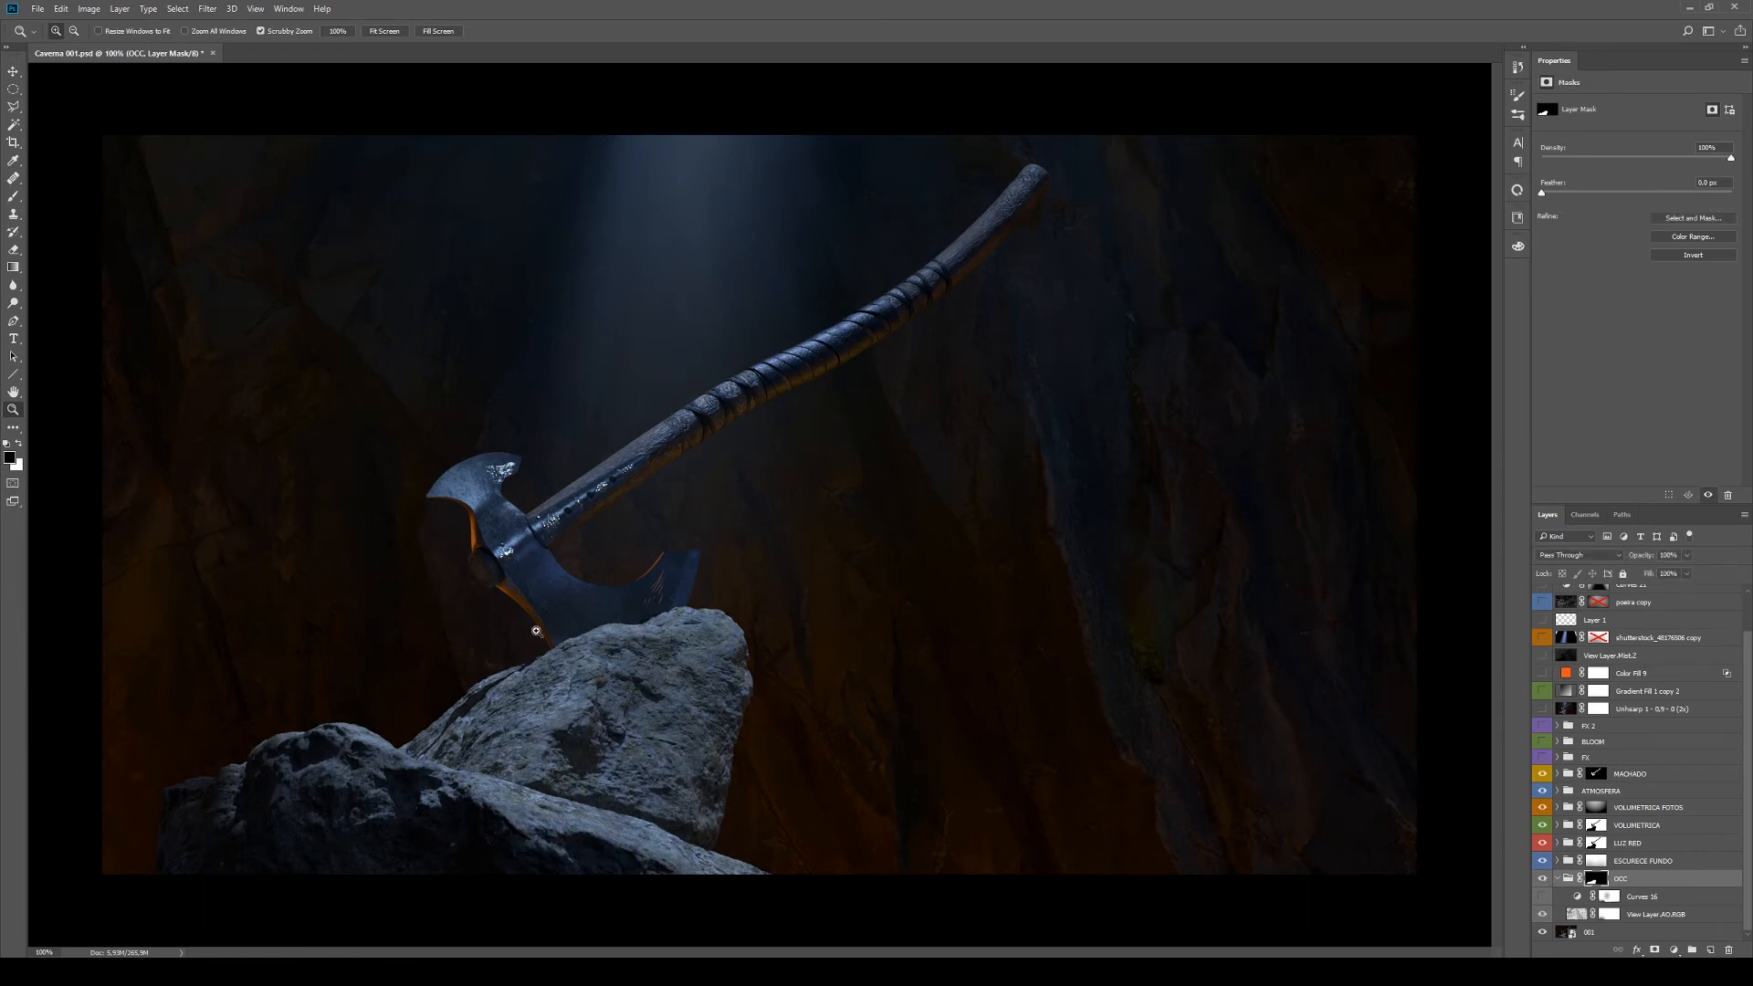
Show the Curves 16 layer in the OCC group and collapse the group
{"action": "left_click", "coordinate": [1543, 896]}
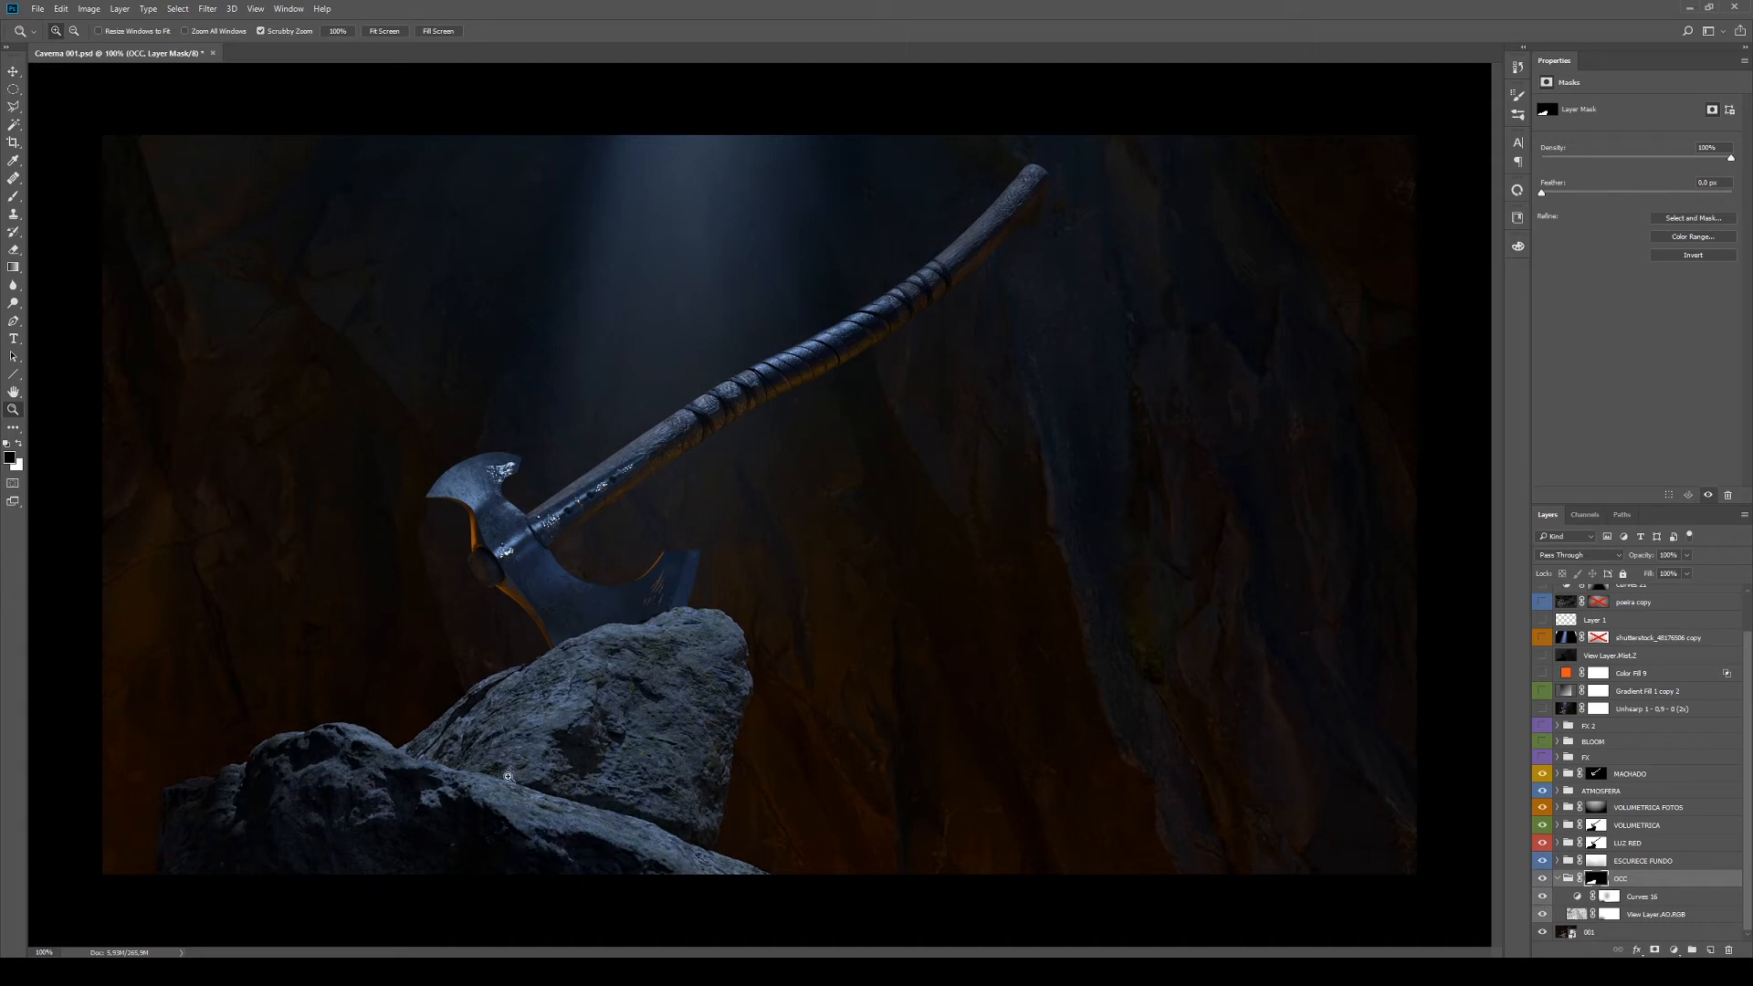
{"action": "left_click", "coordinate": [1557, 879]}
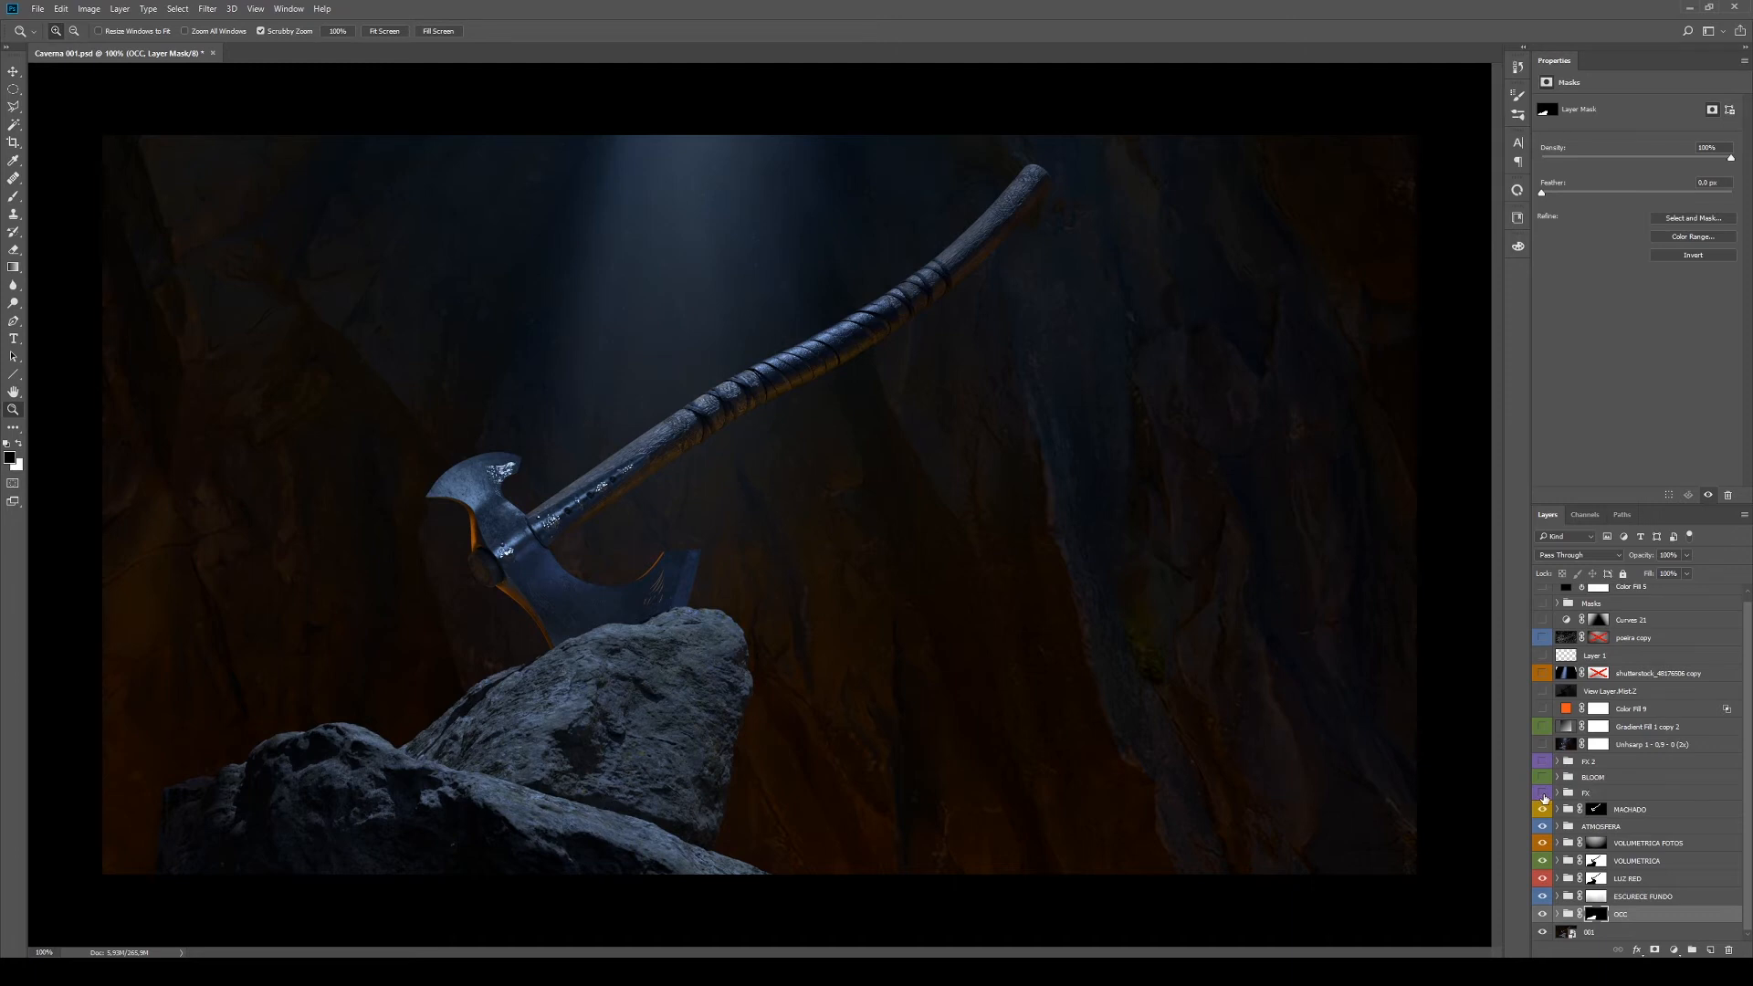
Show and expand the FX group, hiding all its layers except Color Balance 1
{"action": "left_click", "coordinate": [1543, 793]}
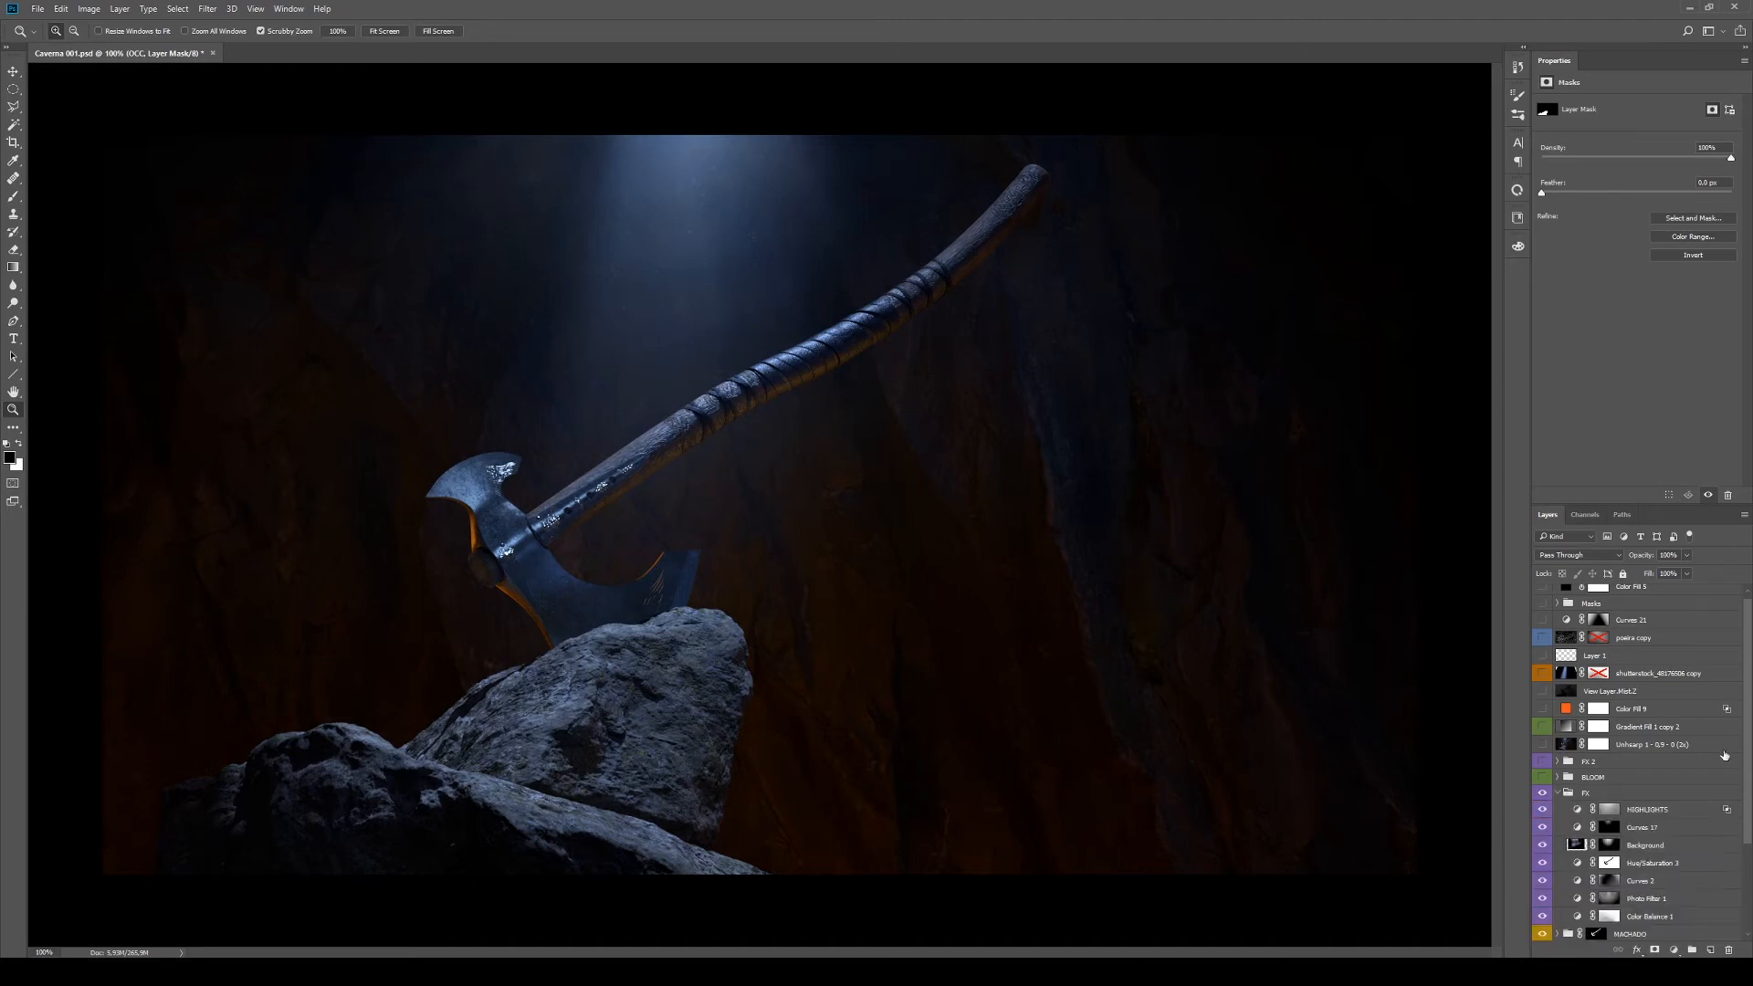
{"action": "left_click", "coordinate": [1558, 794]}
{"action": "scroll", "coordinate": [1553, 758], "scroll_direction": "down", "scroll_amount": 3}
{"action": "left_click_drag", "start_coordinate": [1542, 742], "coordinate": [1543, 800]}
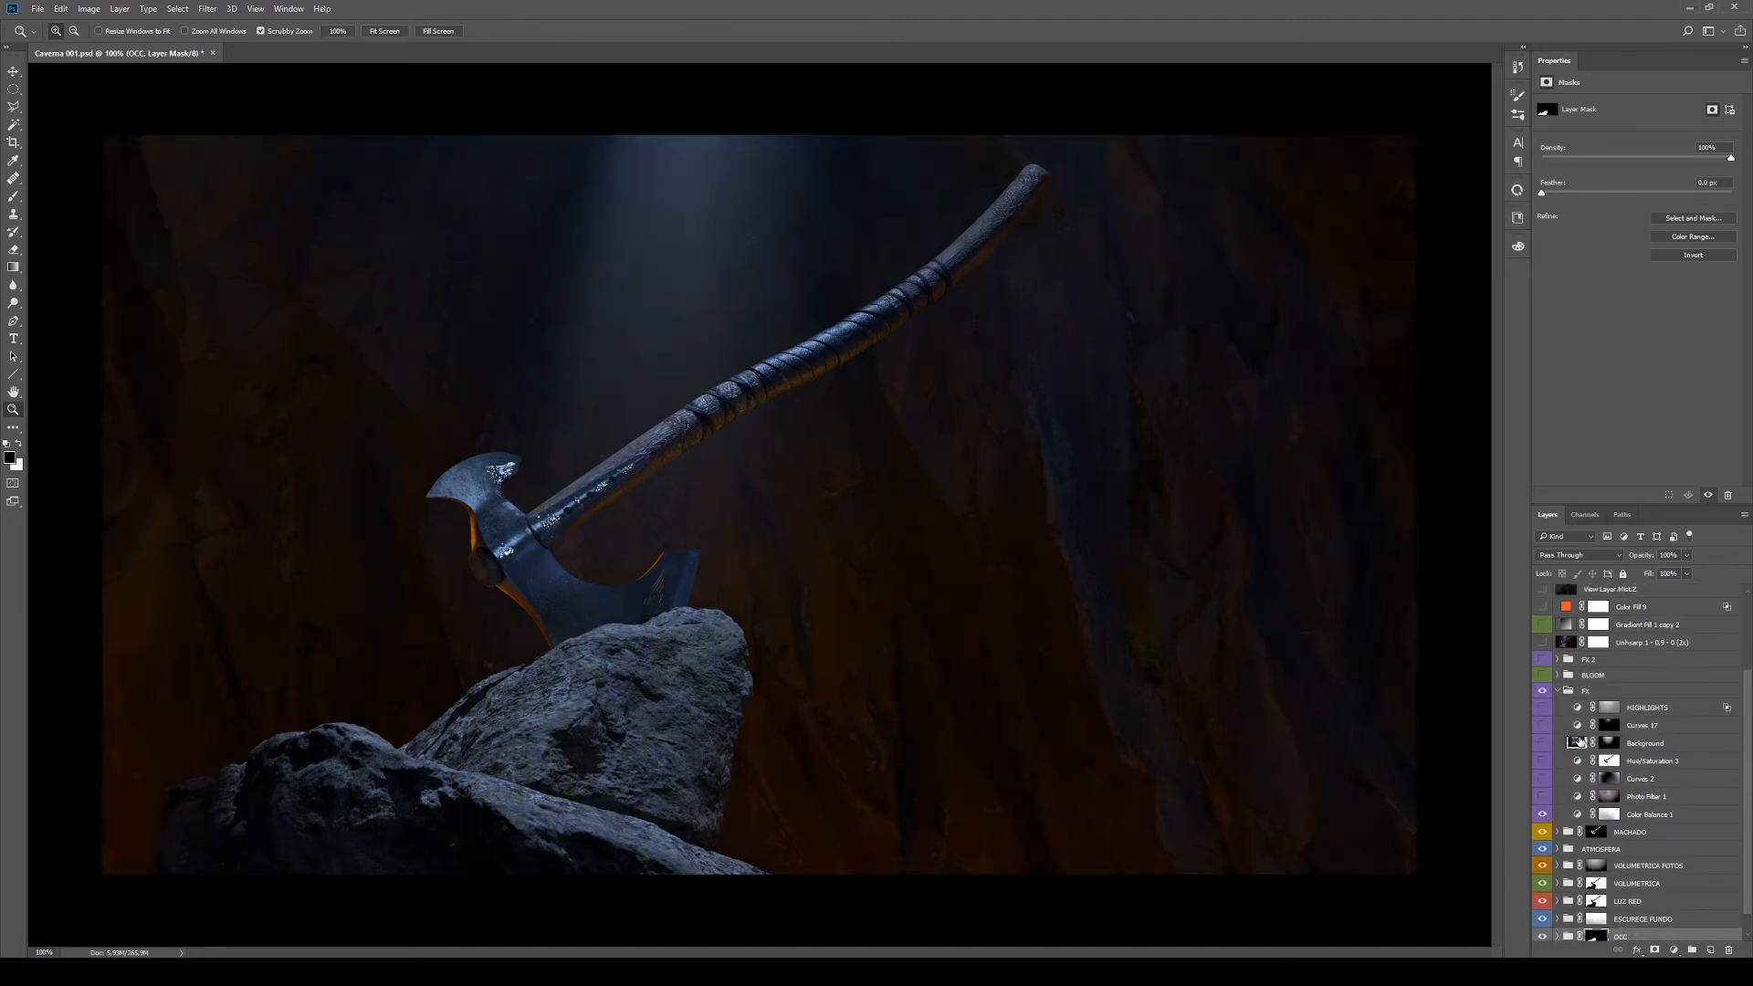
Check the Color Balance 1 settings and compare the image with the adjustment off and on
{"action": "left_click", "coordinate": [1668, 817]}
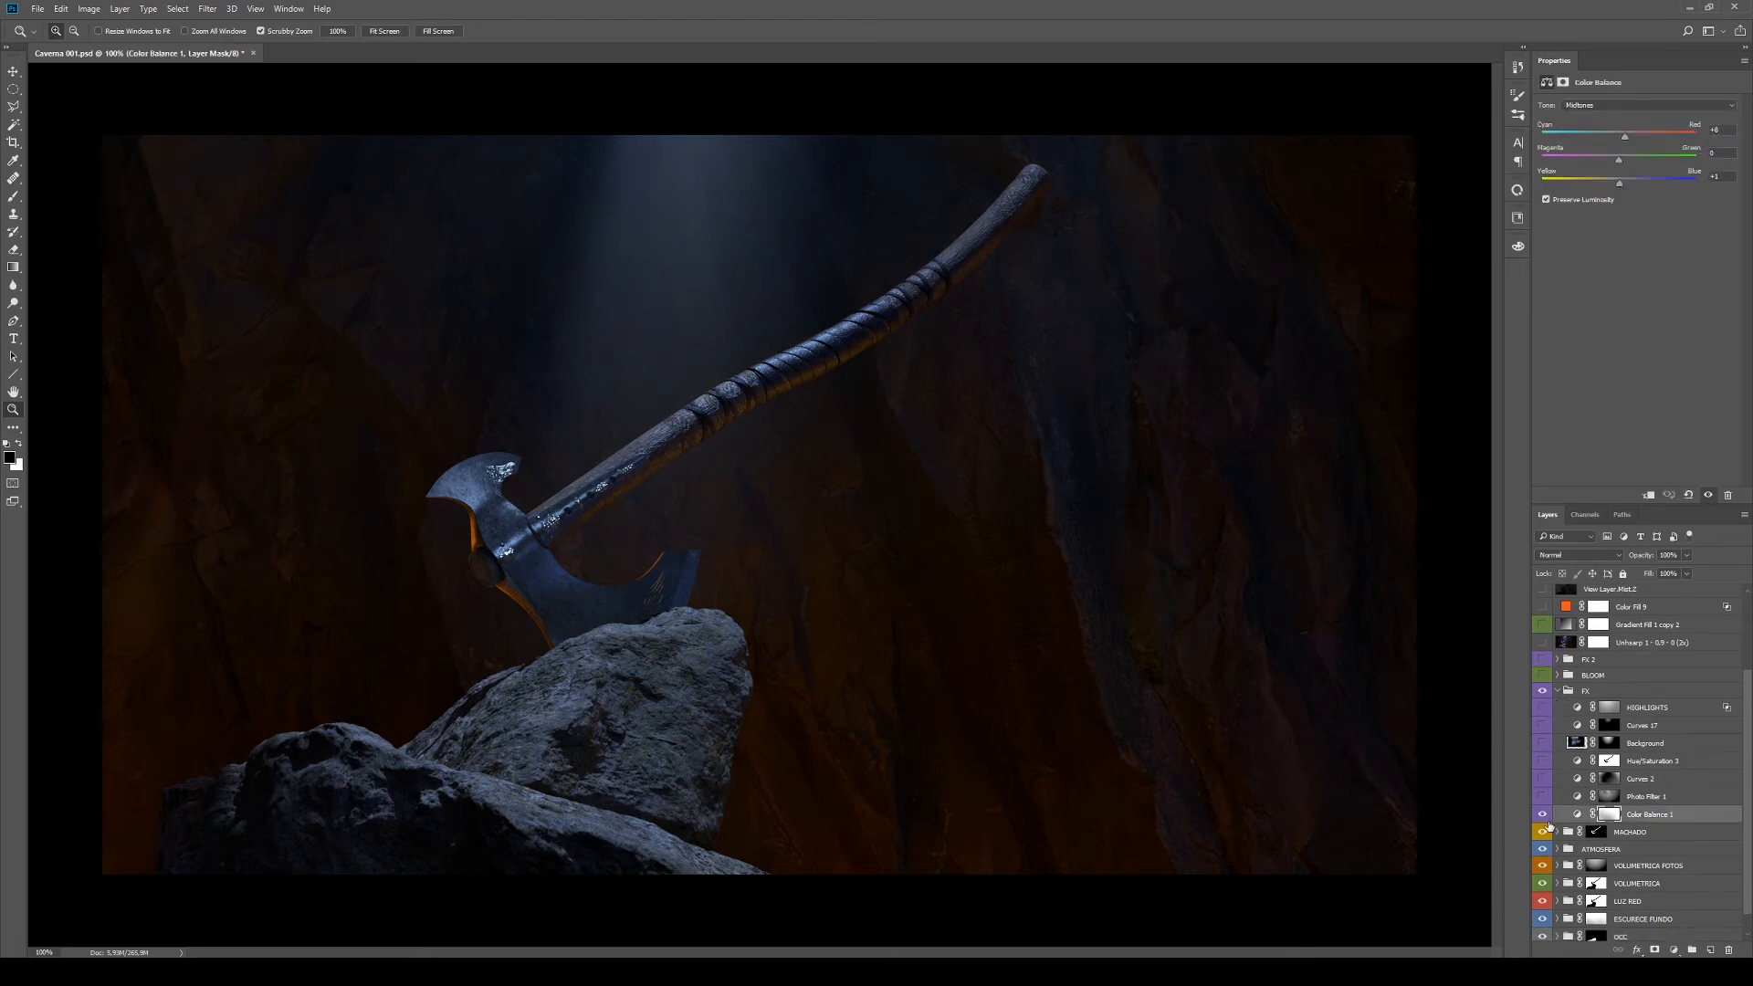
{"action": "left_click", "coordinate": [1542, 815]}
{"action": "left_click", "coordinate": [1542, 814]}
Show the Photo Filter 1 layer and inspect its filter settings and layer mask
{"action": "left_click", "coordinate": [1545, 796]}
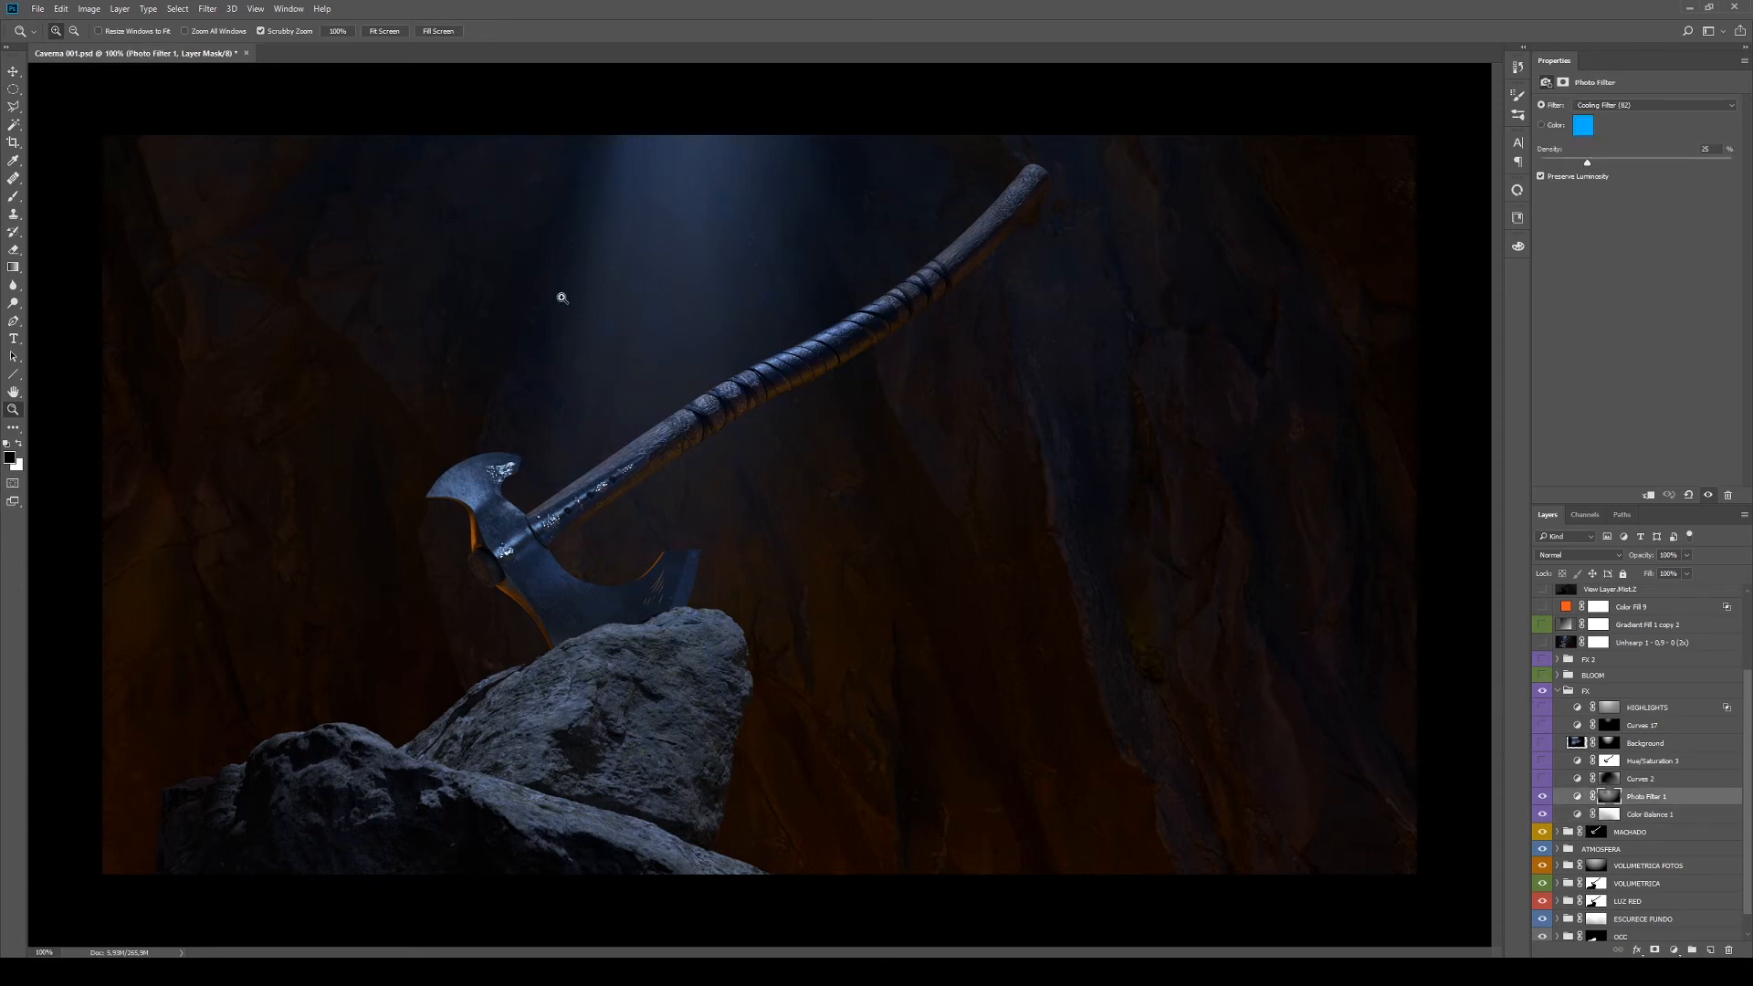
{"action": "left_click", "coordinate": [1678, 105]}
{"action": "left_click", "coordinate": [1609, 797], "text": "alt"}
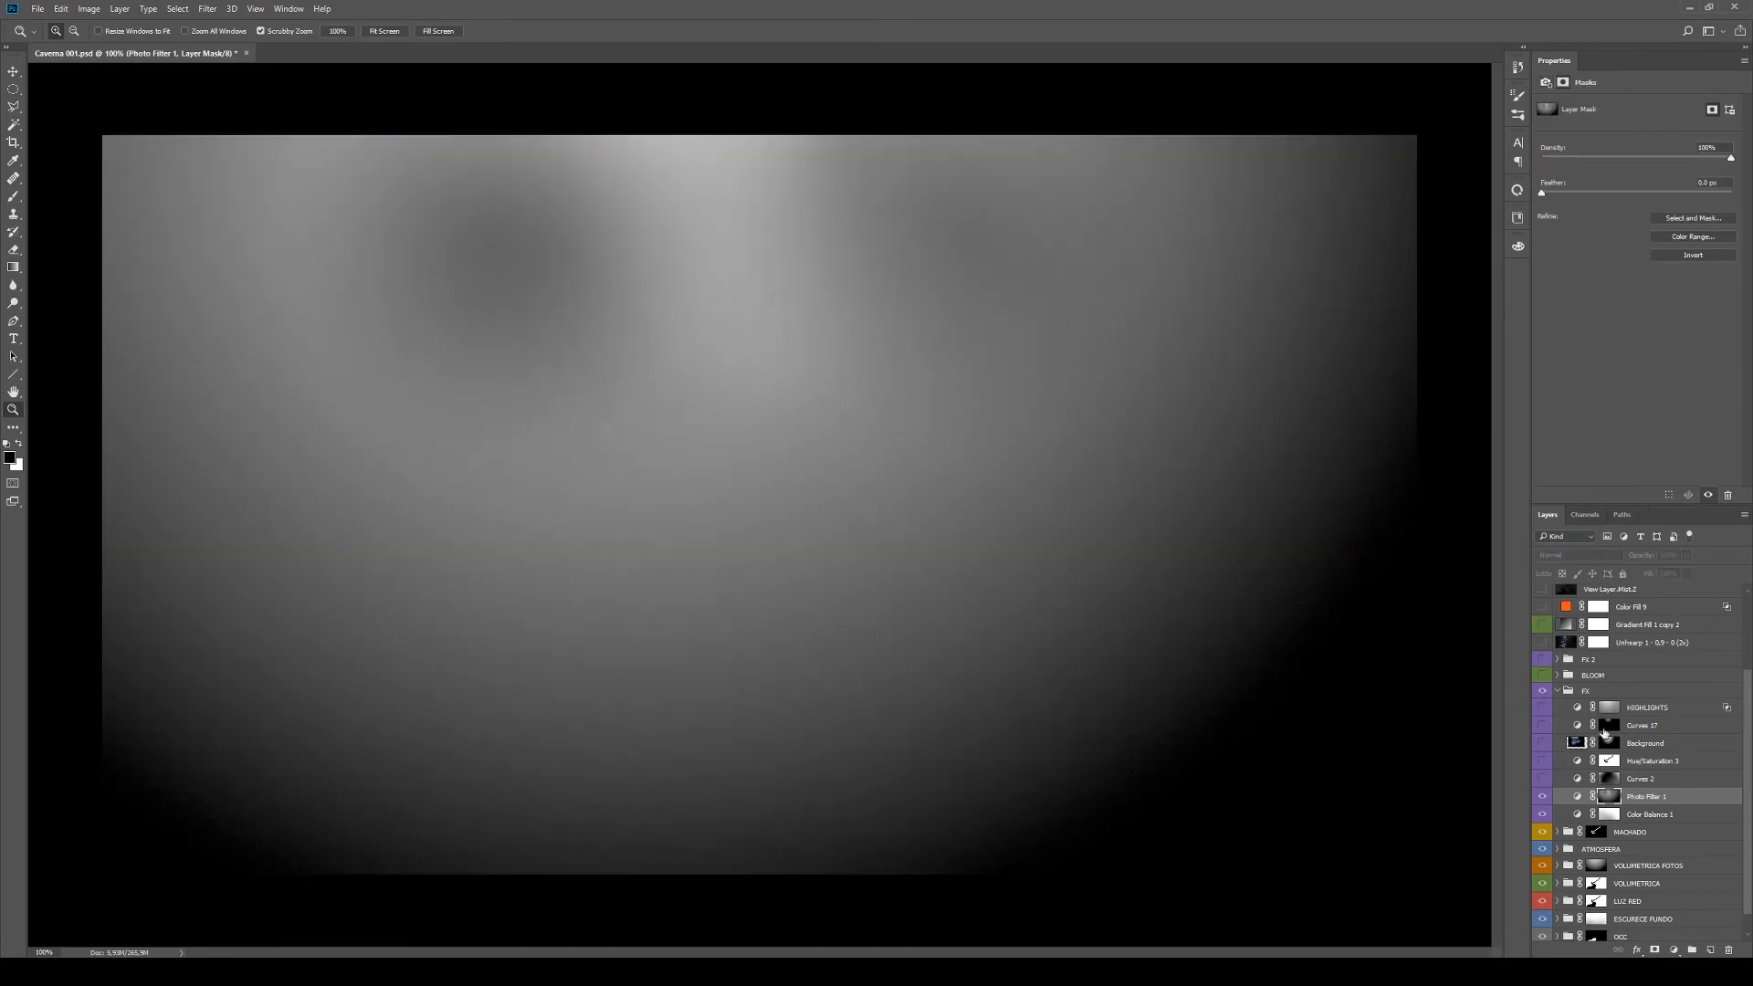
{"action": "left_click", "coordinate": [1608, 801], "text": "alt"}
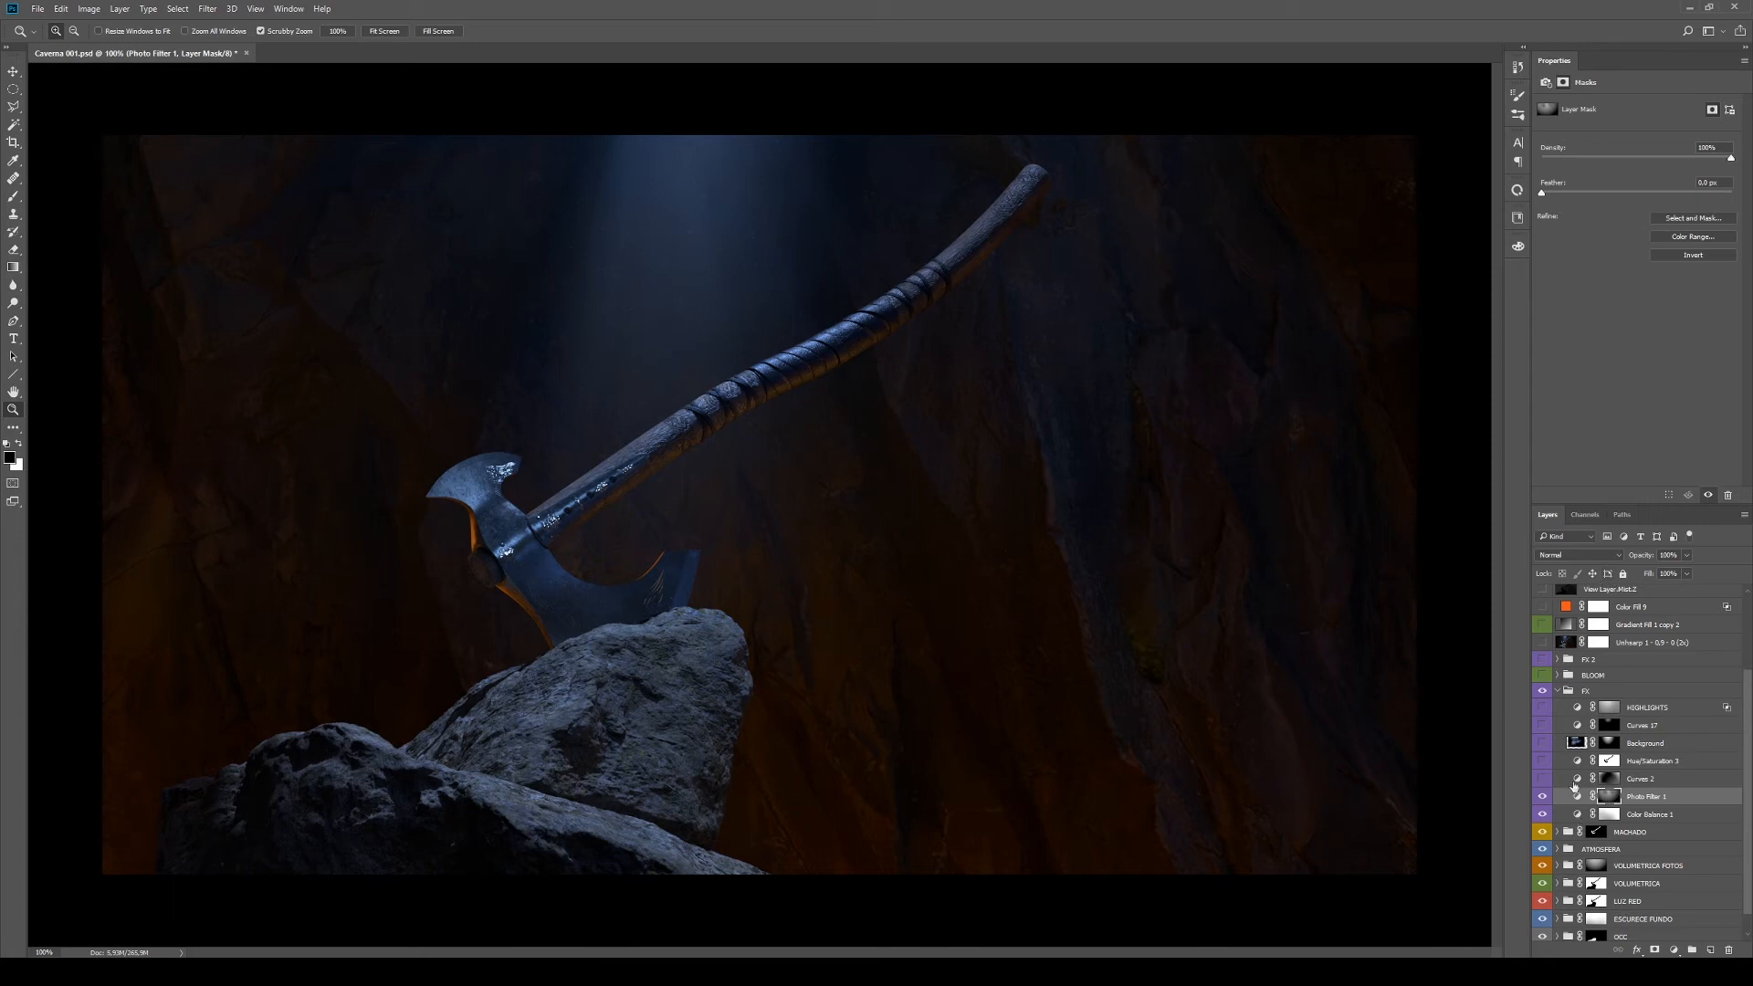
Show the Curves 2 layer and inspect its darkening curve and layer mask
{"action": "left_click", "coordinate": [1662, 781]}
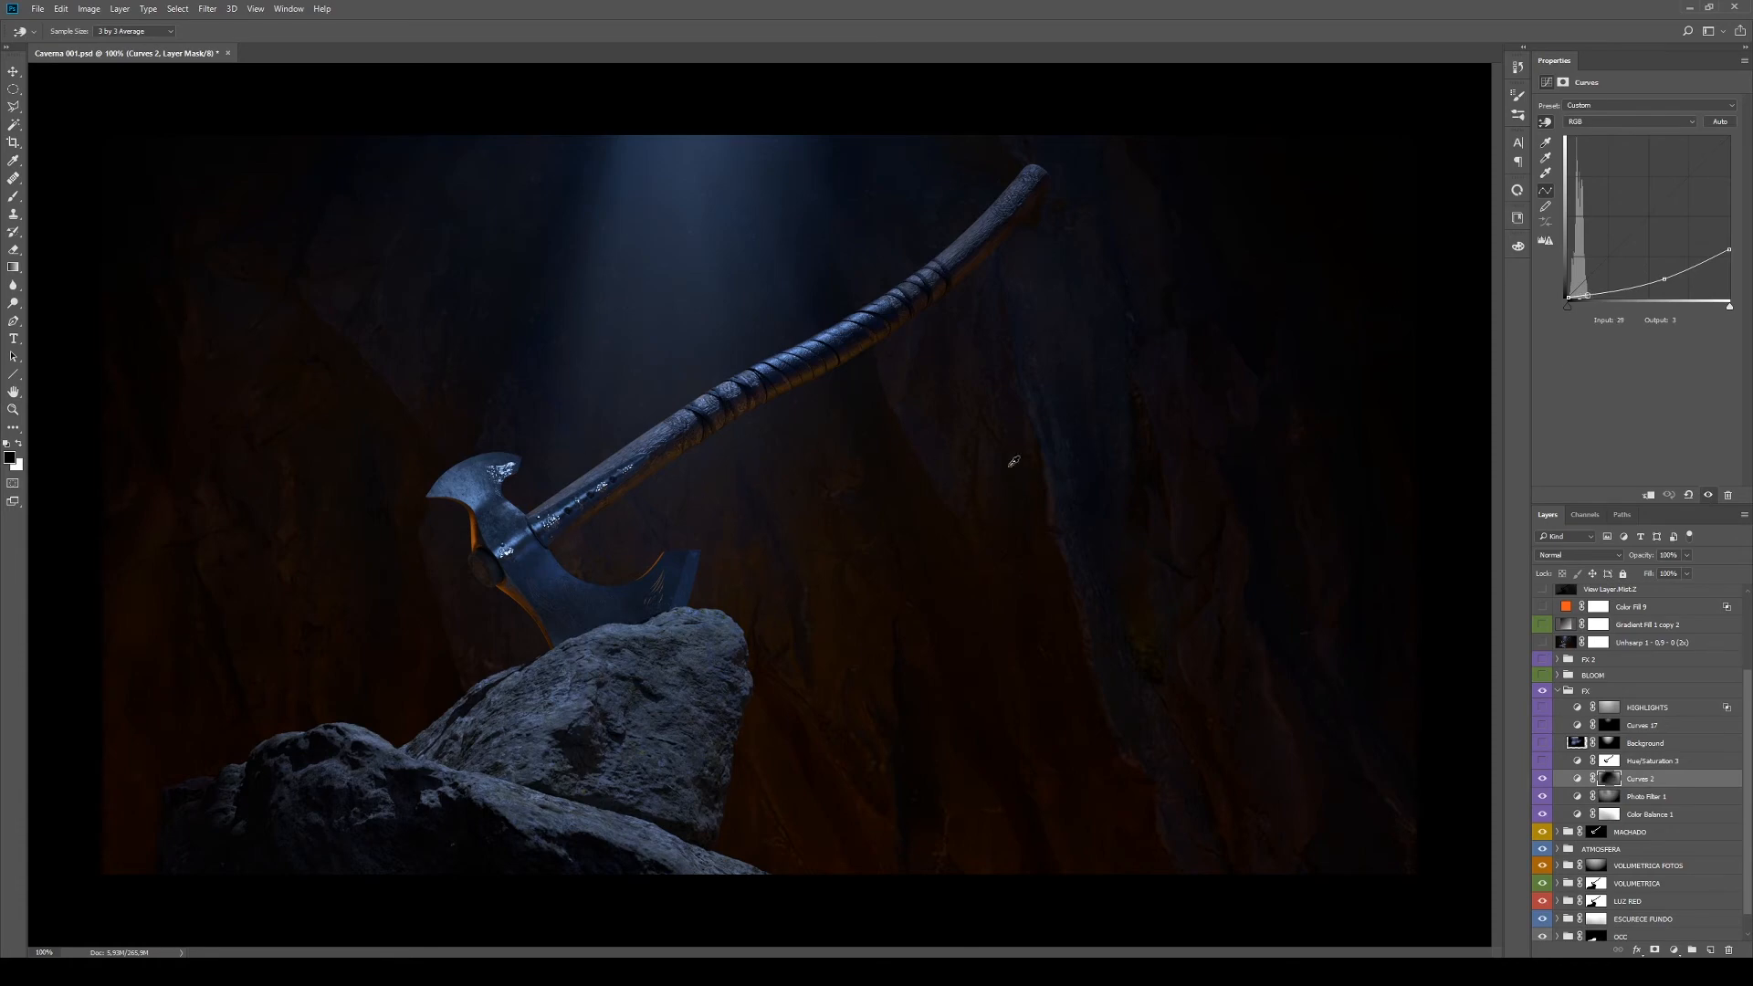
{"action": "left_click", "coordinate": [1610, 779], "text": "alt"}
{"action": "key", "text": "z"}
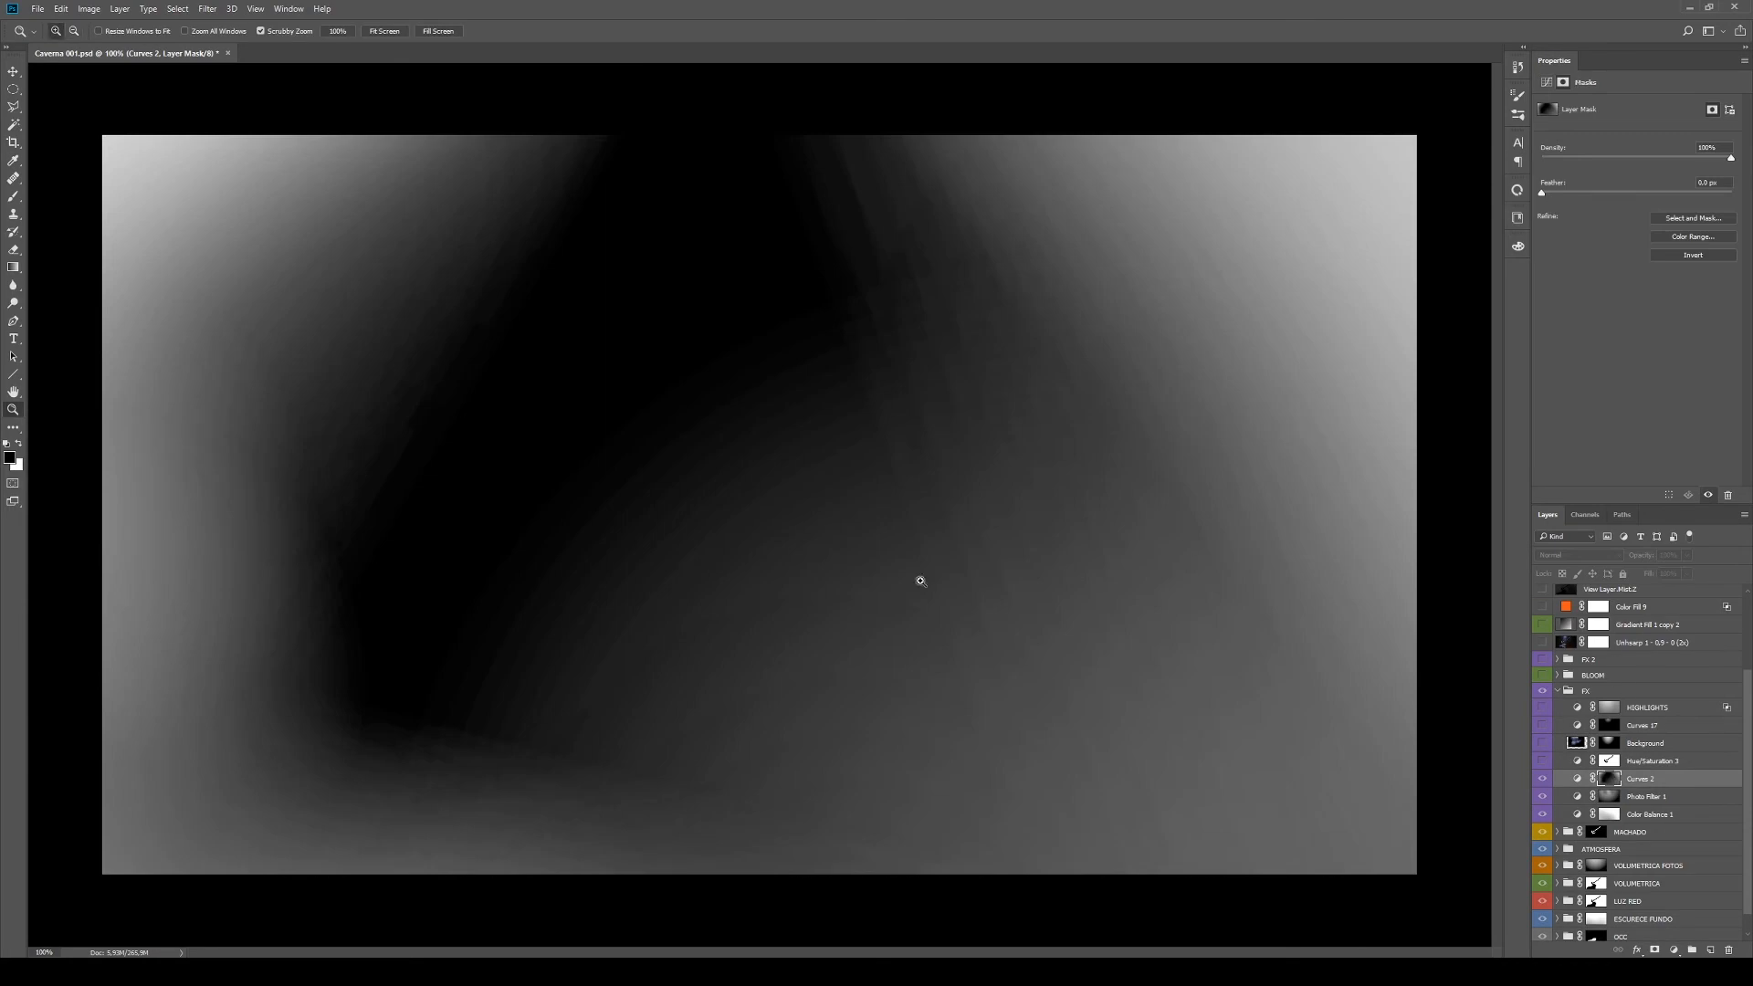
{"action": "left_click", "coordinate": [1610, 779], "text": "alt"}
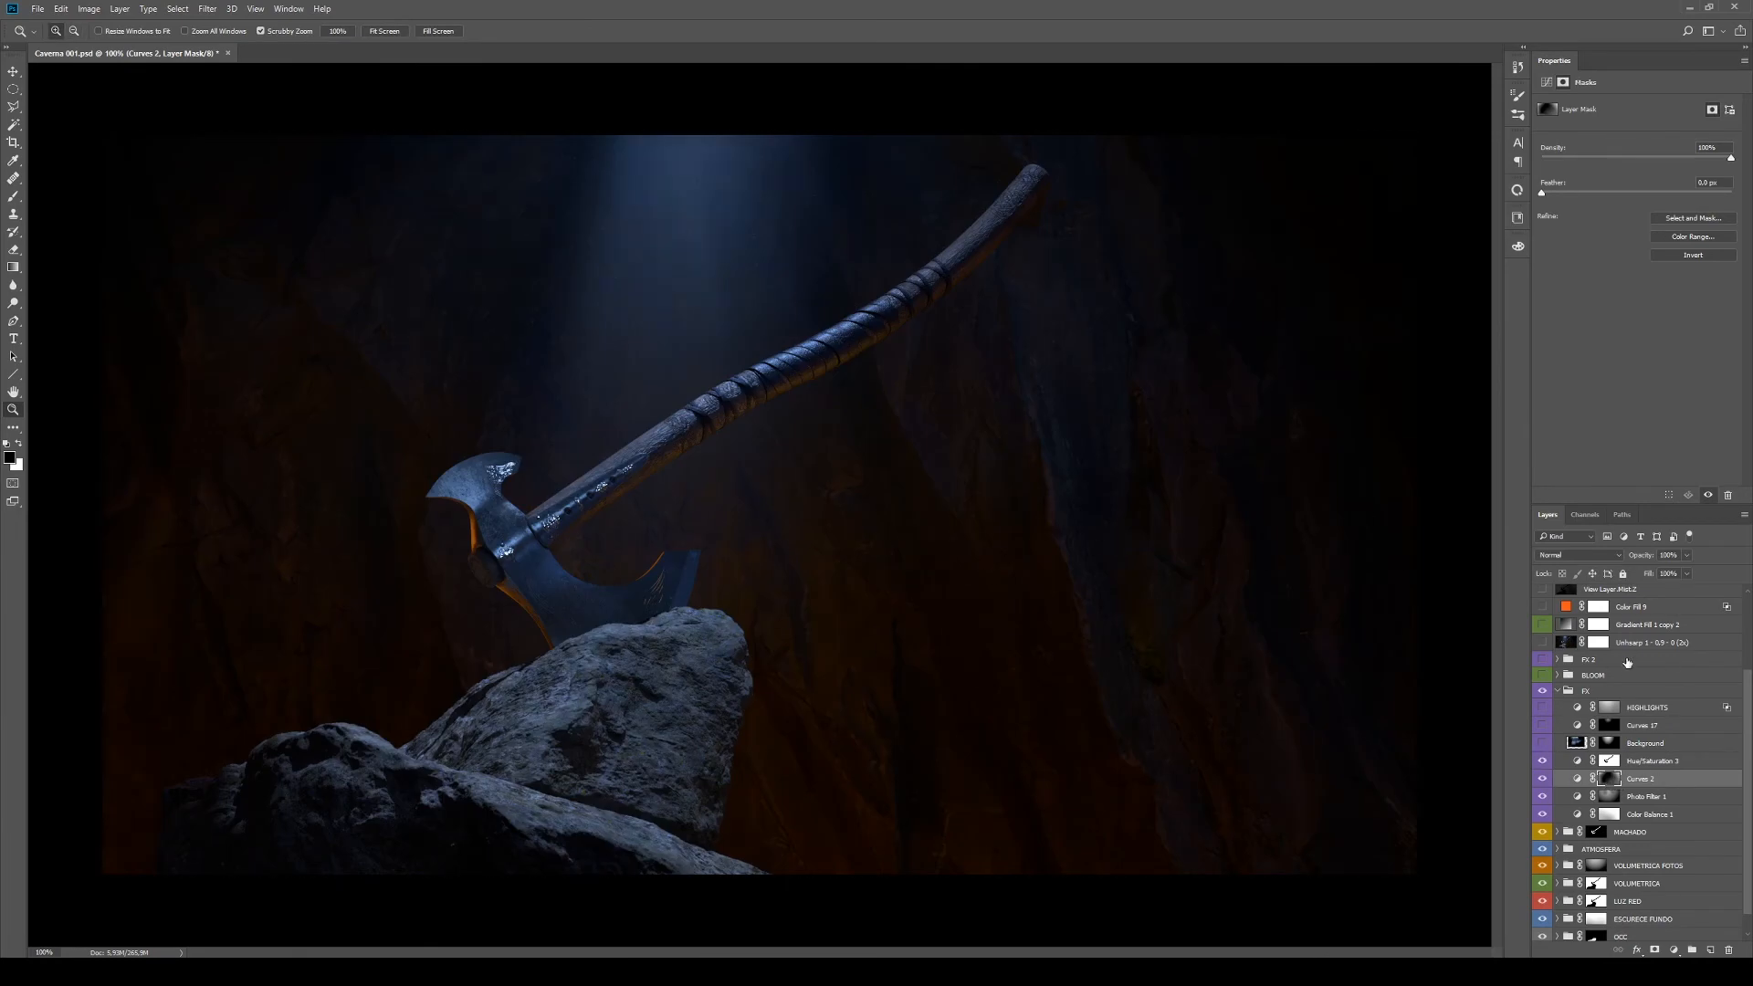
Show the Hue/Saturation 3 layer and inspect its axe-shaped mask and lightness adjustment
{"action": "left_click", "coordinate": [1688, 762]}
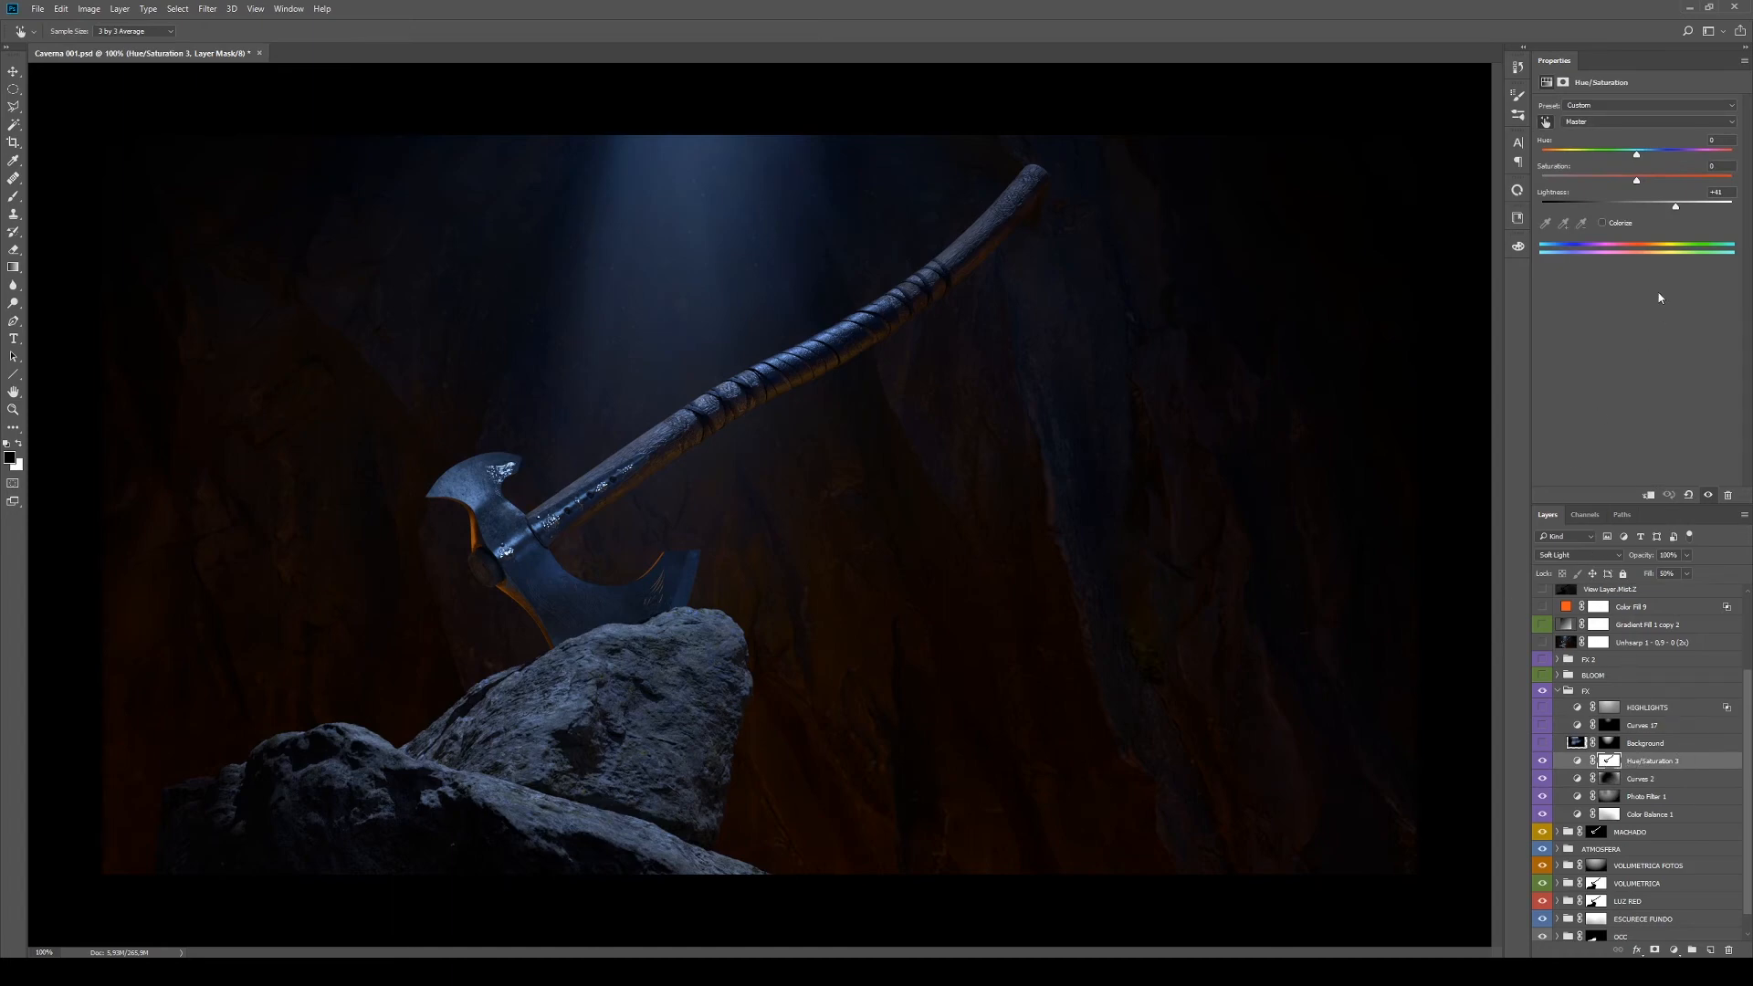
{"action": "left_click", "coordinate": [1609, 761], "text": "alt"}
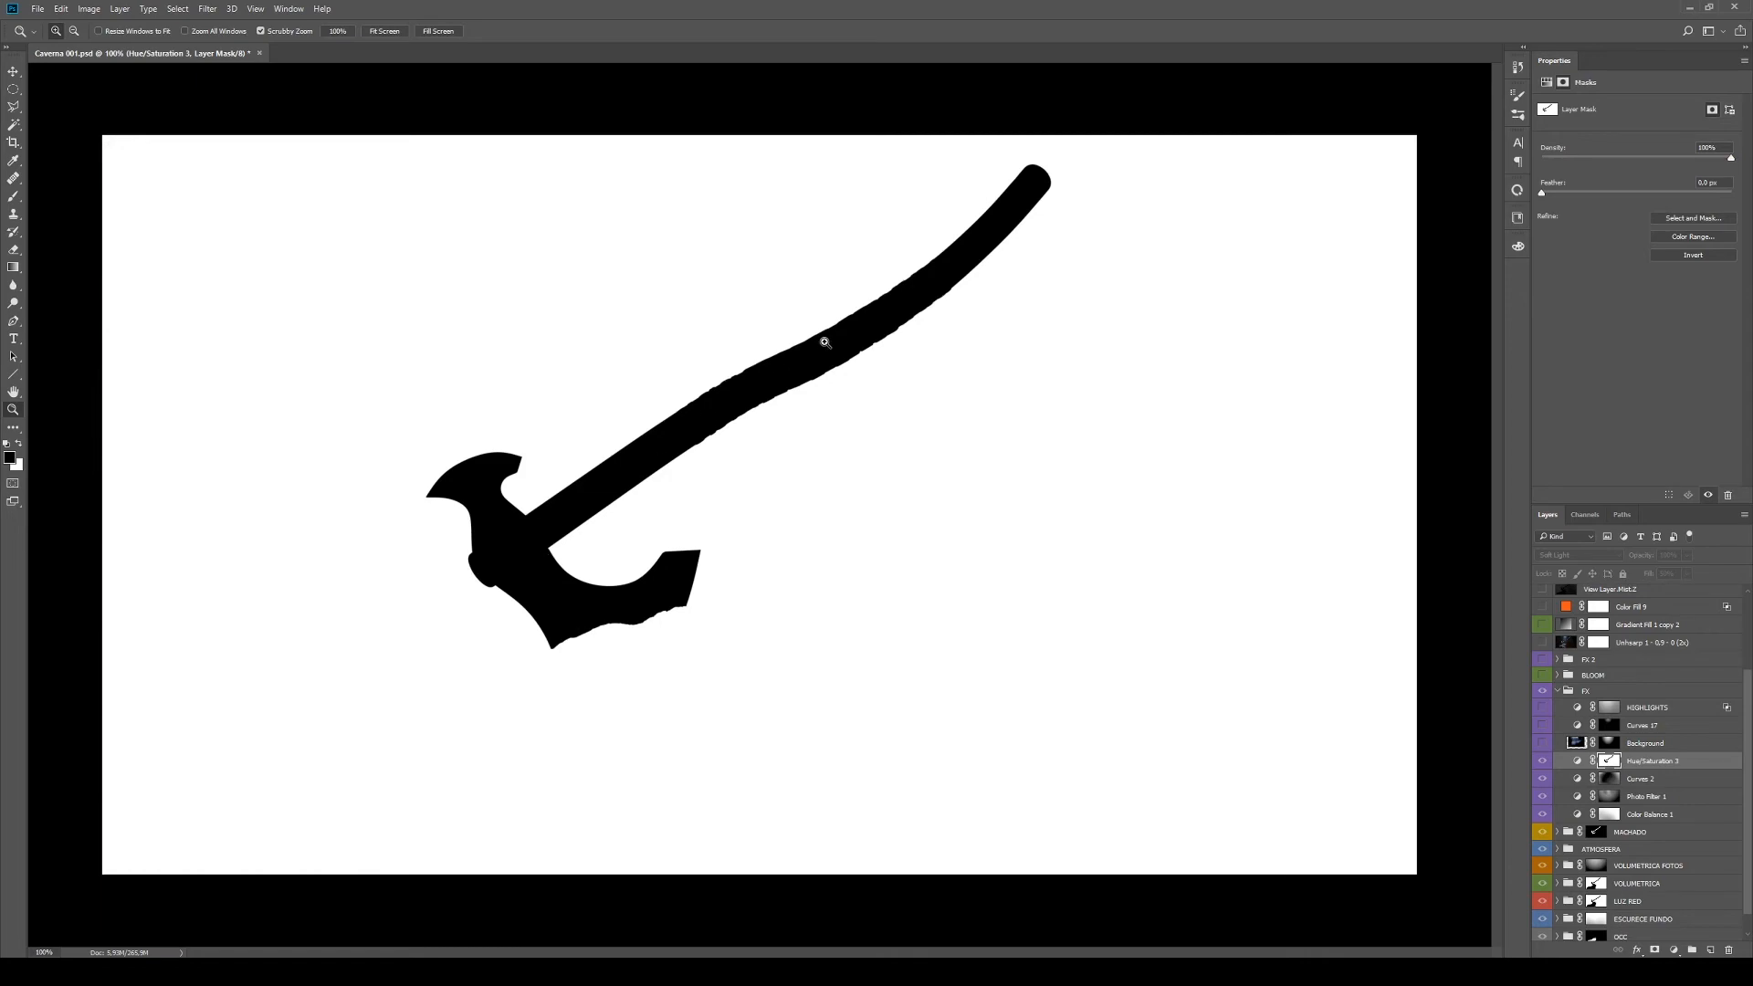
{"action": "left_click", "coordinate": [1611, 762], "text": "alt"}
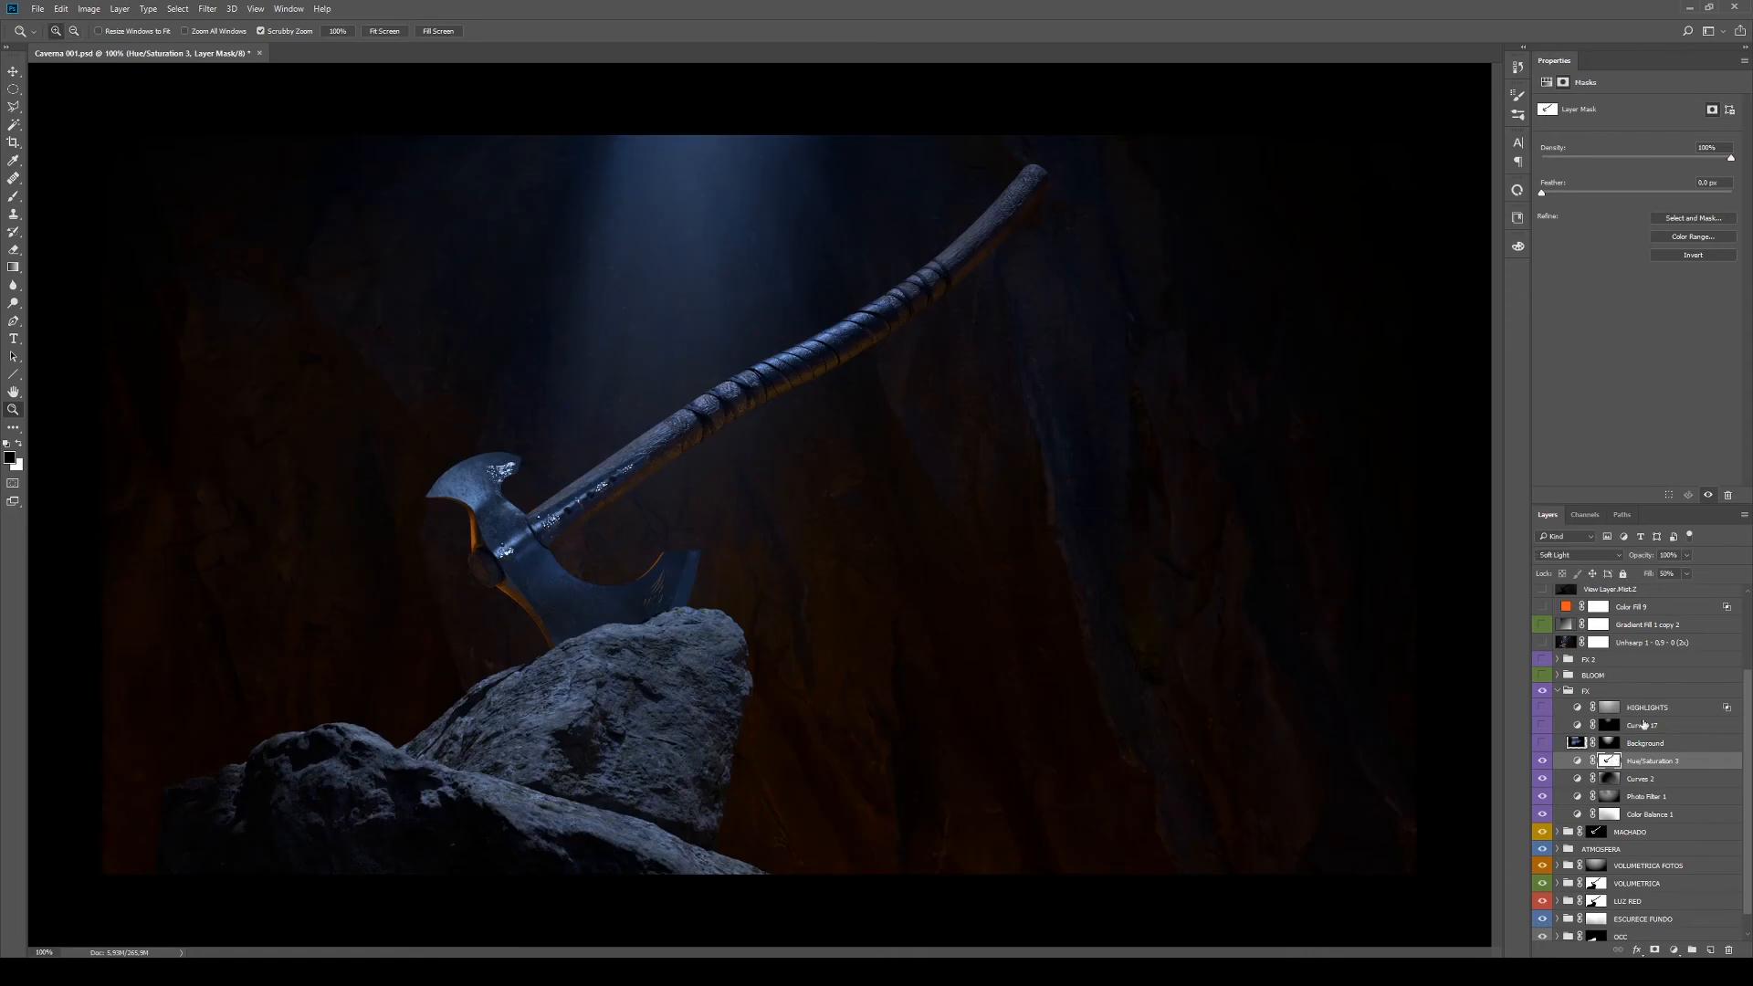
{"action": "left_click", "coordinate": [1578, 762]}
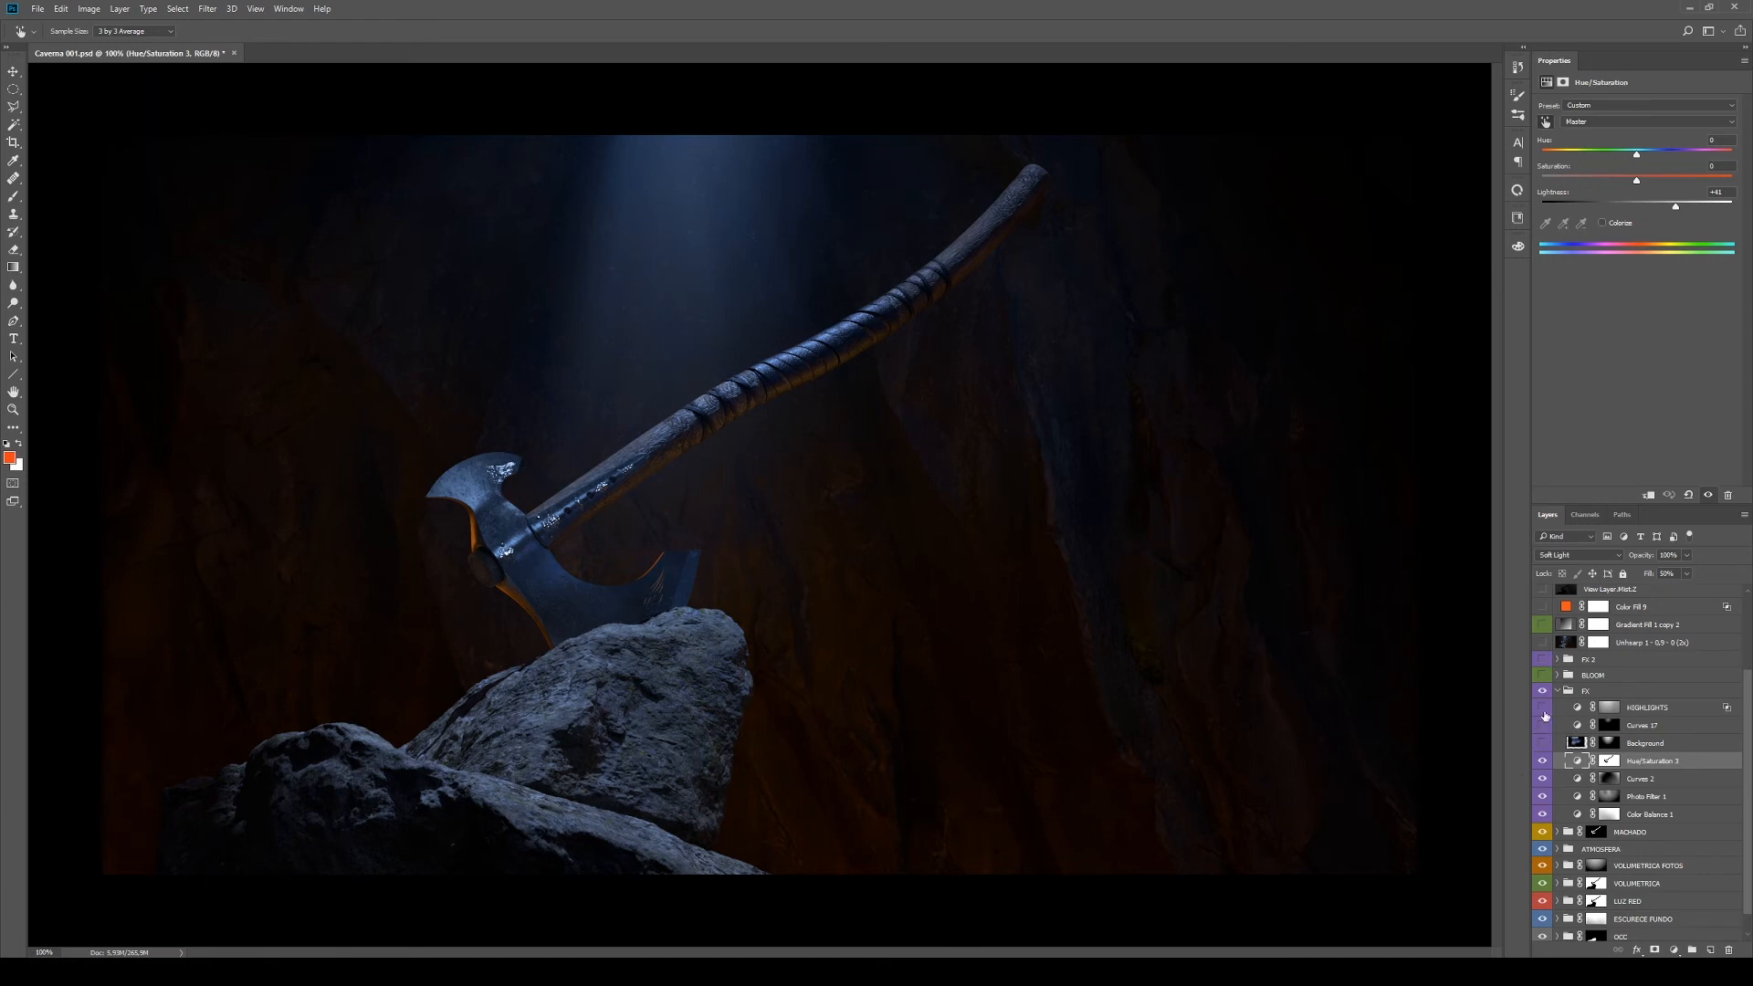
Select the Background layer in the FX group and make it visible
{"action": "left_click", "coordinate": [1660, 747]}
{"action": "key", "text": "z"}
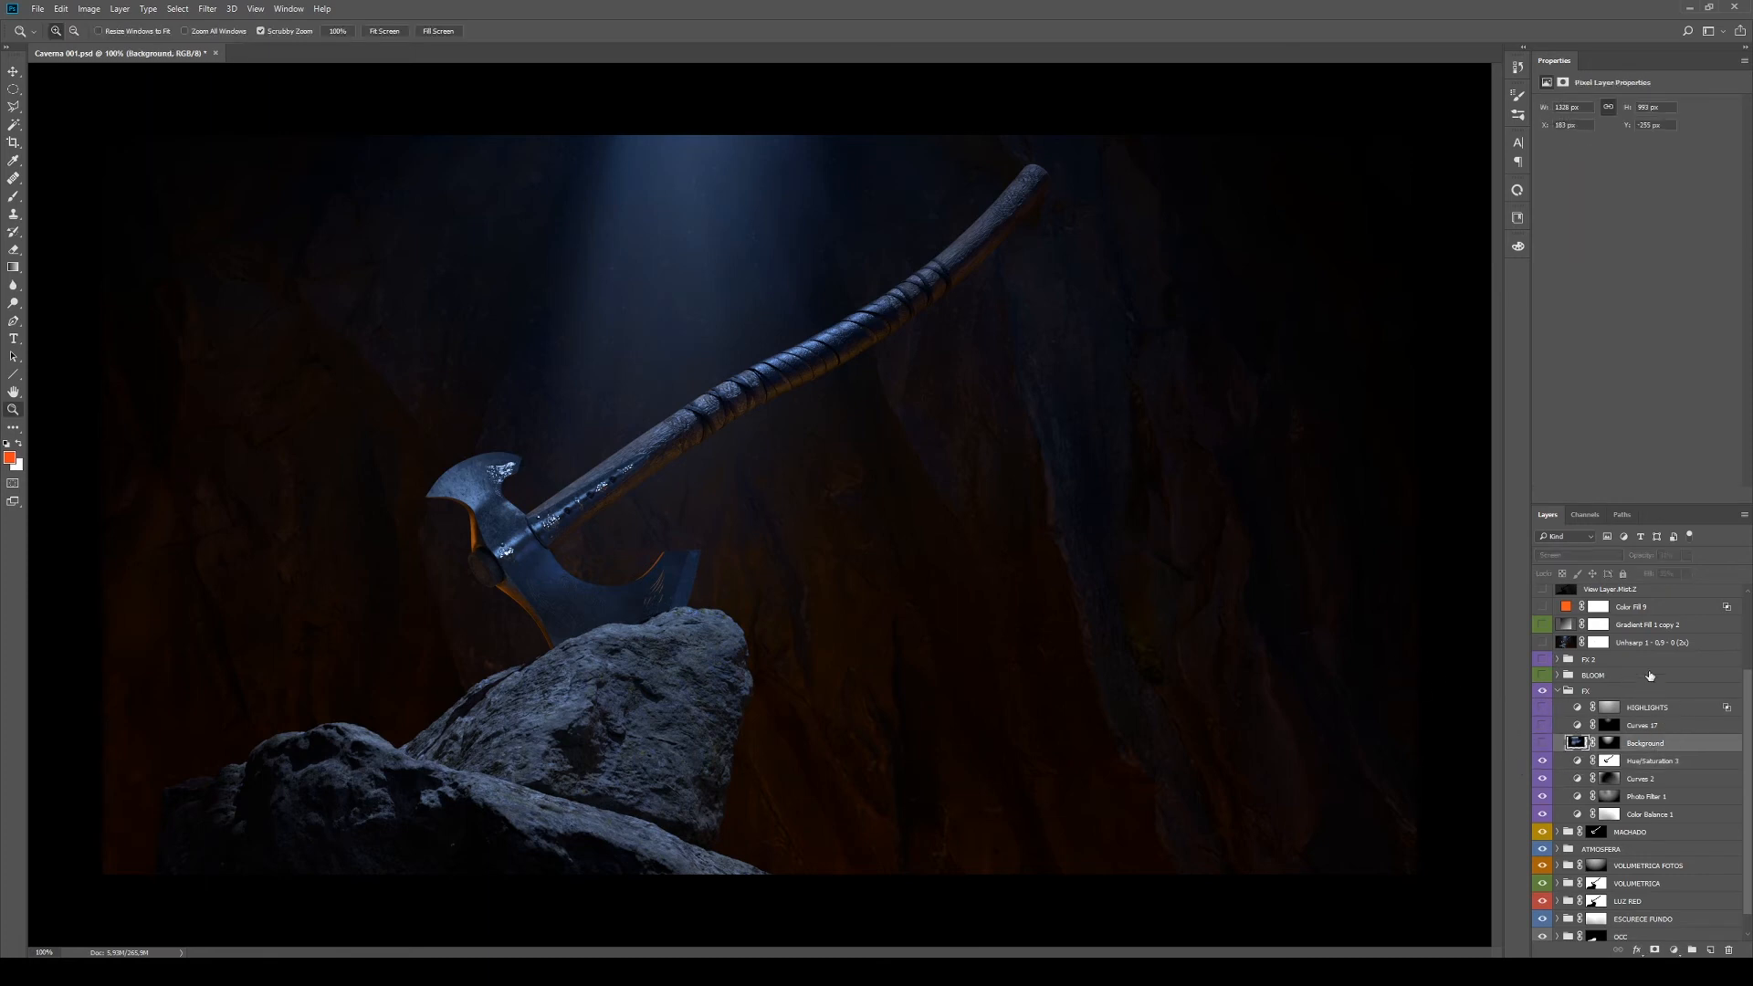
{"action": "left_click", "coordinate": [1547, 746]}
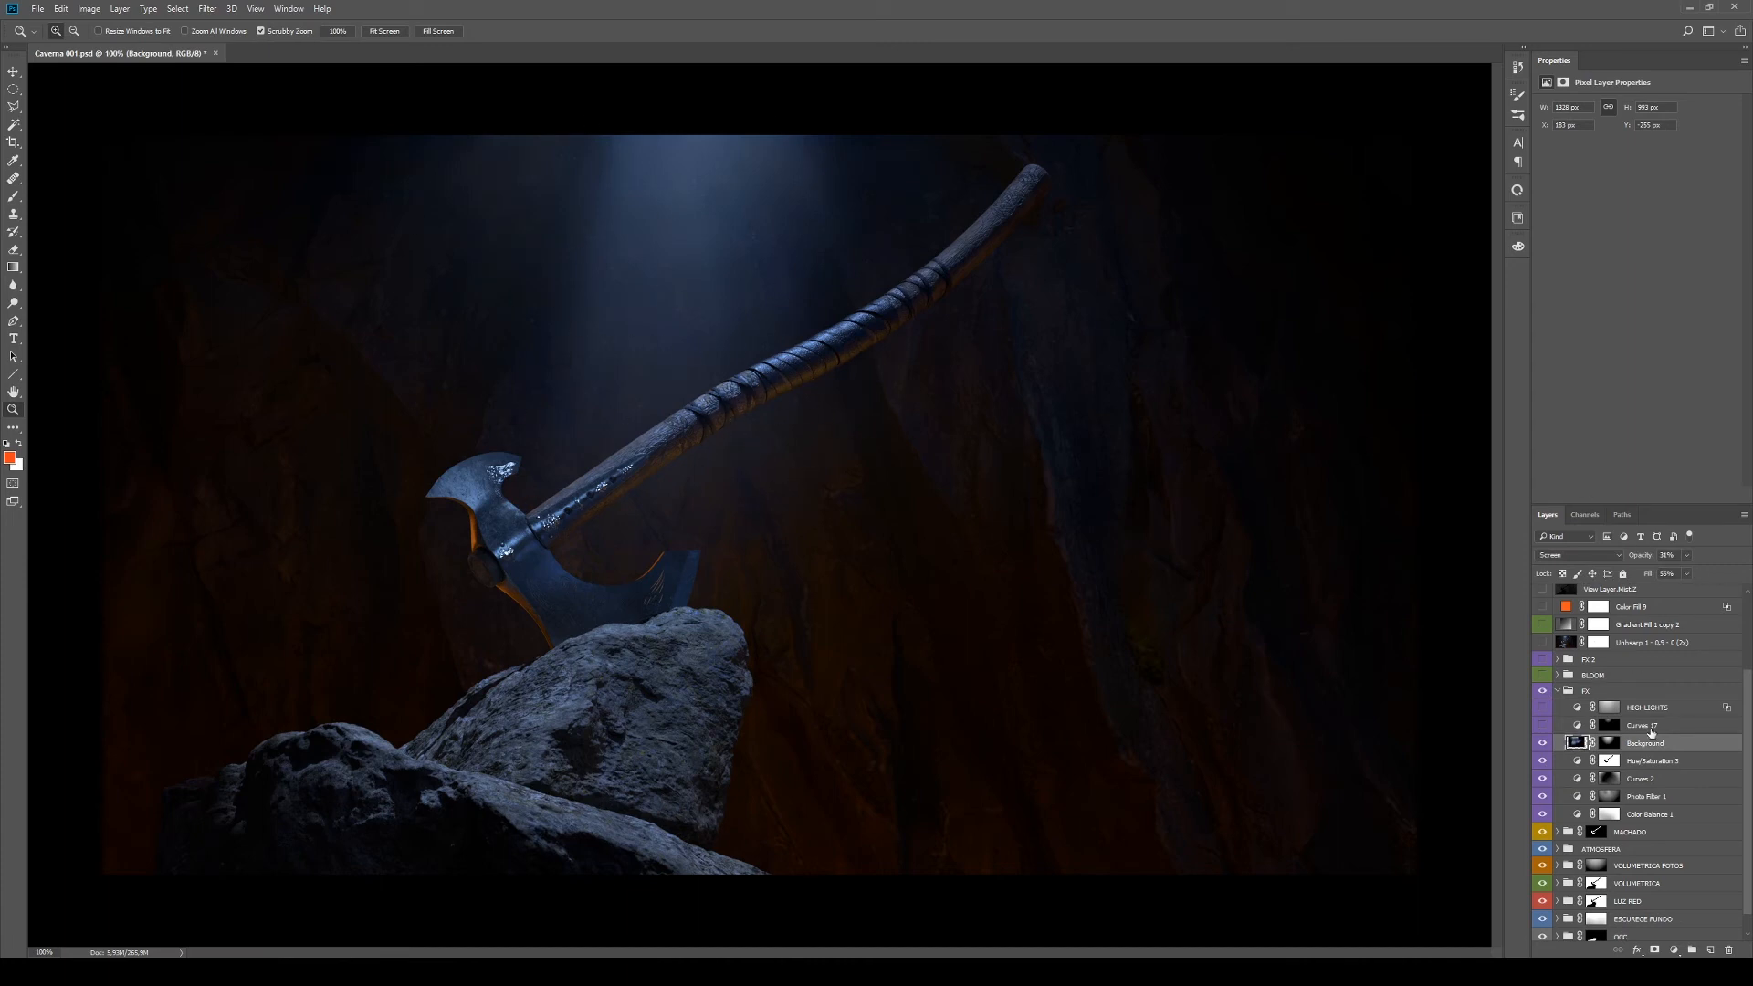
Duplicate the Background layer above Gradient Fill 1 copy 2, in Normal mode at 100% opacity and fill with its mask disabled
{"action": "left_click_drag", "start_coordinate": [1685, 753], "coordinate": [1607, 633]}
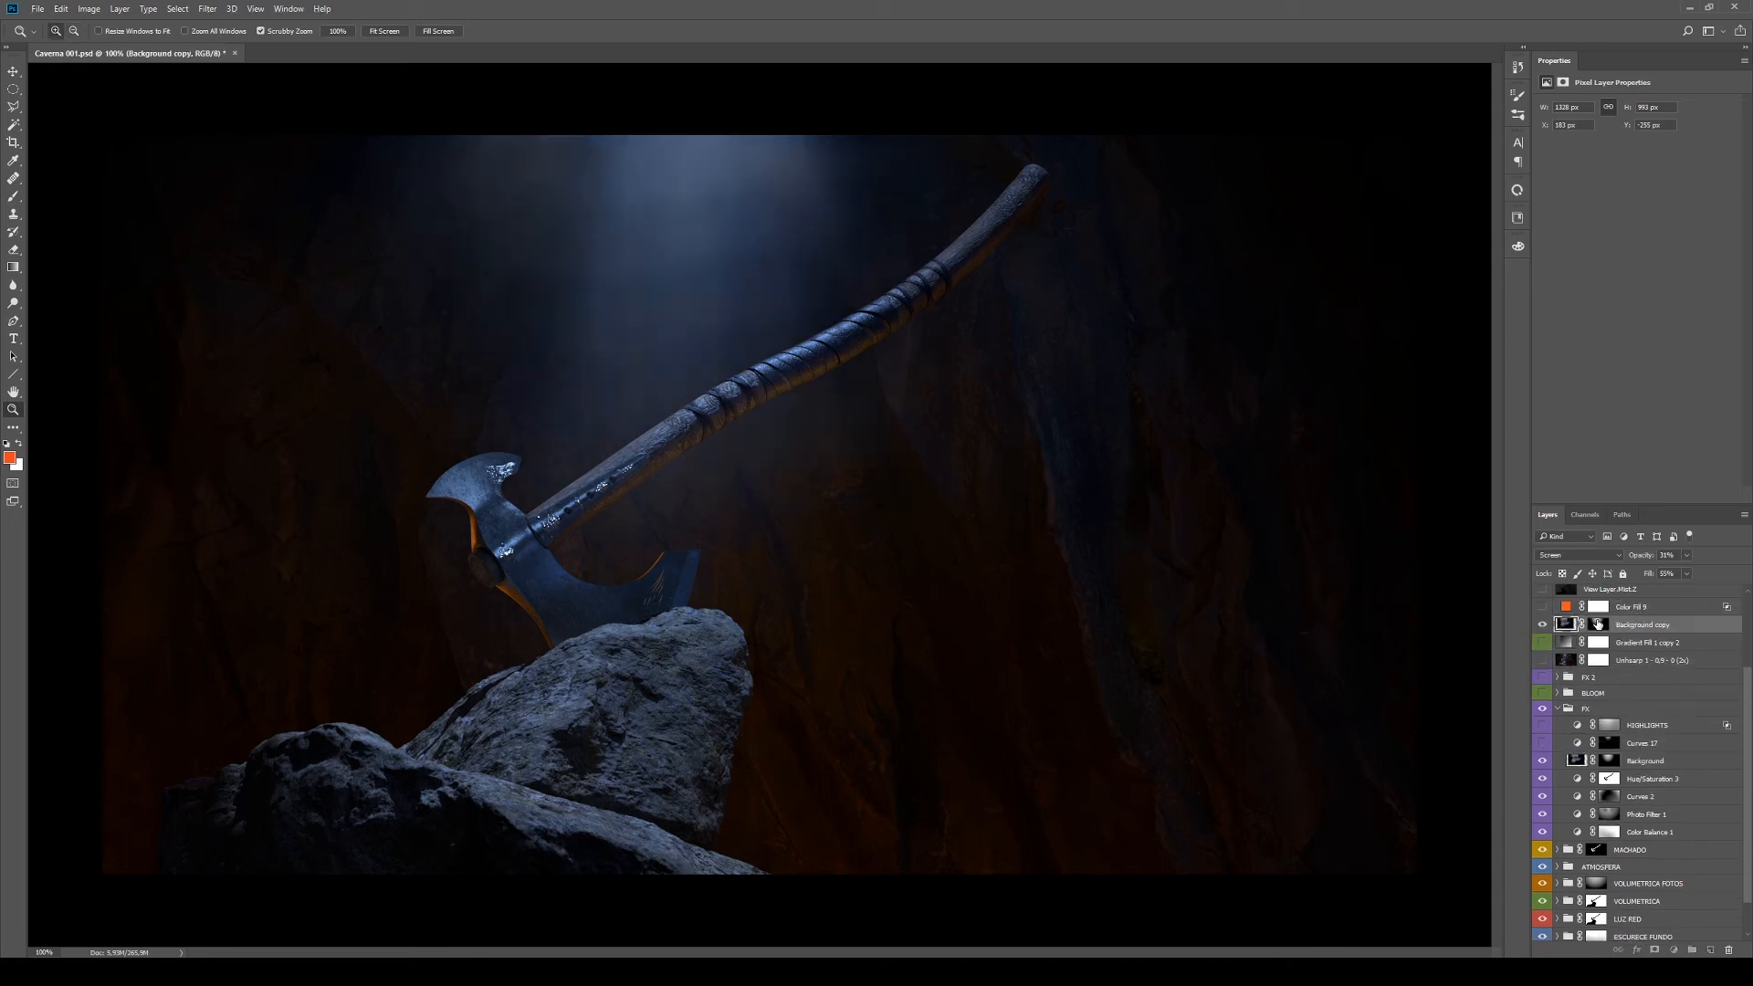
{"action": "left_click_drag", "start_coordinate": [1640, 554], "coordinate": [1703, 574]}
{"action": "left_click", "coordinate": [1596, 554]}
{"action": "left_click", "coordinate": [1575, 564]}
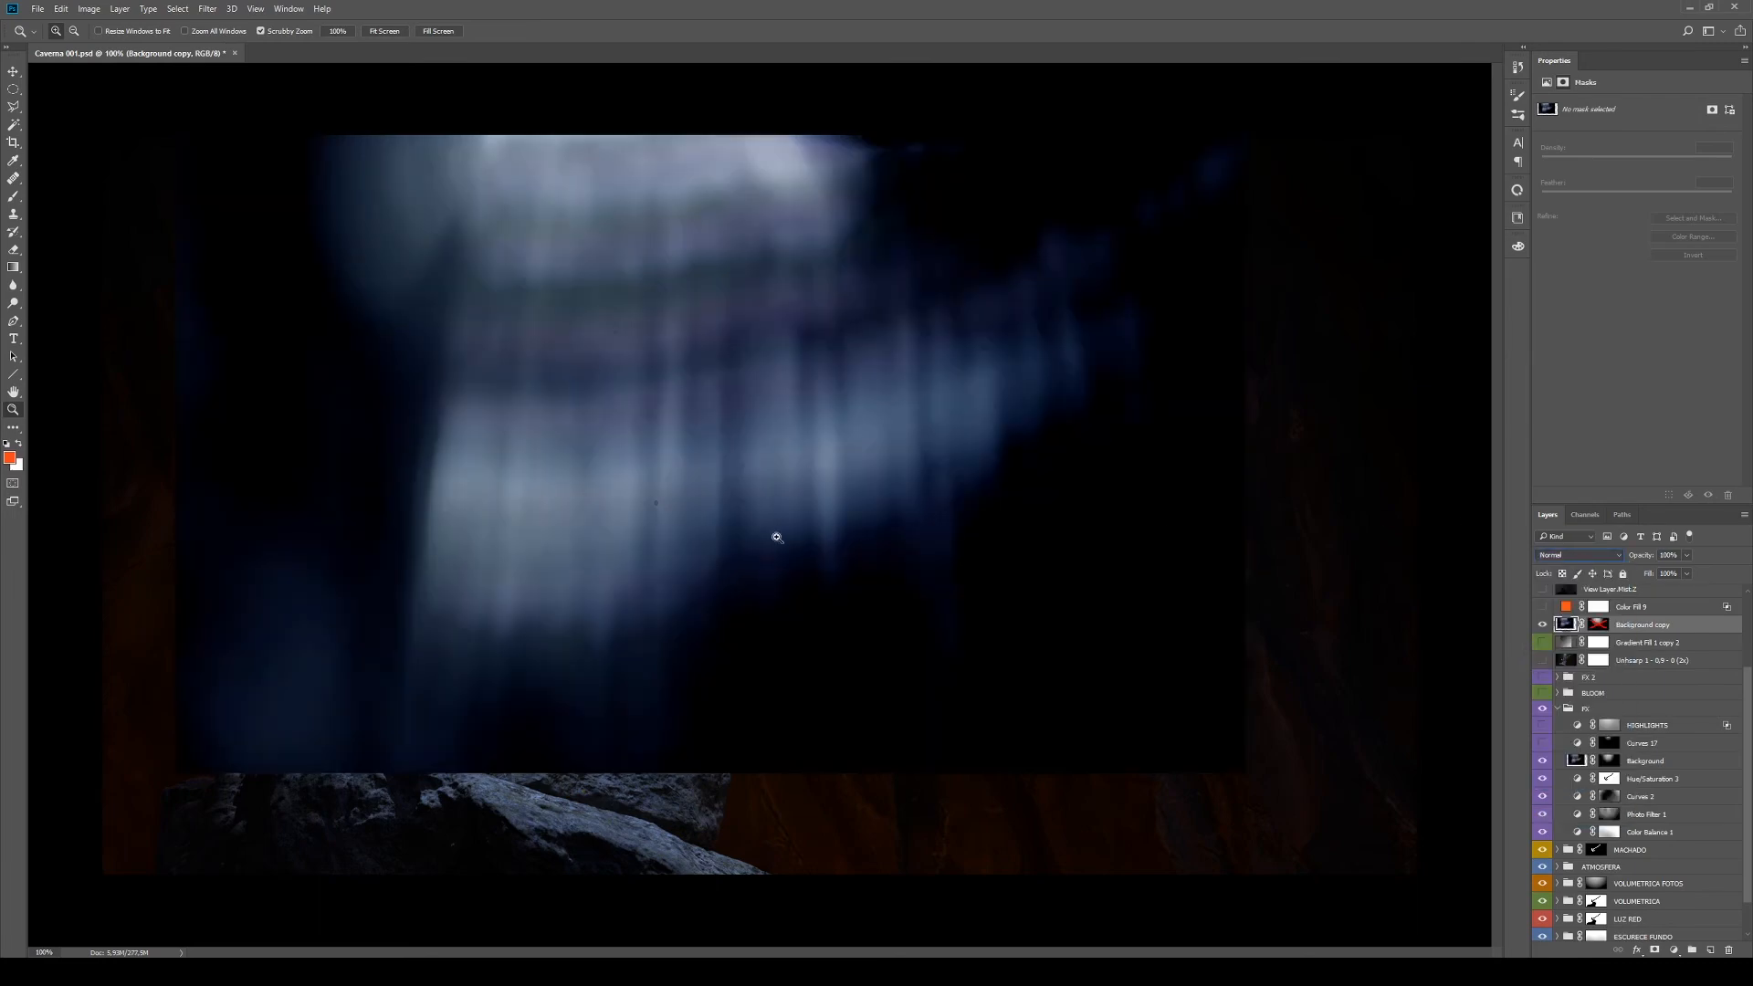
{"action": "left_click", "coordinate": [771, 534]}
{"action": "left_click", "coordinate": [201, 317], "text": "alt"}
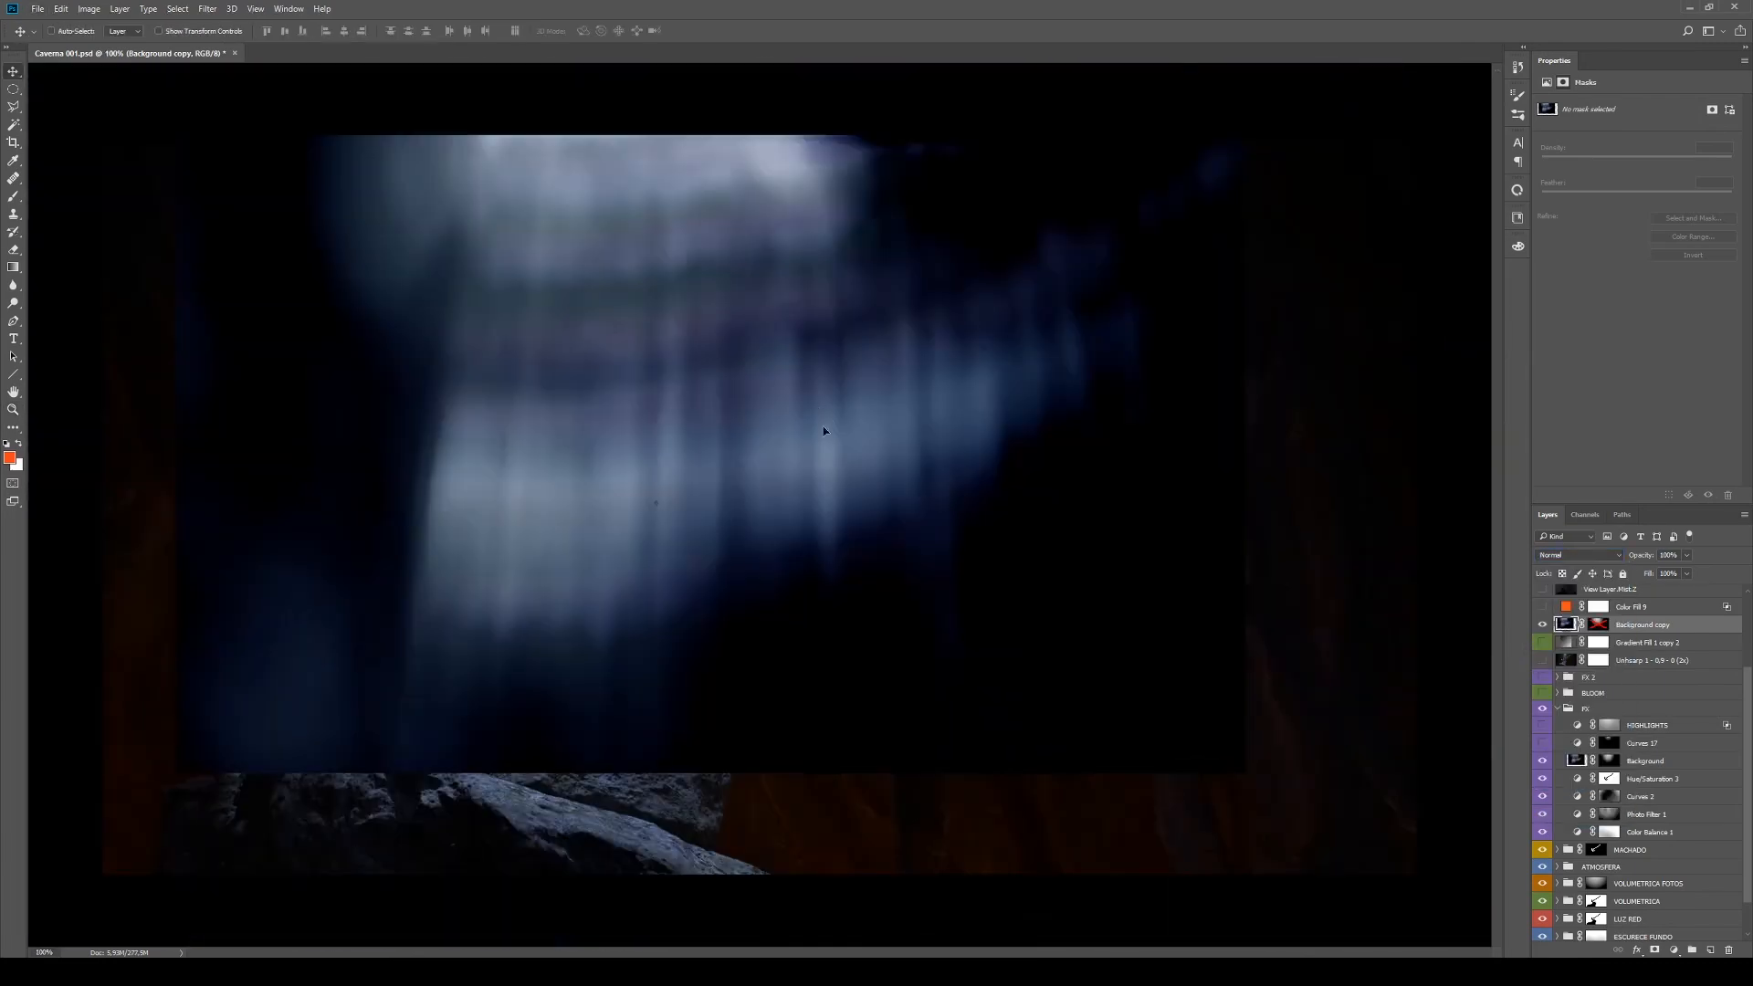
Move the Background copy around the canvas to examine its full light texture, and hide the copy
{"action": "key", "text": "v"}
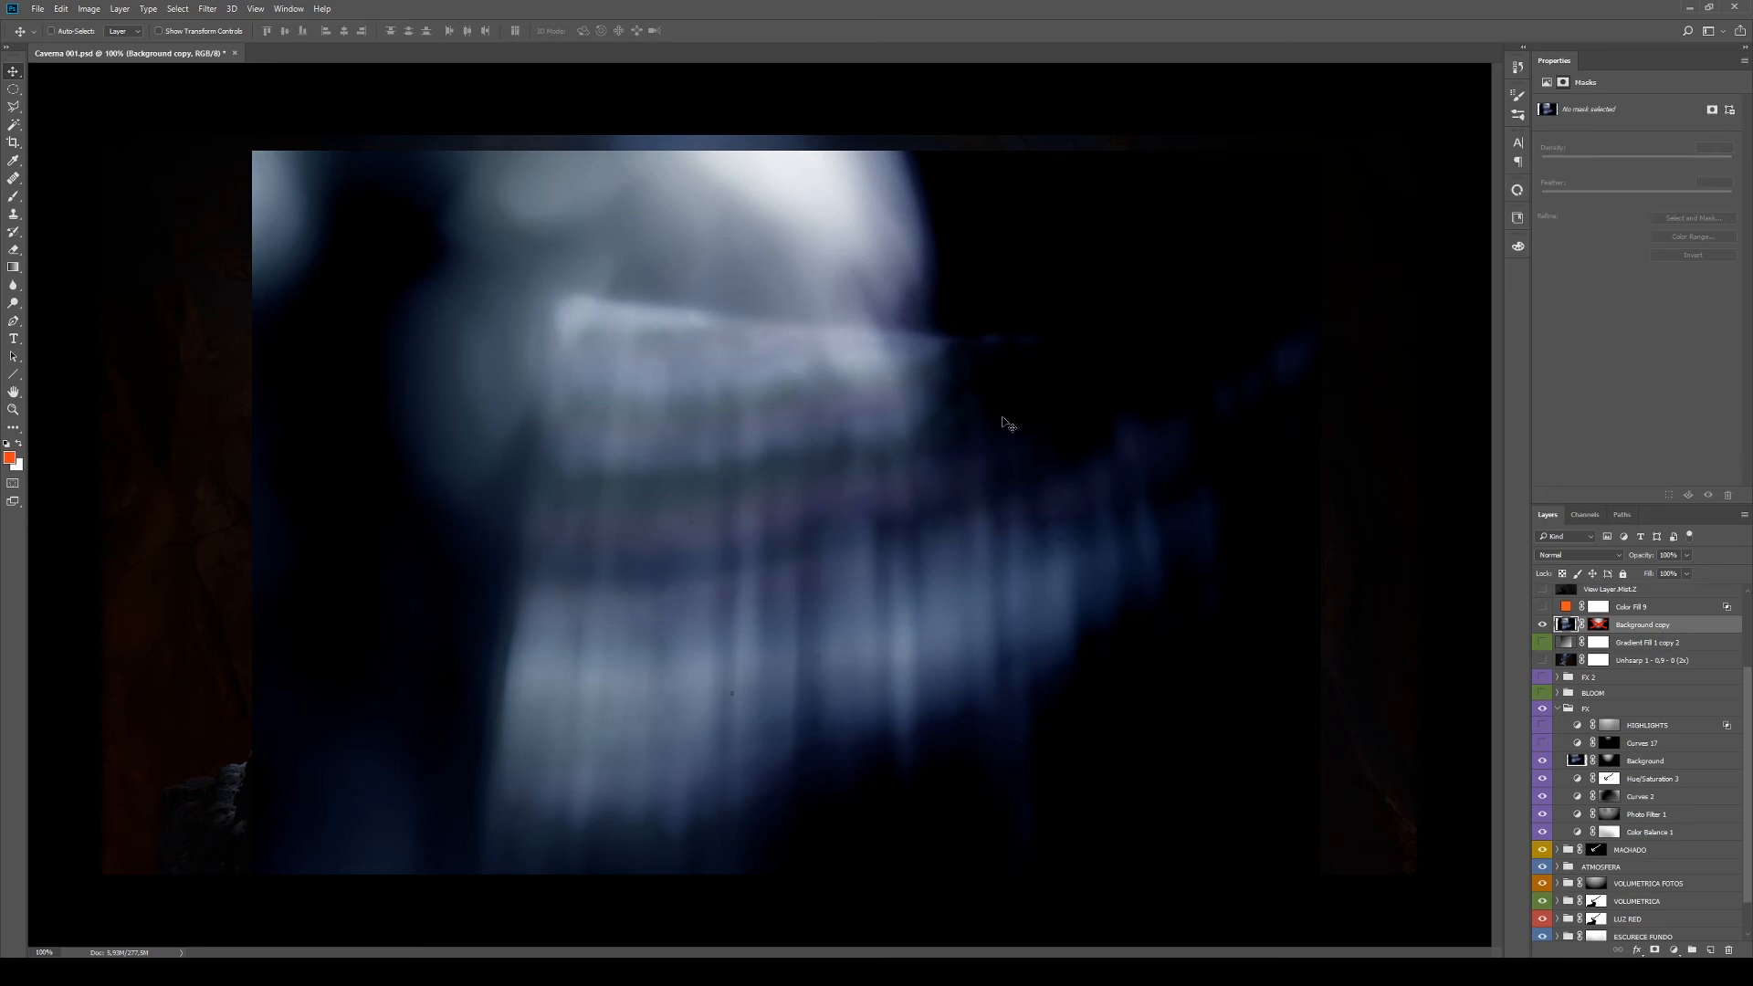
{"action": "left_click_drag", "start_coordinate": [999, 591], "coordinate": [904, 575]}
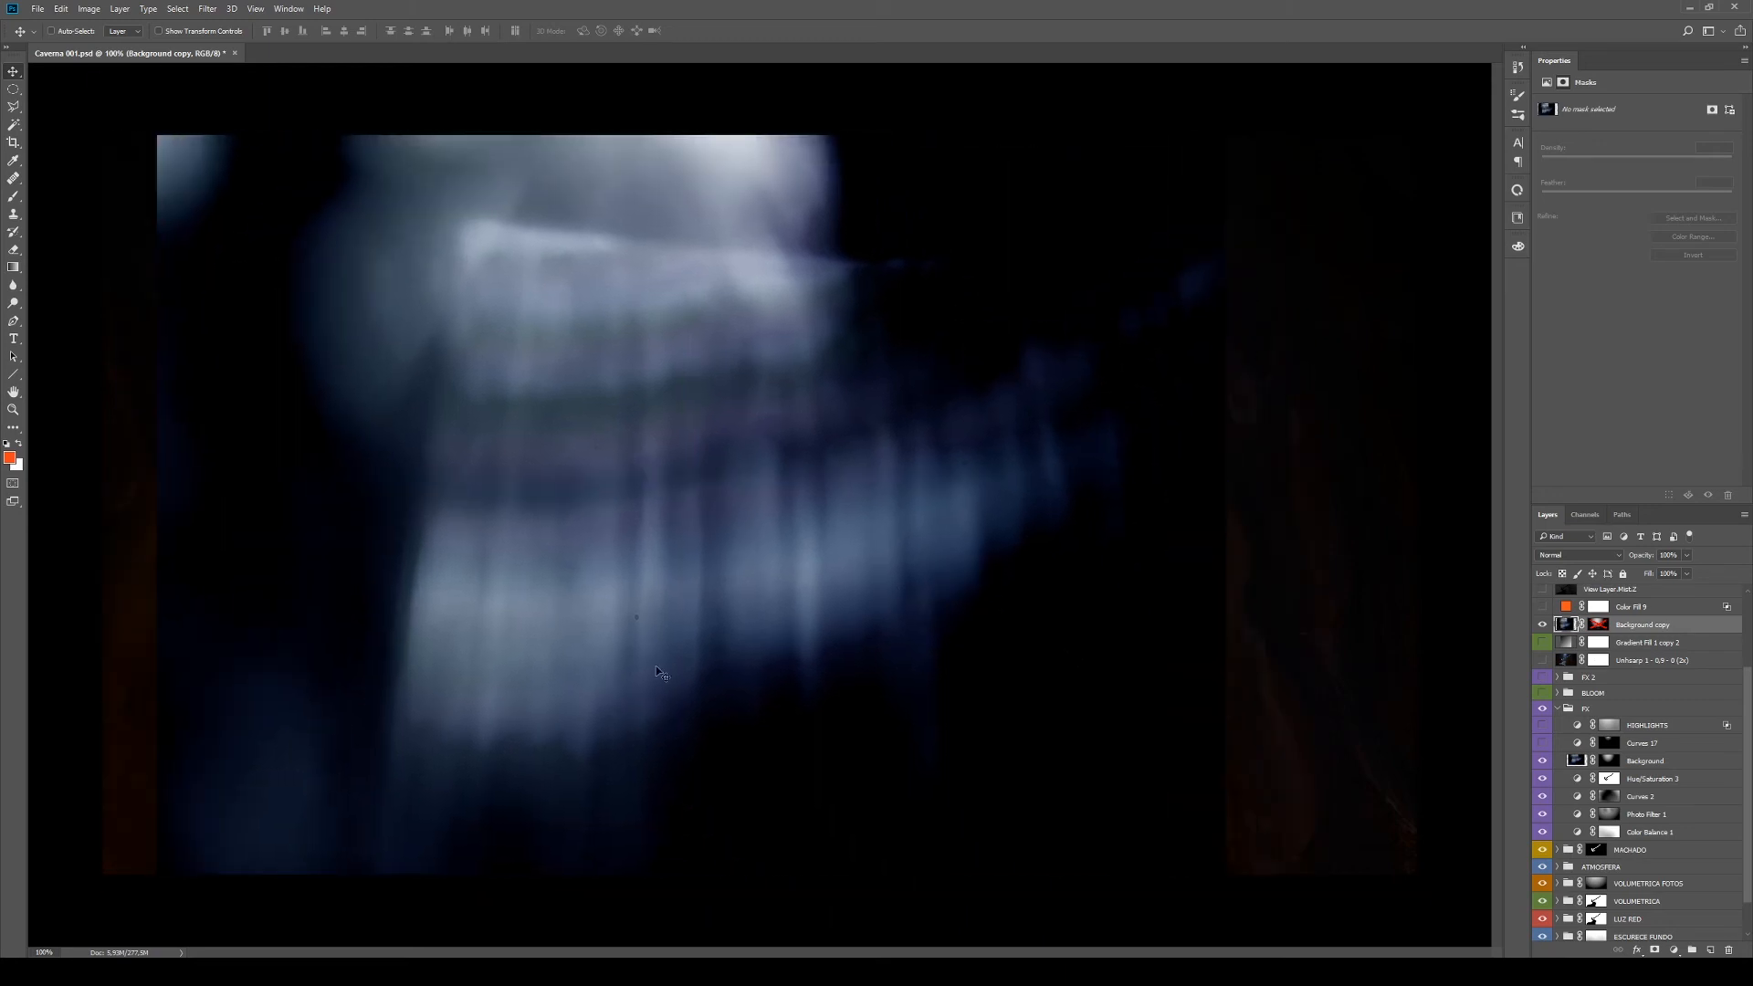
{"action": "left_click", "coordinate": [1543, 625]}
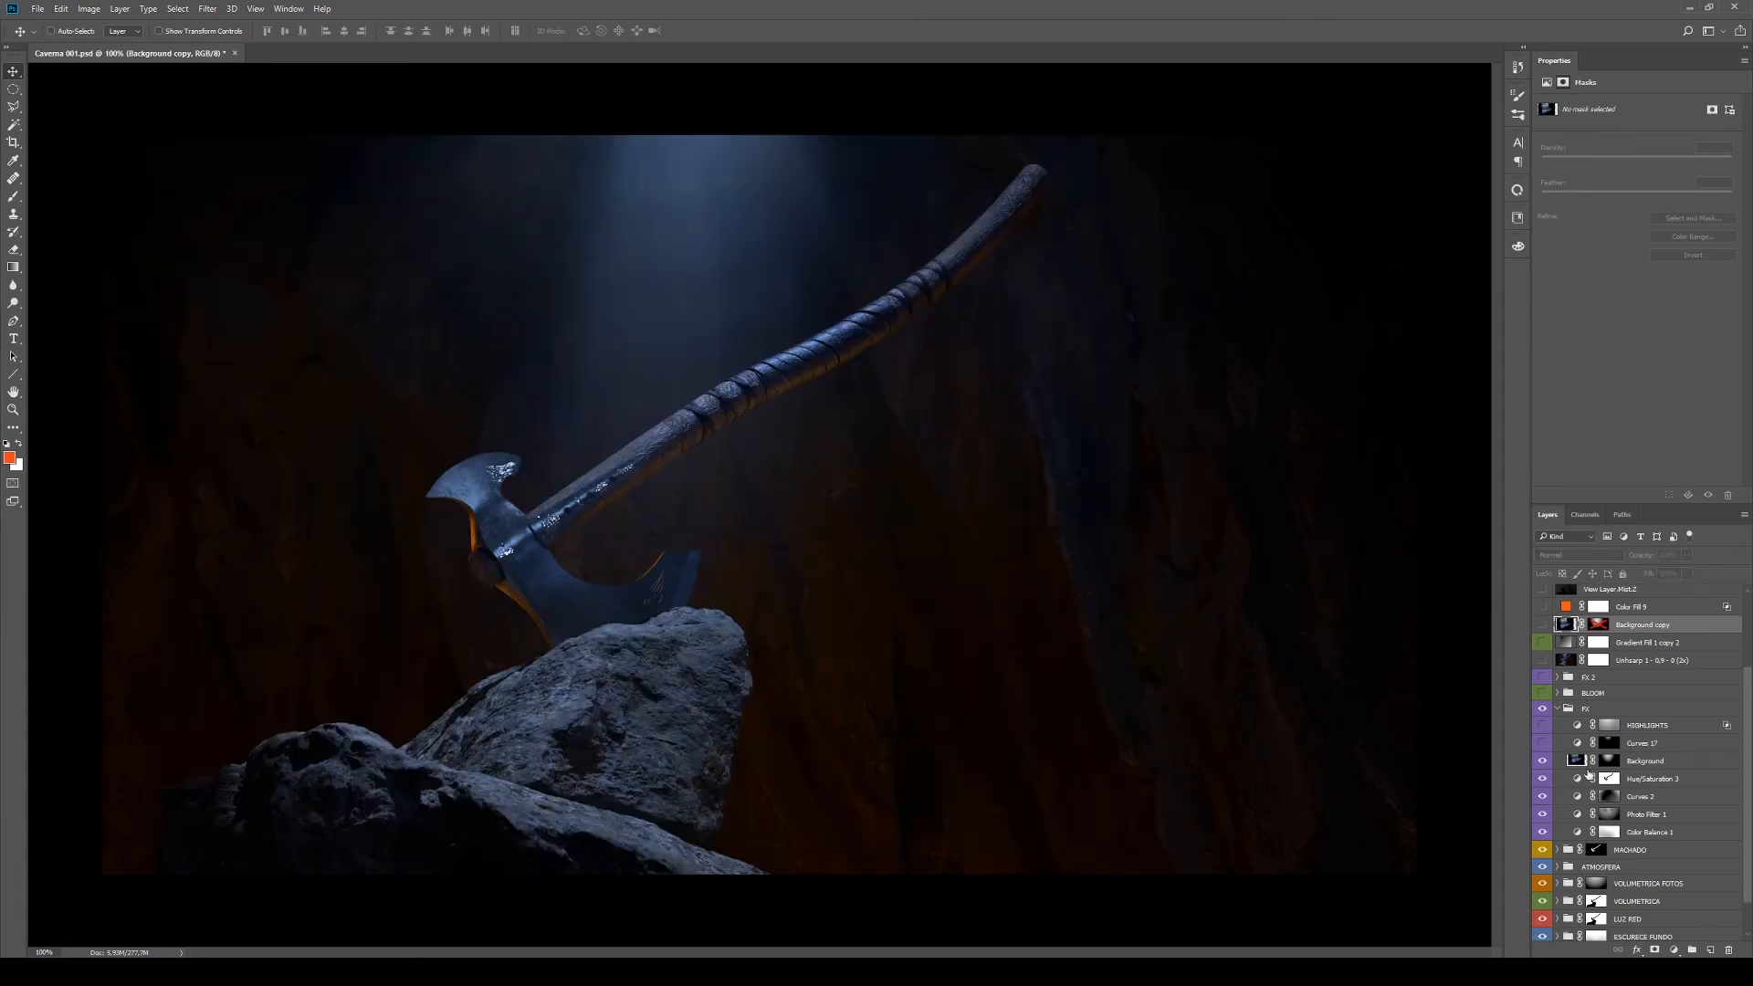
Show the Curves 17 layer and inspect the mask of the Background layer in the FX group
{"action": "left_click", "coordinate": [1543, 742]}
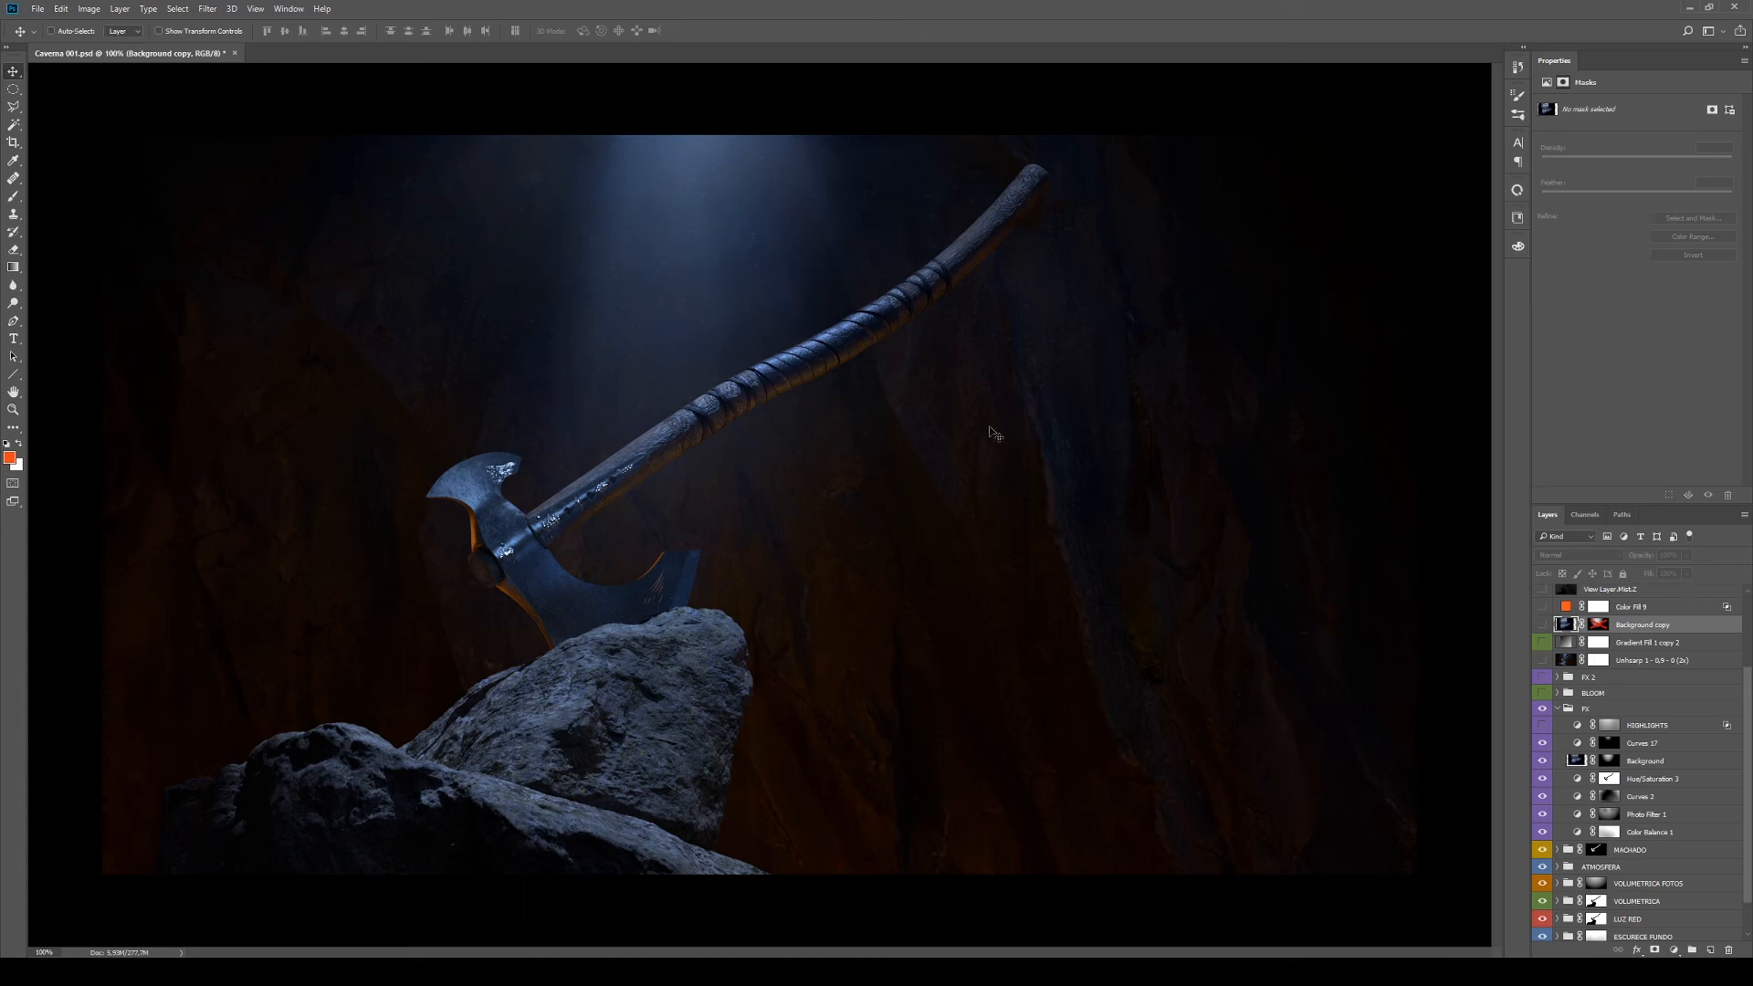
{"action": "left_click", "coordinate": [1650, 764]}
{"action": "left_click", "coordinate": [1609, 764], "text": "alt"}
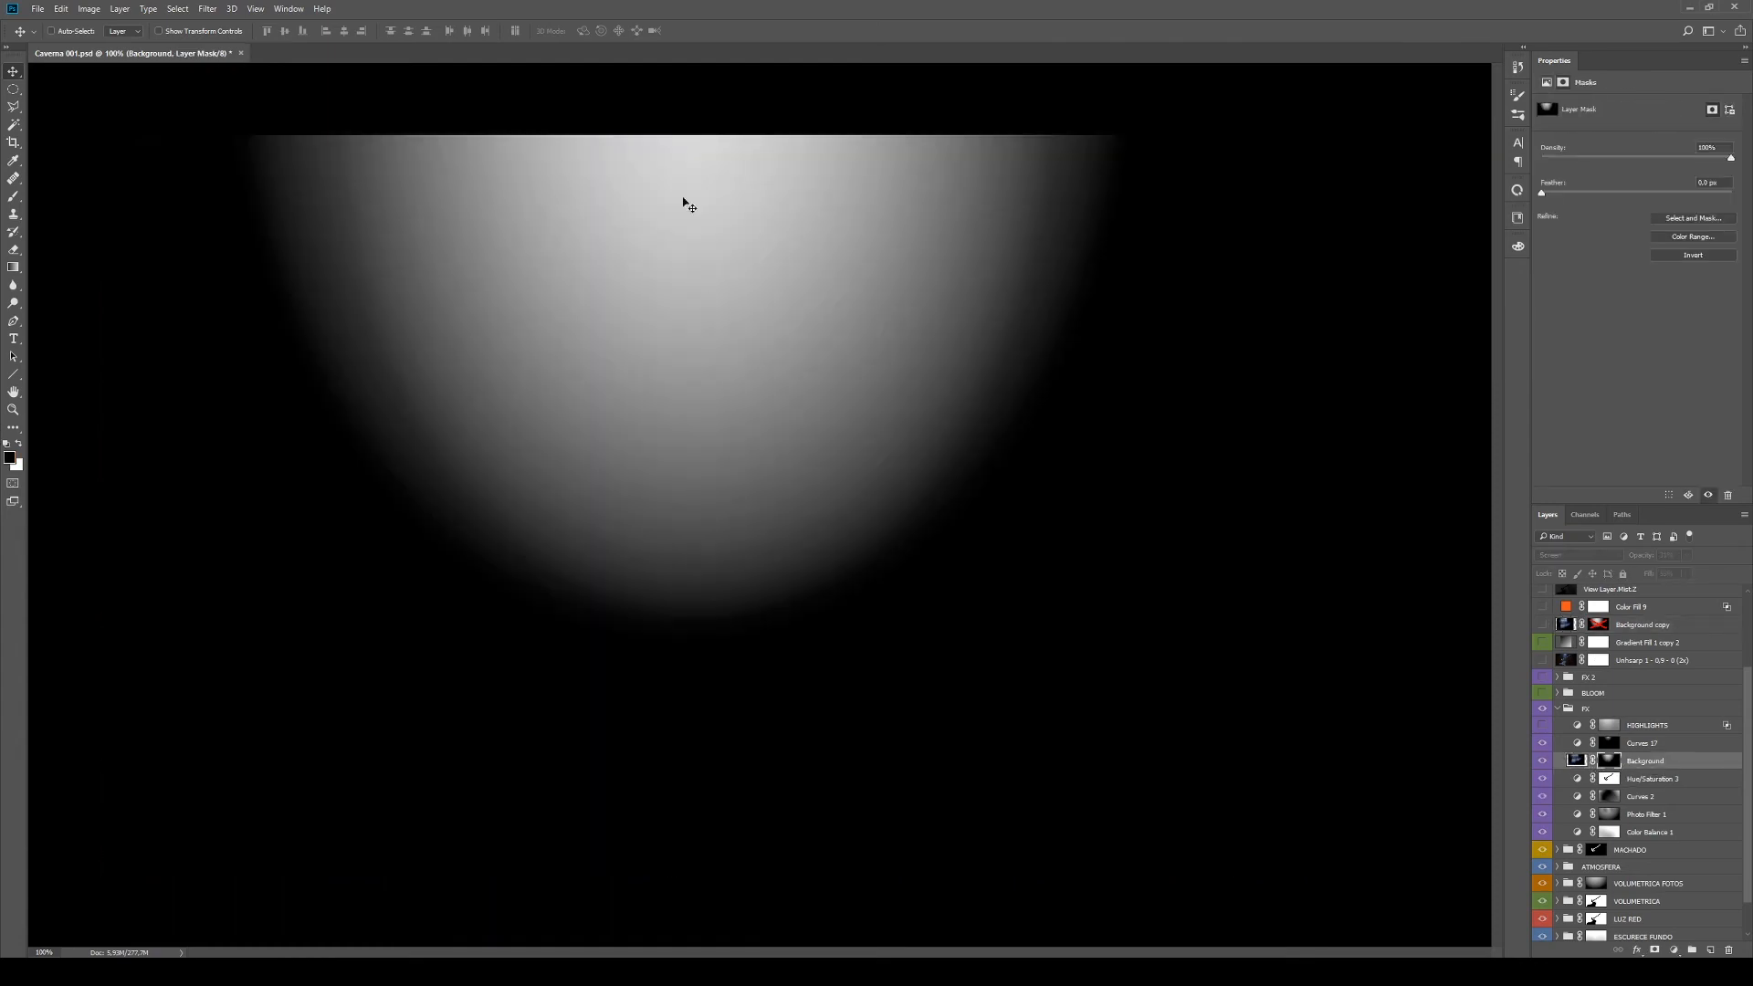
{"action": "left_click", "coordinate": [1606, 766], "text": "alt"}
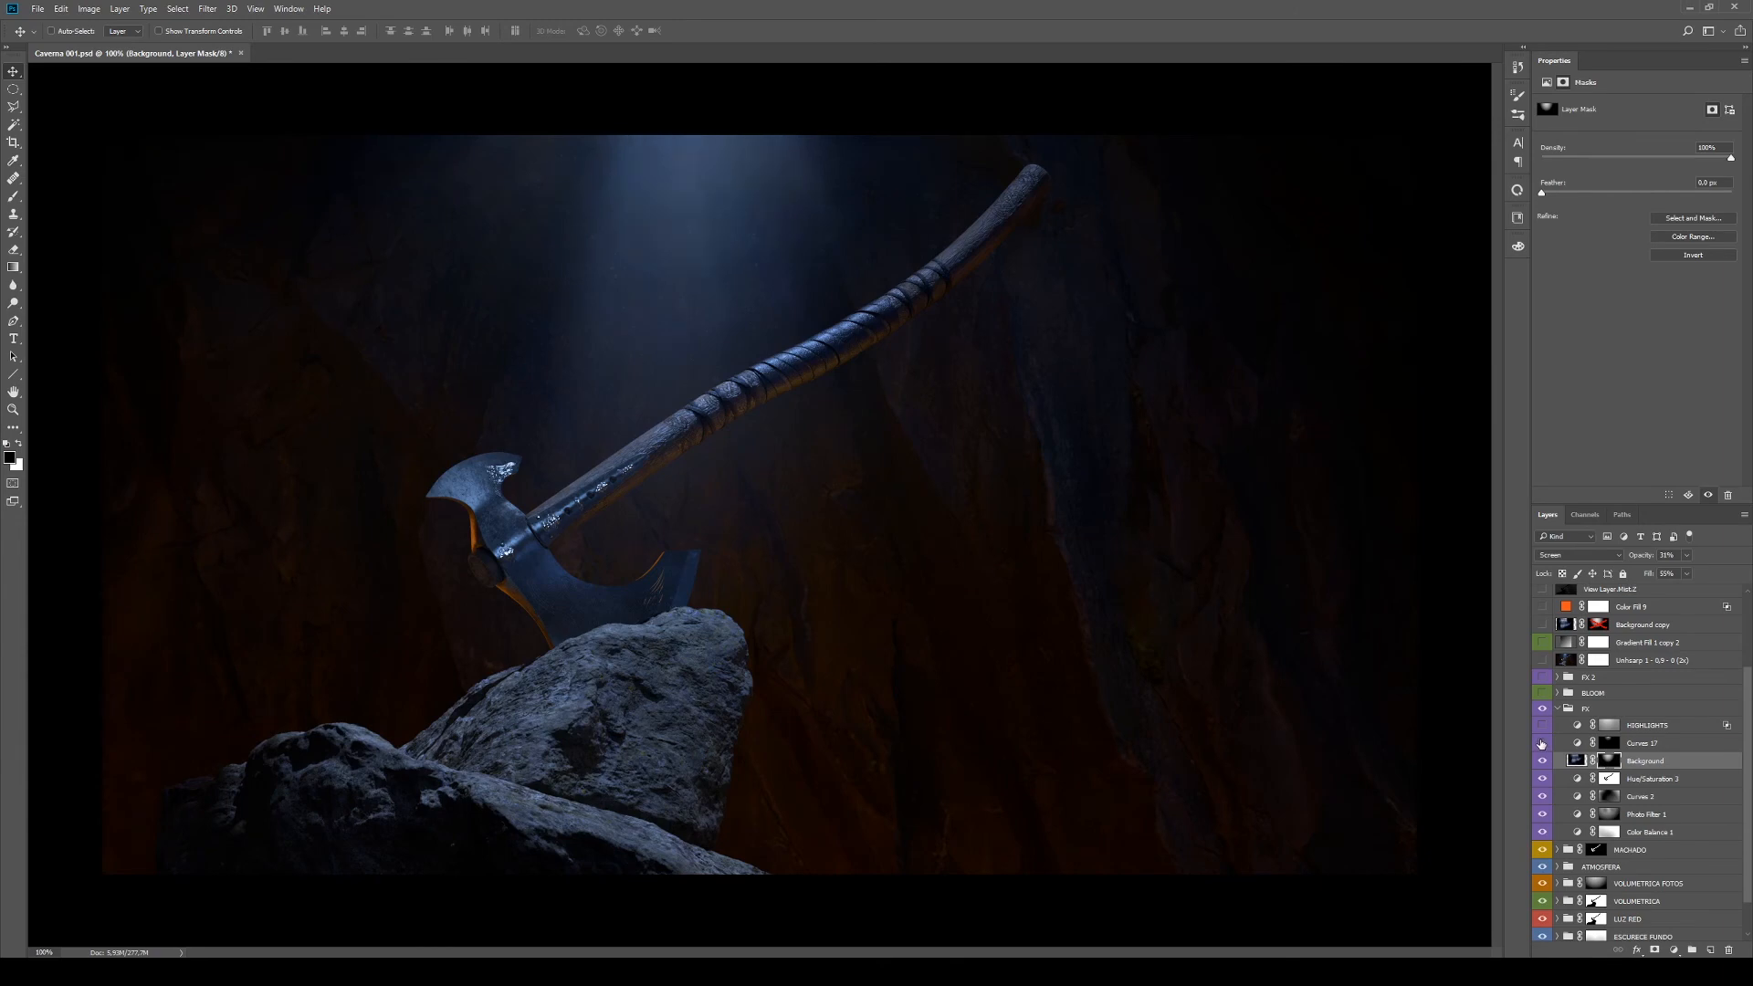
Inspect the Curves 17 layer's mask and its curve
{"action": "left_click", "coordinate": [1615, 743], "text": "alt"}
{"action": "left_click", "coordinate": [1617, 733], "text": "alt"}
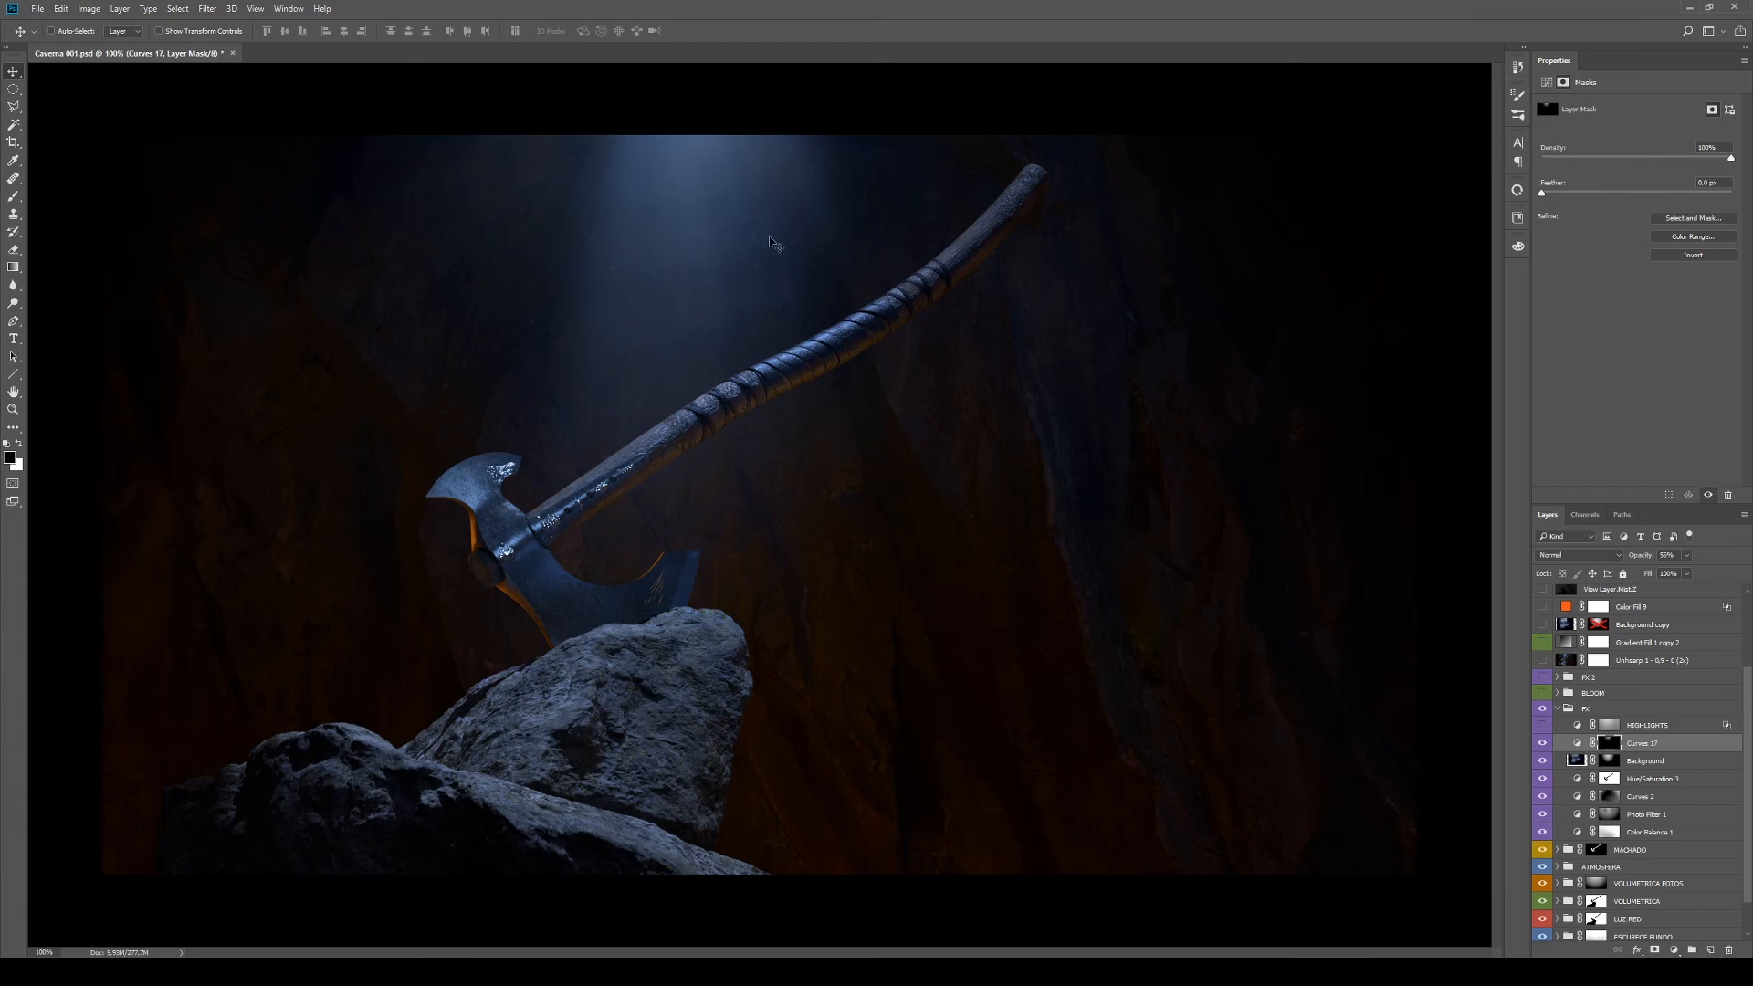
{"action": "left_click", "coordinate": [1577, 742]}
Show the HIGHLIGHTS layer and inspect its brightening curve and gradient mask, selecting the Gradient tool
{"action": "left_click", "coordinate": [1637, 722]}
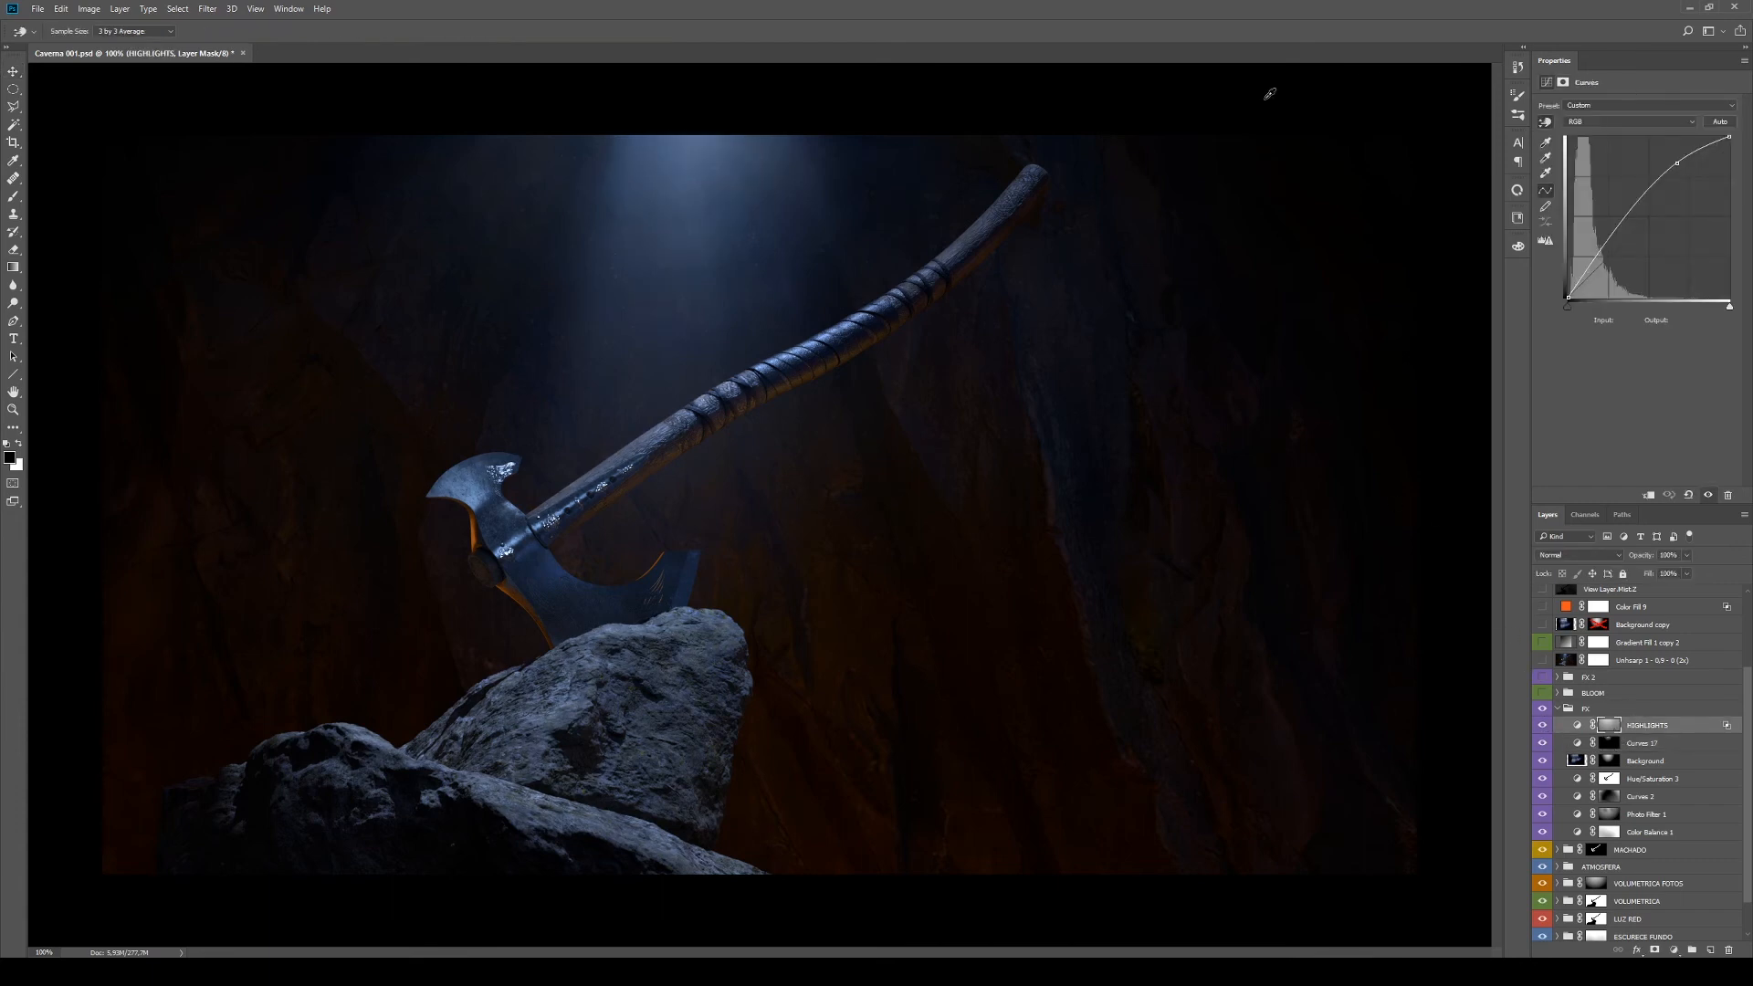
{"action": "left_click", "coordinate": [1609, 725], "text": "alt"}
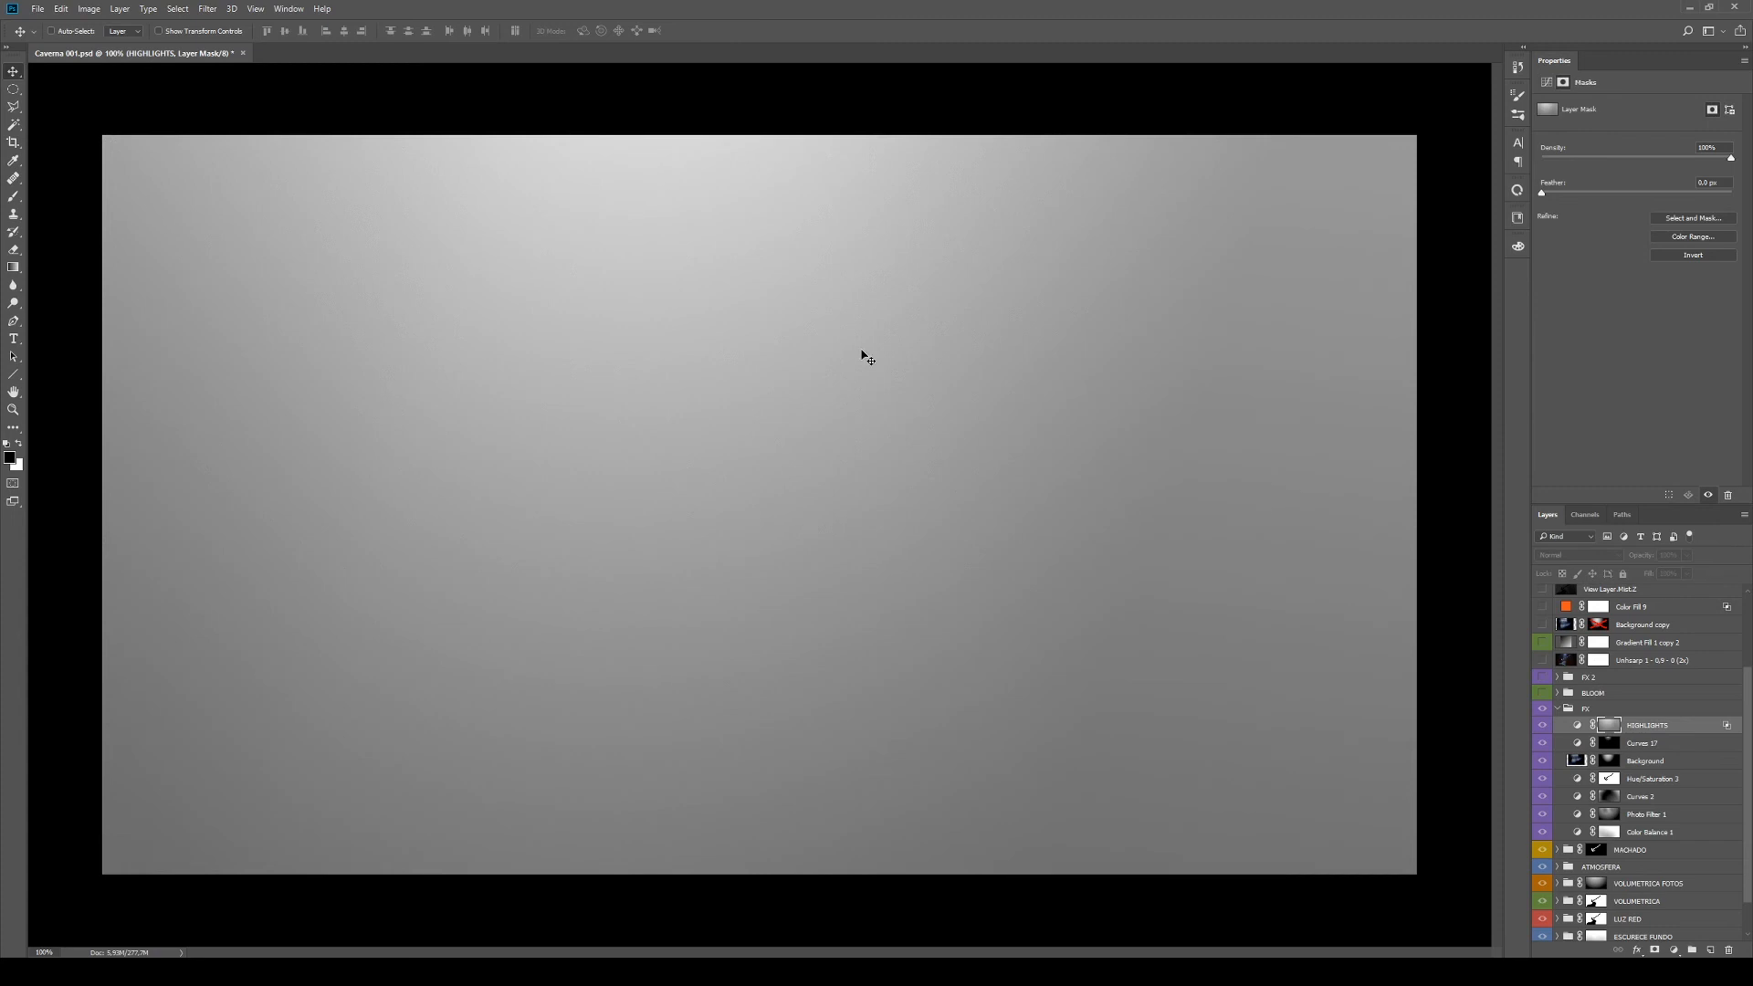
{"action": "left_click", "coordinate": [13, 267]}
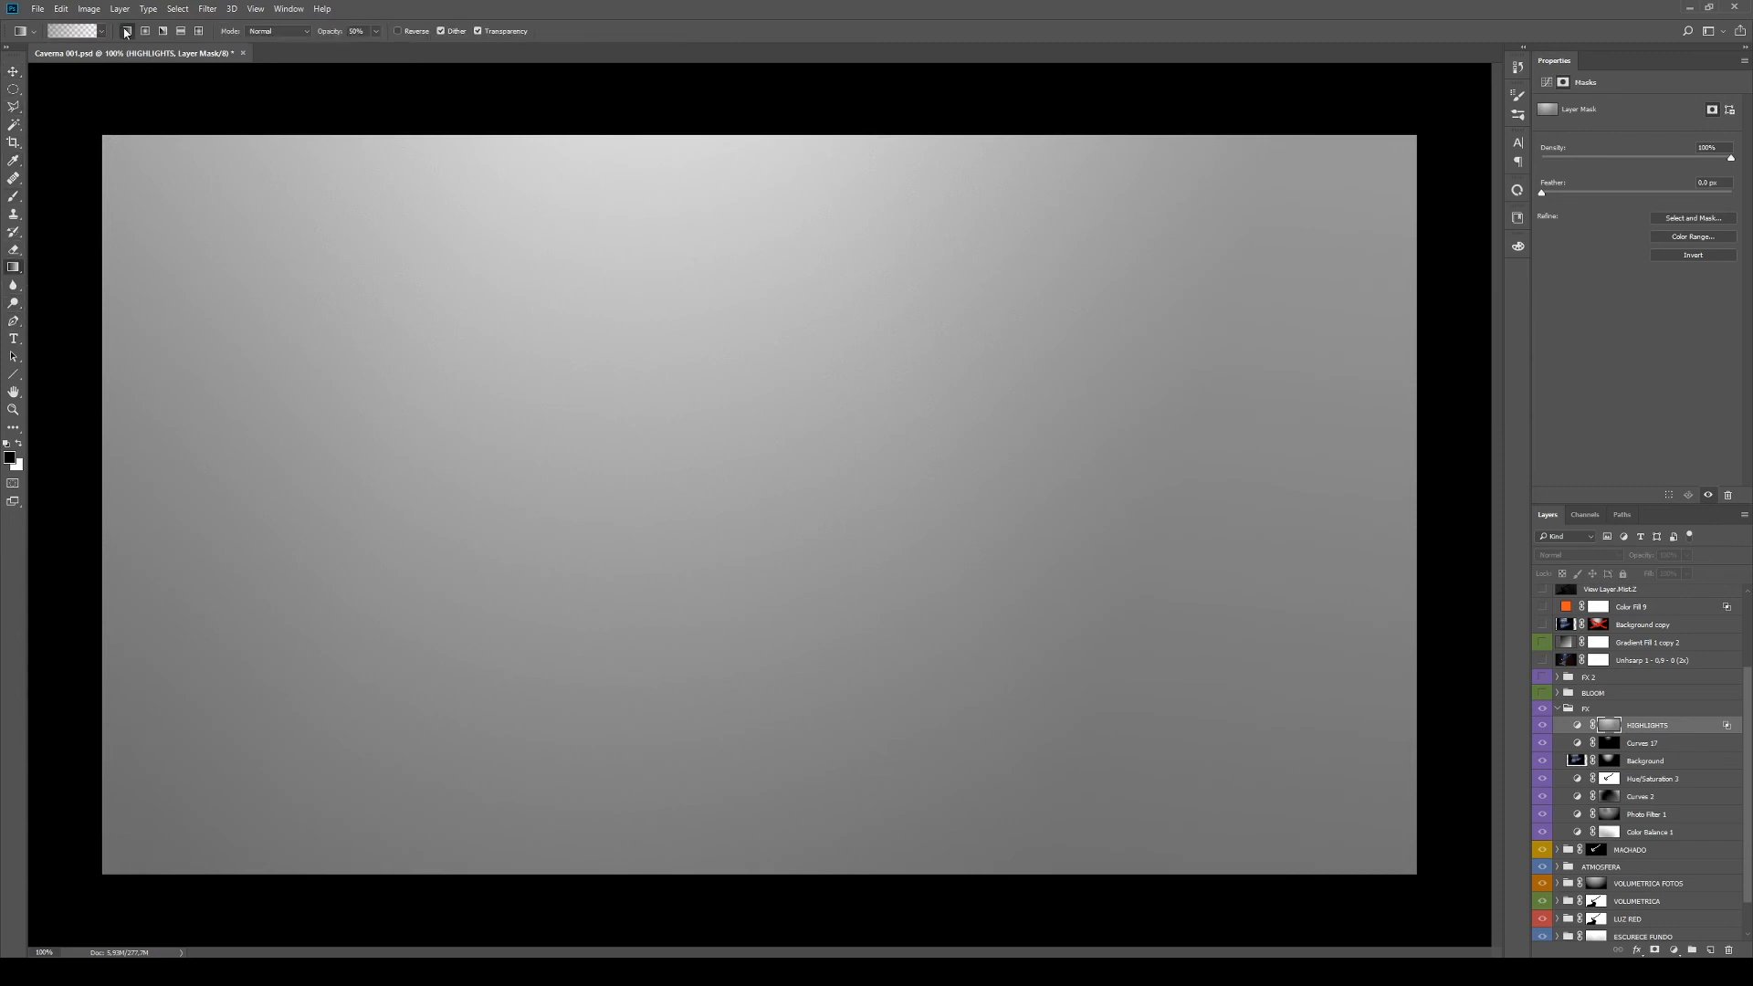
{"action": "left_click", "coordinate": [1609, 728], "text": "alt"}
Try different Underlying Layer ranges in the HIGHLIGHTS layer's Blend If settings, including a split black point, and cancel the changes
{"action": "double_click", "coordinate": [1702, 730]}
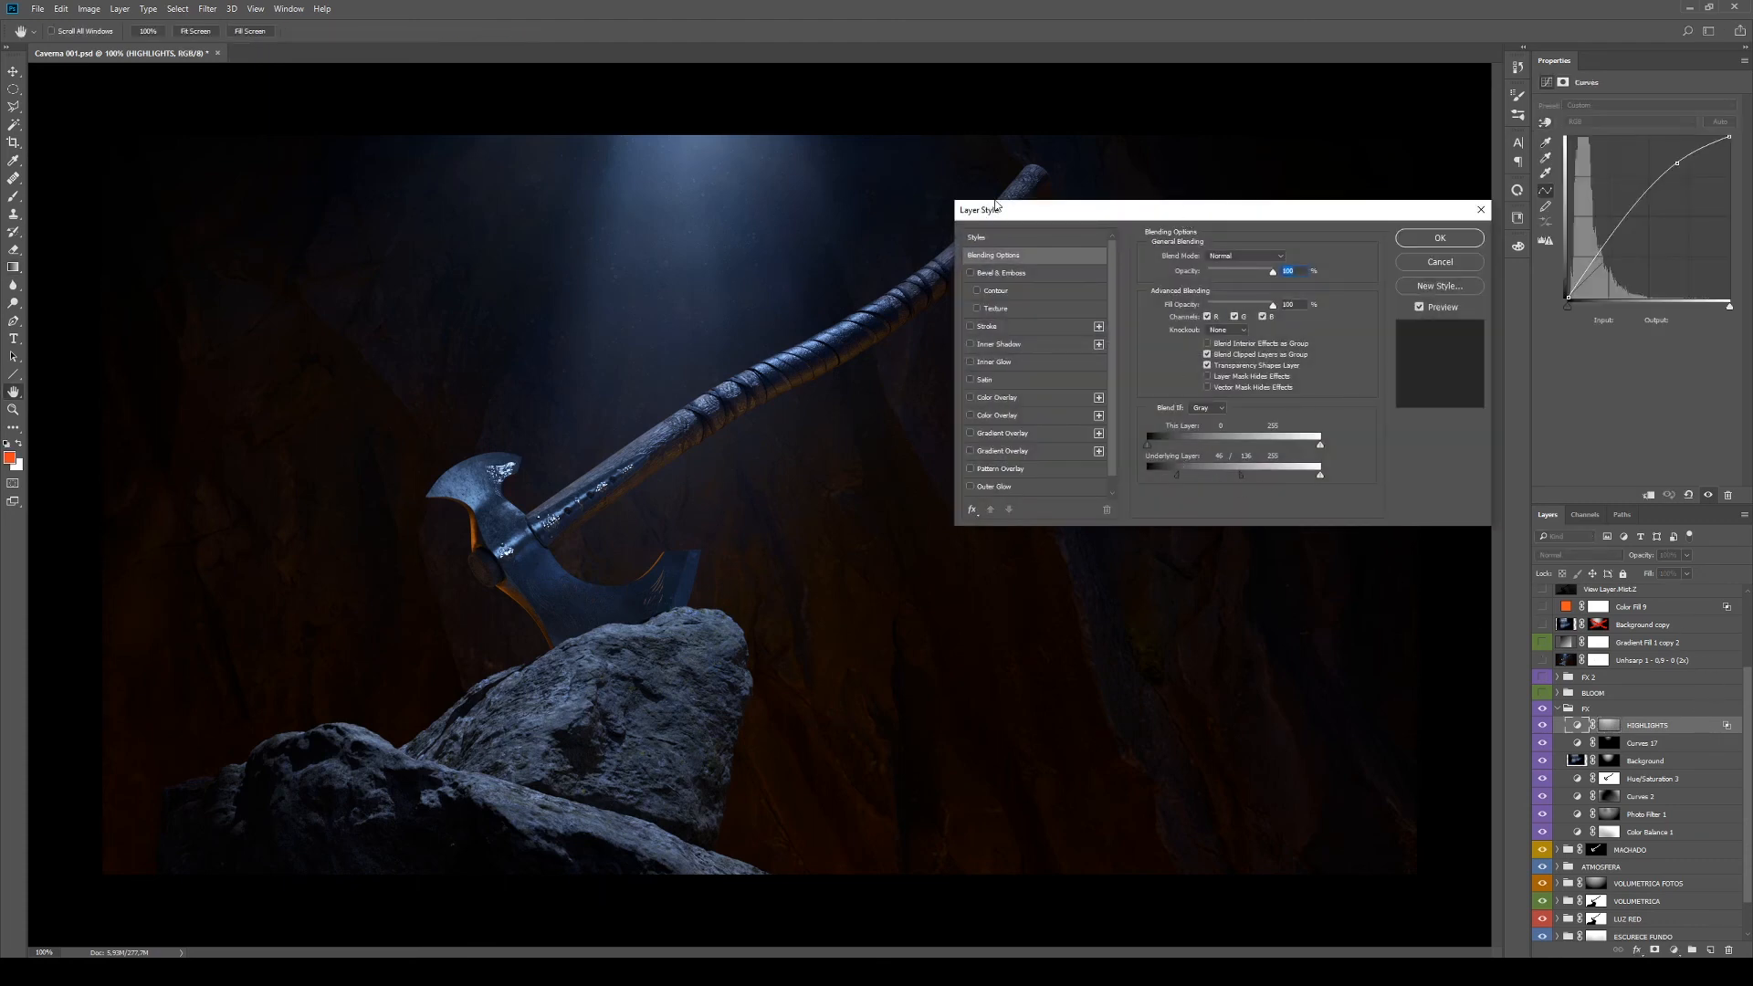
{"action": "left_click_drag", "start_coordinate": [1218, 225], "coordinate": [1189, 305]}
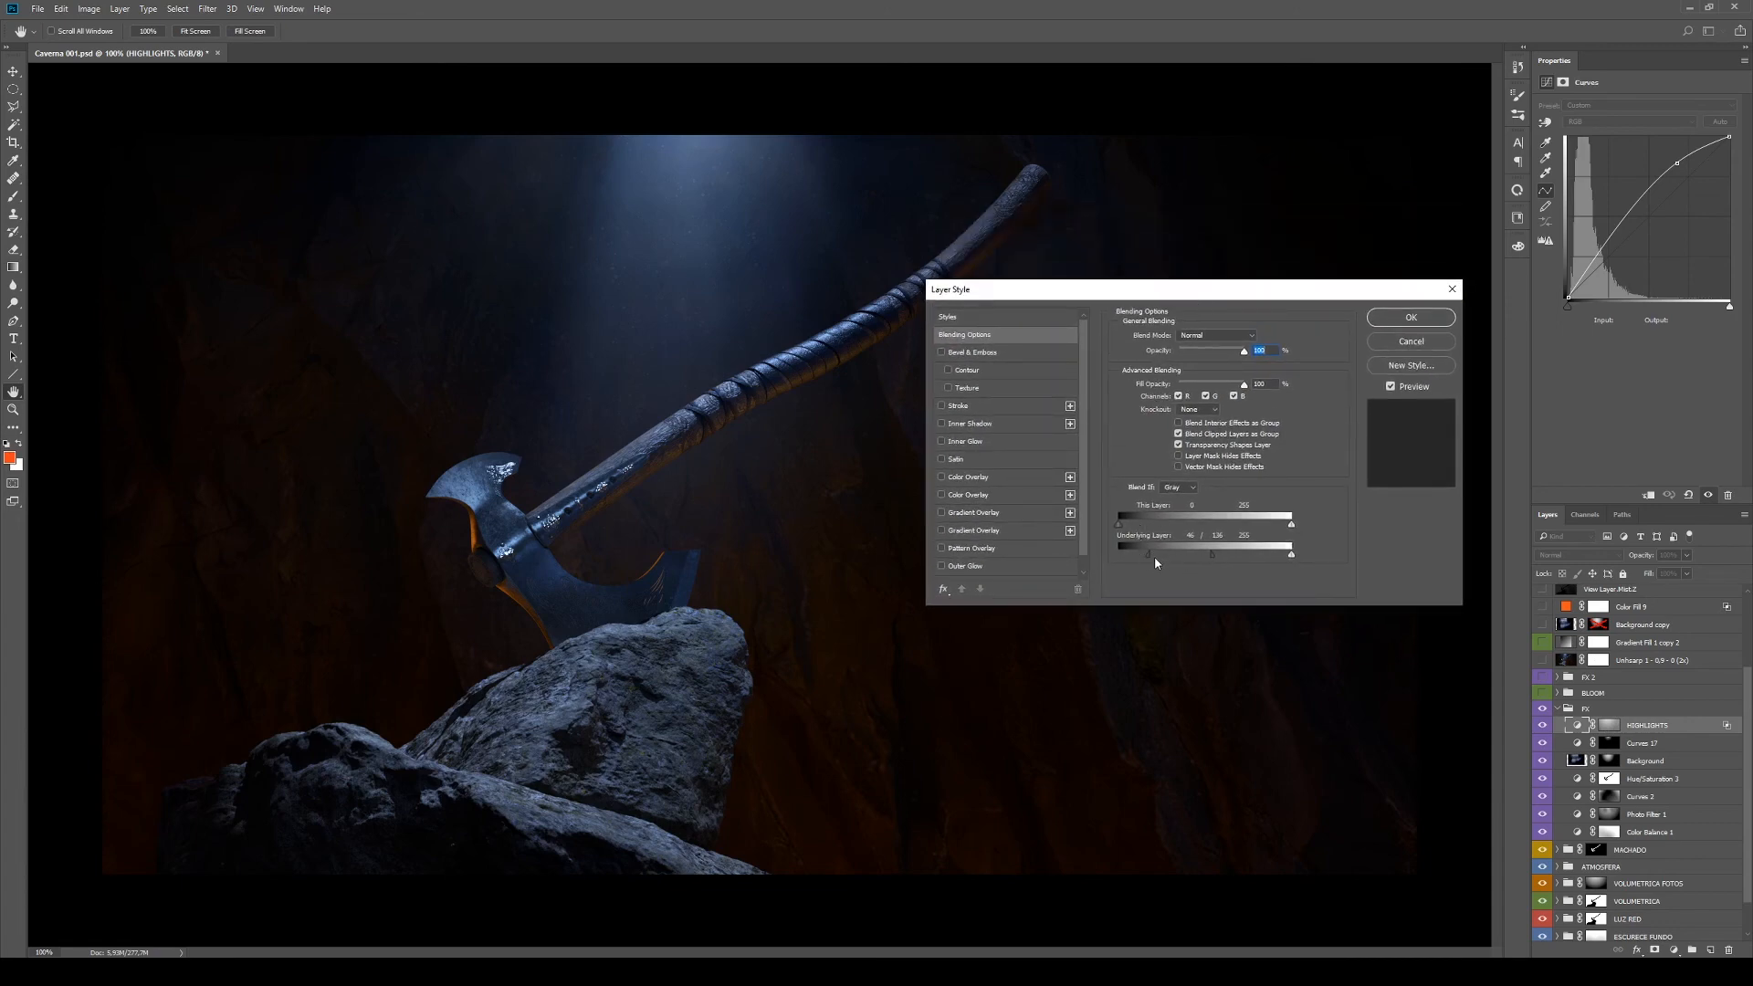
{"action": "left_click_drag", "start_coordinate": [1213, 555], "coordinate": [1103, 559]}
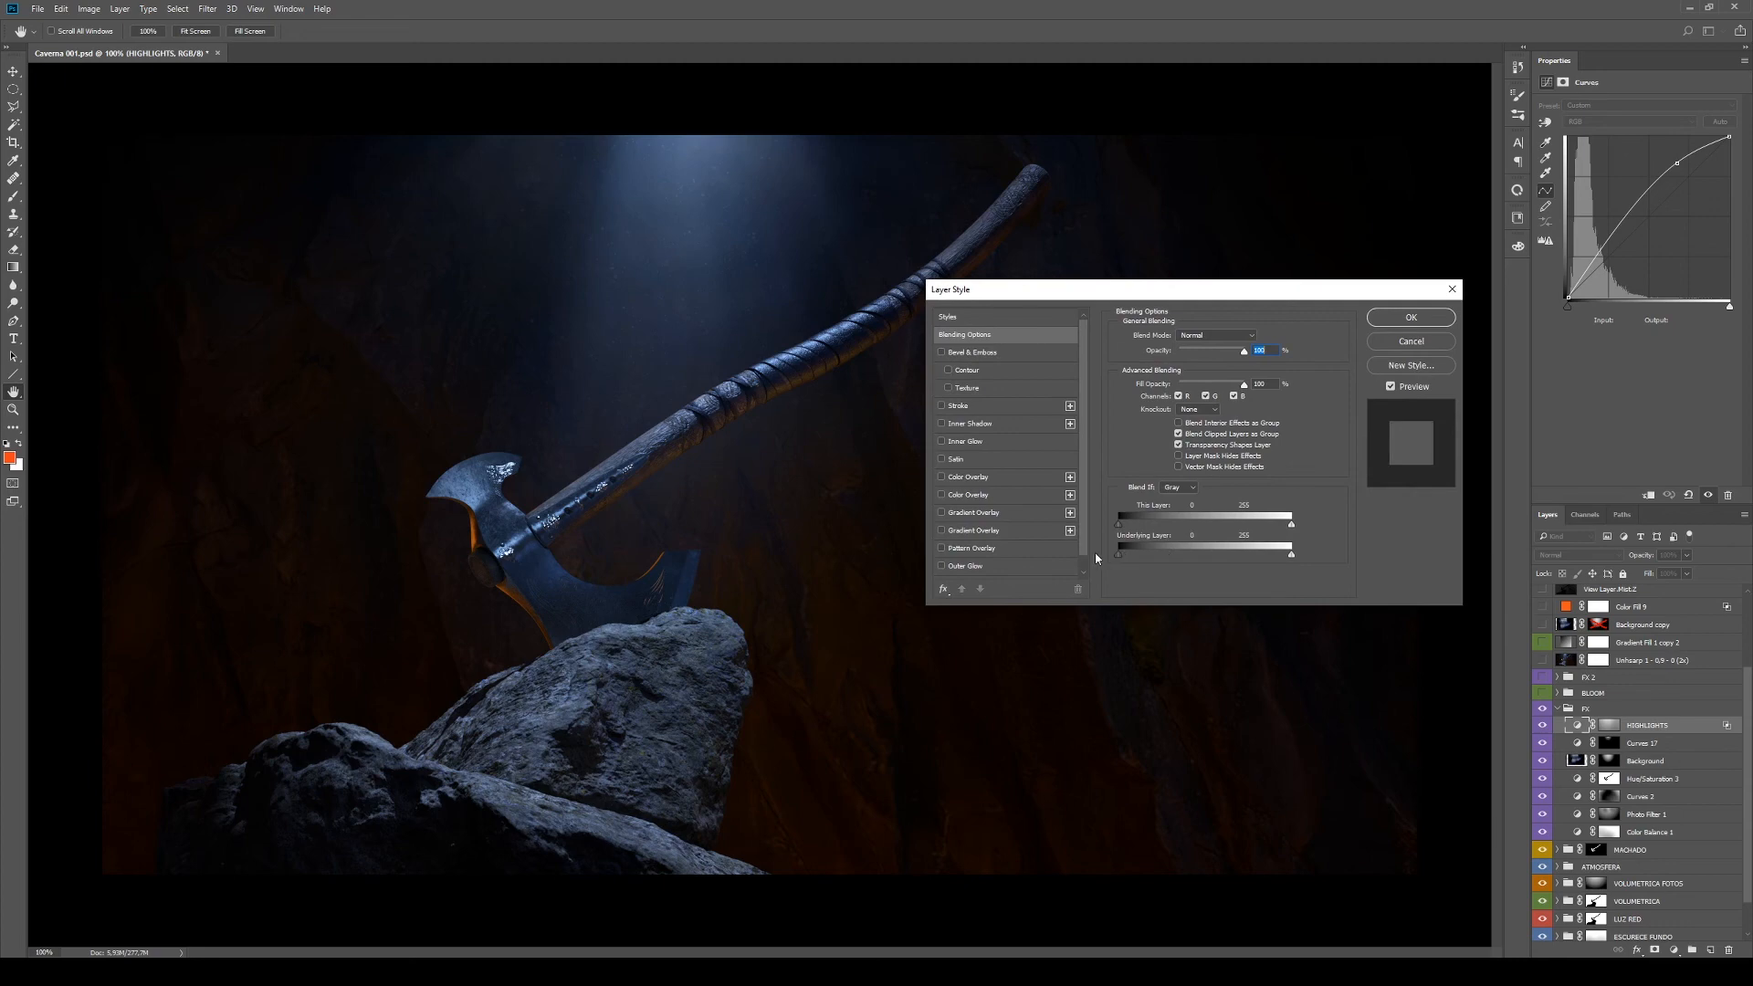
{"action": "left_click_drag", "start_coordinate": [1164, 294], "coordinate": [1352, 360]}
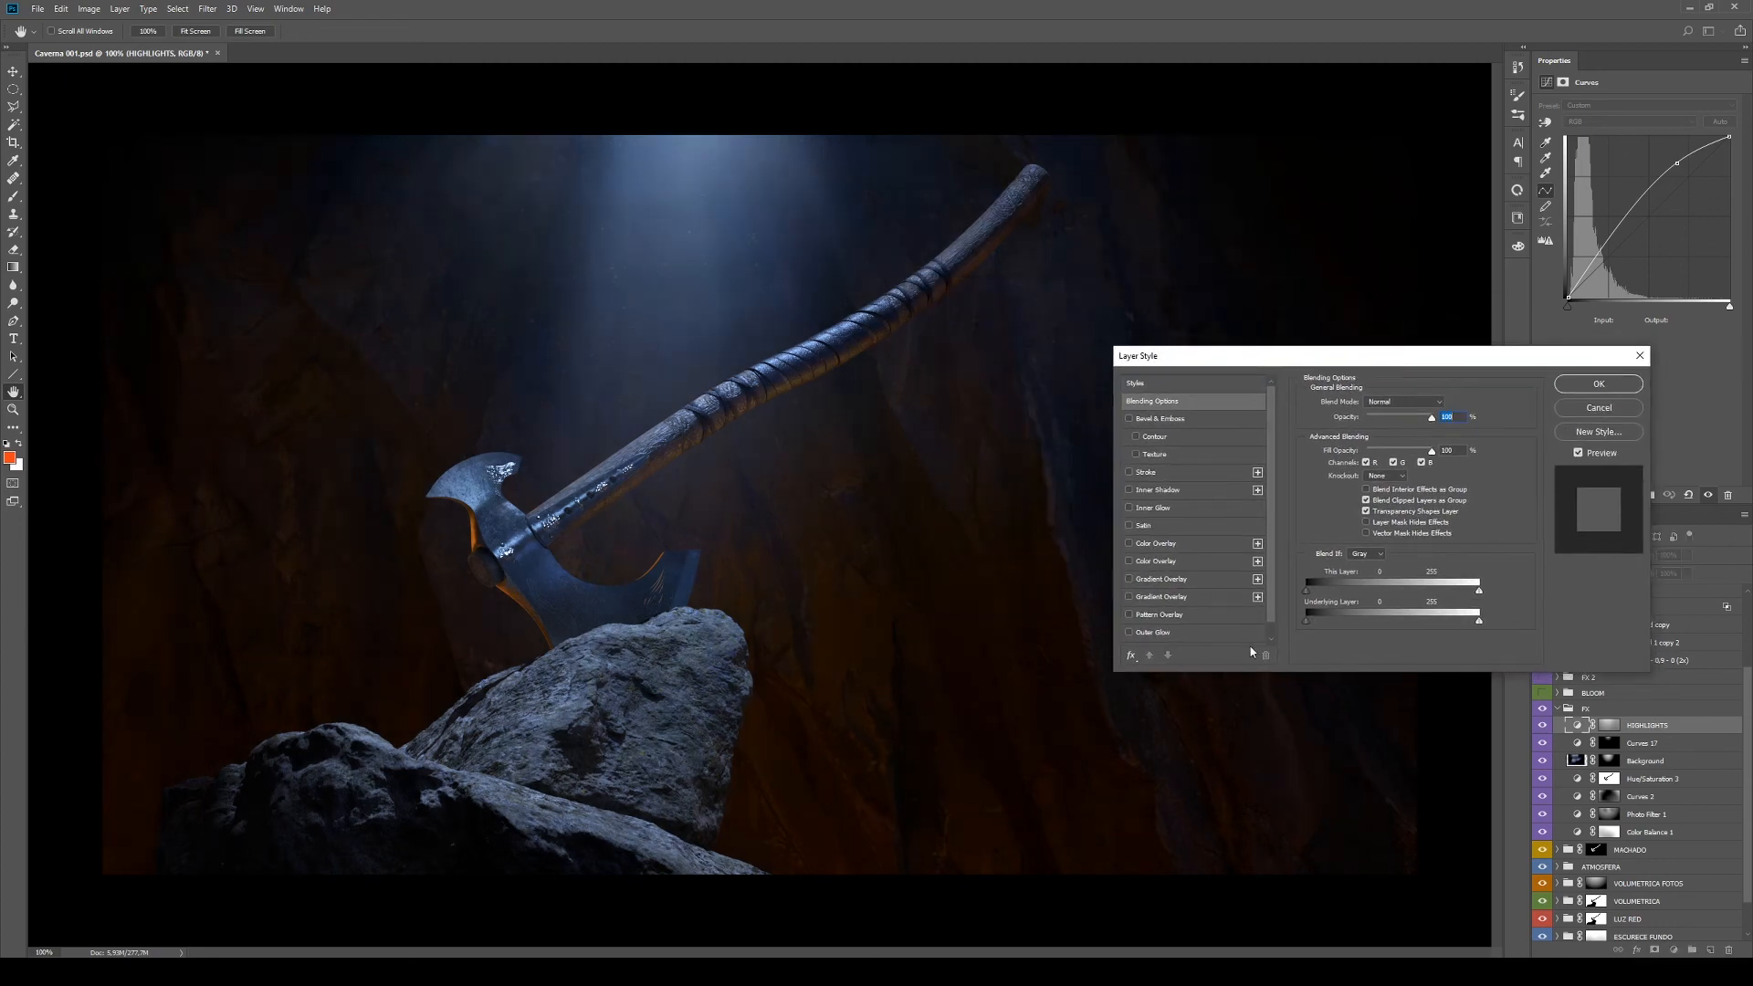
{"action": "left_click_drag", "start_coordinate": [1306, 623], "coordinate": [1347, 622]}
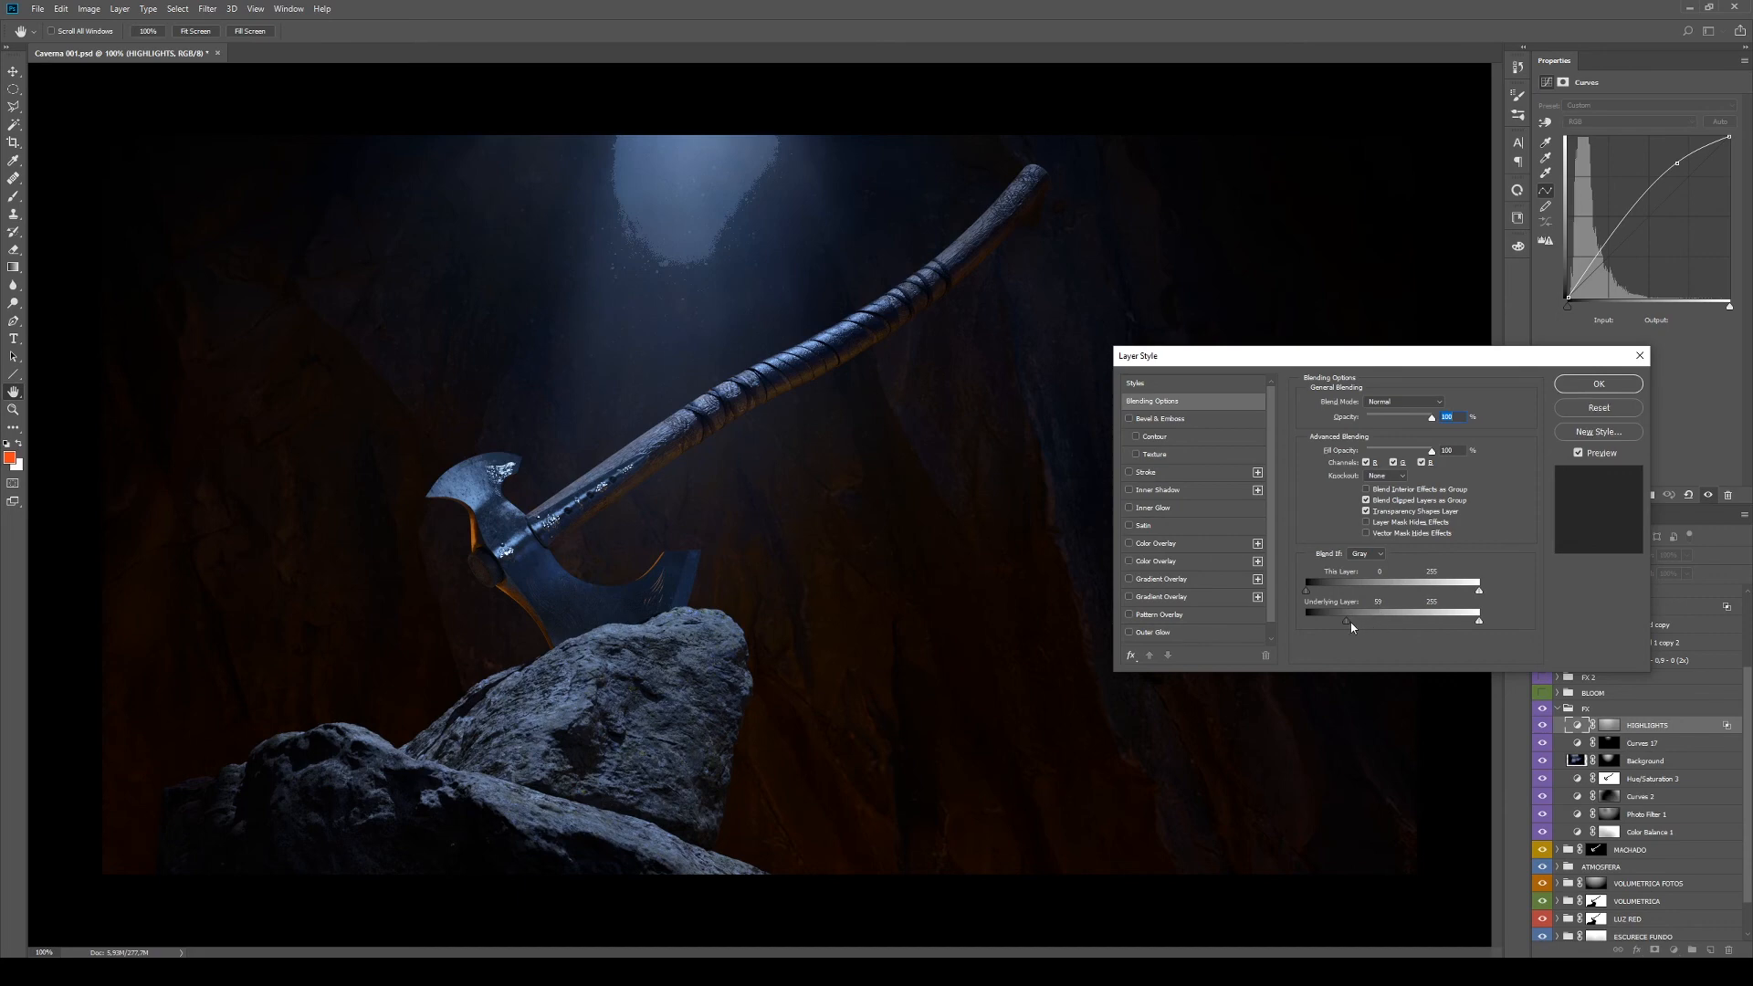
{"action": "left_click_drag", "start_coordinate": [1347, 621], "coordinate": [1367, 621]}
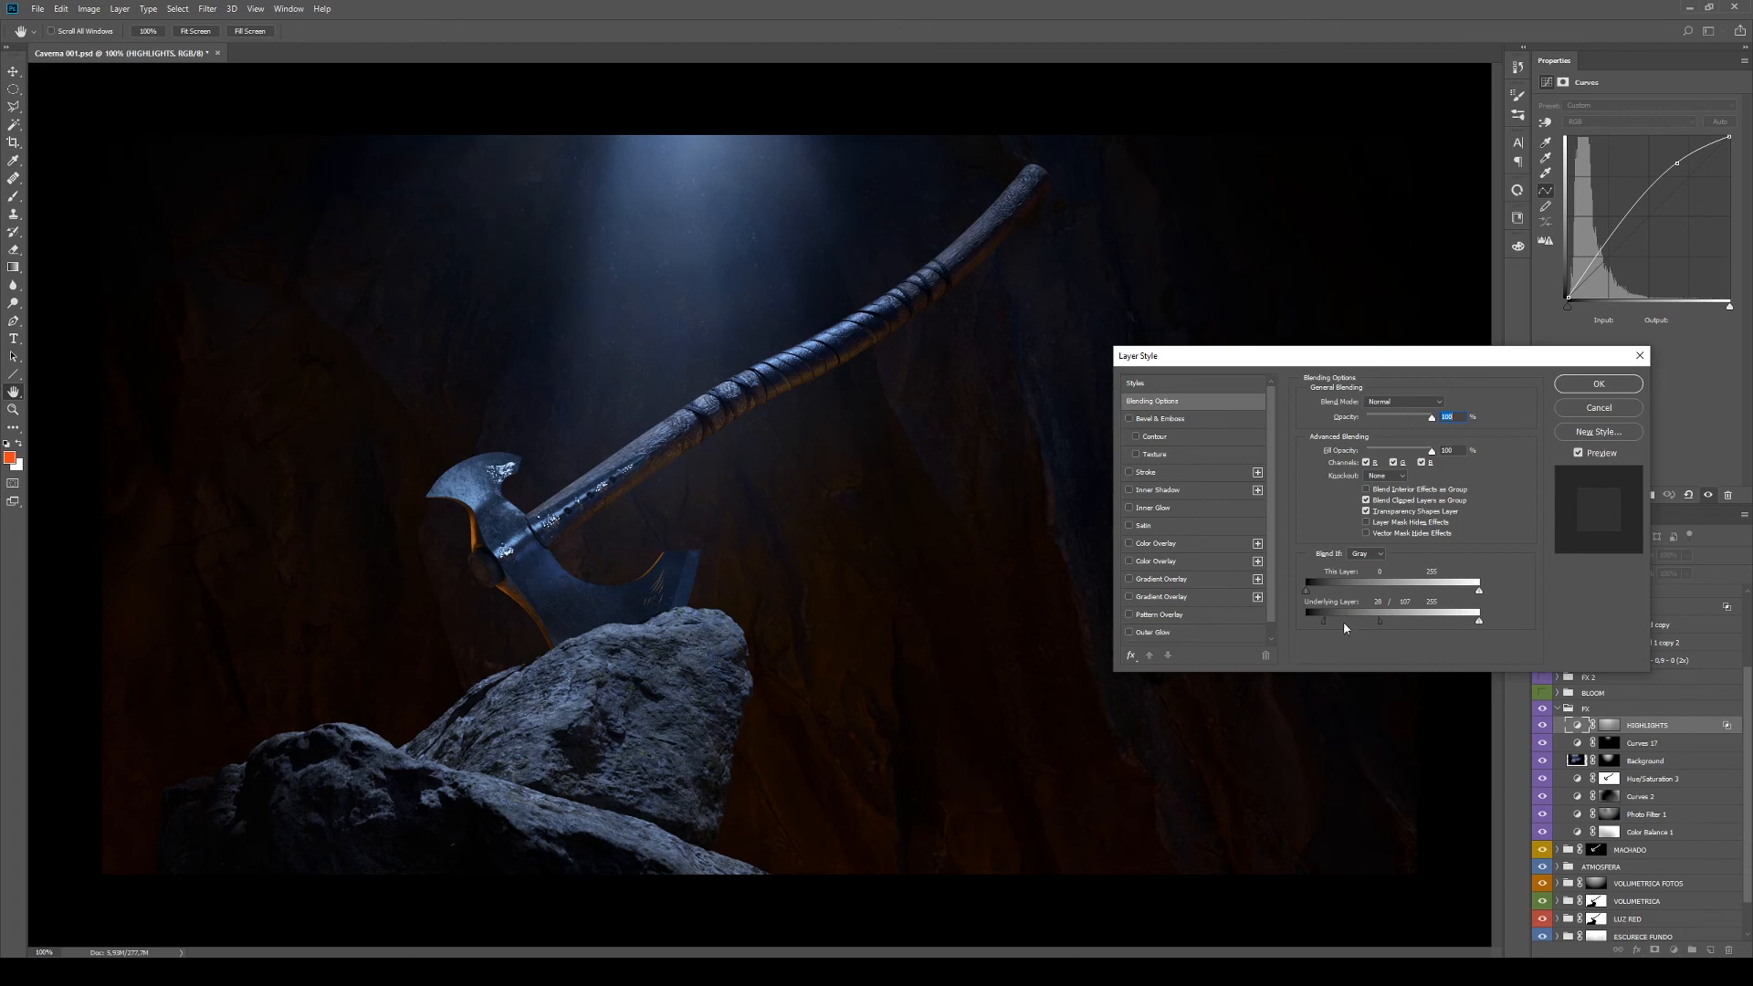
{"action": "left_click_drag", "start_coordinate": [1325, 620], "coordinate": [1321, 619]}
{"action": "left_click", "coordinate": [1610, 409]}
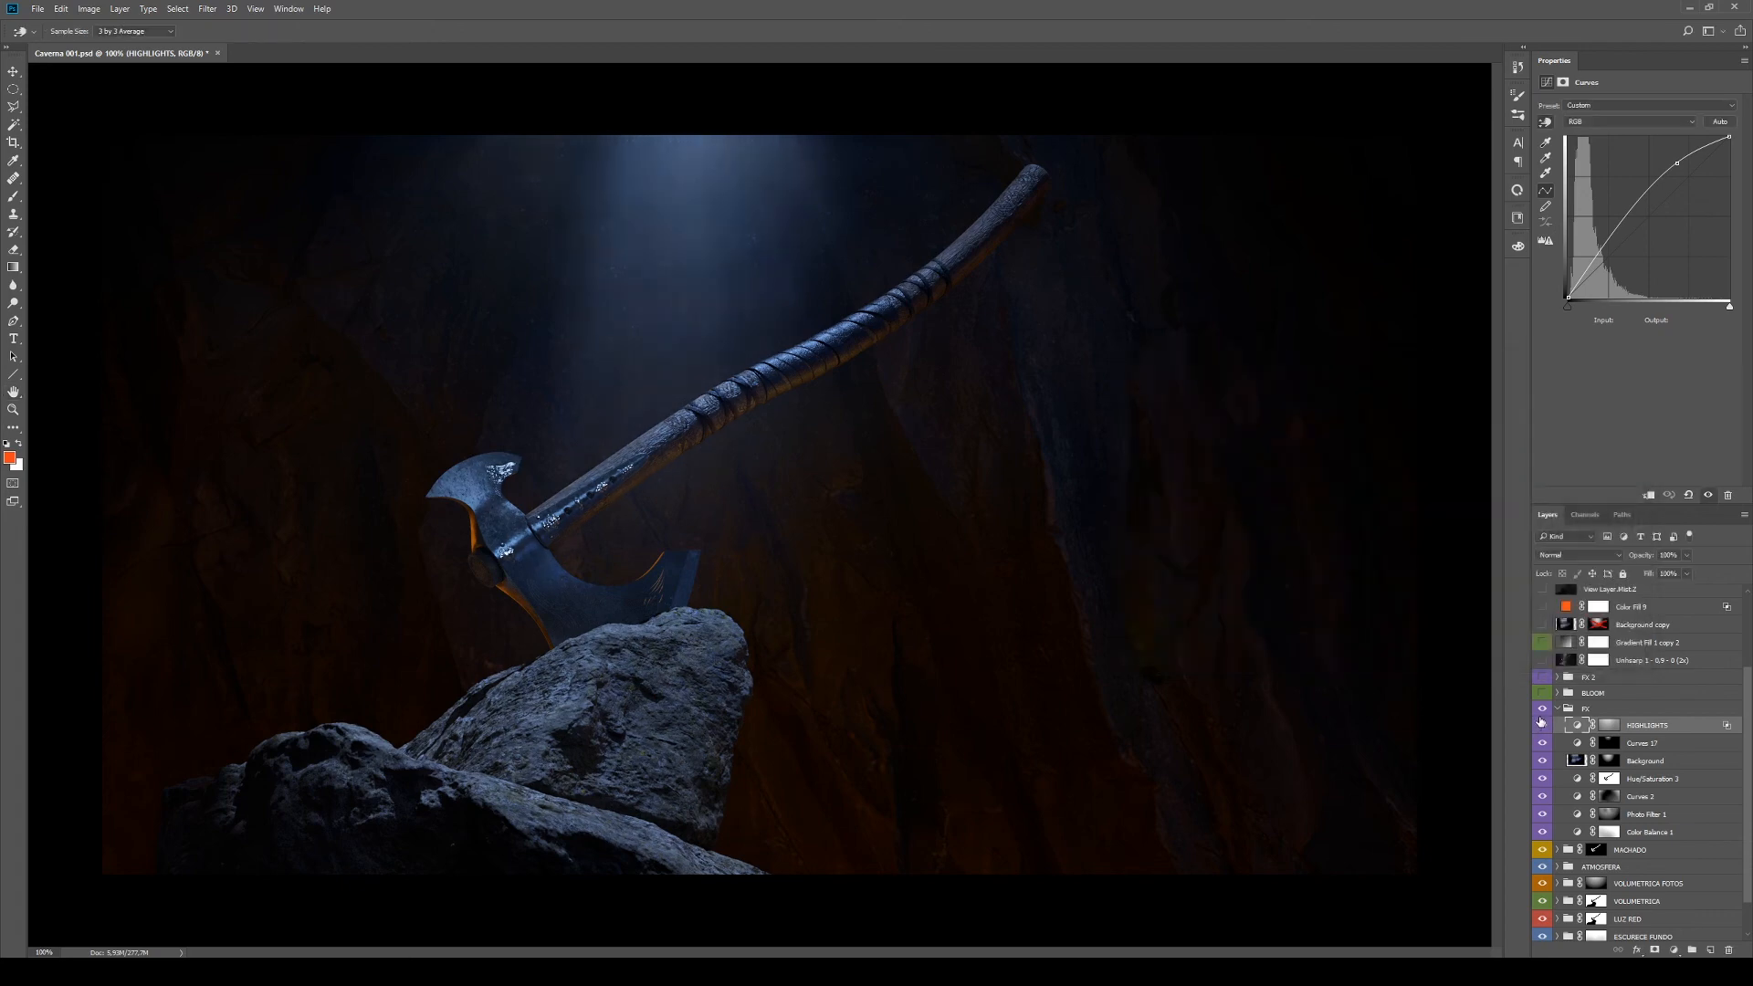
Compare the image with and without the HIGHLIGHTS layer, and collapse the FX group
{"action": "left_click", "coordinate": [1585, 708]}
{"action": "left_click", "coordinate": [1542, 726]}
{"action": "left_click", "coordinate": [1542, 726]}
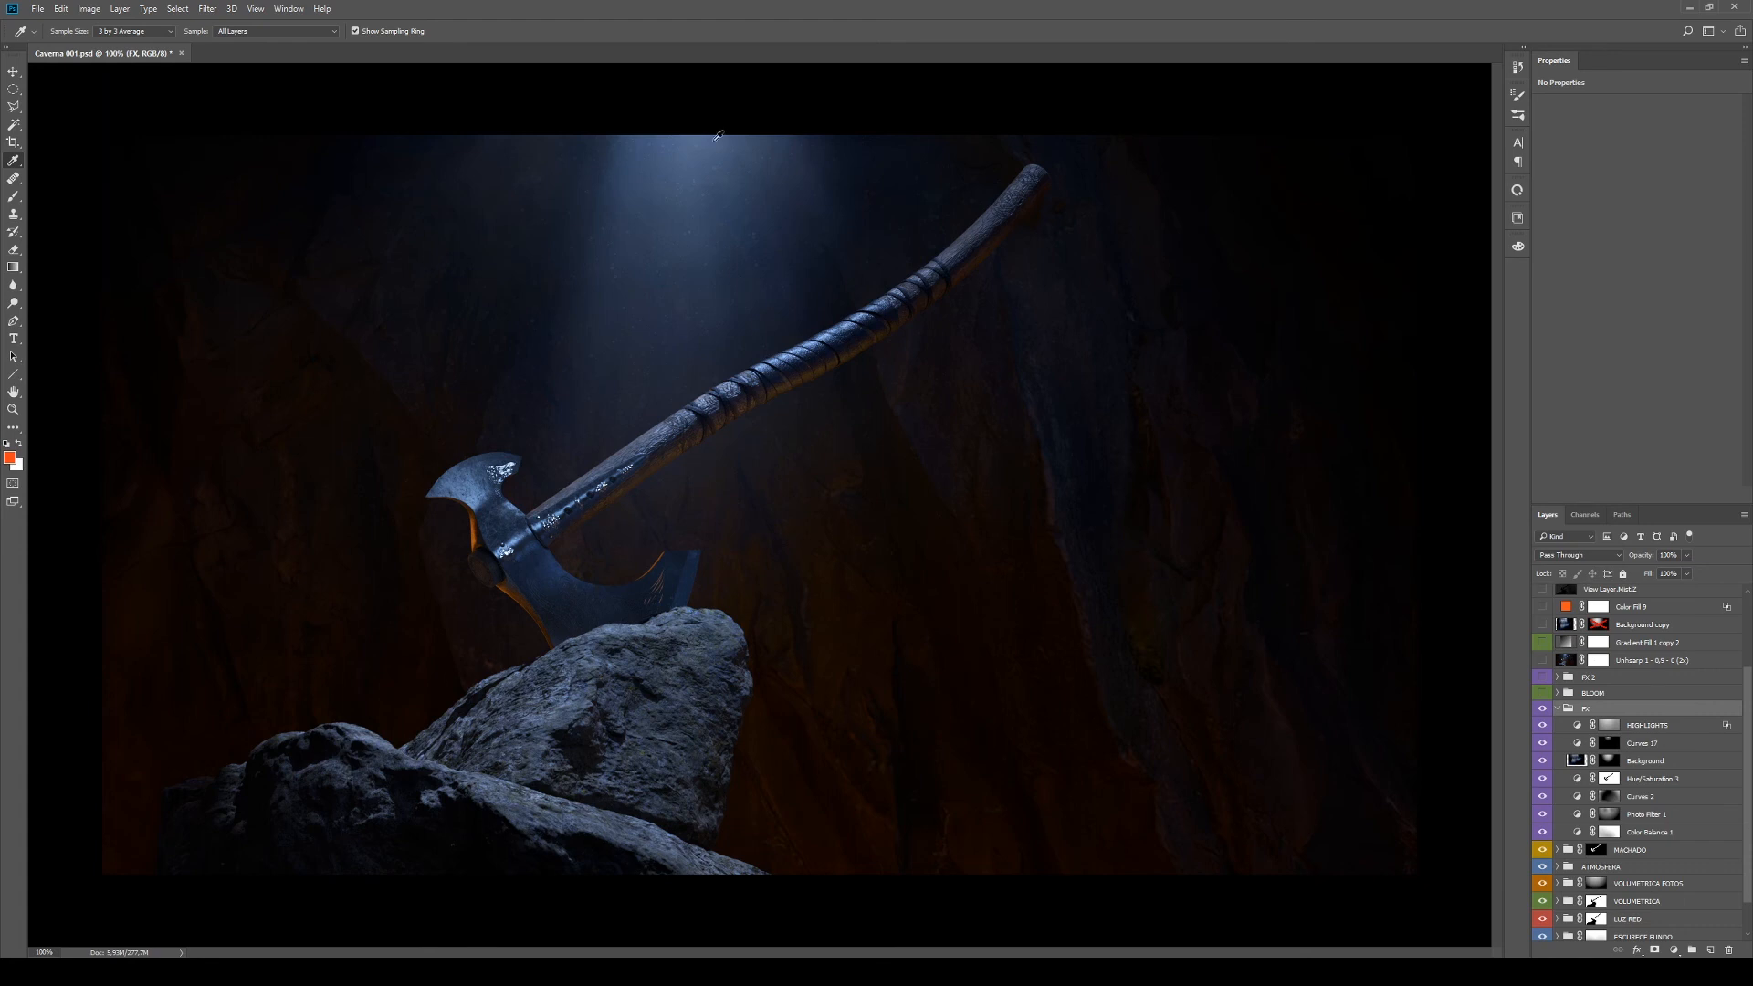
{"action": "left_click", "coordinate": [1558, 709]}
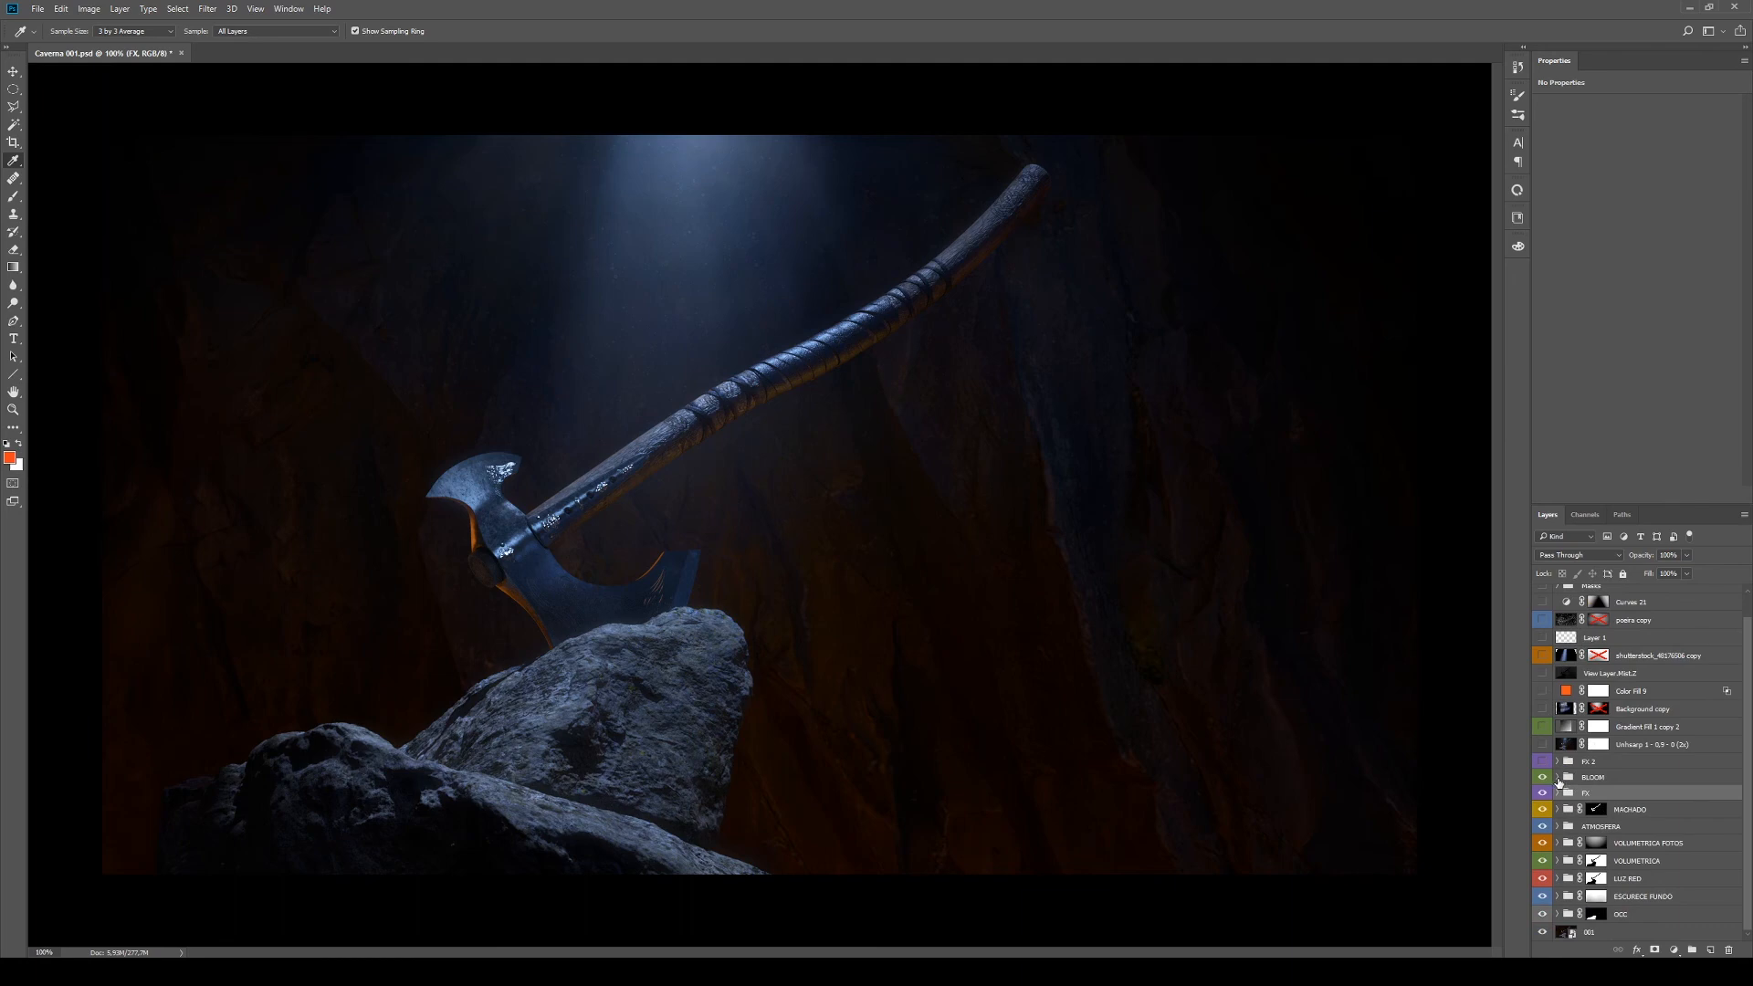
Show and expand the BLOOM group, and examine the glow of its gb 20 layer on the axe handle up close
{"action": "left_click", "coordinate": [1558, 777]}
{"action": "left_click", "coordinate": [1635, 812]}
{"action": "key", "text": "z"}
{"action": "left_click", "coordinate": [697, 396]}
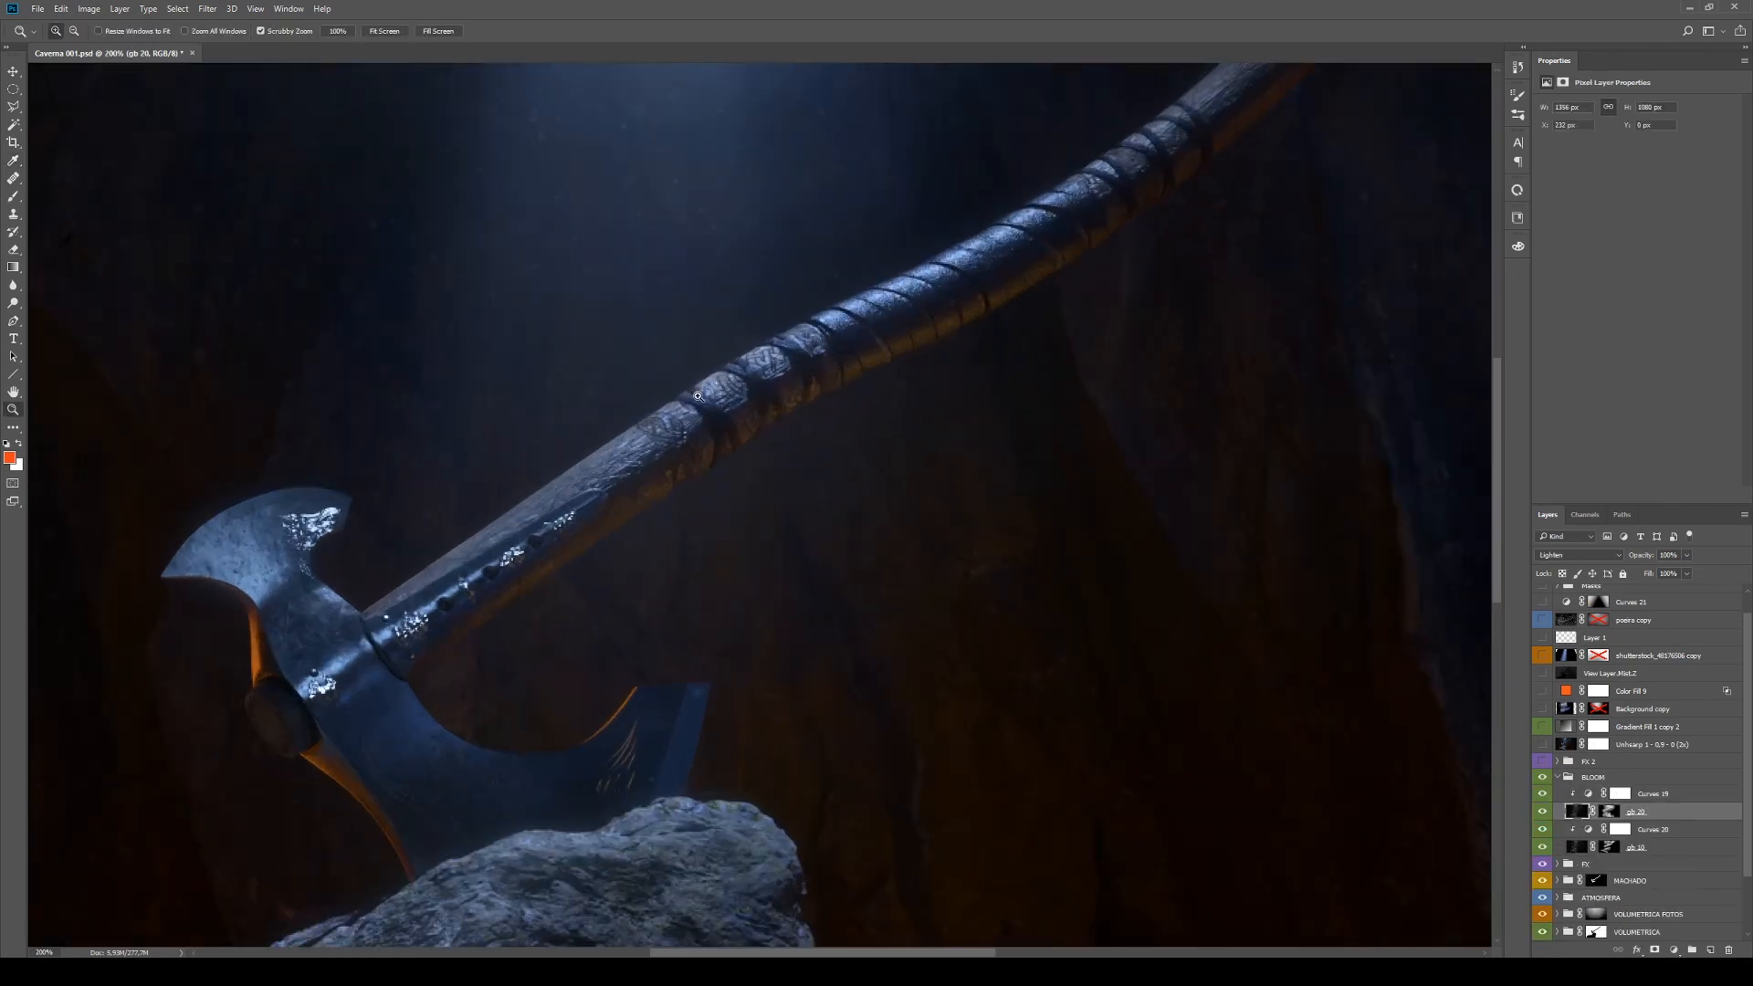
{"action": "left_click", "coordinate": [698, 395]}
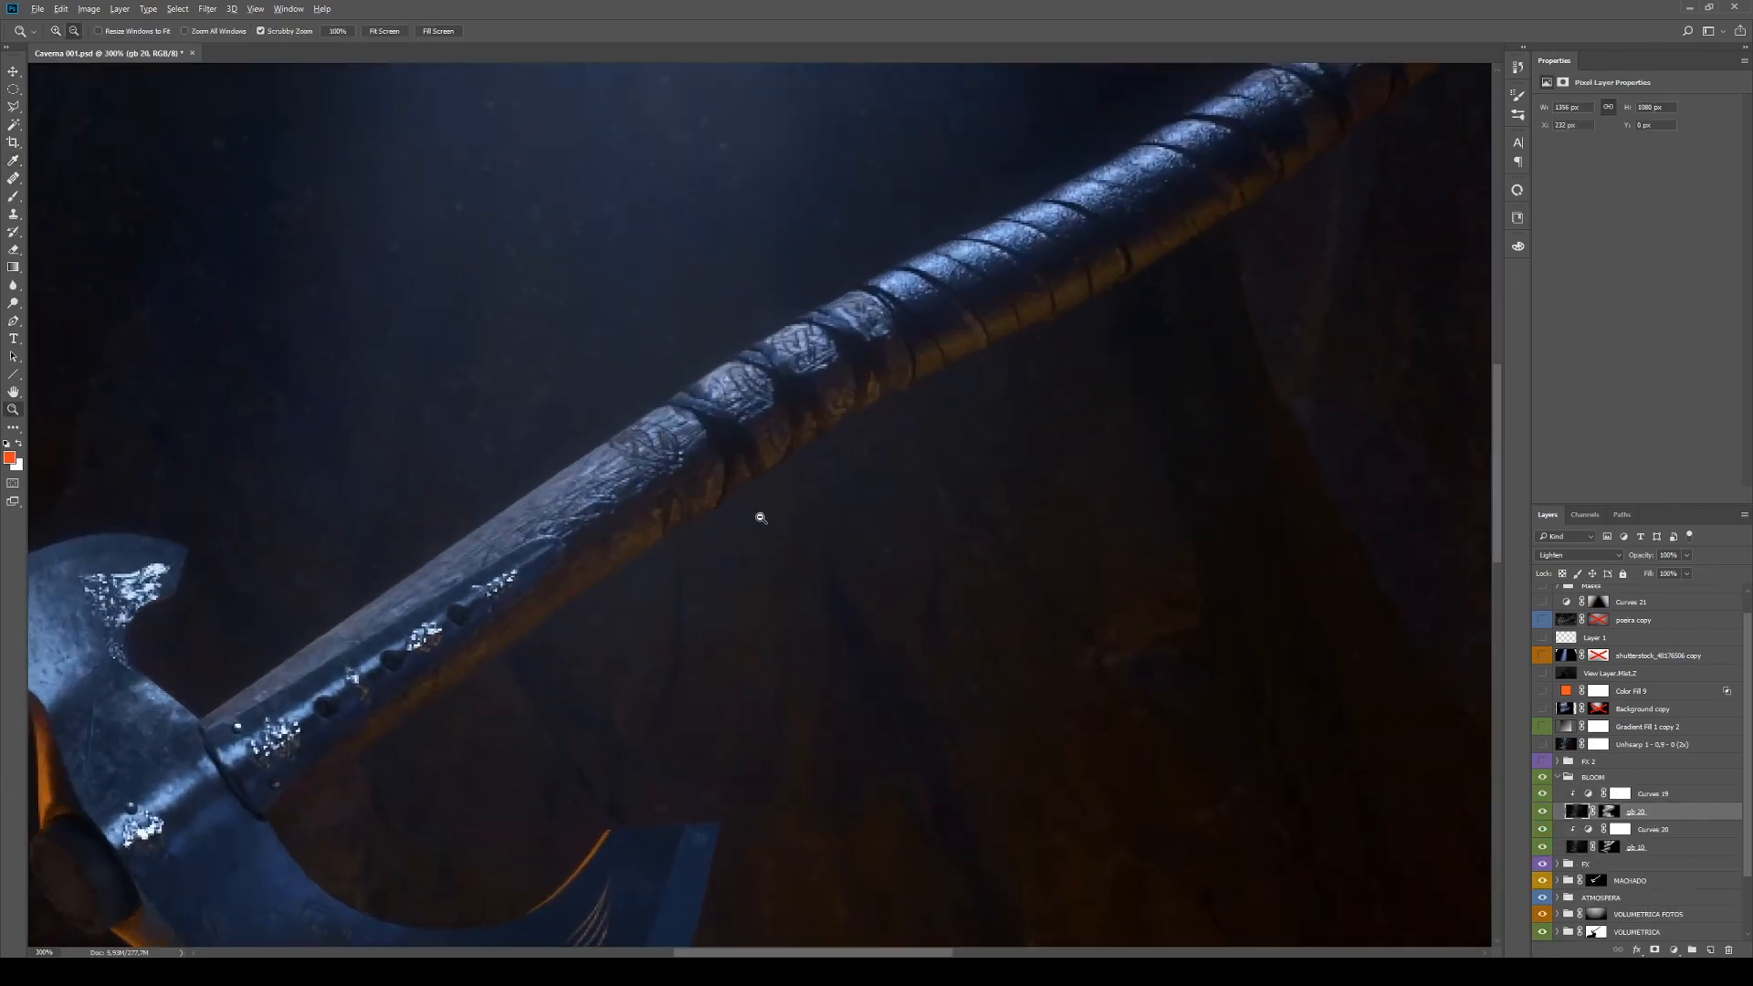
{"action": "left_click", "coordinate": [761, 518], "text": "alt"}
{"action": "left_click", "coordinate": [760, 518], "text": "alt"}
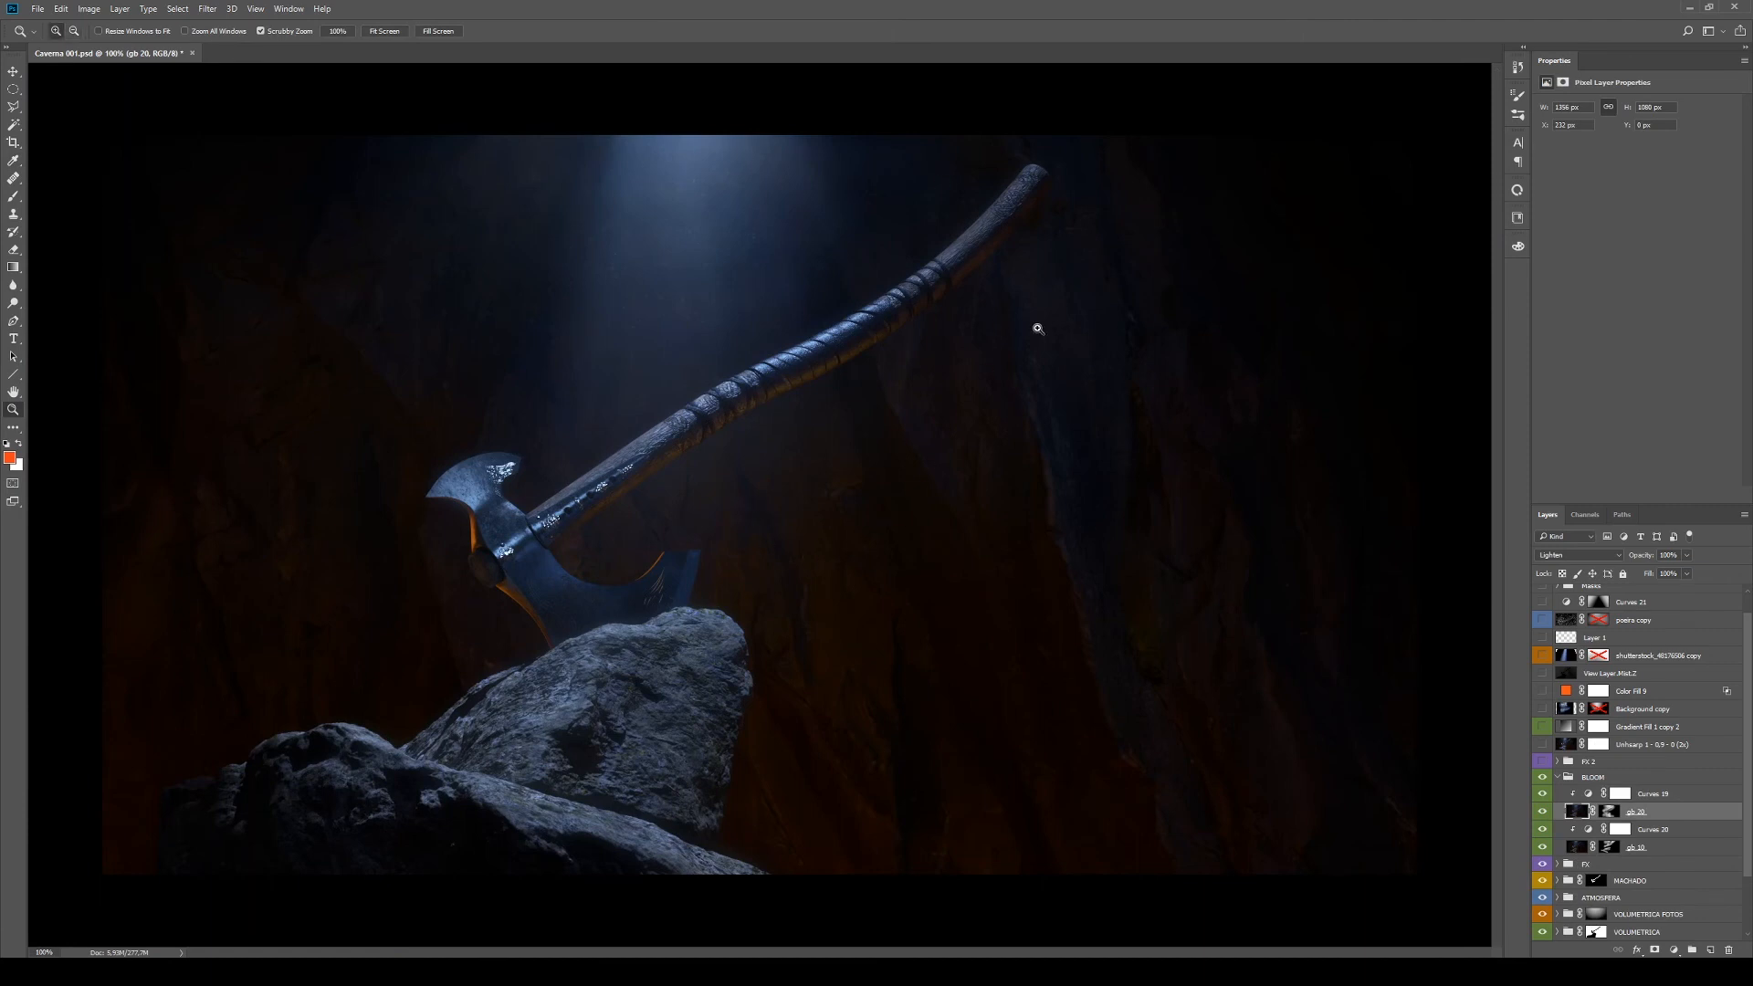
Duplicate the gb 20 layer outside the BLOOM group and compare its Normal and Lighten blend modes
{"action": "left_click_drag", "start_coordinate": [1643, 691], "coordinate": [1648, 677]}
{"action": "left_click", "coordinate": [1578, 556]}
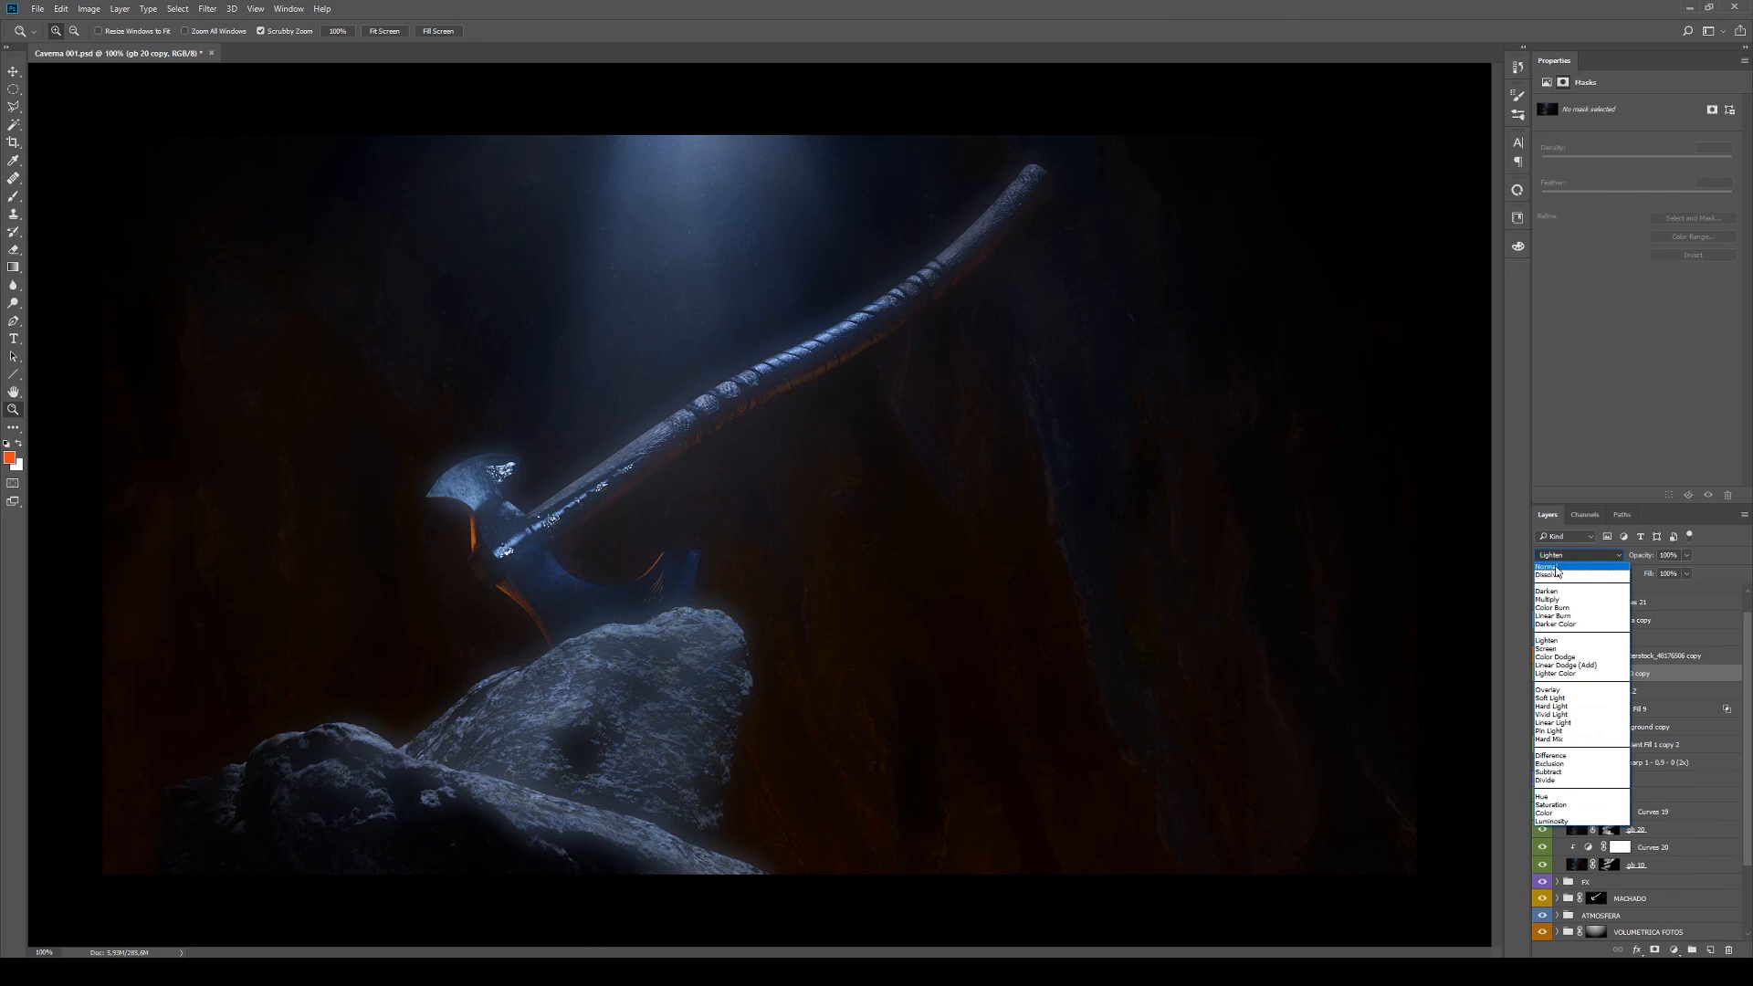
{"action": "left_click", "coordinate": [1556, 568]}
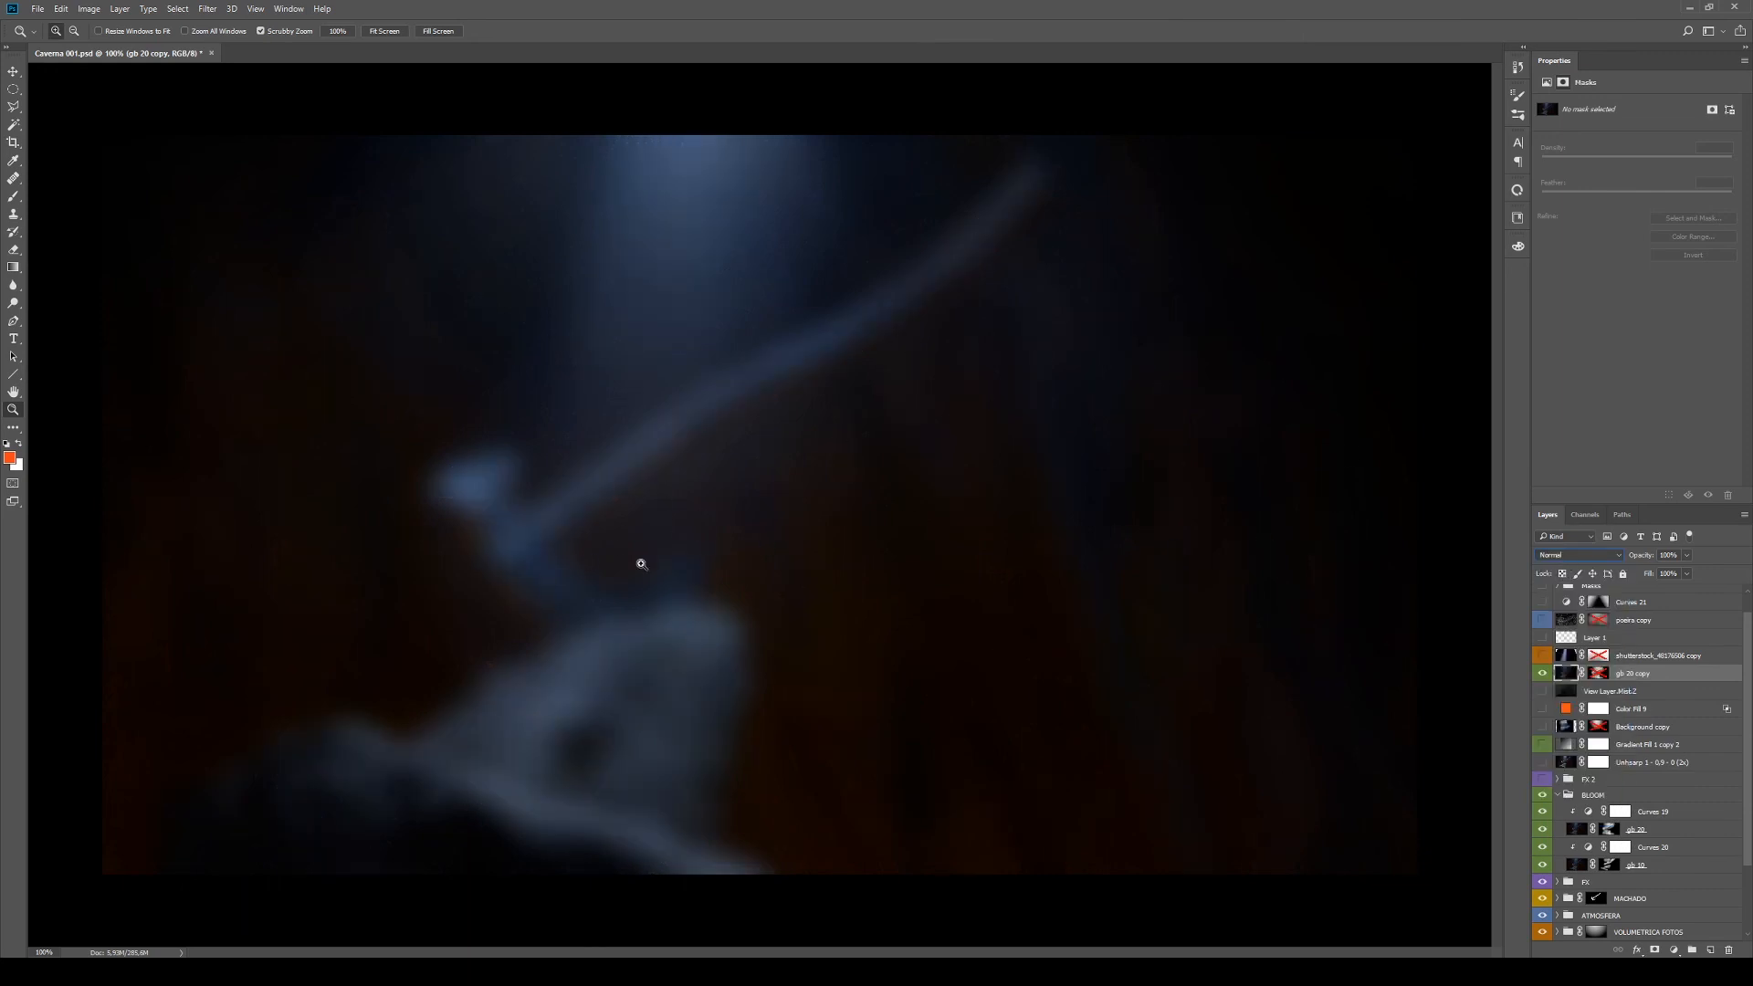
{"action": "left_click", "coordinate": [1578, 556]}
{"action": "left_click", "coordinate": [1561, 642]}
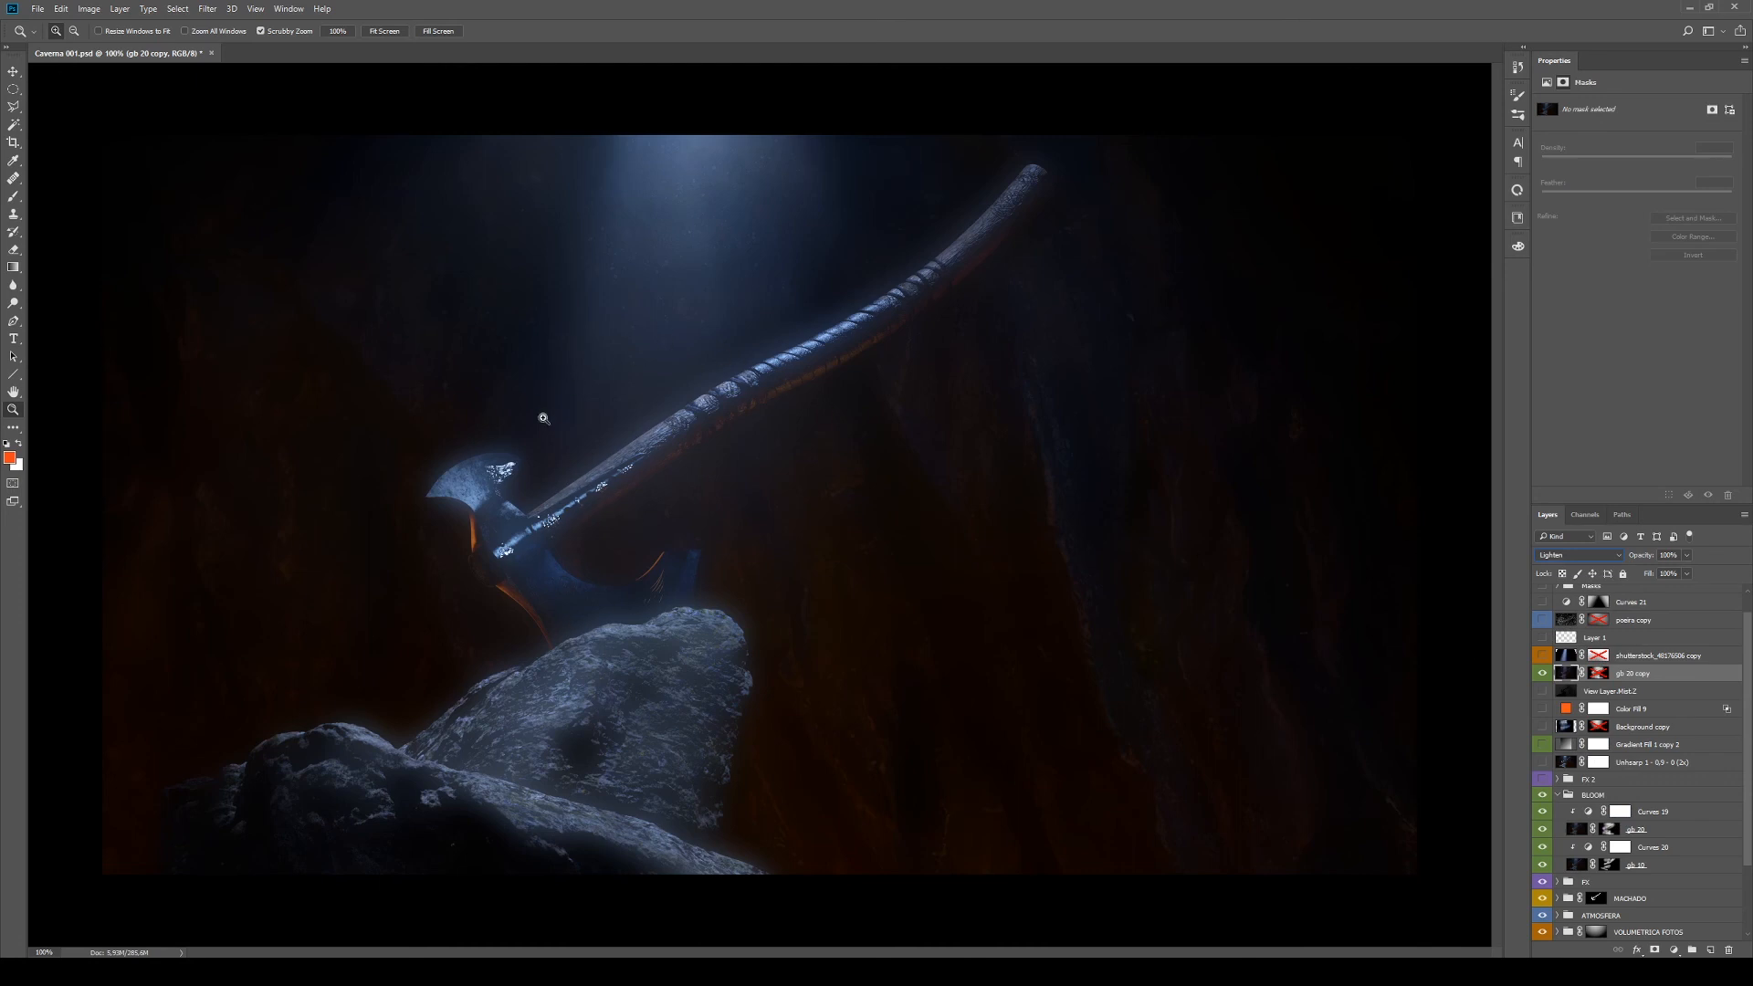
Hide and delete the gb 20 copy, and select the original gb 20 layer
{"action": "left_click", "coordinate": [1543, 674]}
{"action": "left_click_drag", "start_coordinate": [1662, 674], "coordinate": [1728, 950]}
{"action": "left_click", "coordinate": [1654, 811]}
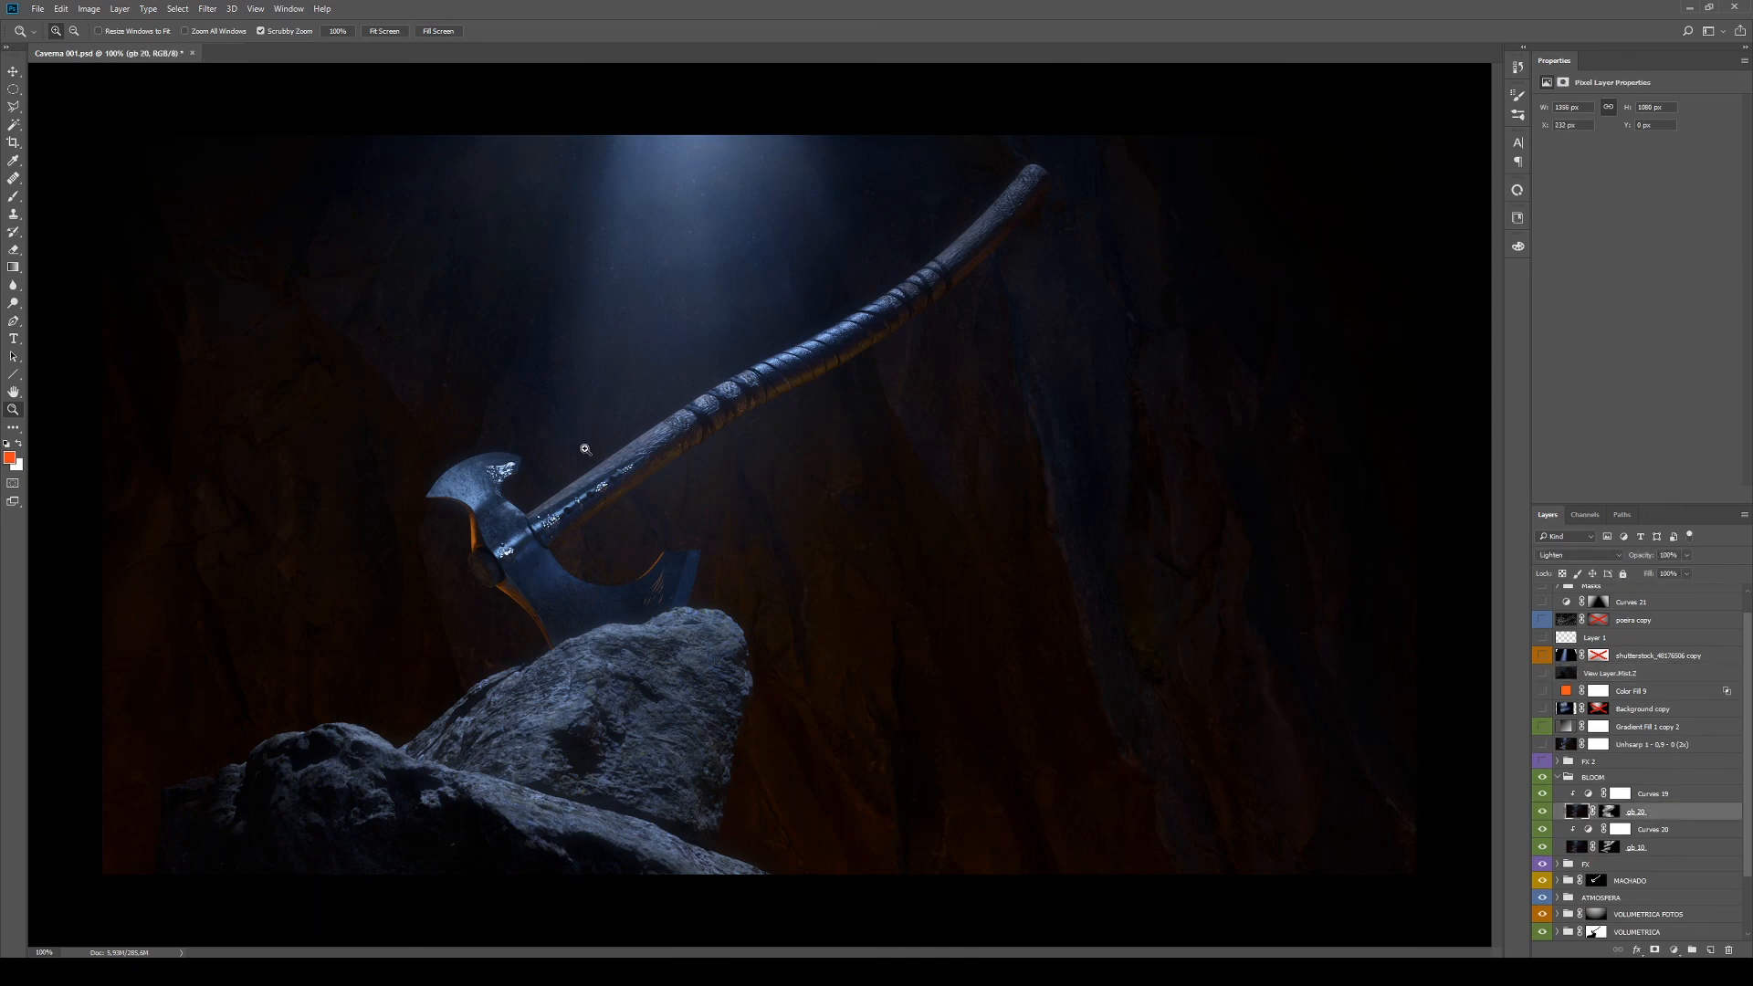
Compare the axe handle with and without the BLOOM group's glow in a close-up view
{"action": "left_click", "coordinate": [694, 420]}
{"action": "left_click", "coordinate": [694, 420]}
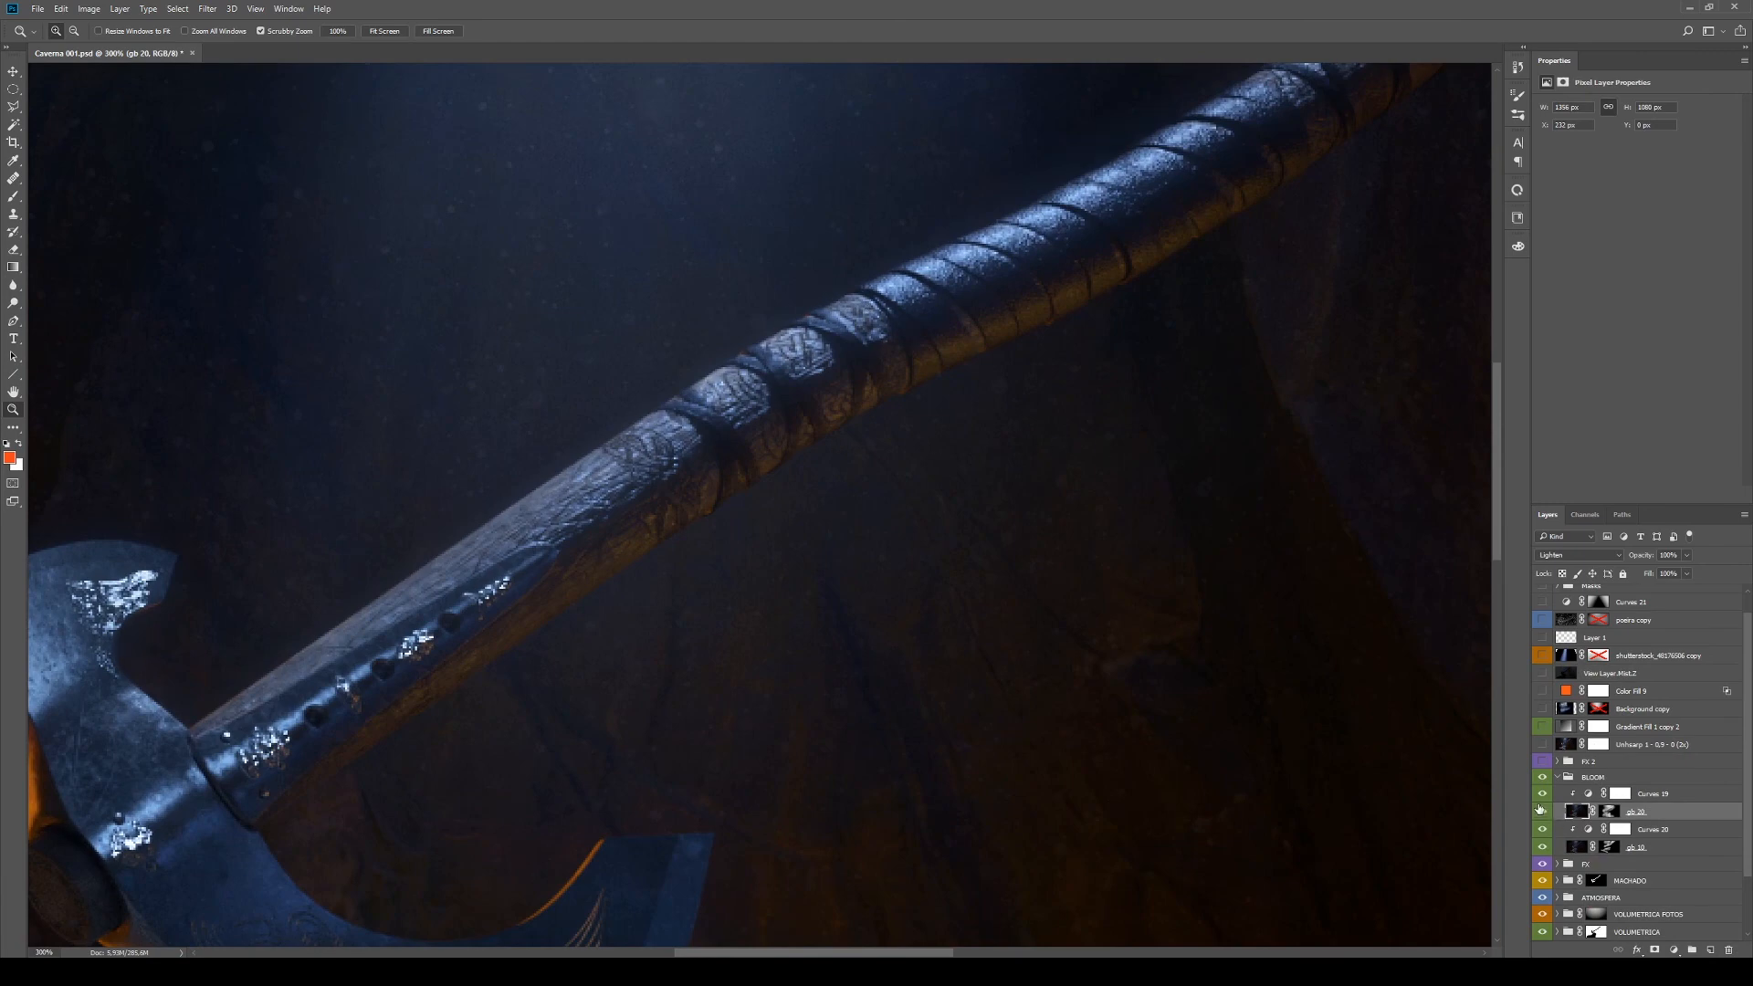
{"action": "left_click", "coordinate": [1542, 777]}
{"action": "left_click", "coordinate": [1542, 778]}
{"action": "left_click", "coordinate": [1543, 778]}
{"action": "left_click", "coordinate": [1542, 777]}
{"action": "left_click", "coordinate": [1542, 777]}
{"action": "left_click", "coordinate": [1543, 777]}
{"action": "left_click", "coordinate": [1543, 777]}
{"action": "left_click", "coordinate": [1542, 777]}
{"action": "left_click", "coordinate": [1542, 777]}
{"action": "left_click", "coordinate": [1543, 777]}
{"action": "left_click", "coordinate": [1049, 681], "text": "alt"}
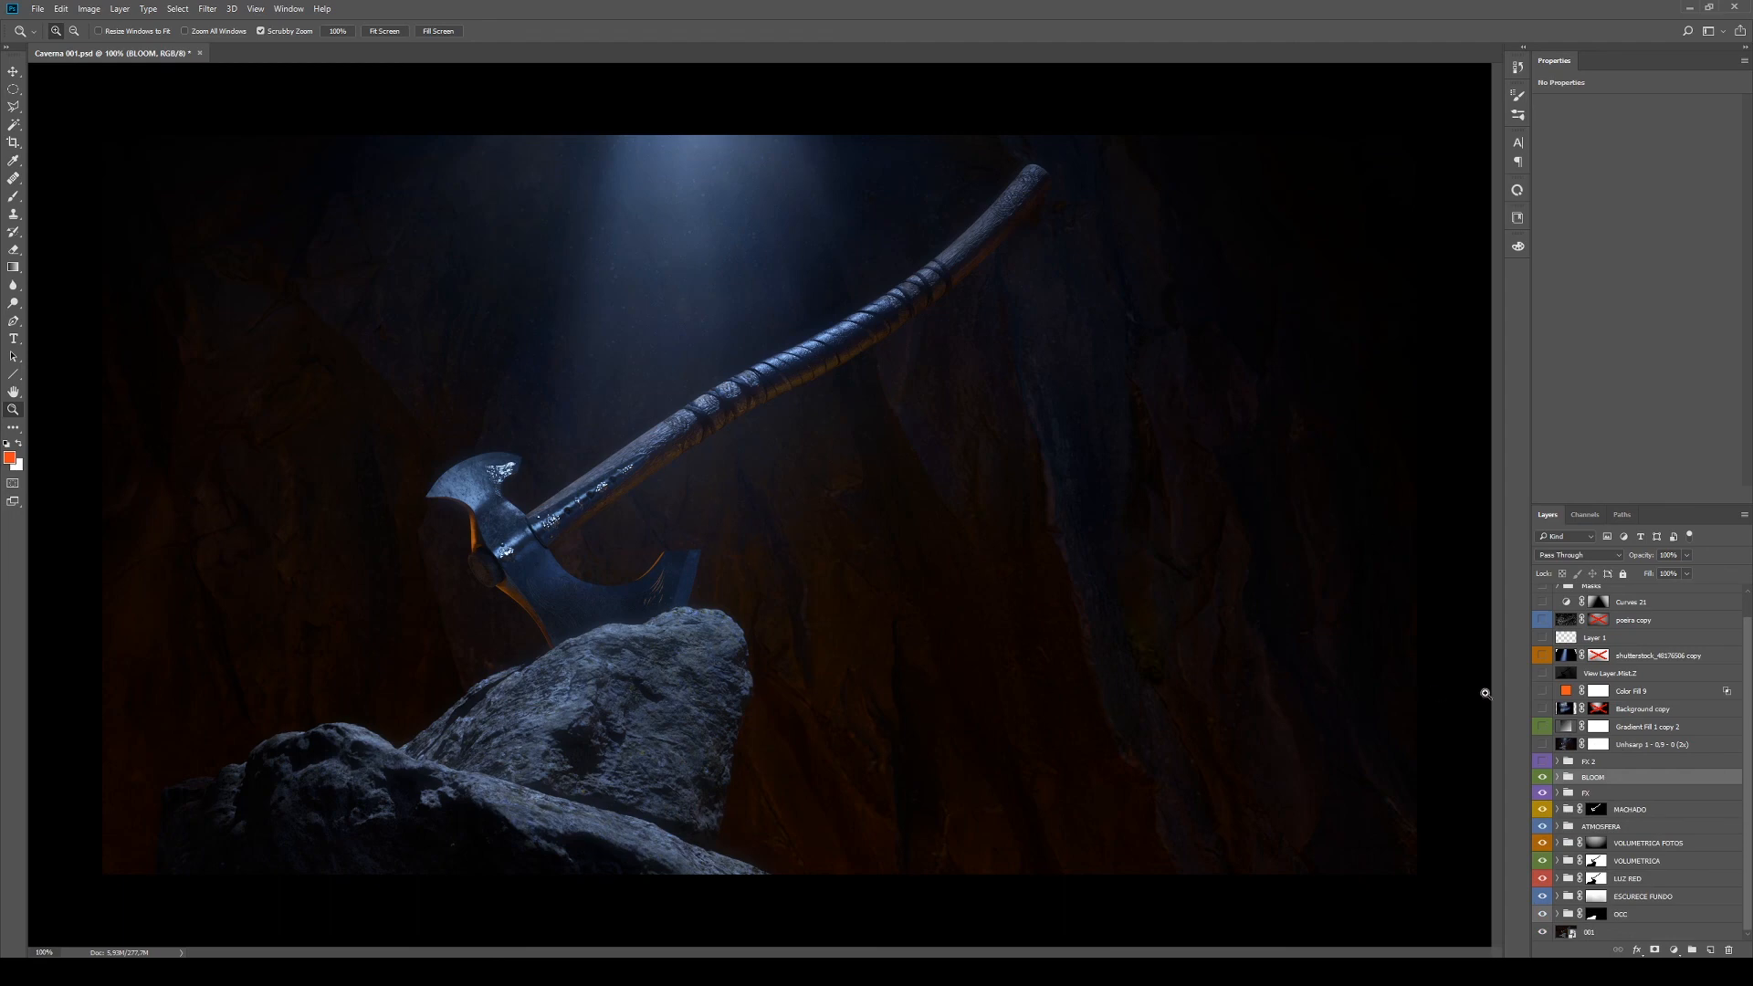
Show and expand the FX 2 group, and hide its three adjustment layers
{"action": "left_click", "coordinate": [1542, 761]}
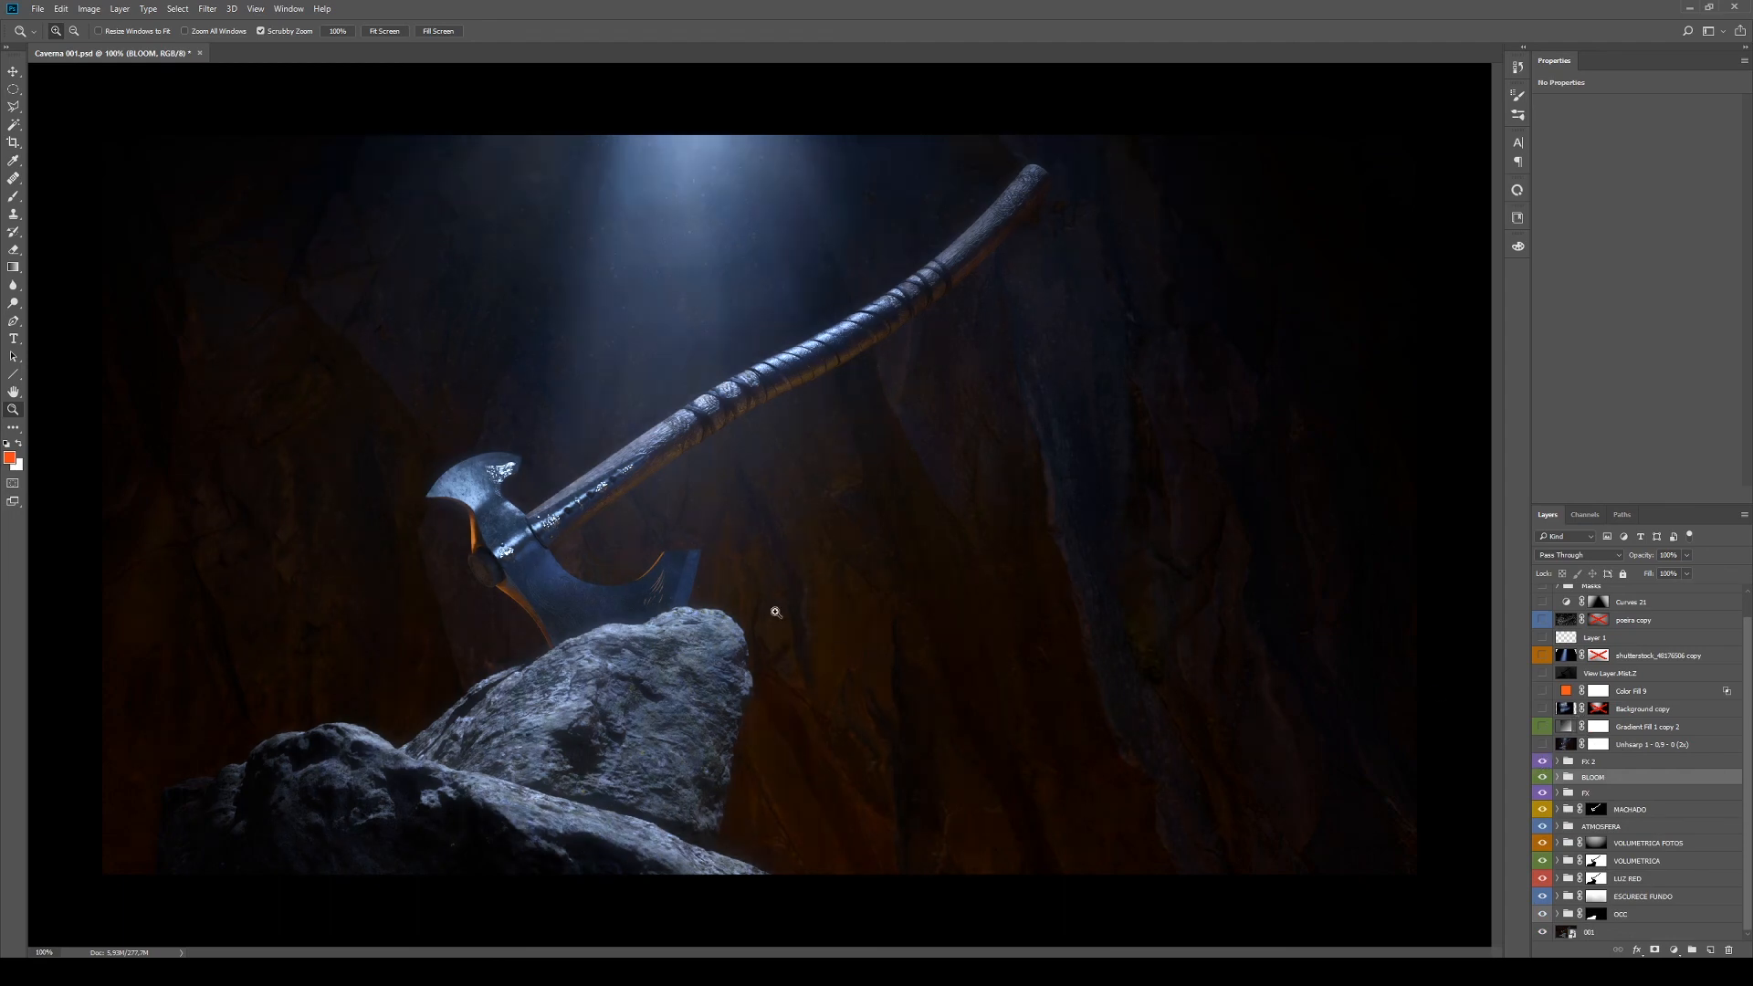
{"action": "left_click", "coordinate": [1558, 761]}
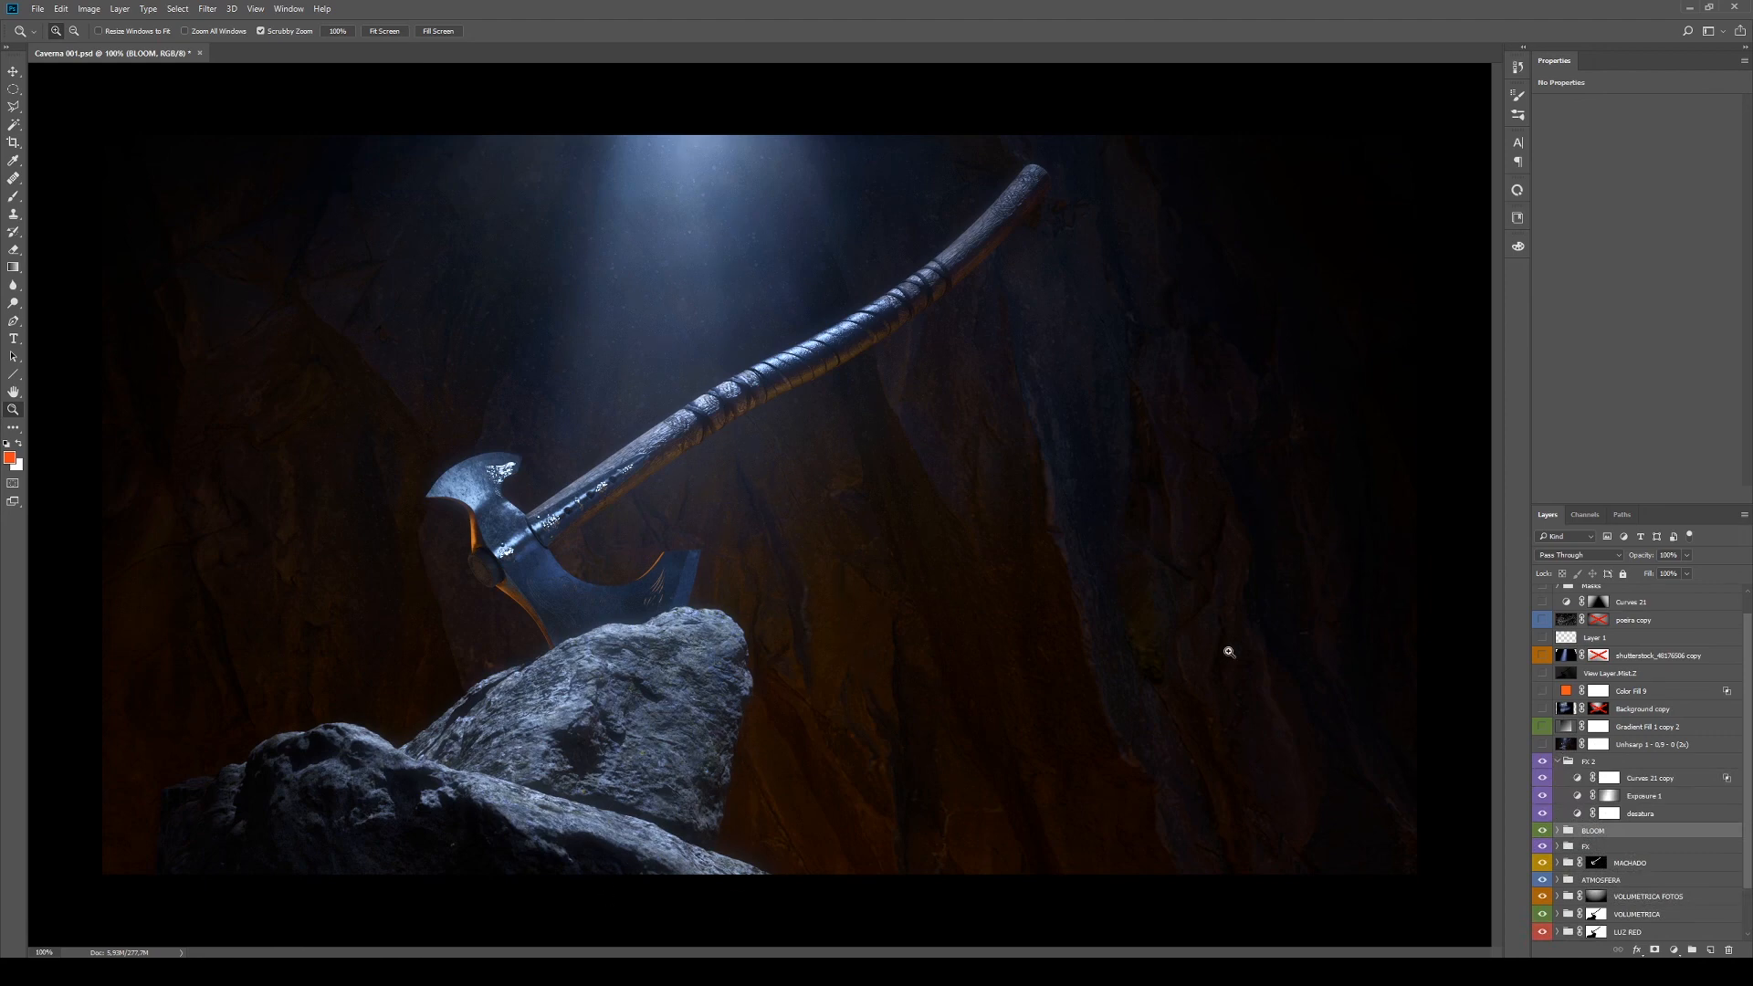
{"action": "left_click_drag", "start_coordinate": [1544, 779], "coordinate": [1543, 812]}
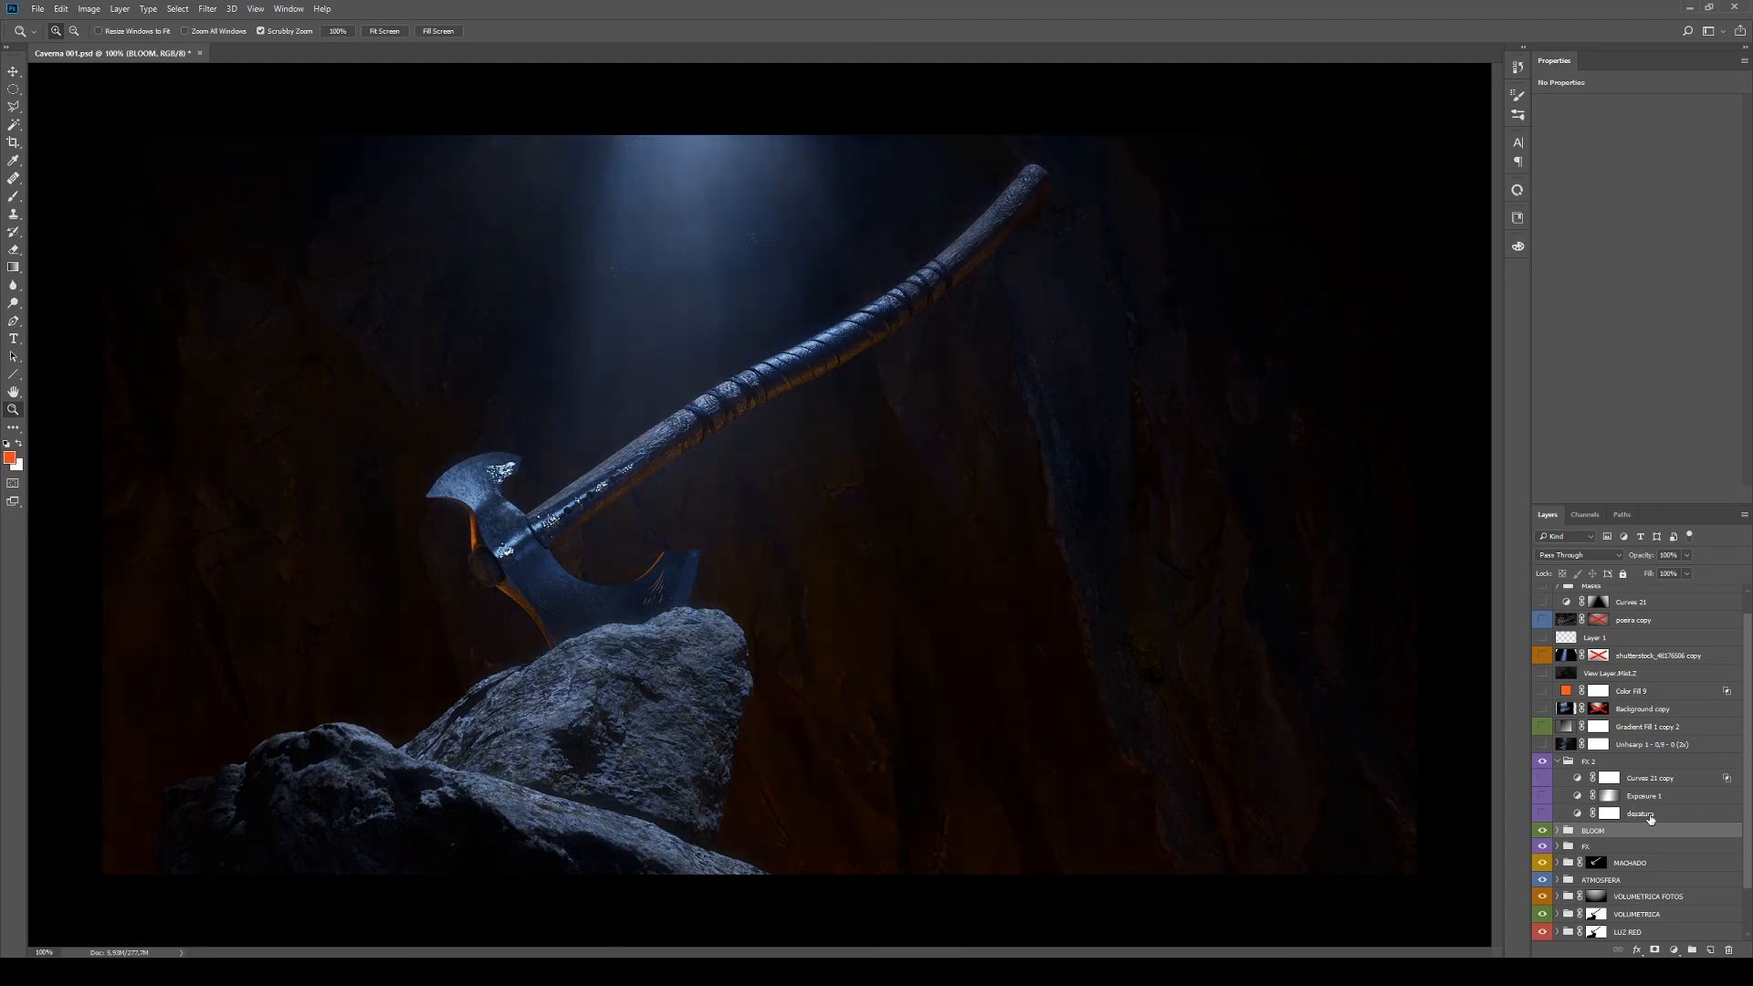
Show the Exposure 1 layer in the FX 2 group, compare its effect, and inspect its gradient mask
{"action": "left_click", "coordinate": [1648, 814]}
{"action": "left_click", "coordinate": [1583, 799]}
{"action": "left_click", "coordinate": [1544, 799]}
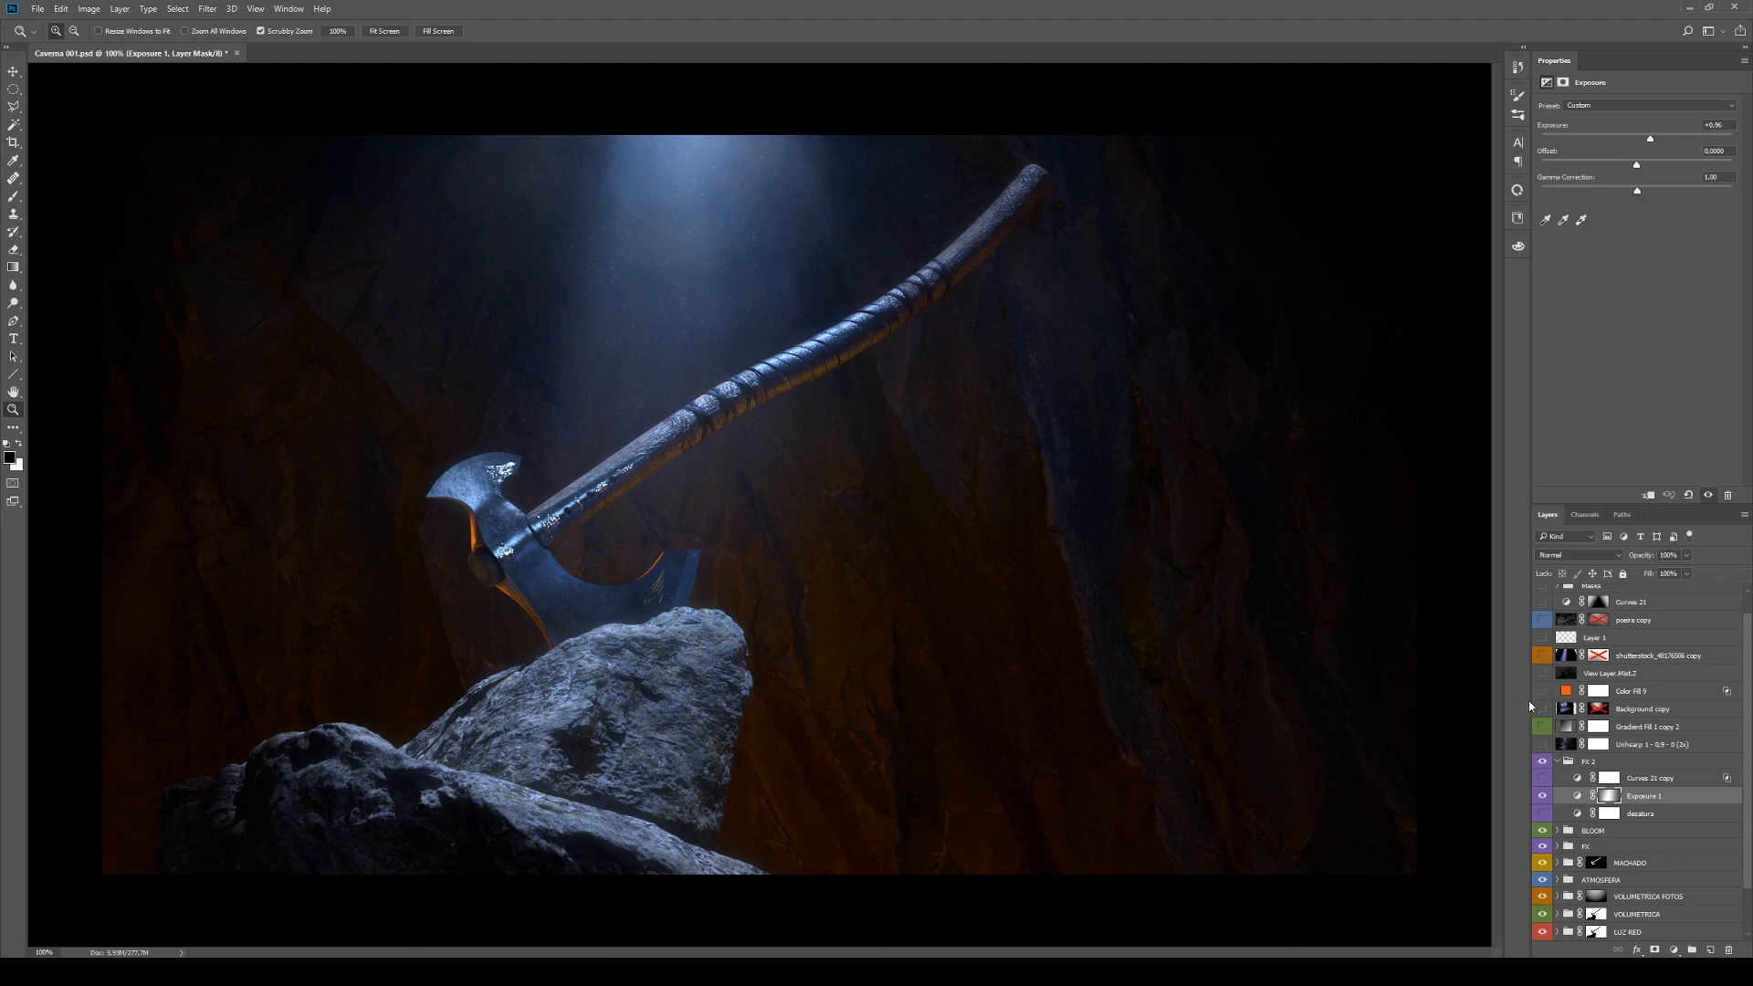
{"action": "left_click", "coordinate": [1543, 796]}
{"action": "left_click", "coordinate": [1543, 796]}
{"action": "left_click", "coordinate": [1609, 796], "text": "alt"}
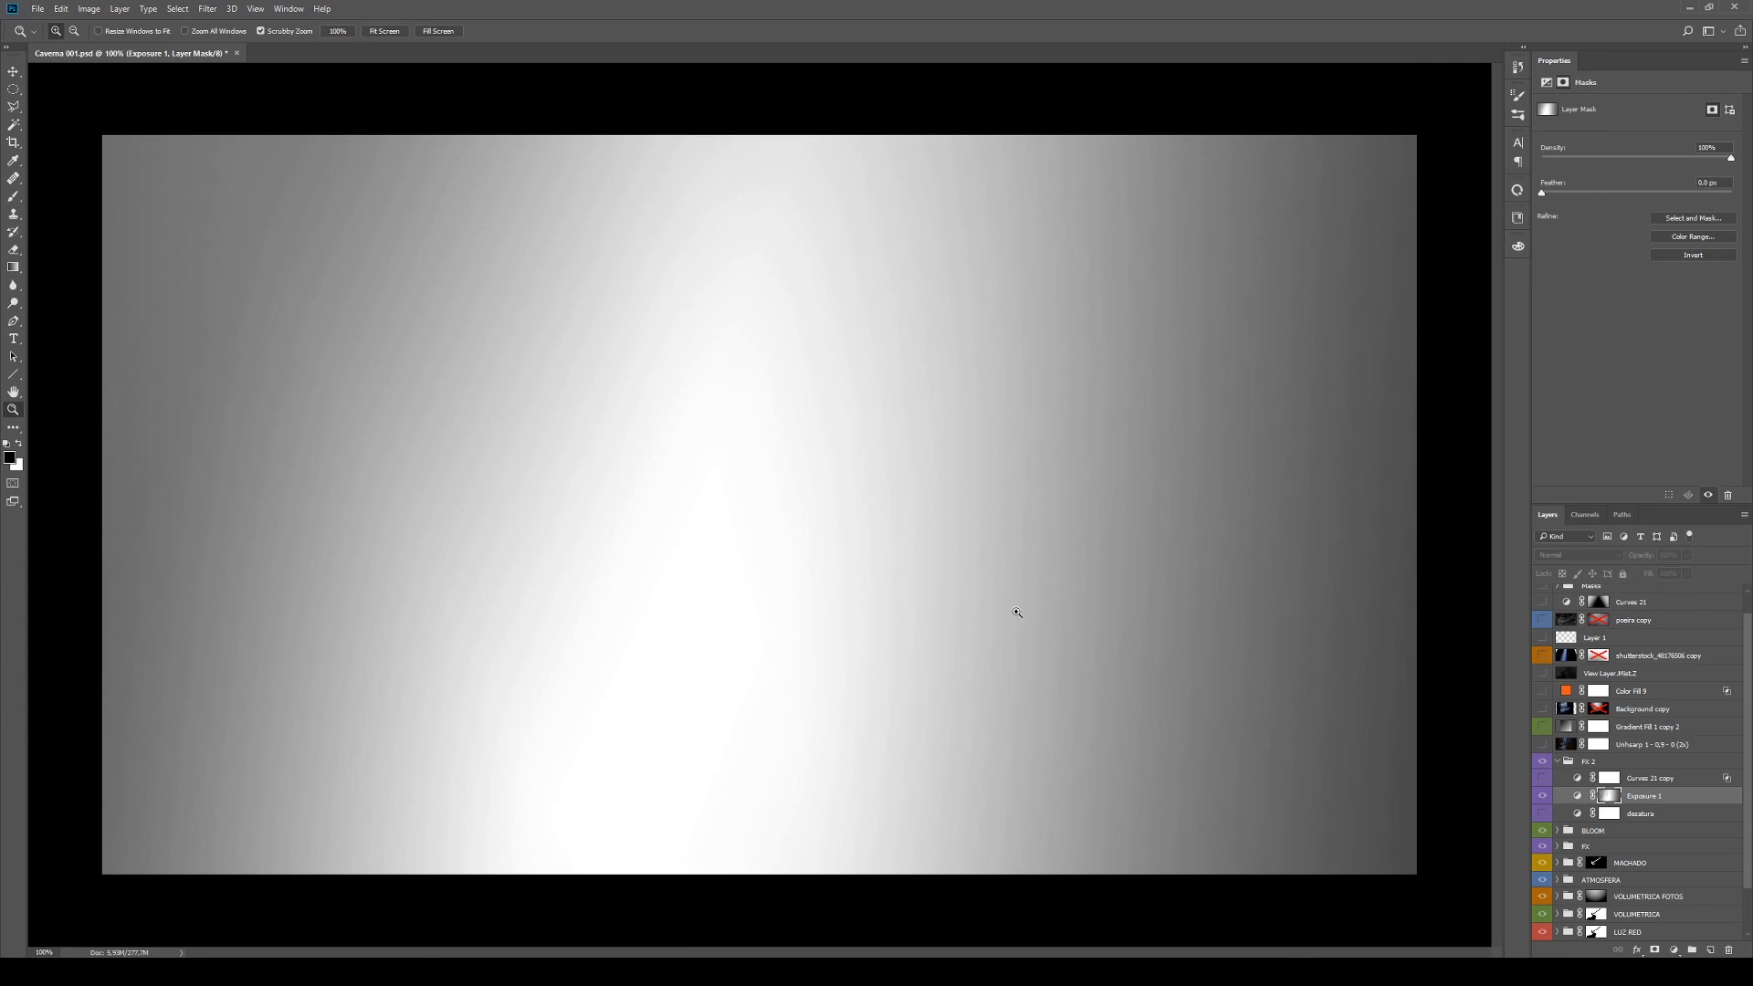
{"action": "left_click", "coordinate": [1609, 796], "text": "alt"}
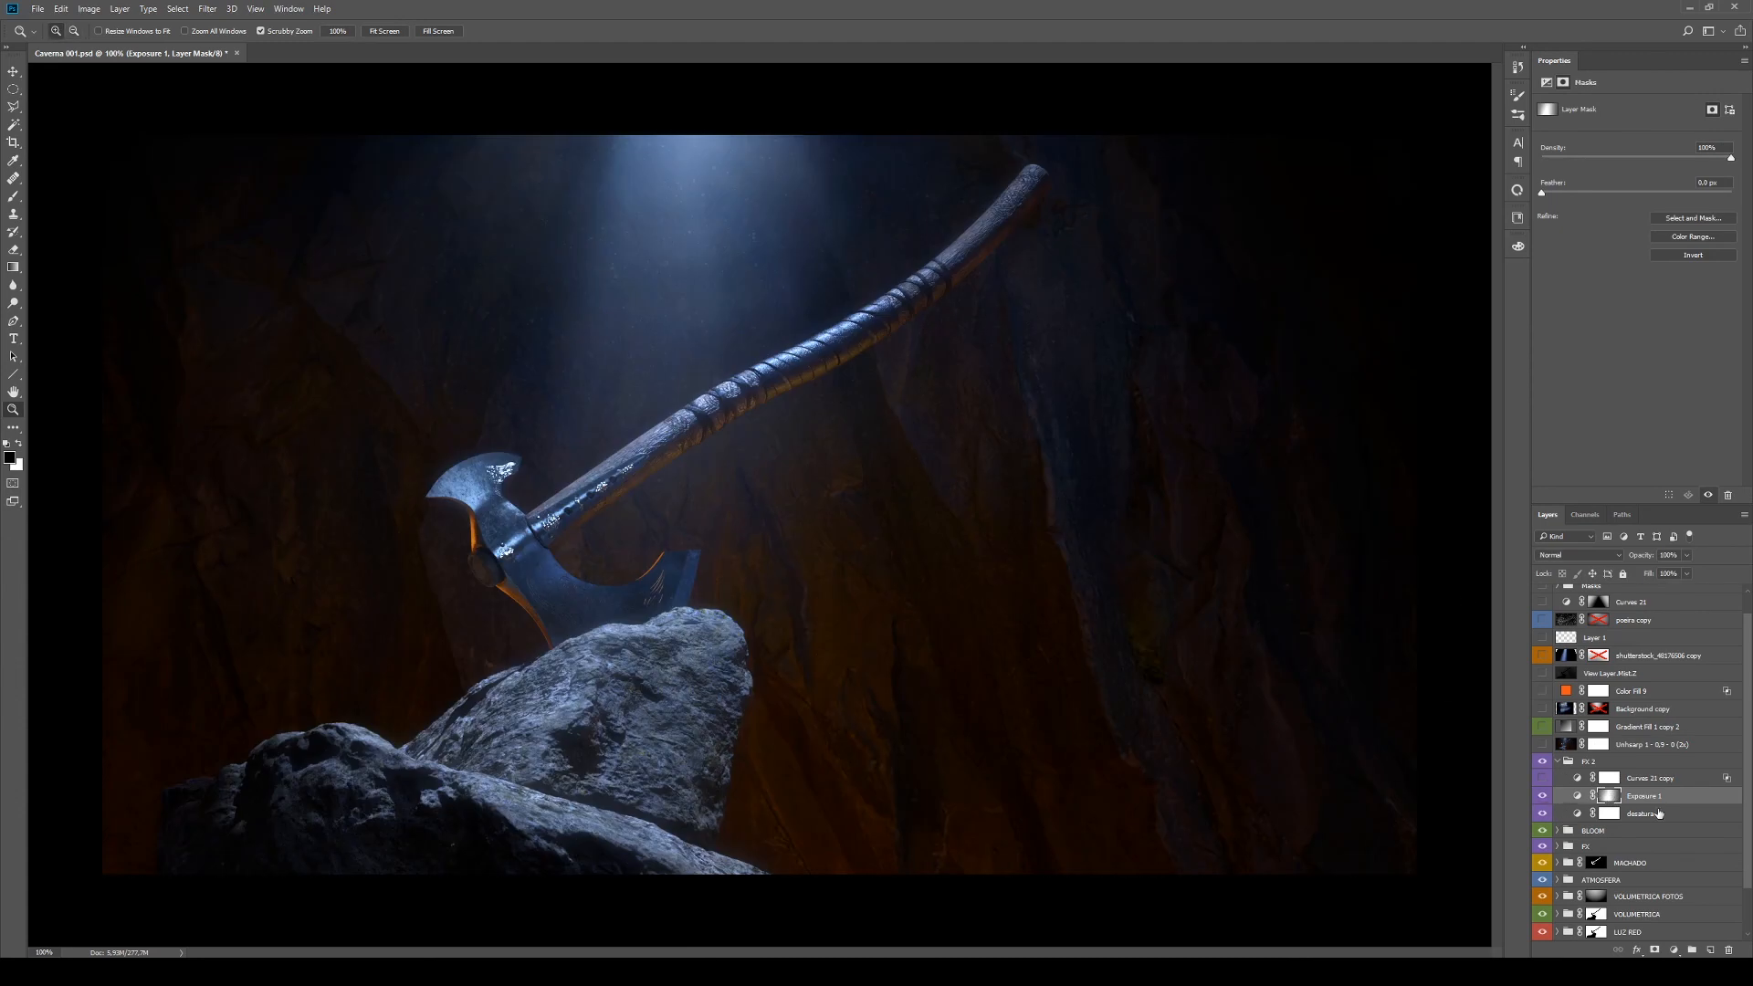
Show the Hue/Saturation layer in the FX 2 group and compare the image with and without it
{"action": "left_click", "coordinate": [1659, 813]}
{"action": "left_click", "coordinate": [1543, 814]}
{"action": "left_click", "coordinate": [1543, 814]}
{"action": "left_click", "coordinate": [1543, 814]}
{"action": "left_click", "coordinate": [1544, 814]}
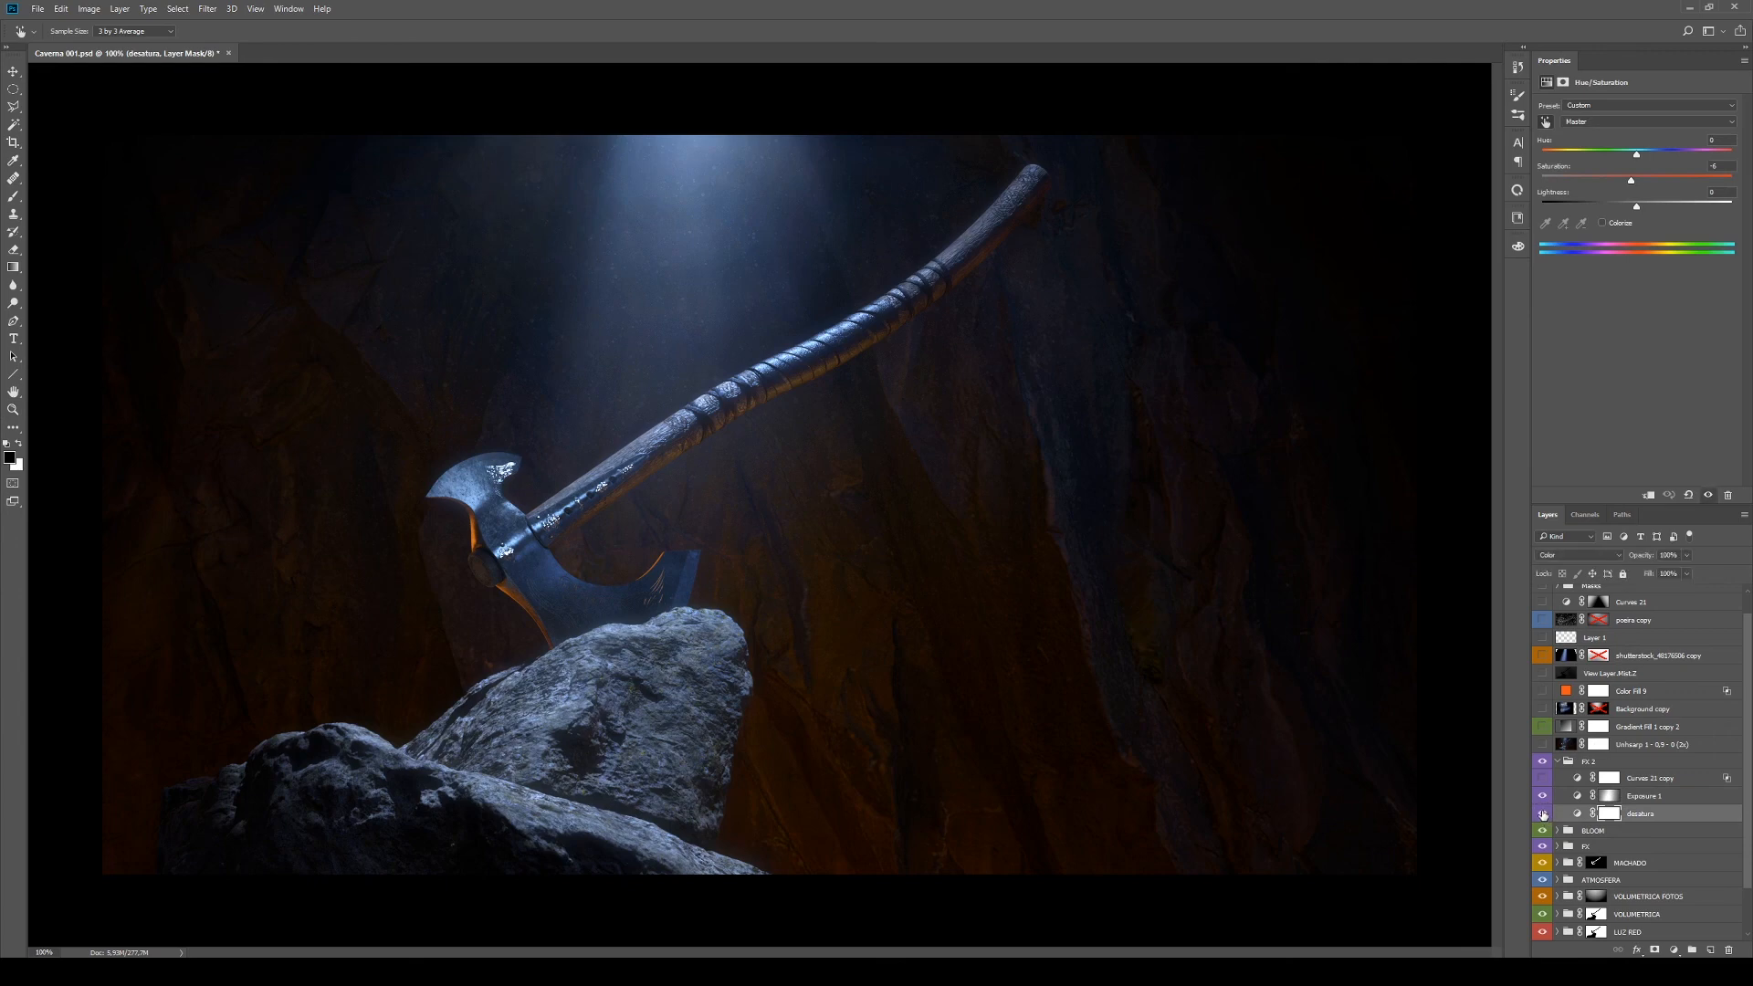
Show the Curves 21 copy layer and inspect its curve and Blend If settings
{"action": "left_click", "coordinate": [1582, 775]}
{"action": "left_click", "coordinate": [1541, 778]}
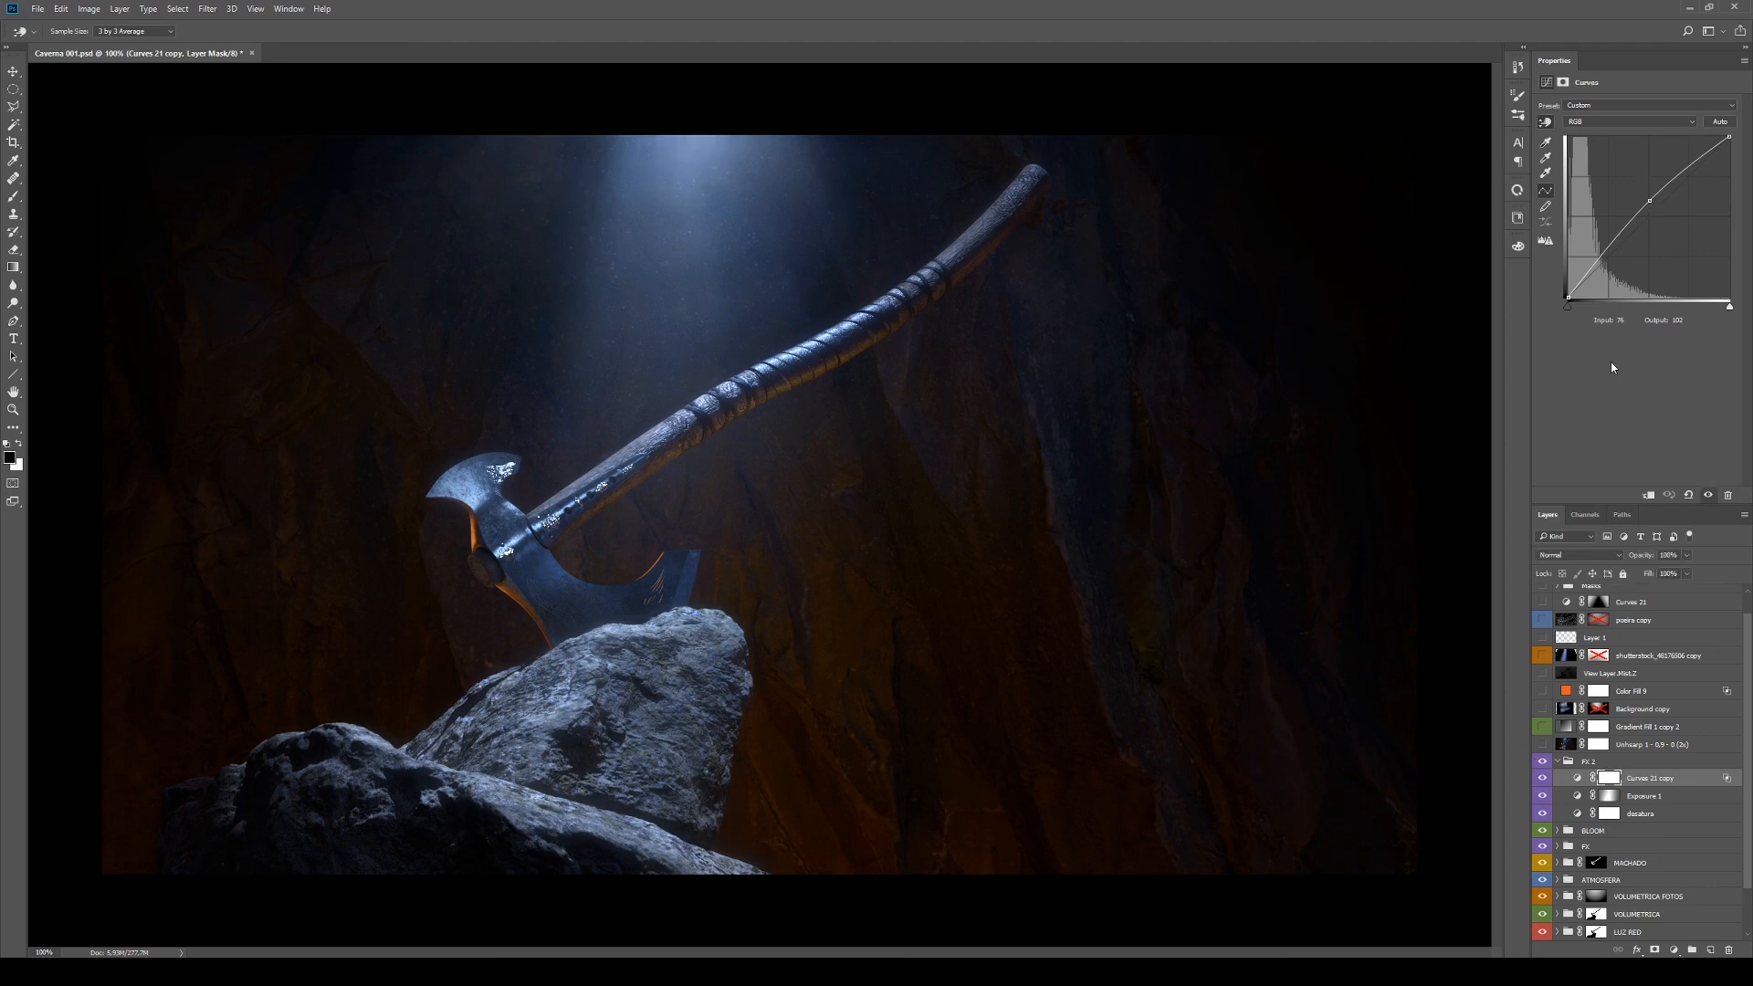
{"action": "double_click", "coordinate": [1689, 778]}
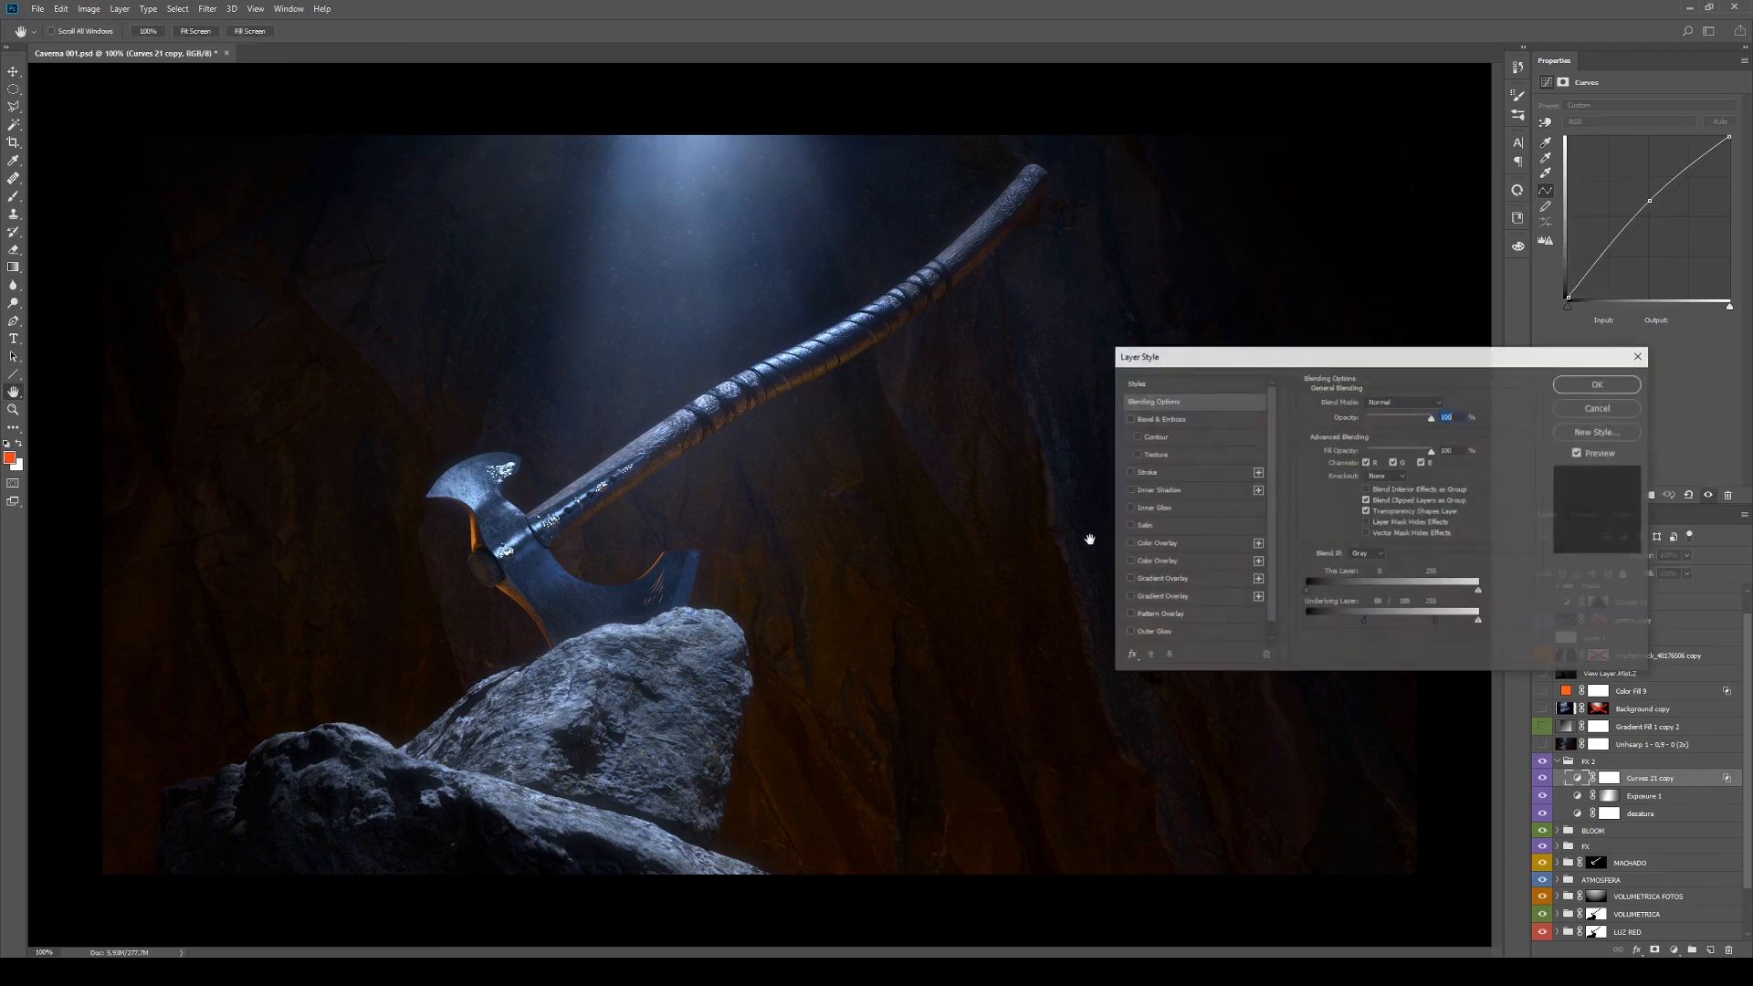
{"action": "left_click", "coordinate": [1598, 407]}
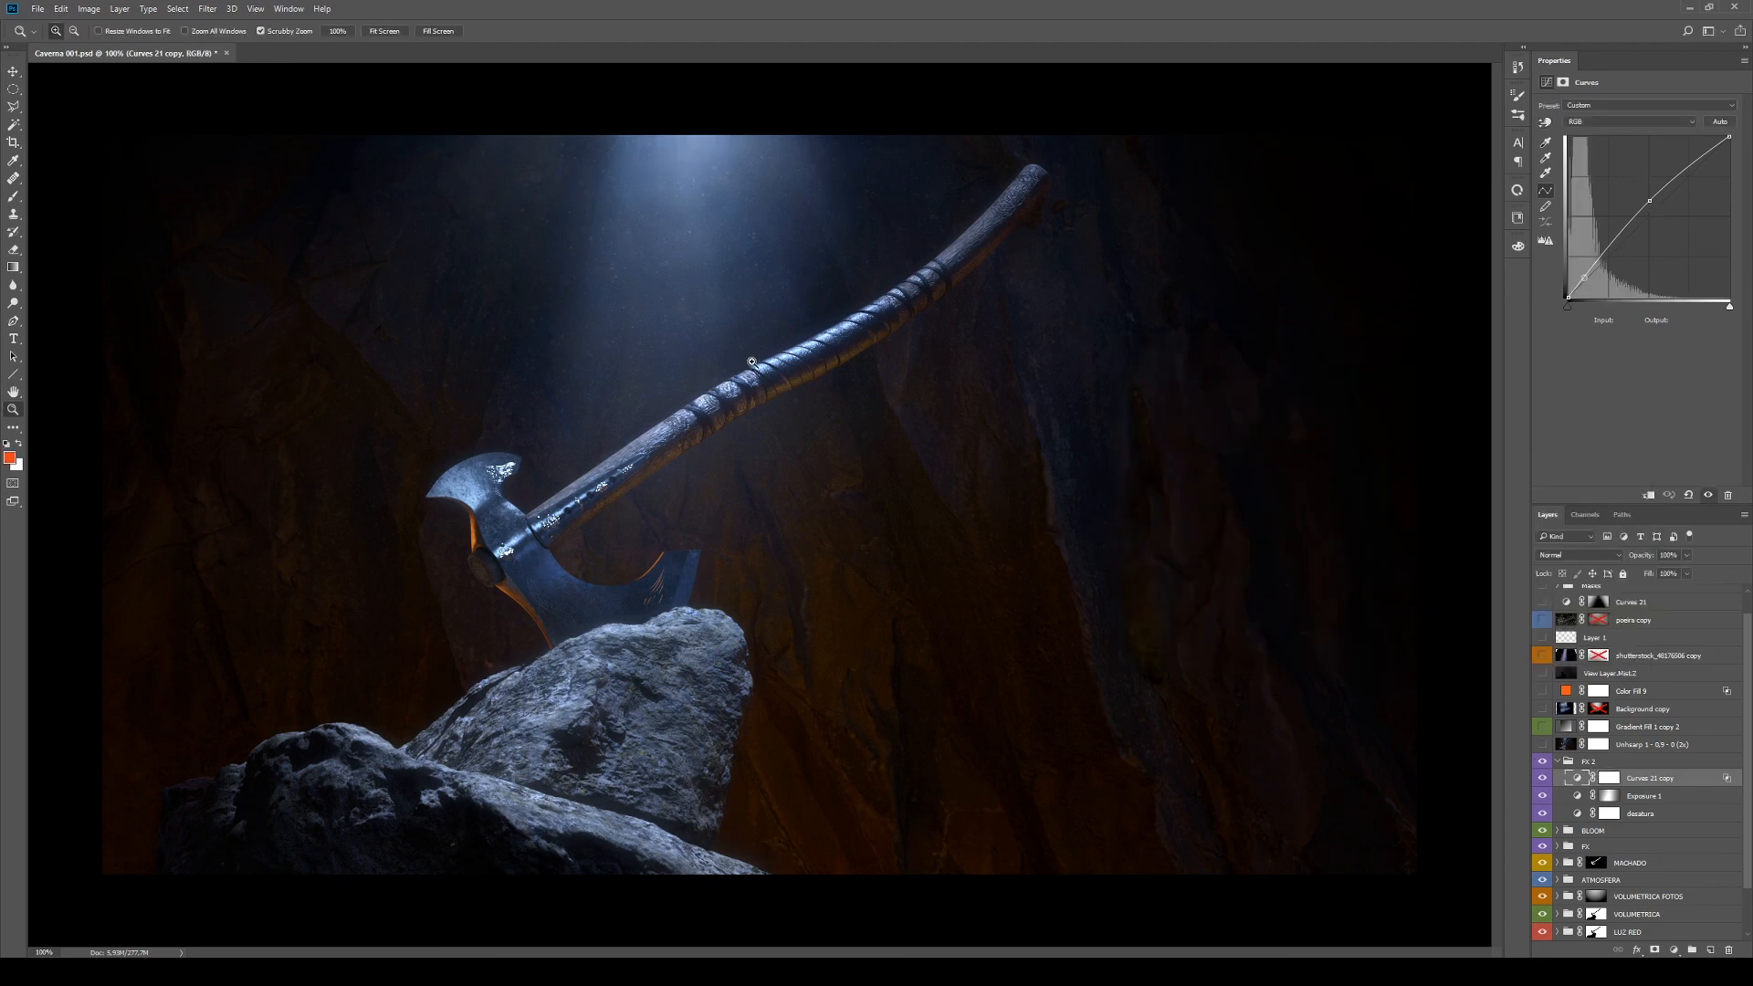
Compare the axe handle with and without the Curves 21 copy layer in a close-up view
{"action": "key", "text": "z"}
{"action": "left_click", "coordinate": [704, 380]}
{"action": "left_click", "coordinate": [704, 380]}
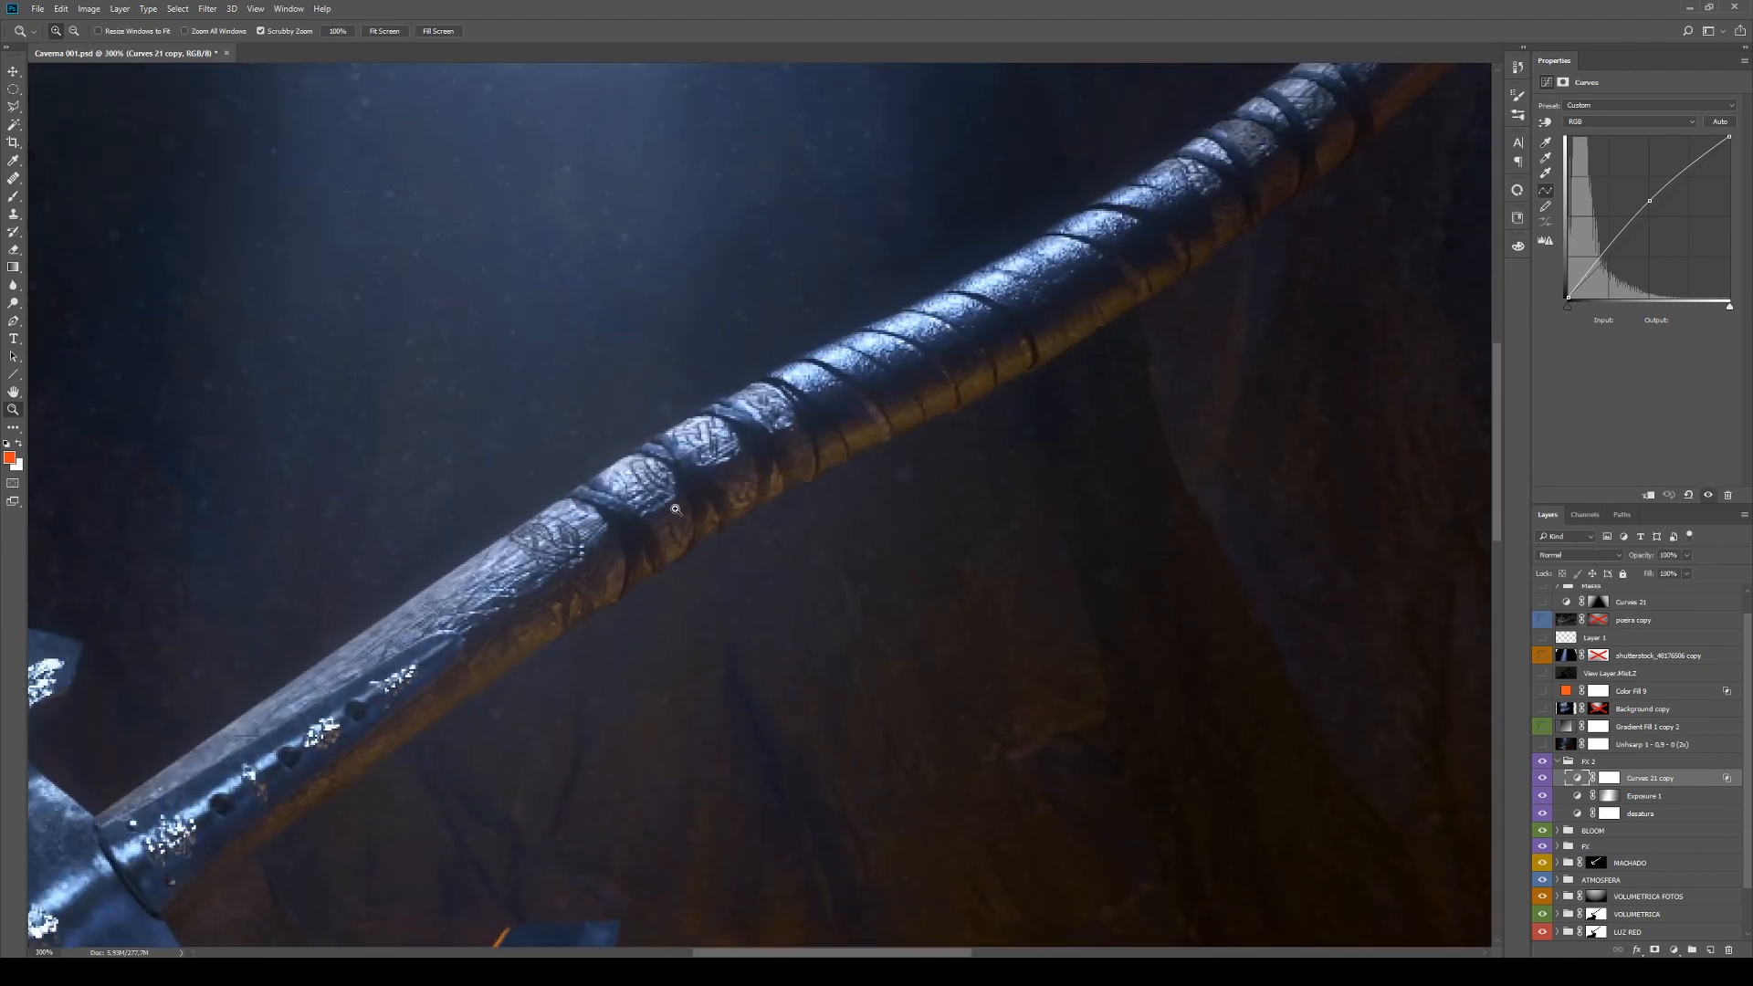
{"action": "left_click", "coordinate": [1544, 777]}
{"action": "left_click", "coordinate": [1545, 777]}
{"action": "left_click", "coordinate": [1545, 777]}
{"action": "left_click", "coordinate": [1545, 777]}
{"action": "left_click", "coordinate": [972, 652], "text": "alt"}
{"action": "left_click", "coordinate": [972, 652], "text": "alt"}
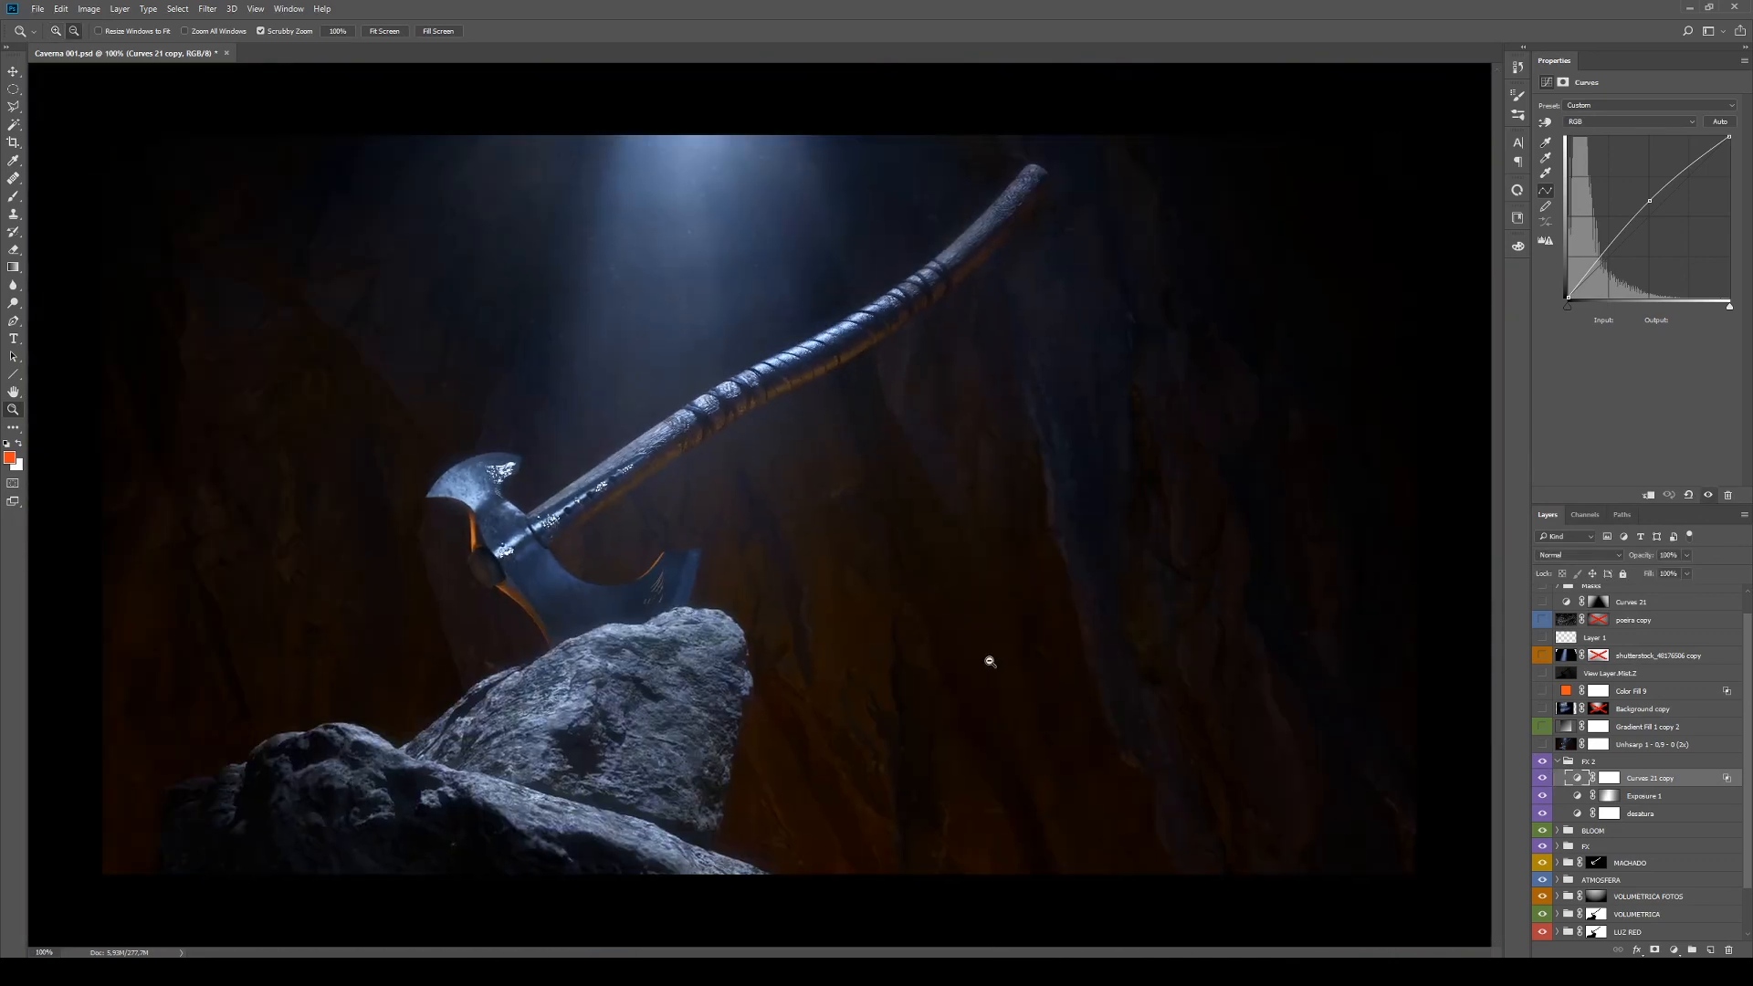
Collapse the FX 2 group and show the UnSharp 1 layer above it
{"action": "left_click", "coordinate": [1558, 763]}
{"action": "left_click", "coordinate": [1557, 762]}
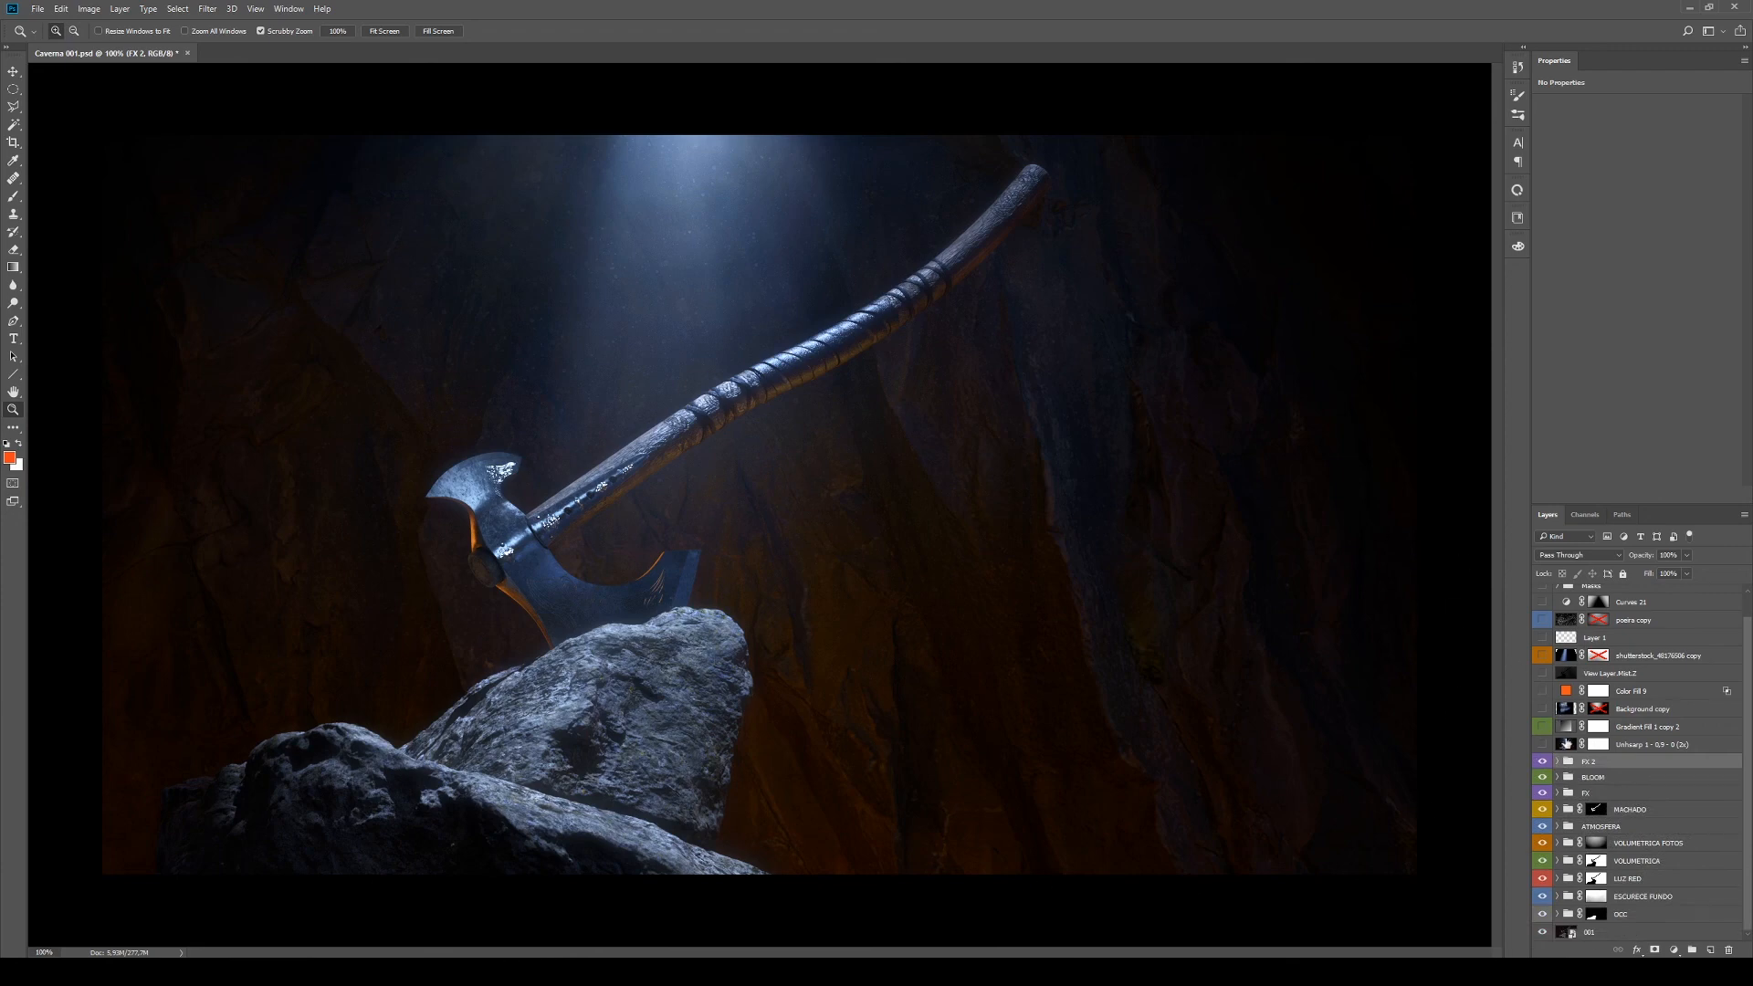
{"action": "left_click", "coordinate": [1669, 745]}
{"action": "left_click", "coordinate": [1542, 744]}
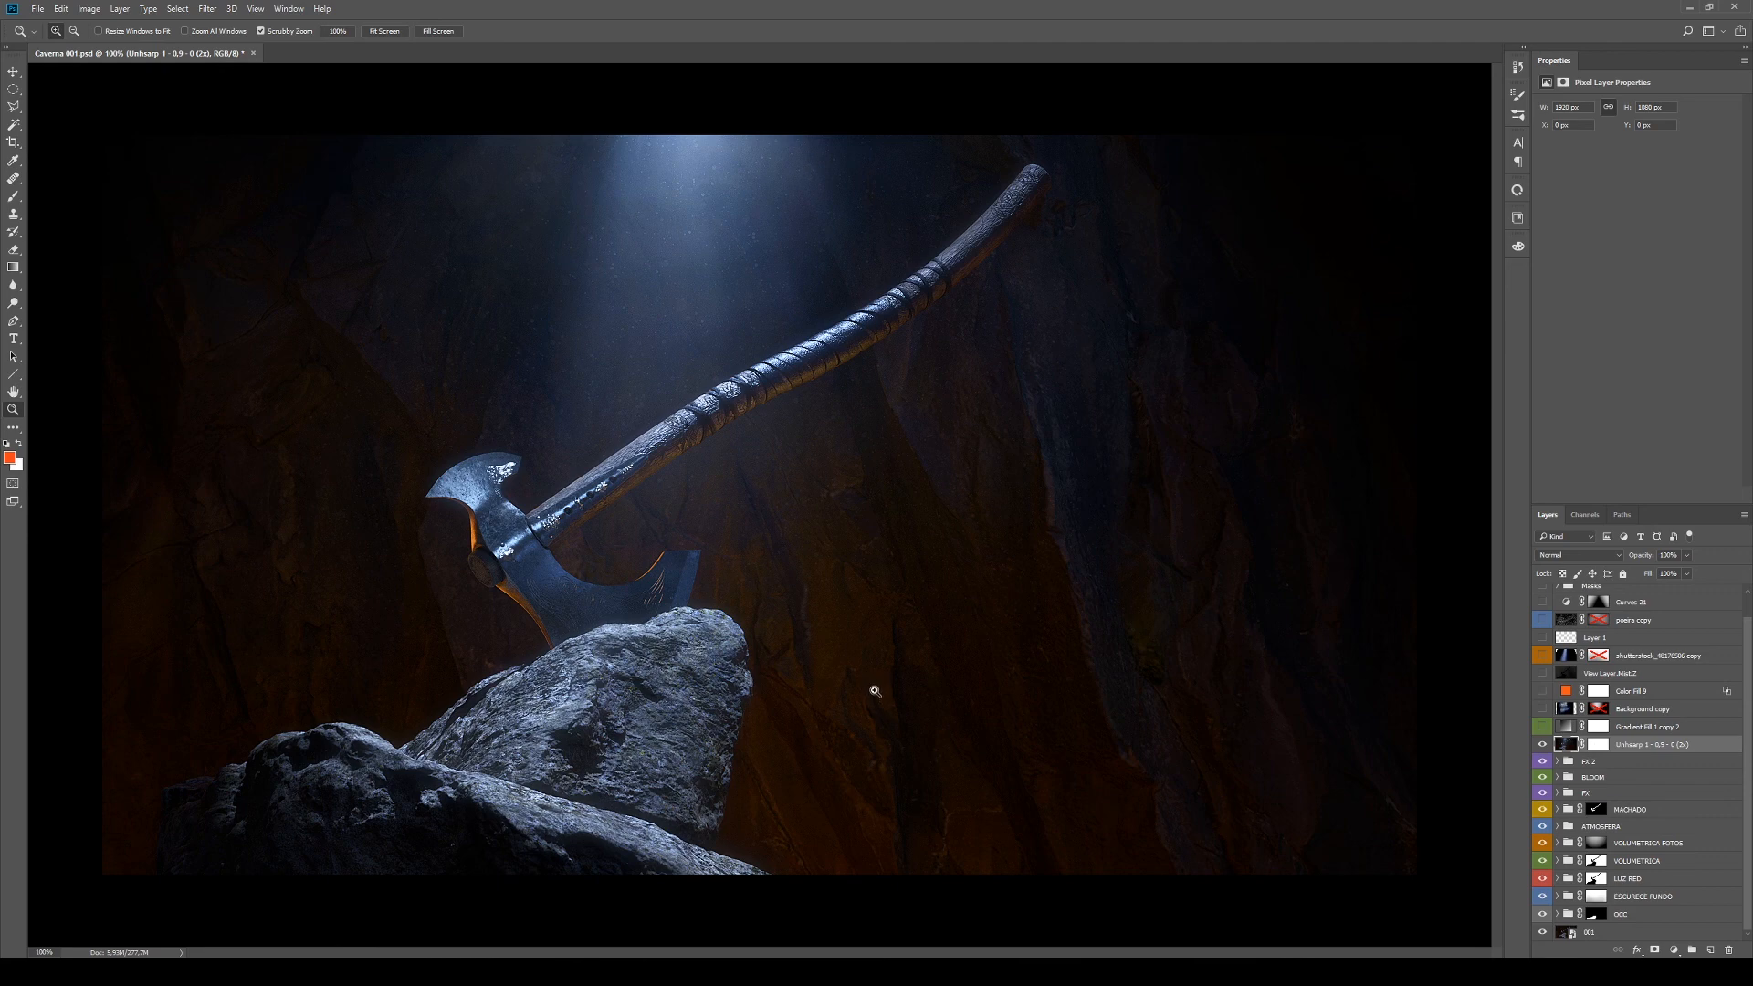
Compare the finished composite with the original by isolating the 001 base layer and restoring the other layers
{"action": "key", "text": "alt"}
{"action": "left_click", "coordinate": [1542, 933], "text": "alt"}
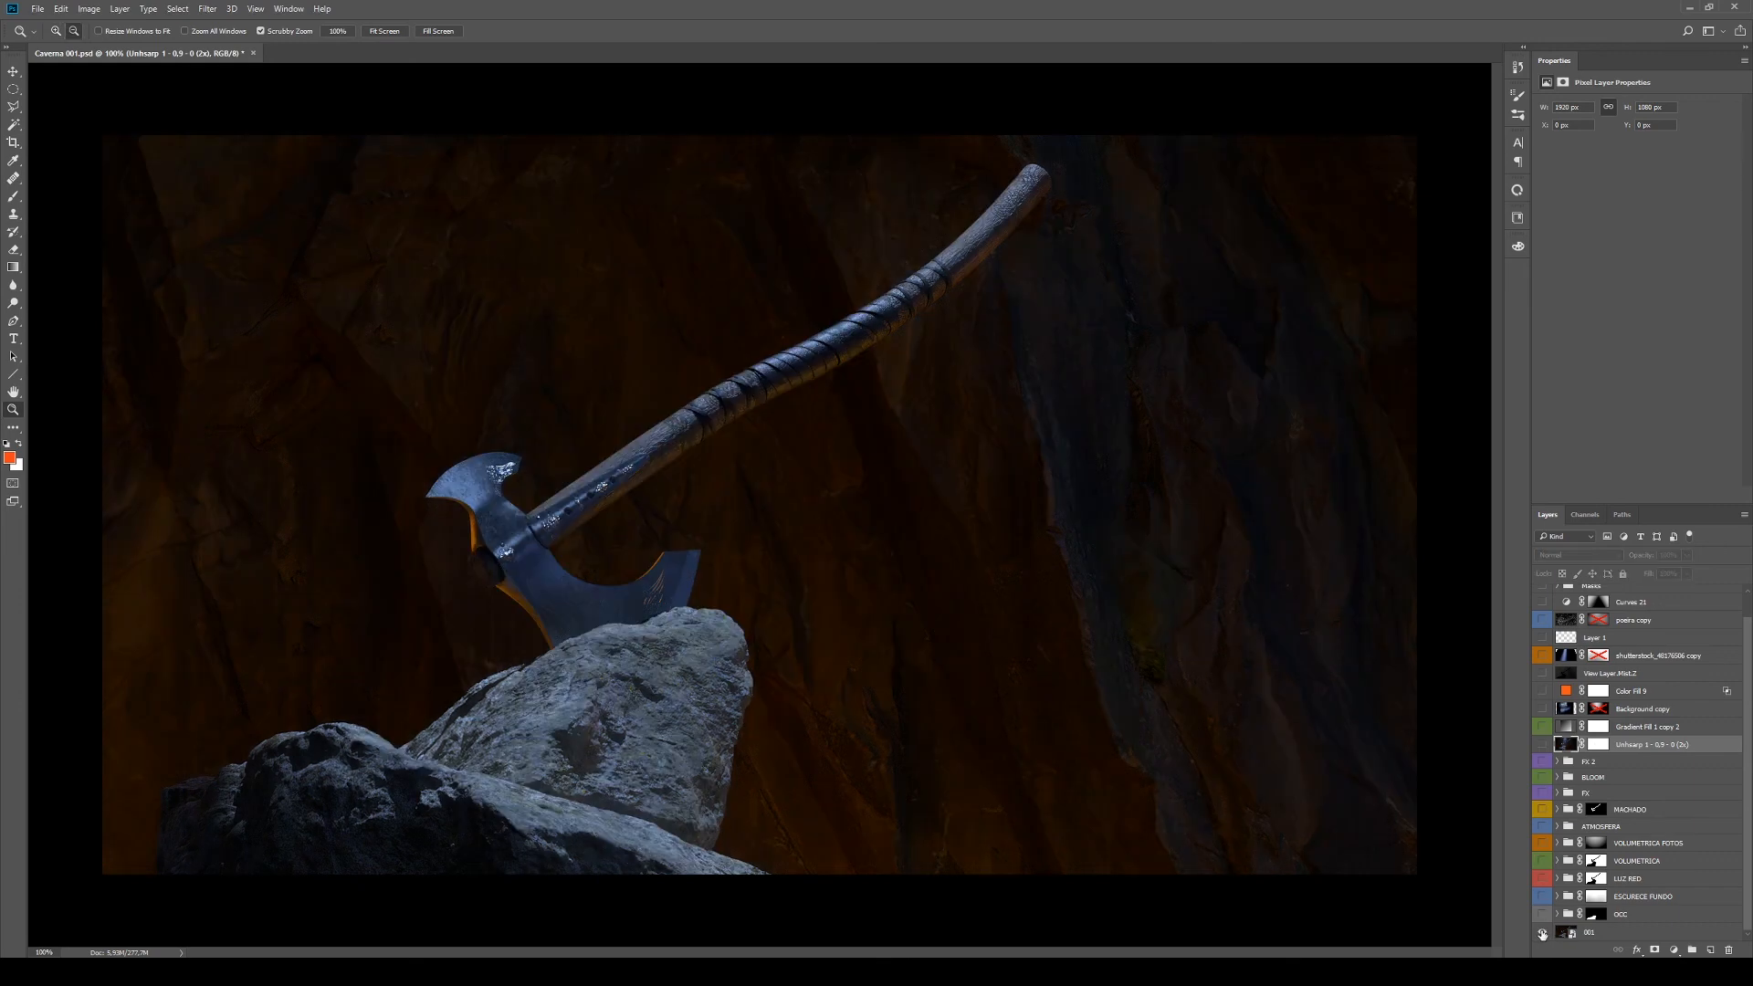
{"action": "left_click", "coordinate": [1542, 932], "text": "alt"}
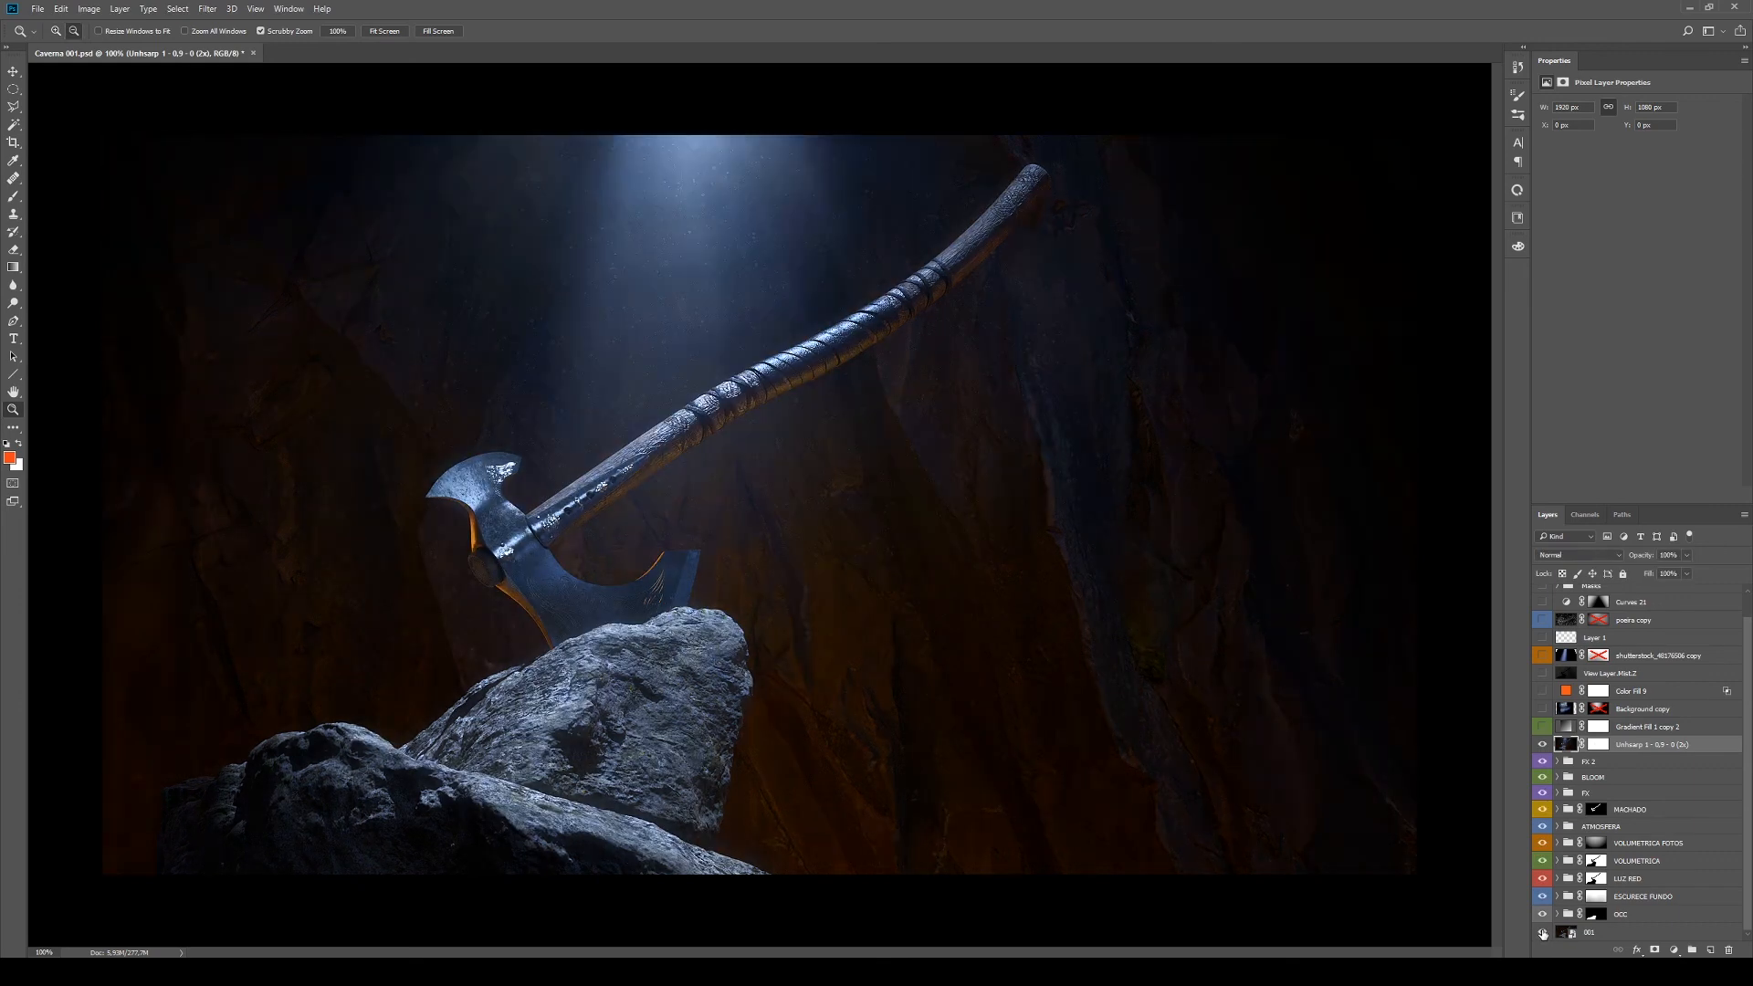